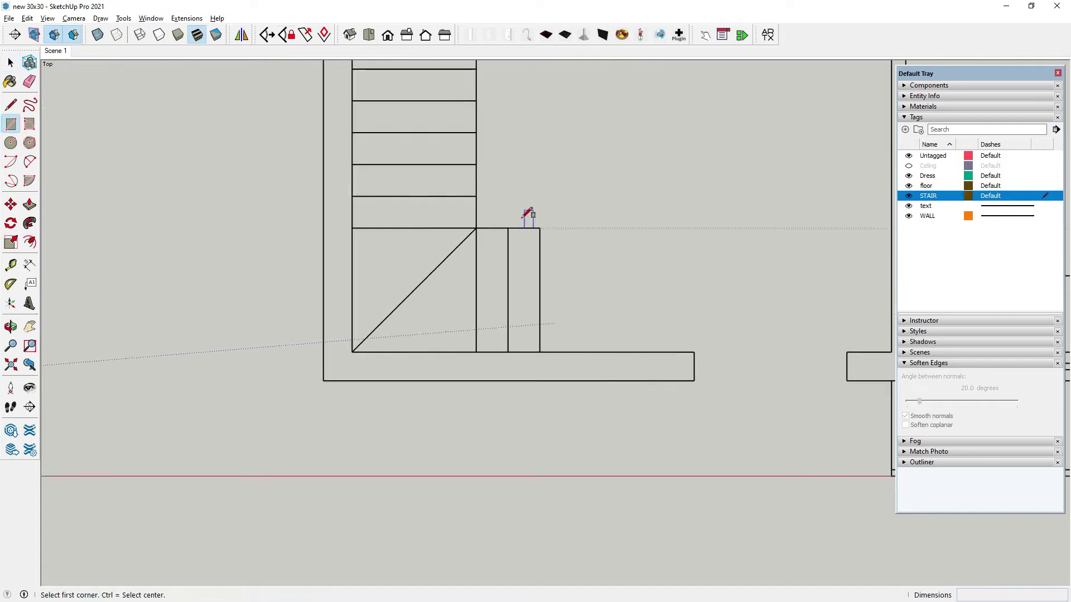
Push/Pull the stair rectangle up 7" into a brown block.
mouse_move(554, 315)
middle_mouse_down()
mouse_move(526, 256)
mouse_move(518, 291)
mouse_move(545, 366)
mouse_move(717, 358)
mouse_move(492, 330)
middle_mouse_up()
scroll(492, 329, "up", 3)
key("space")
Add a new tag named STONE, make it active, and orbit around the brown block.
left_click(904, 129)
type("STONE")
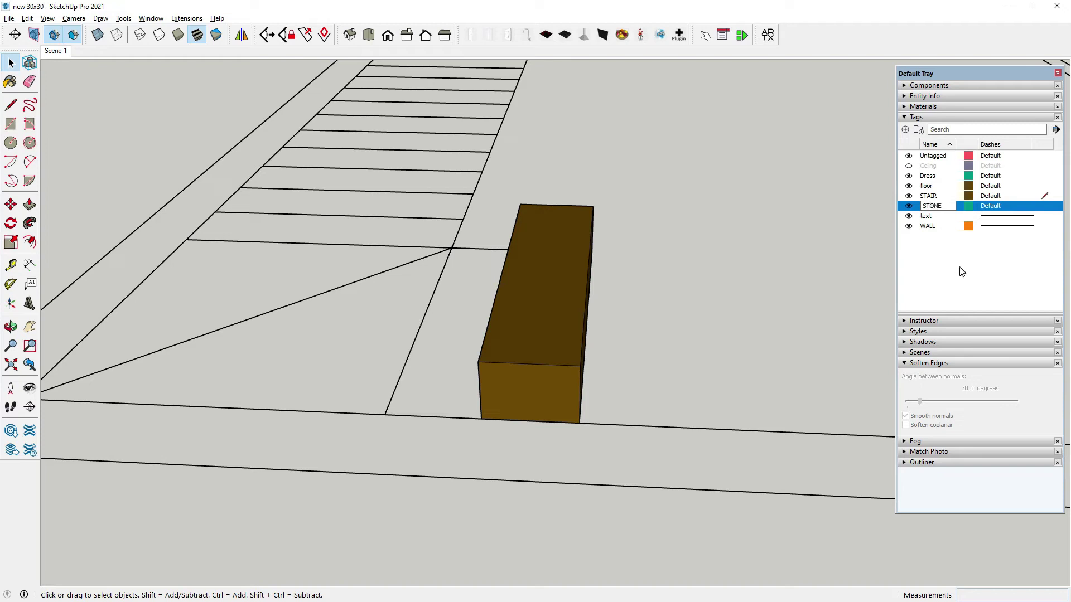
left_click(1046, 205)
key("r")
middle_click_drag(96, 158, 509, 173)
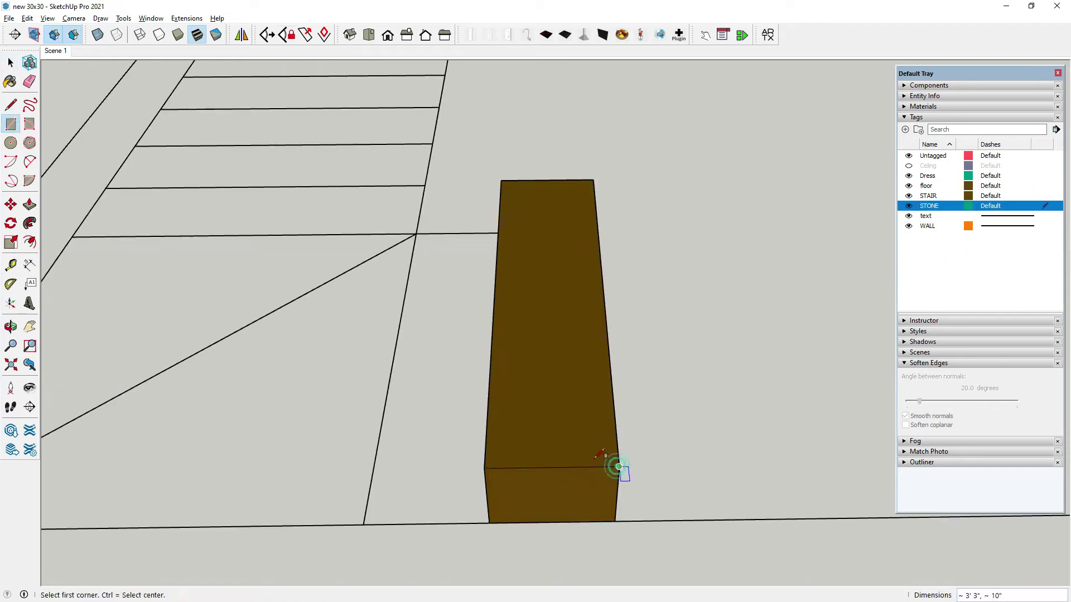
middle_click_drag(614, 466, 529, 342)
key("p")
key("Escape")
Draw a rectangle covering the top of the brown block.
right_click(501, 341)
left_click(467, 313)
left_click(554, 235)
left_click(542, 376)
Push/Pull the rectangle up 3/4" into a thin stone slab.
key("p")
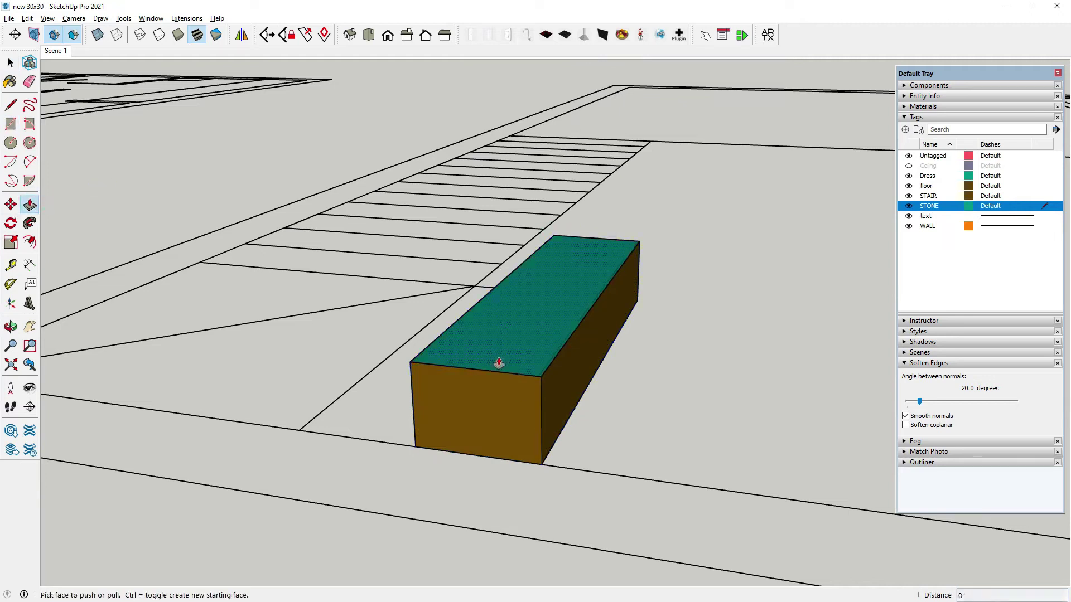
left_click(497, 359)
type("3/4")
scroll(546, 374, "up", 2)
Pull the slab's side out 5" for an overhang and drop the lip .2".
middle_click_drag(546, 375, 566, 333)
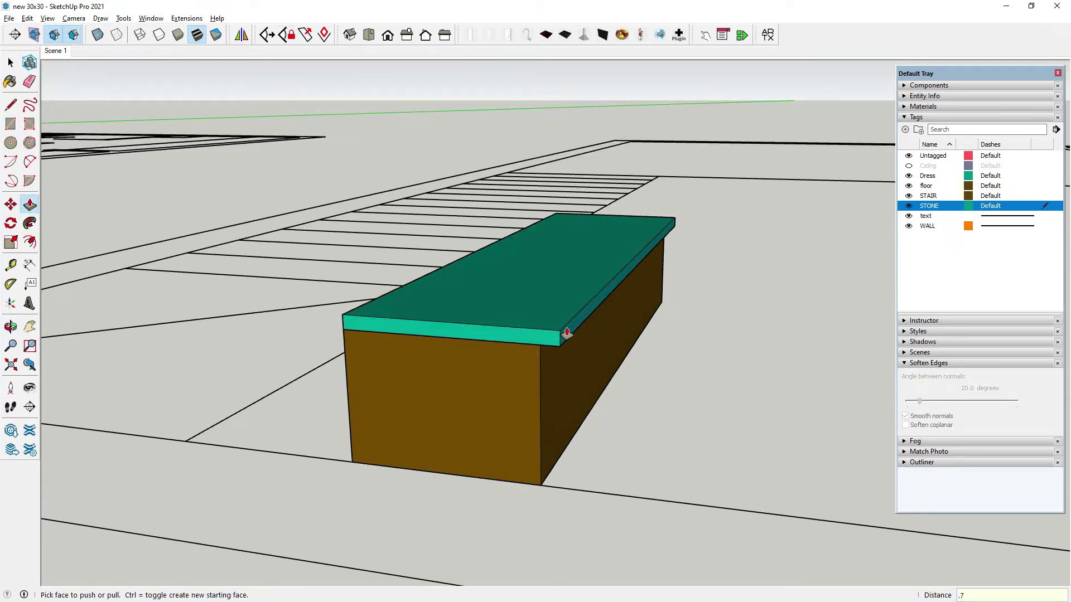
type("5")
key("Return")
scroll(567, 333, "up", 5)
left_click(560, 226)
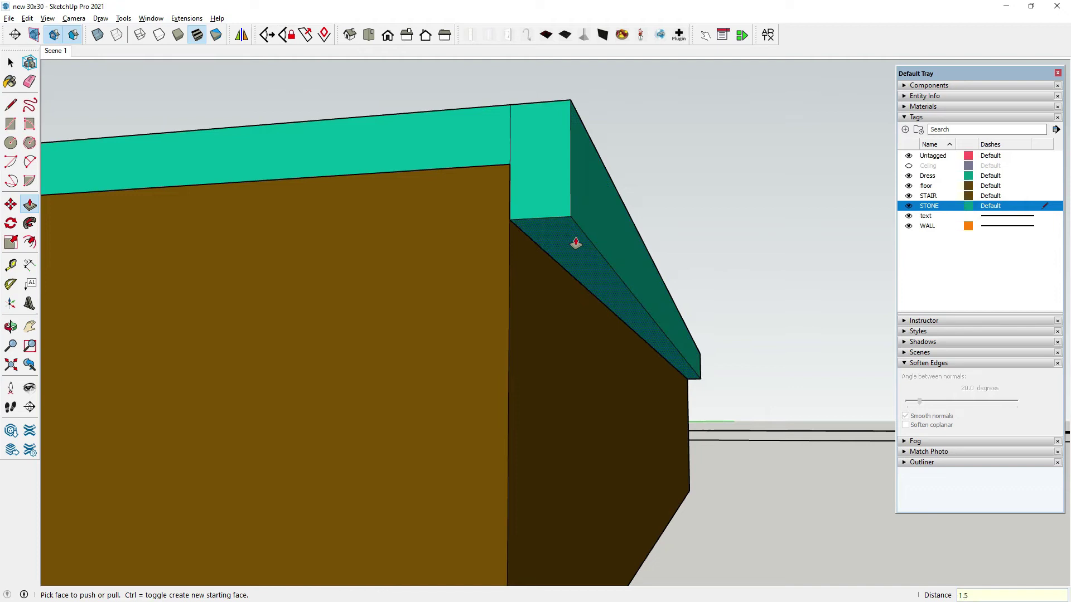
scroll(378, 450, "down", 5)
scroll(442, 363, "up", 5)
left_click(483, 346)
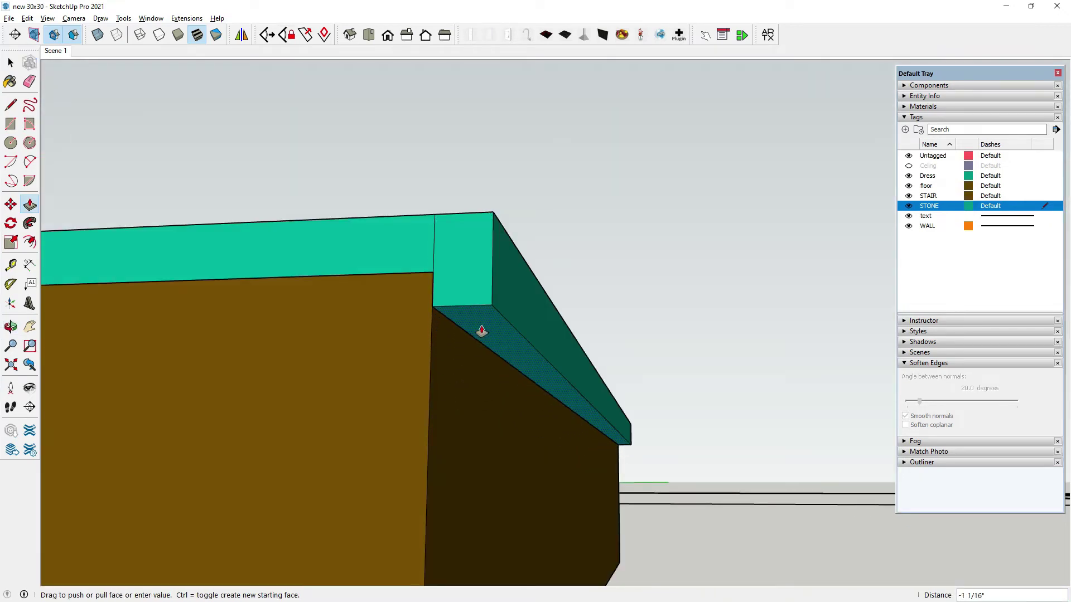
scroll(481, 331, "down", 1)
type(".2")
key("Return")
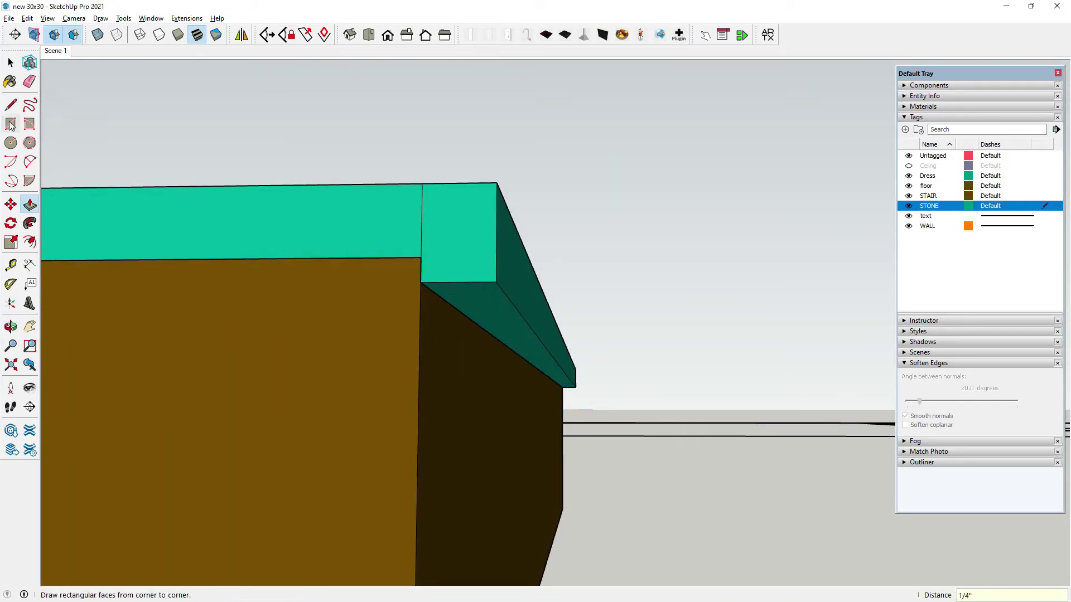
Round off the slab's front edge with a 2-Point Arc along its length.
left_click(29, 204)
middle_click_drag(574, 396, 29, 134)
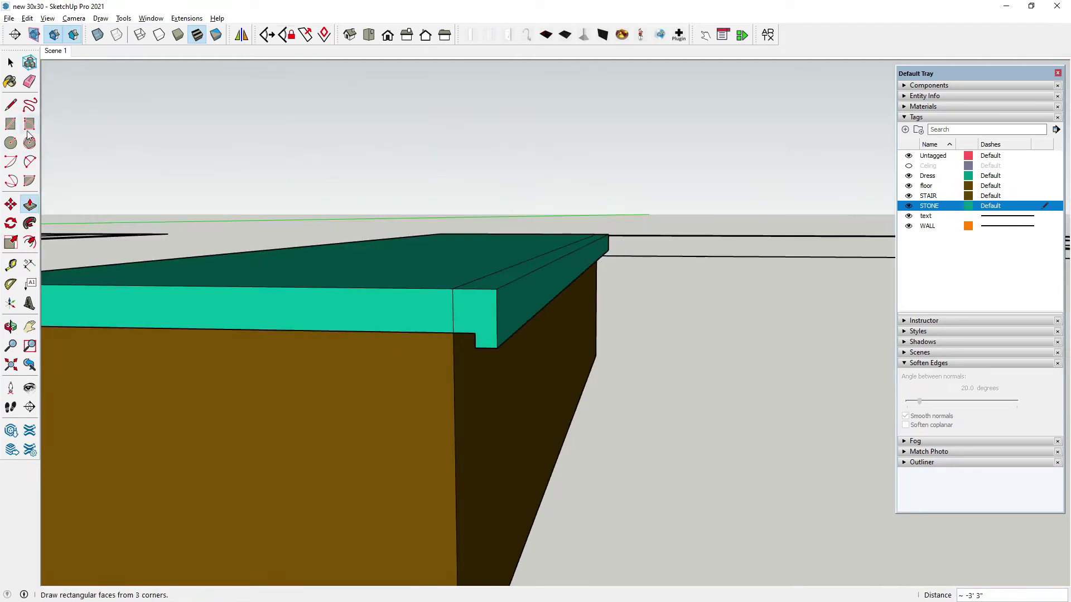
left_click(30, 163)
scroll(524, 301, "up", 1)
left_click(528, 305)
left_click_drag(523, 290, 633, 224)
Erase leftover edges, turn off colouring by tag, and select the stone slab top.
key("e")
mouse_move(472, 270)
middle_mouse_down()
mouse_move(163, 402)
mouse_move(274, 146)
middle_mouse_up()
key("b")
key("space")
left_click(583, 299)
left_click(904, 106)
Turn colouring by tag back on and group the step's geometry.
right_click(1013, 282)
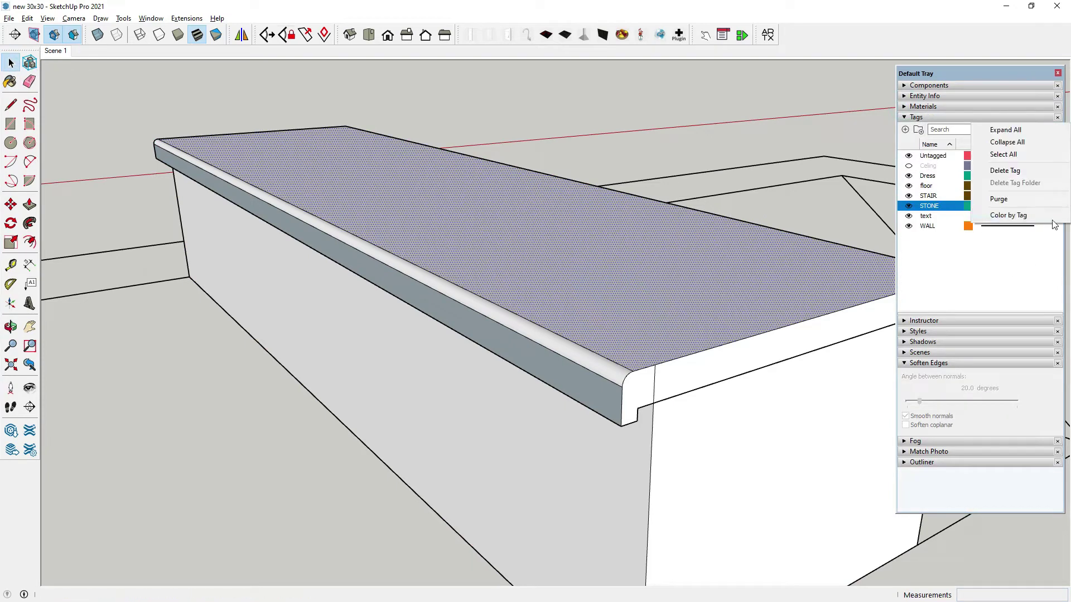
left_click(949, 218)
middle_click_drag(558, 278, 621, 335)
scroll(648, 300, "down", 2)
right_click(485, 427)
left_click(540, 235)
Move a copy of the grouped step to a new spot.
right_click(526, 366)
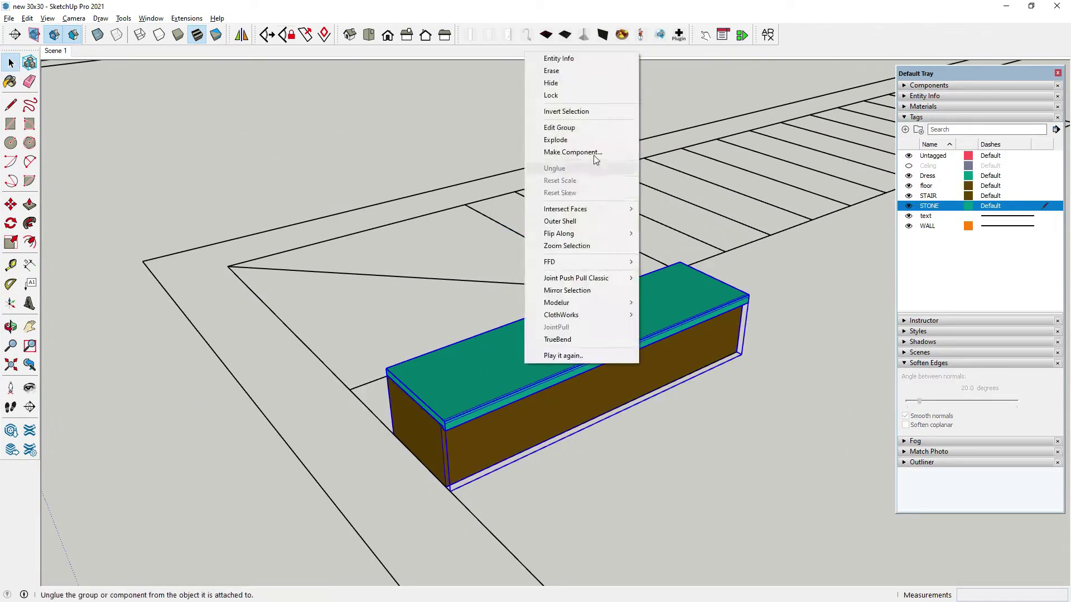
left_click(323, 406)
scroll(406, 495, "up", 2)
key("m")
mouse_move(453, 434)
middle_mouse_down()
mouse_move(327, 426)
mouse_move(557, 406)
middle_mouse_up()
scroll(556, 407, "down", 4)
scroll(177, 497, "up", 3)
left_click(177, 496)
key("q")
scroll(177, 497, "down", 2)
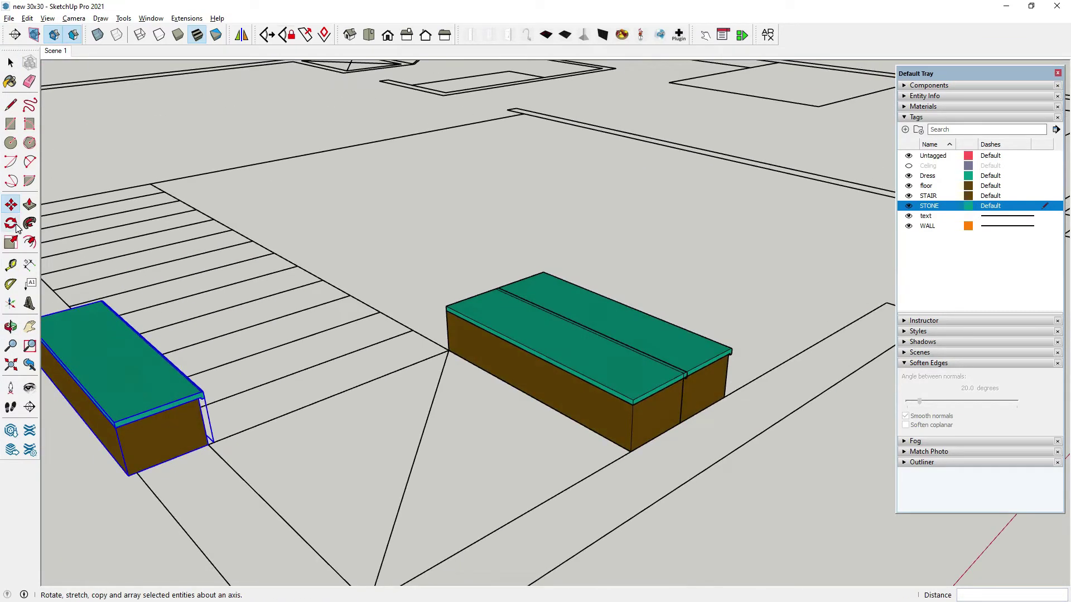
left_click(179, 430)
scroll(72, 203, "down", 2)
key("space")
Ctrl-copy the step to place the first copy one rise above.
mouse_move(49, 209)
middle_mouse_down()
mouse_move(597, 358)
mouse_move(499, 335)
middle_mouse_up()
scroll(499, 334, "down", 3)
scroll(394, 346, "up", 2)
left_click(19, 215)
left_click(406, 330)
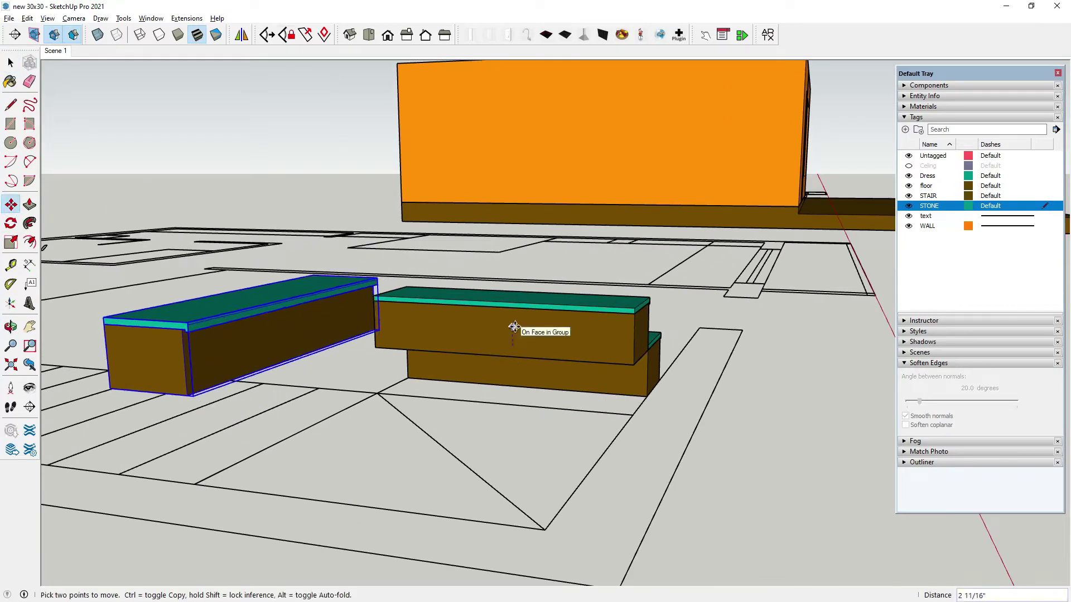
key("ctrl")
left_click(480, 337)
middle_click_drag(480, 337, 411, 474)
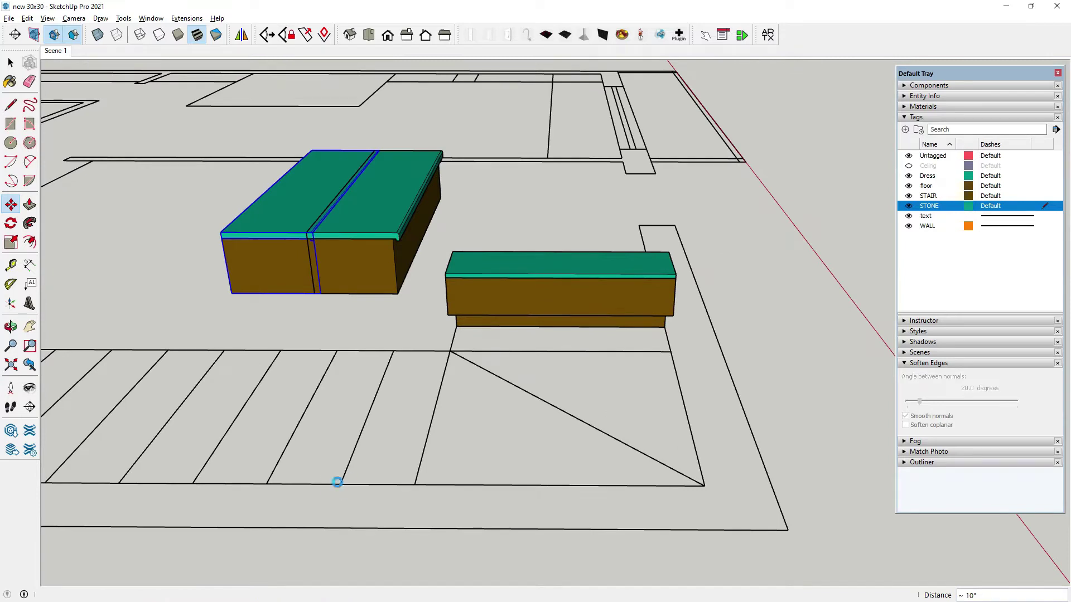
left_click(277, 280)
Copy the step to the next rise and array it with x10.
scroll(279, 251, "up", 2)
scroll(279, 251, "up", 1)
left_click(452, 321)
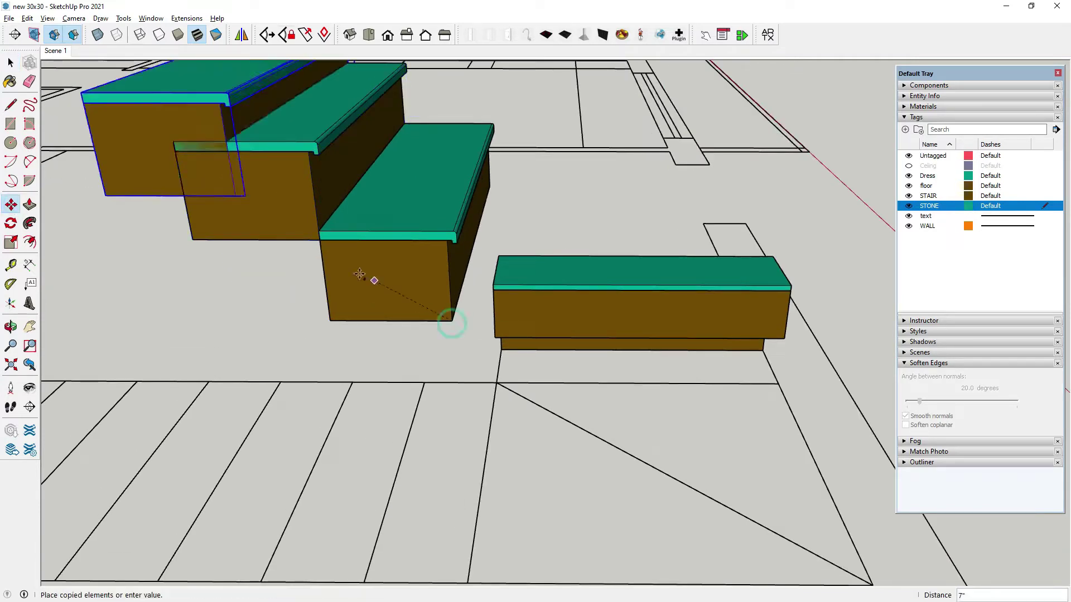
left_click(360, 274)
scroll(360, 275, "down", 5)
middle_click_drag(390, 278, 391, 223)
type("x10")
key("Return")
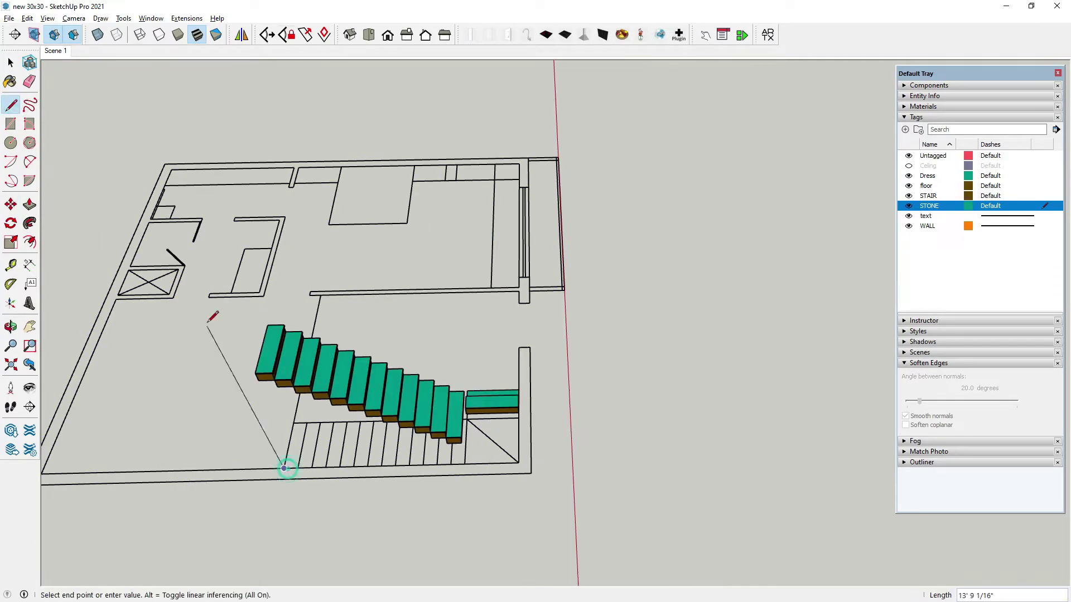
Orbit to view the wall and the new stair flight.
mouse_move(279, 335)
middle_mouse_down()
mouse_move(243, 439)
mouse_move(302, 377)
middle_mouse_up()
scroll(268, 279, "up", 4)
scroll(447, 438, "down", 3)
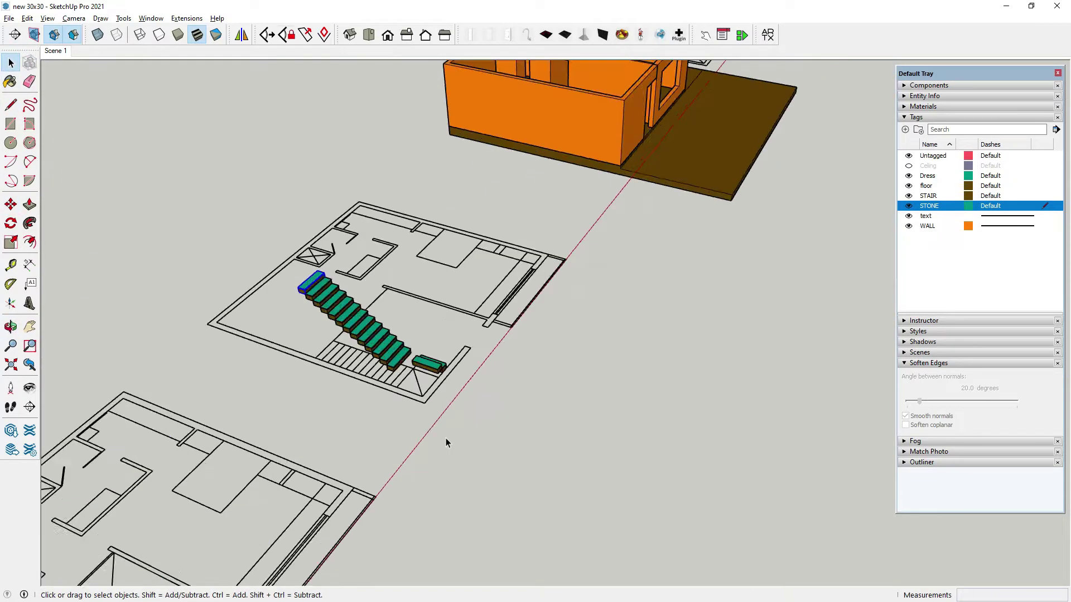
scroll(446, 437, "up", 5)
left_click(8, 124)
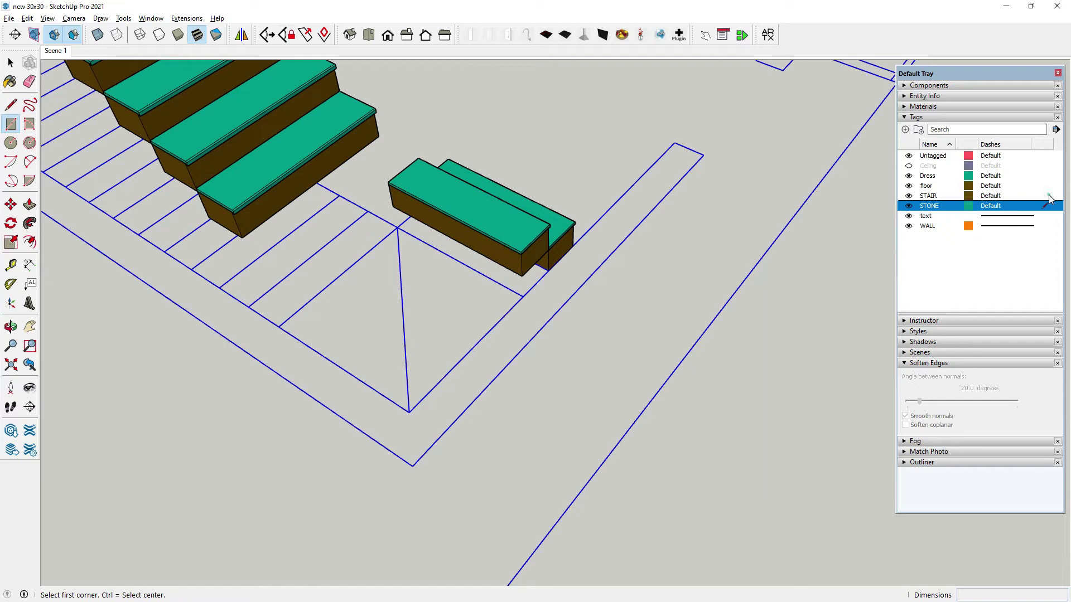
On the STAIR tag, draw a triangle and raise it 7" into a block.
left_click(1046, 196)
key("l")
scroll(463, 265, "up", 1)
left_click(401, 432)
key("p")
mouse_move(509, 333)
middle_mouse_down()
mouse_move(495, 319)
mouse_move(579, 297)
middle_mouse_up()
left_click(495, 318)
Group the triangular step and move it up beside the stairs.
left_click(14, 66)
right_click(446, 276)
left_click(478, 375)
key("m")
left_click(558, 288)
middle_click_drag(370, 311, 491, 218)
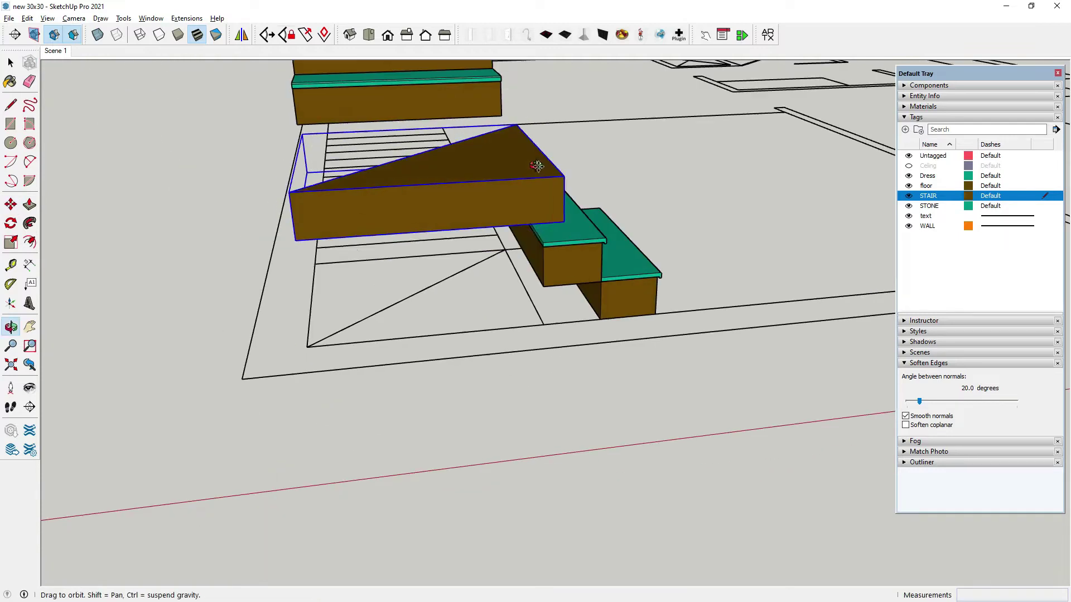
scroll(470, 238, "up", 2)
Draw a triangle on top of the winder and raise it into a 3/4" stone slab.
key("space")
scroll(470, 239, "up", 3)
double_click(470, 238)
key("p")
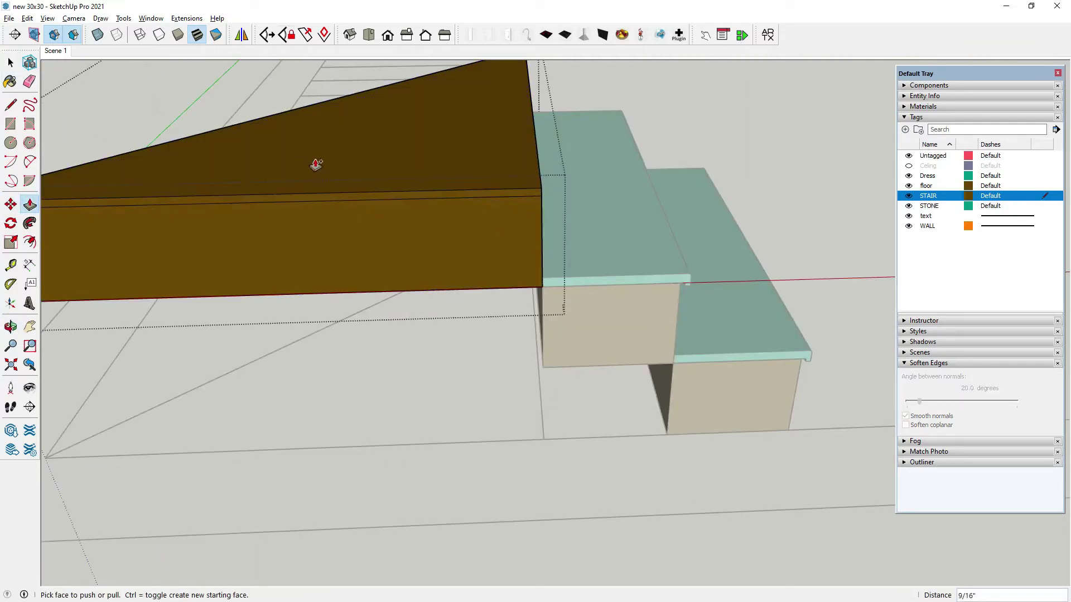
key("space")
left_click(11, 105)
middle_click_drag(457, 224, 487, 80)
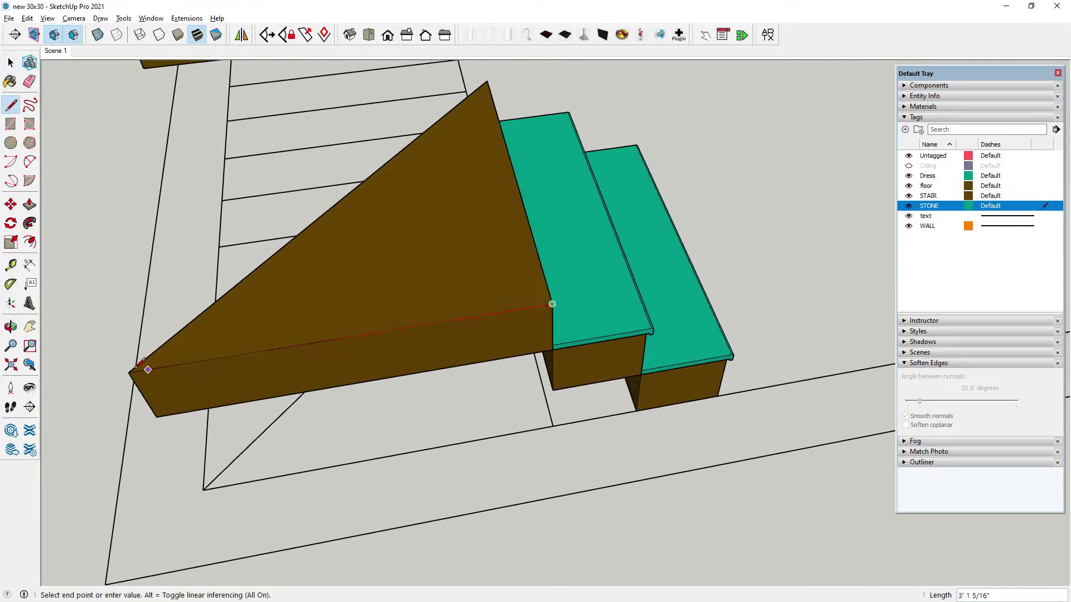
left_click(487, 83)
key("p")
left_click(512, 242)
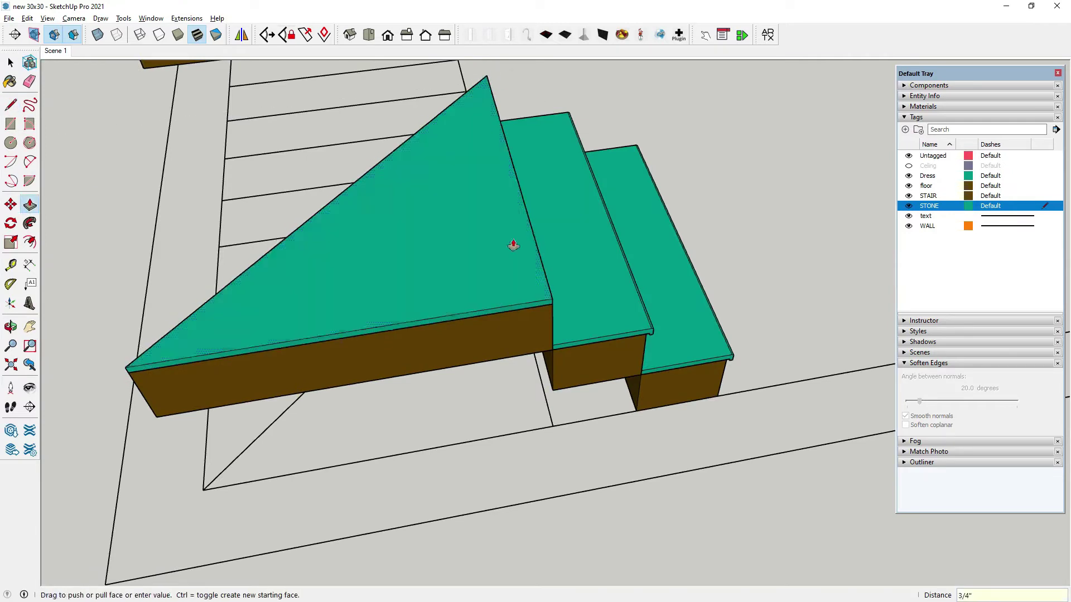
type("3/4")
key("Return")
Extend the stone's end face into a small overhang, cancelling an unwanted slanted extension.
scroll(617, 214, "up", 5)
left_click(627, 204)
middle_click_drag(627, 204, 614, 266)
left_click(615, 265)
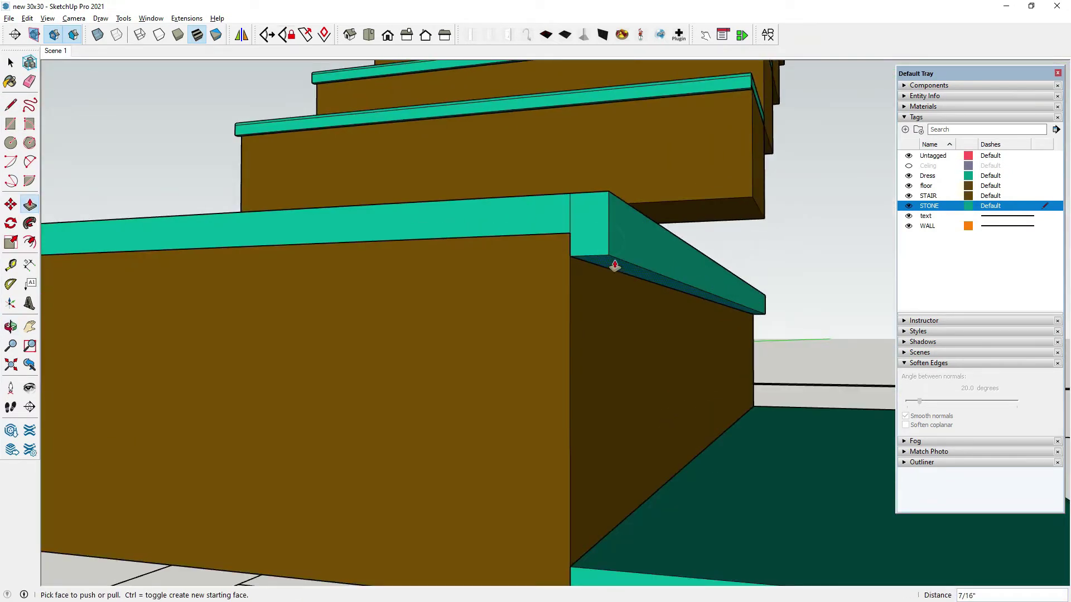
left_click(11, 124)
scroll(407, 206, "up", 1)
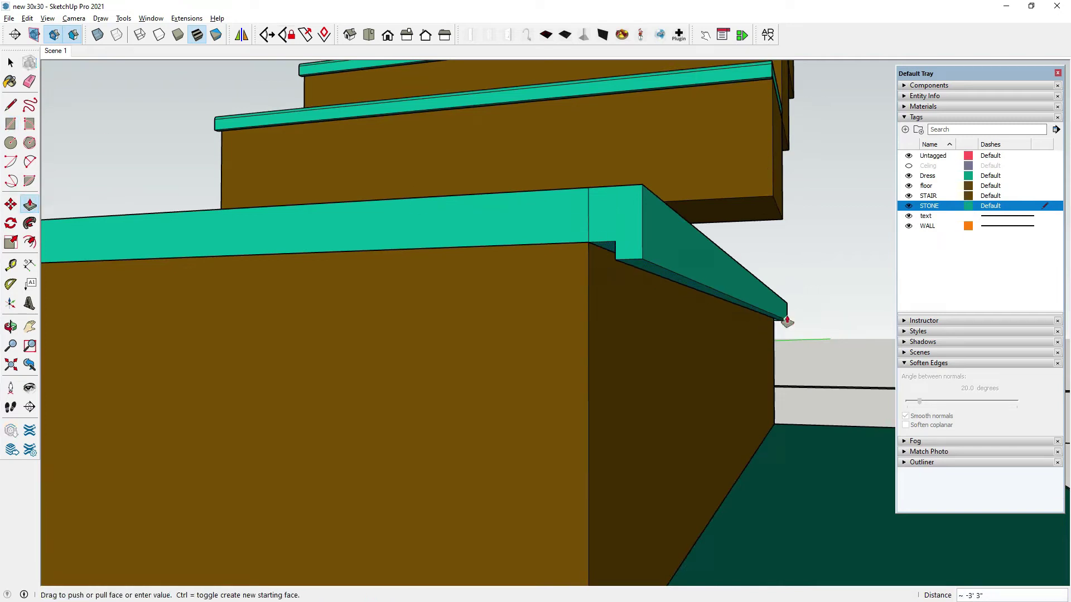
middle_click_drag(786, 322, 653, 179)
key("a")
key("p")
left_click(657, 188)
key("Escape")
Orbit to the stone edge and select the whole triangular stone slab.
middle_click_drag(590, 168, 390, 279)
scroll(390, 279, "up", 3)
key("space")
triple_click(232, 190)
right_click(231, 171)
left_click(261, 235)
scroll(260, 235, "down", 5)
Turn the triangular stone on the winder into a component.
middle_click_drag(537, 274, 576, 397)
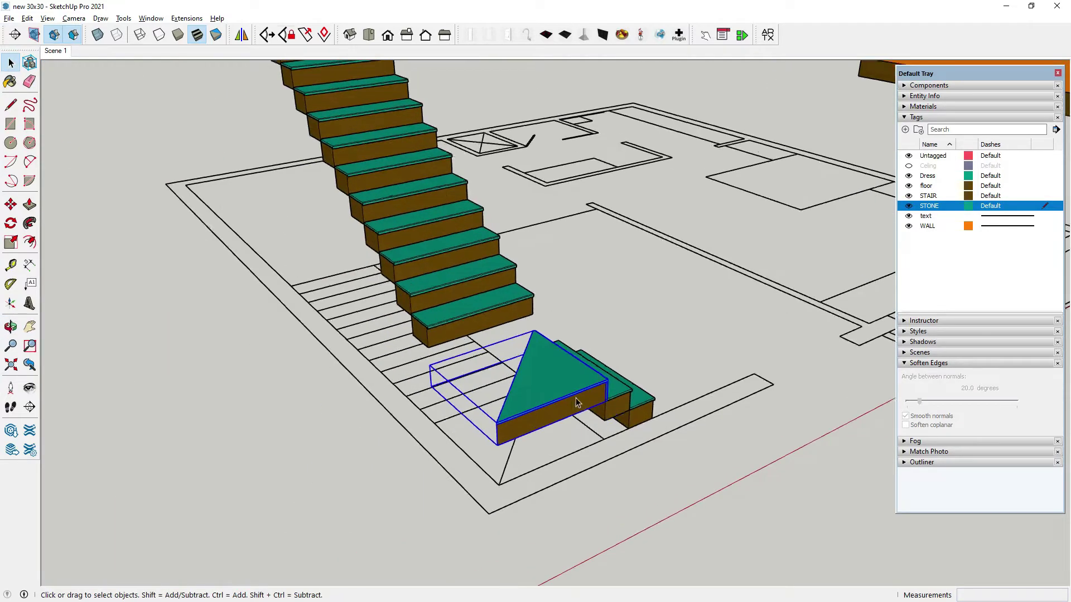
scroll(575, 397, "up", 2)
right_click(540, 407)
left_click(580, 197)
left_click(323, 404)
key("m")
scroll(509, 351, "down", 3)
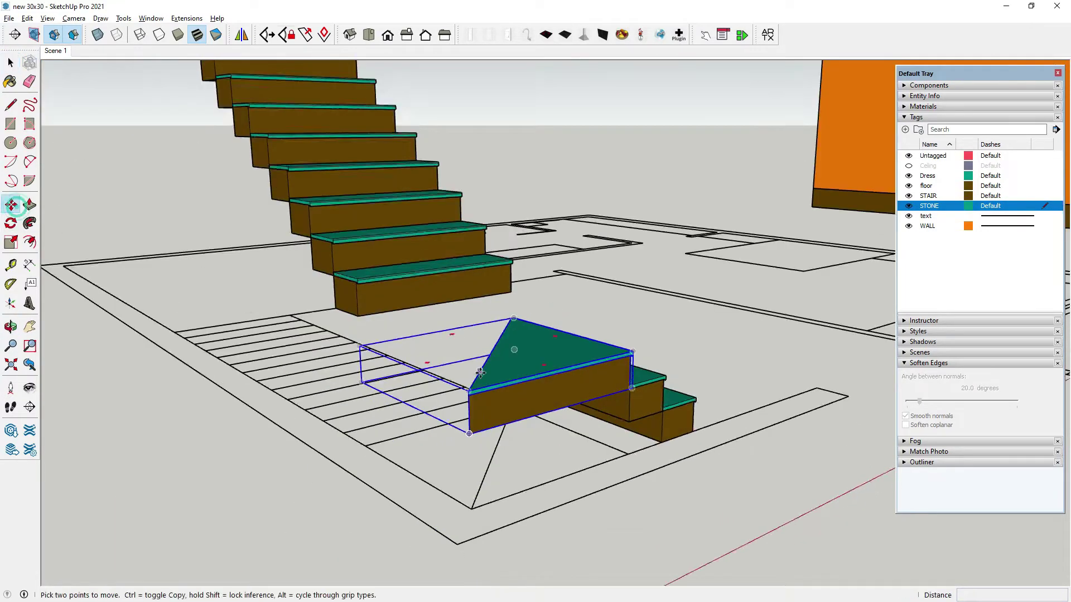
scroll(454, 407, "up", 1)
scroll(454, 407, "up", 3)
Rotate the triangular stone component into place and delete the extra square stone slab.
left_click(11, 223)
scroll(510, 223, "up", 3)
scroll(510, 223, "up", 2)
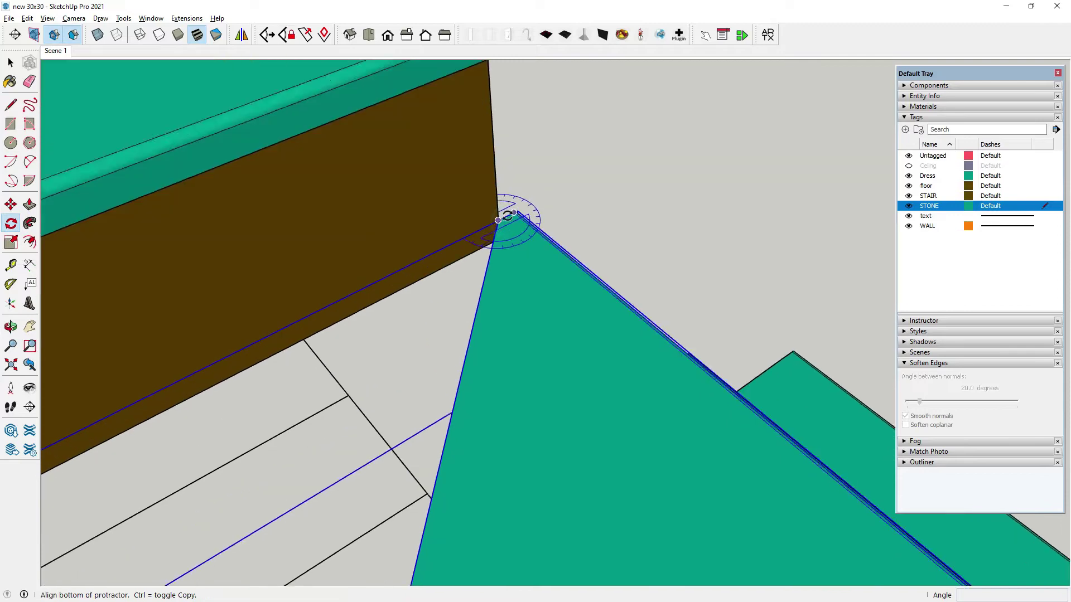
scroll(510, 223, "up", 2)
scroll(638, 220, "down", 1)
scroll(637, 220, "down", 5)
mouse_move(283, 266)
middle_mouse_down()
mouse_move(575, 347)
mouse_move(550, 375)
middle_mouse_up()
key("space")
scroll(591, 370, "up", 2)
left_click(11, 223)
scroll(555, 370, "up", 3)
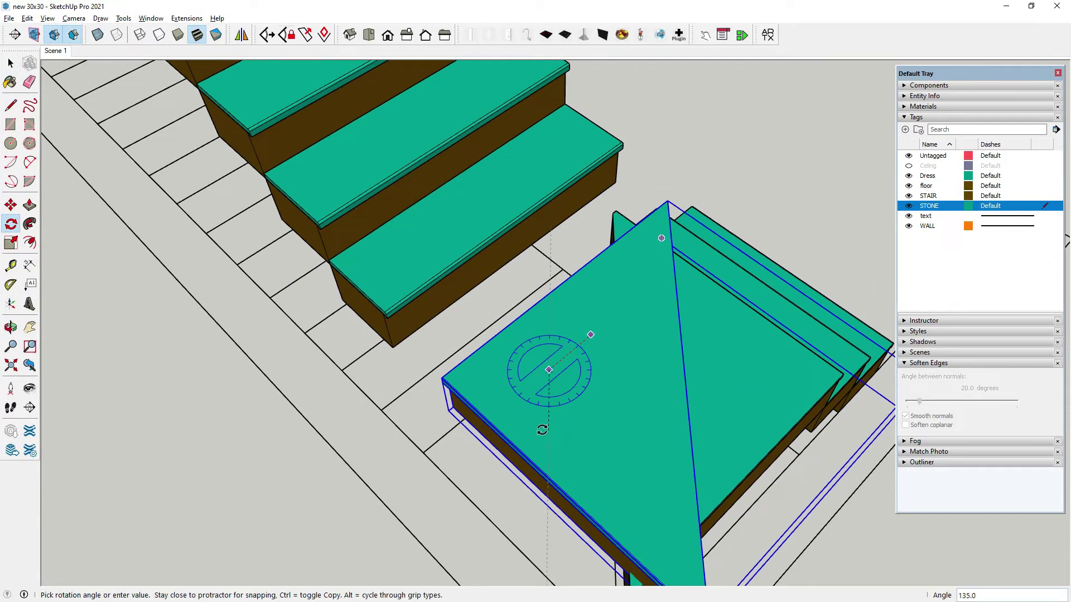
scroll(547, 430, "down", 3)
key("space")
key("Delete")
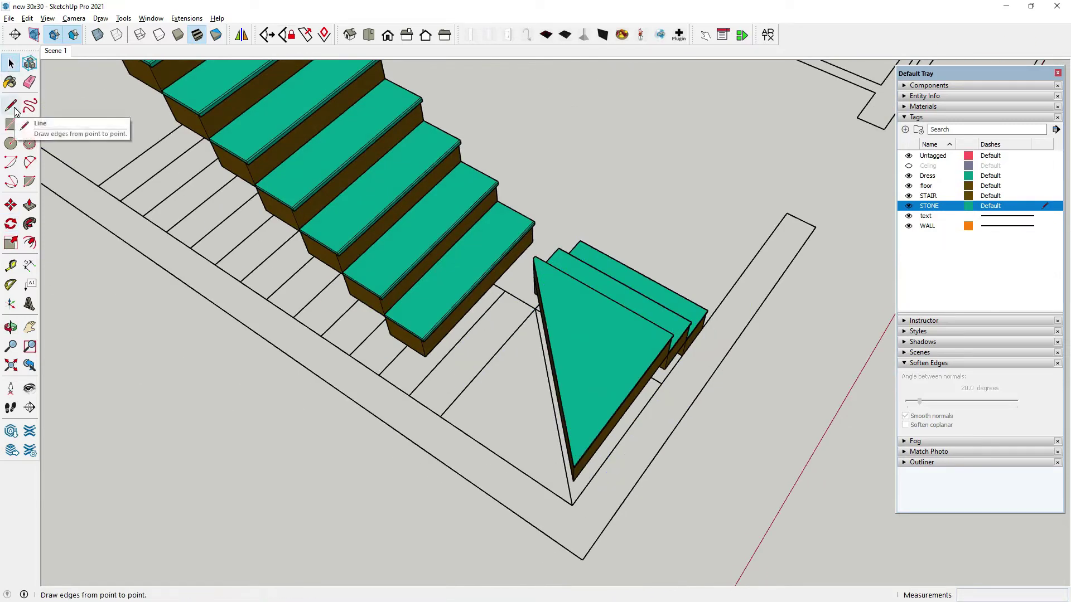
On the STAIR tag, draw a second triangle and extrude it into a grouped step block.
left_click(1044, 196)
key("l")
scroll(498, 337, "up", 3)
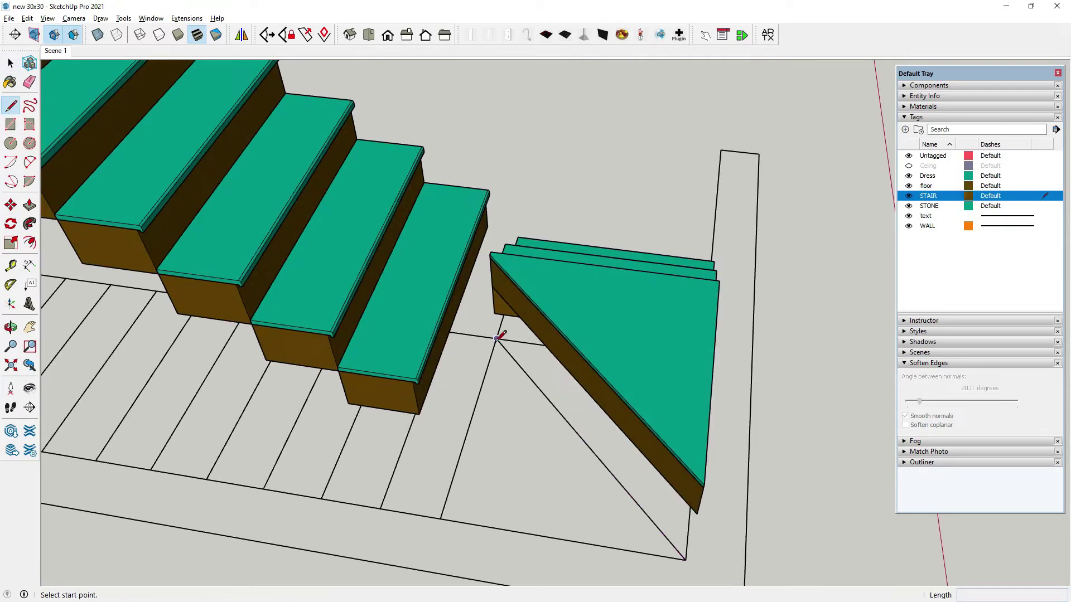
left_click(442, 511)
key("p")
left_click_drag(571, 469, 474, 445)
key("space")
triple_click(526, 462)
right_click(528, 462)
left_click(577, 271)
On the STONE tag, add a matching triangular stone slab on top, grouped and made a component.
key("l")
left_click(1045, 206)
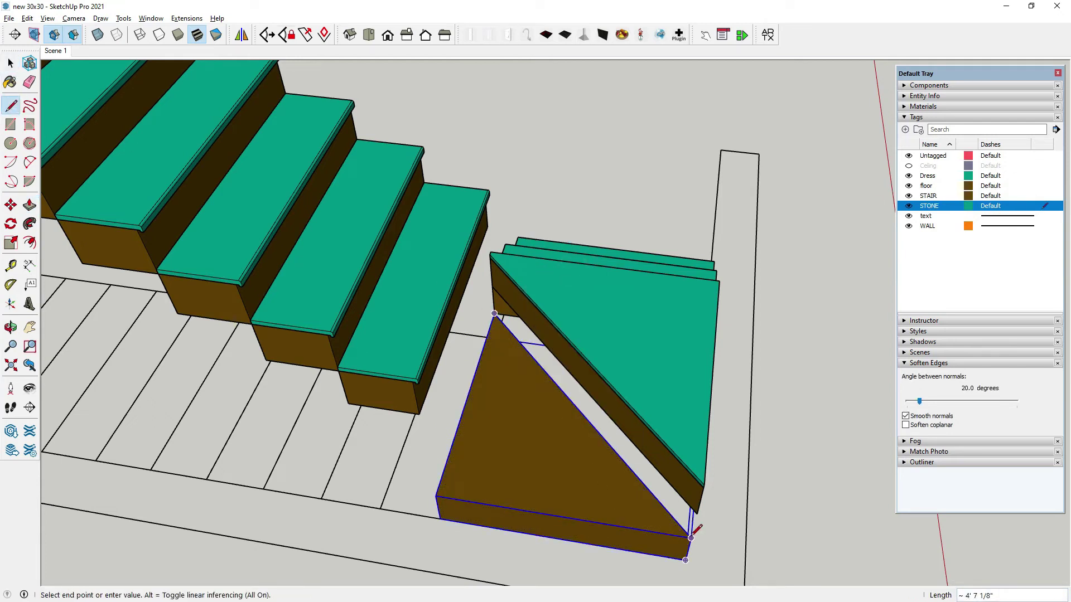
left_click(495, 313)
key("p")
double_click(545, 437)
key("space")
triple_click(614, 515)
right_click(549, 533)
middle_click_drag(586, 335, 502, 418)
right_click(535, 474)
left_click(574, 304)
right_click(527, 439)
left_click(574, 228)
left_click(320, 407)
Move the triangular slab into place and thicken its face by 3/8" inside the component.
key("m")
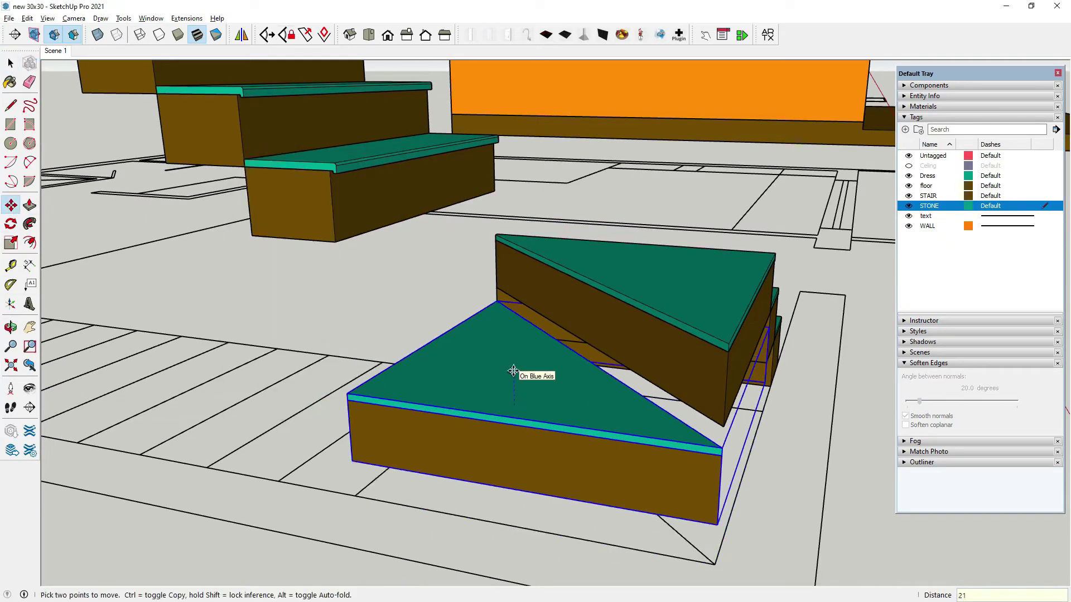
left_click(509, 401)
middle_click_drag(514, 370, 319, 383)
double_click(423, 327)
key("p")
scroll(376, 421, "up", 3)
key("space")
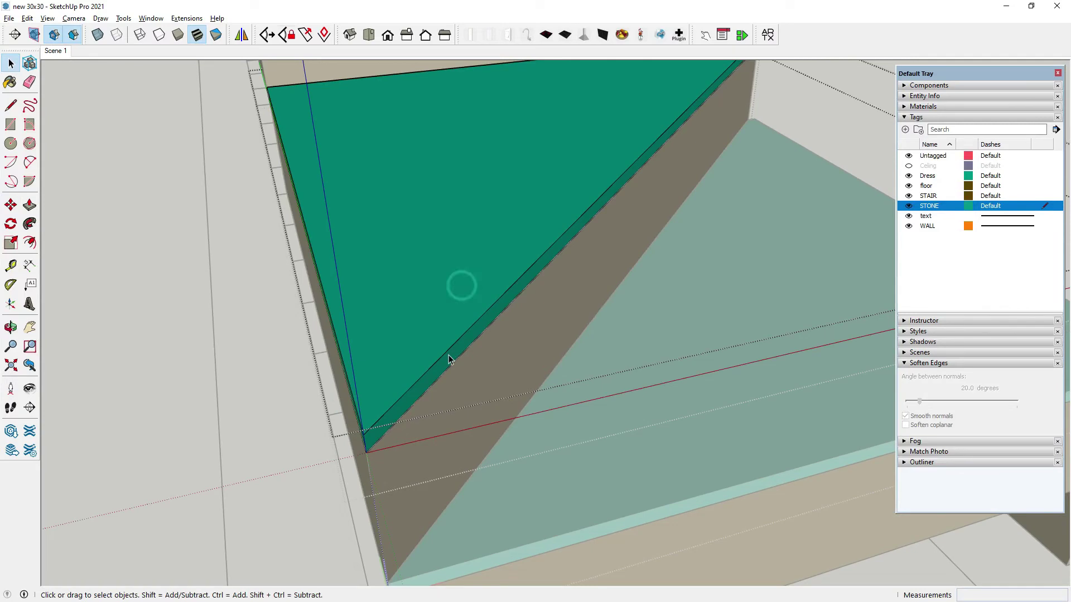
left_click(408, 426)
Push the small corner face of the slab inward to notch its edge.
scroll(409, 426, "down", 5)
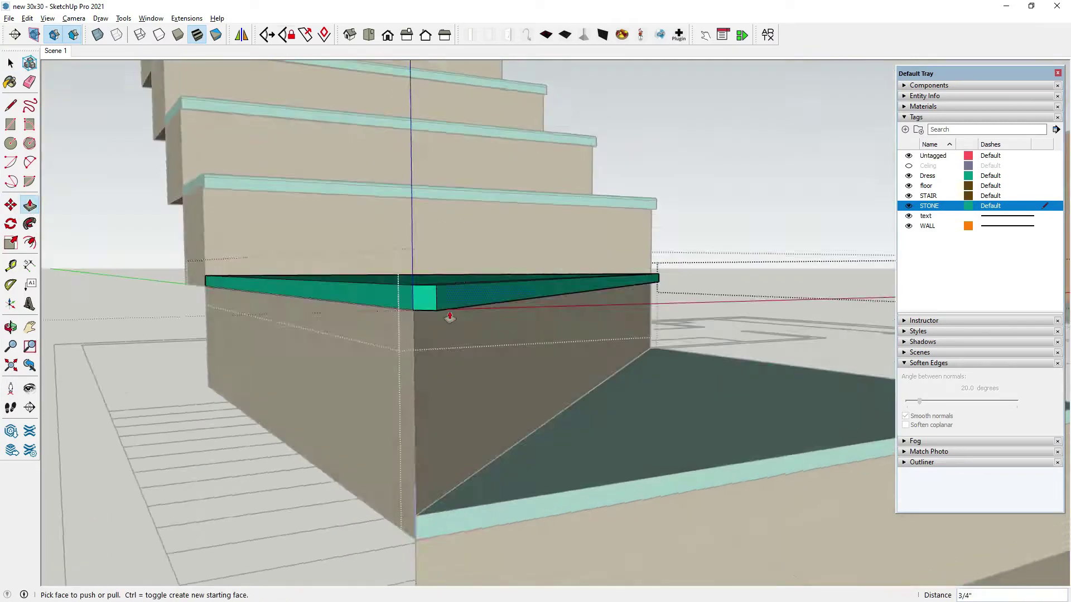
middle_click_drag(421, 343, 290, 251)
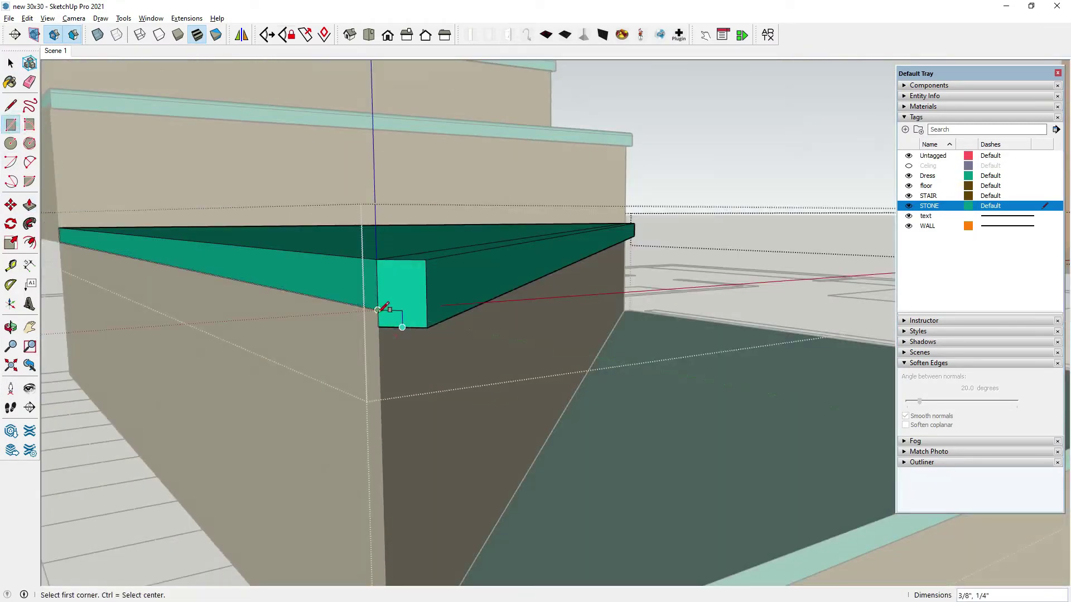
left_click(393, 328)
scroll(638, 241, "down", 3)
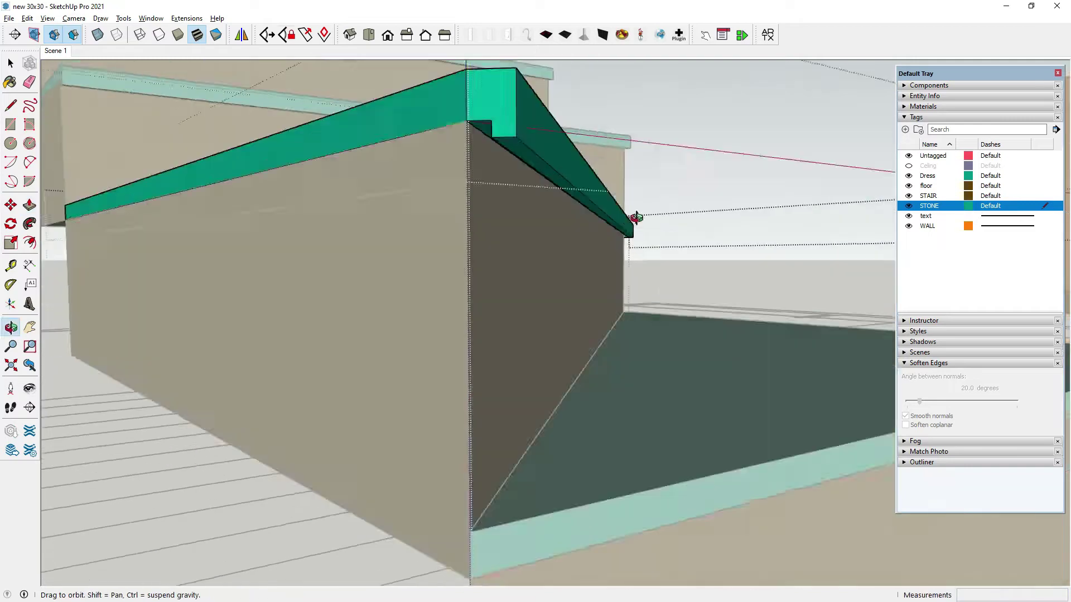
scroll(634, 228, "up", 5)
scroll(634, 238, "down", 3)
Round the slab corner with an arc and erase leftover edges to form the nosing.
left_click(30, 163)
scroll(424, 245, "up", 2)
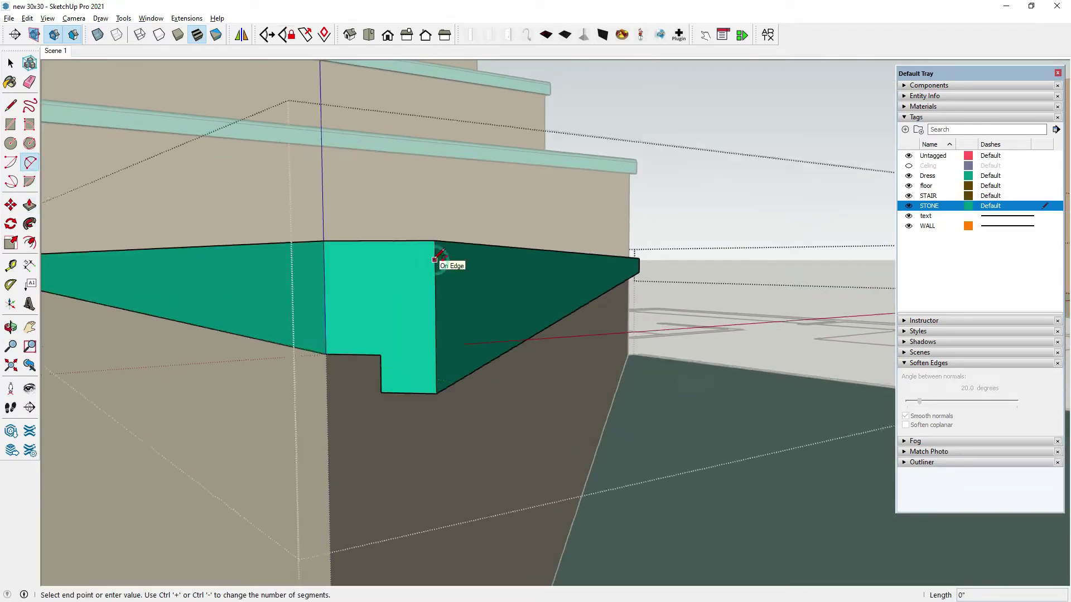
left_click(413, 238)
left_click(27, 208)
mouse_move(645, 267)
middle_mouse_down()
mouse_move(502, 465)
mouse_move(277, 380)
mouse_move(311, 544)
middle_mouse_up()
key("e")
key("space")
scroll(440, 431, "down", 5)
scroll(544, 471, "up", 3)
mouse_move(422, 226)
middle_mouse_down()
mouse_move(420, 191)
mouse_move(430, 356)
middle_mouse_up()
right_click(421, 192)
scroll(431, 355, "up", 5)
Move the staircase into the ground-floor corner against the left outer wall.
key("m")
scroll(538, 439, "up", 3)
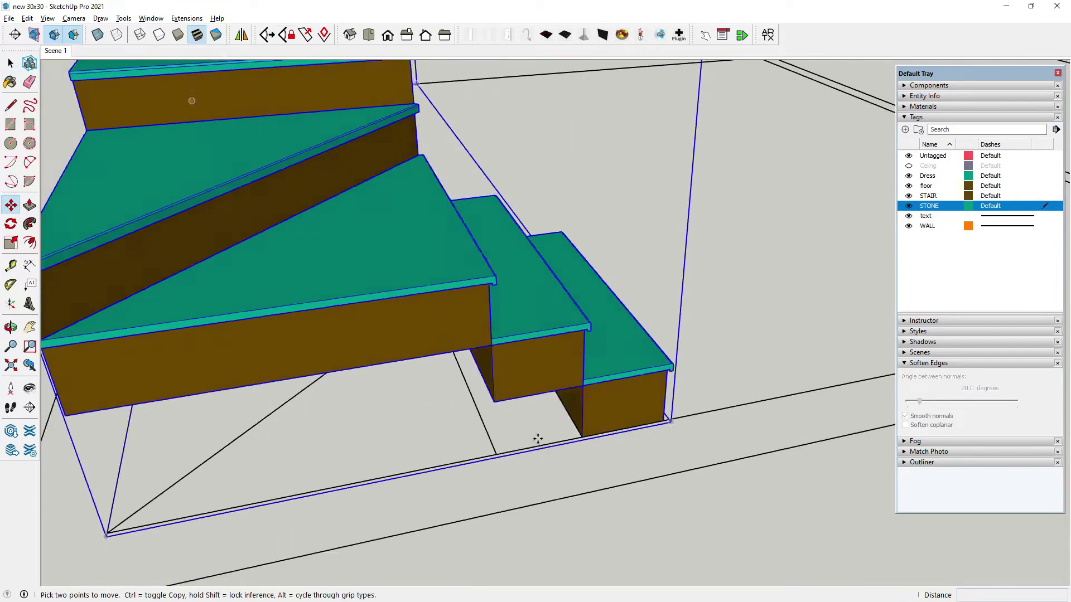
left_click(537, 439)
scroll(538, 439, "down", 5)
mouse_move(480, 468)
middle_mouse_down()
mouse_move(469, 390)
mouse_move(391, 424)
middle_mouse_up()
scroll(344, 395, "up", 6)
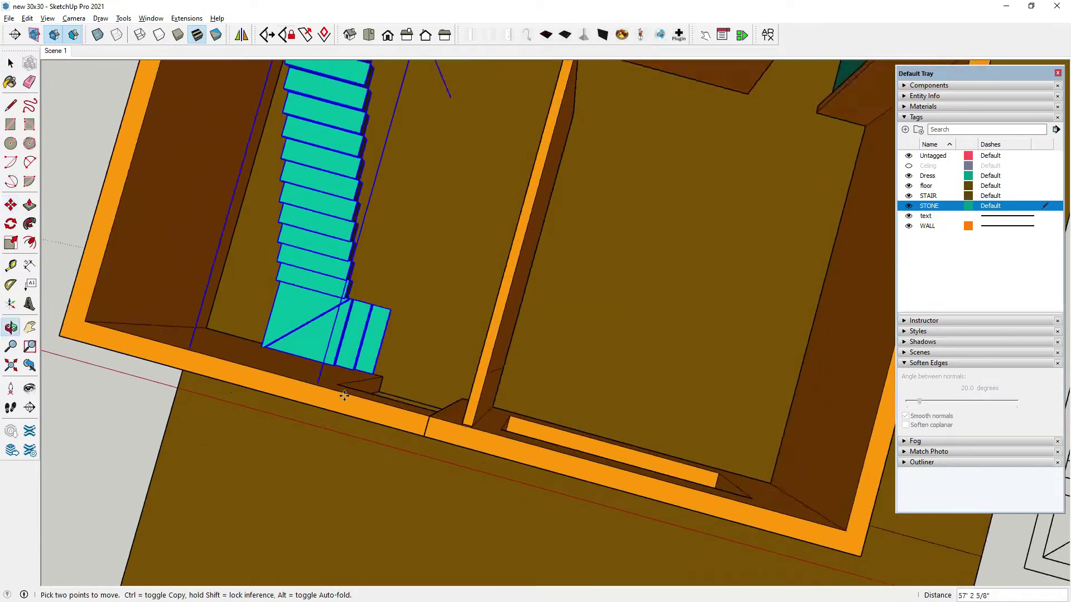
scroll(344, 395, "down", 3)
mouse_move(382, 358)
middle_mouse_down()
mouse_move(438, 280)
mouse_move(574, 502)
middle_mouse_up()
scroll(625, 475, "up", 3)
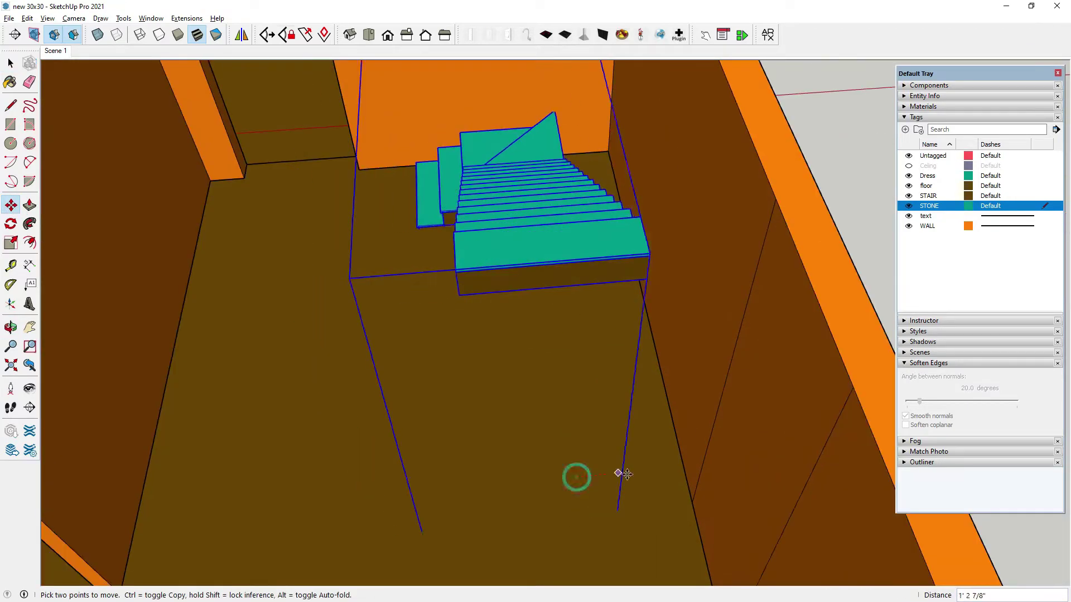
scroll(734, 275, "up", 3)
middle_click_drag(756, 271, 502, 335)
left_click(10, 64)
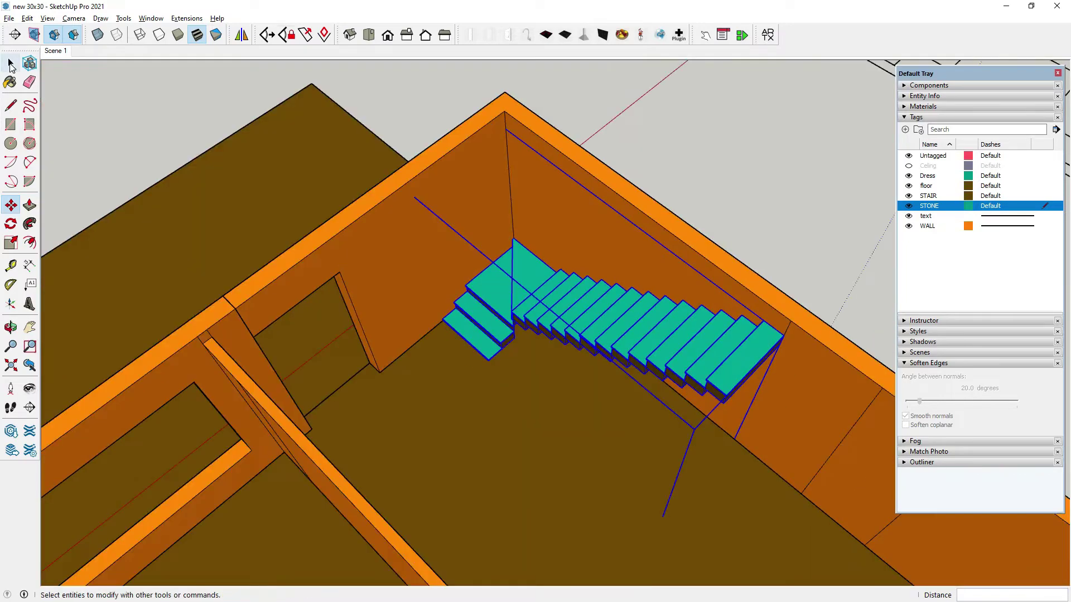
scroll(415, 463, "up", 5)
scroll(84, 201, "up", 3)
key("m")
scroll(267, 255, "up", 3)
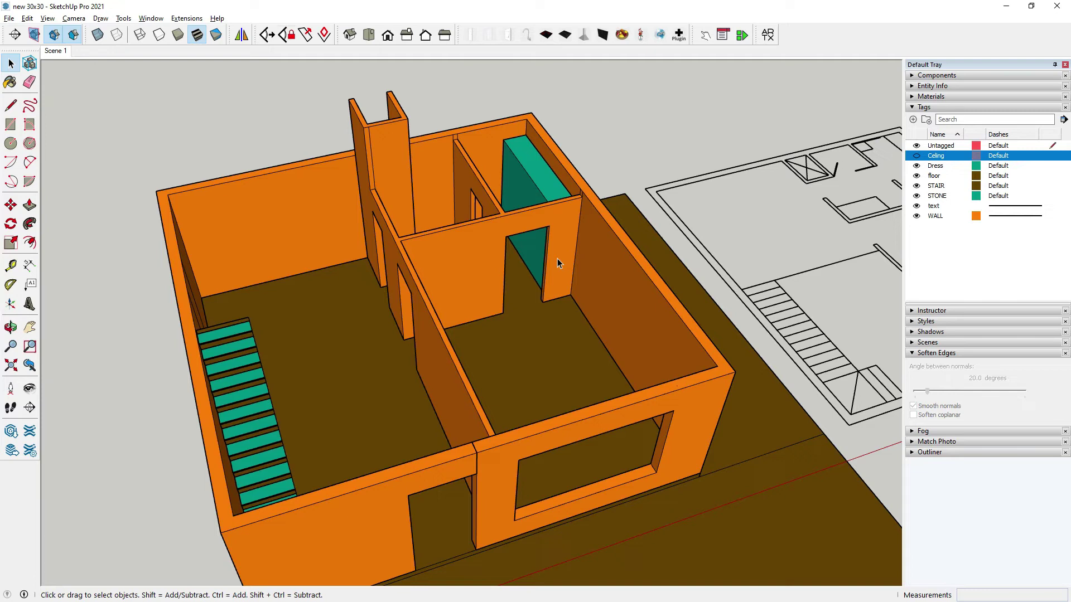
Orbit around the house to check the staircase's position from several viewpoints.
middle_click_drag(557, 259, 341, 294)
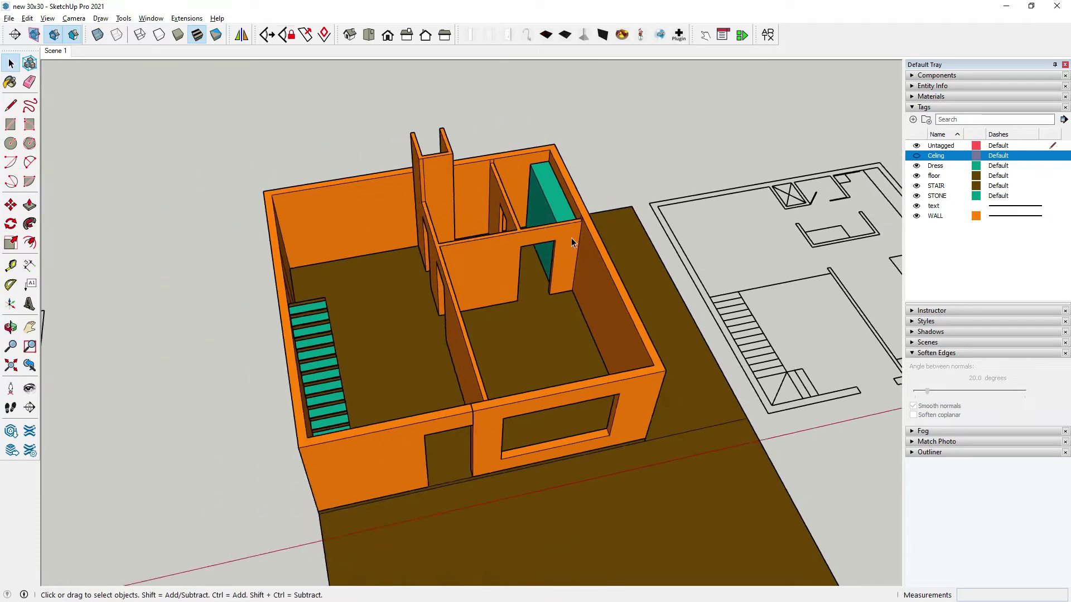
scroll(273, 301, "up", 3)
scroll(270, 311, "up", 3)
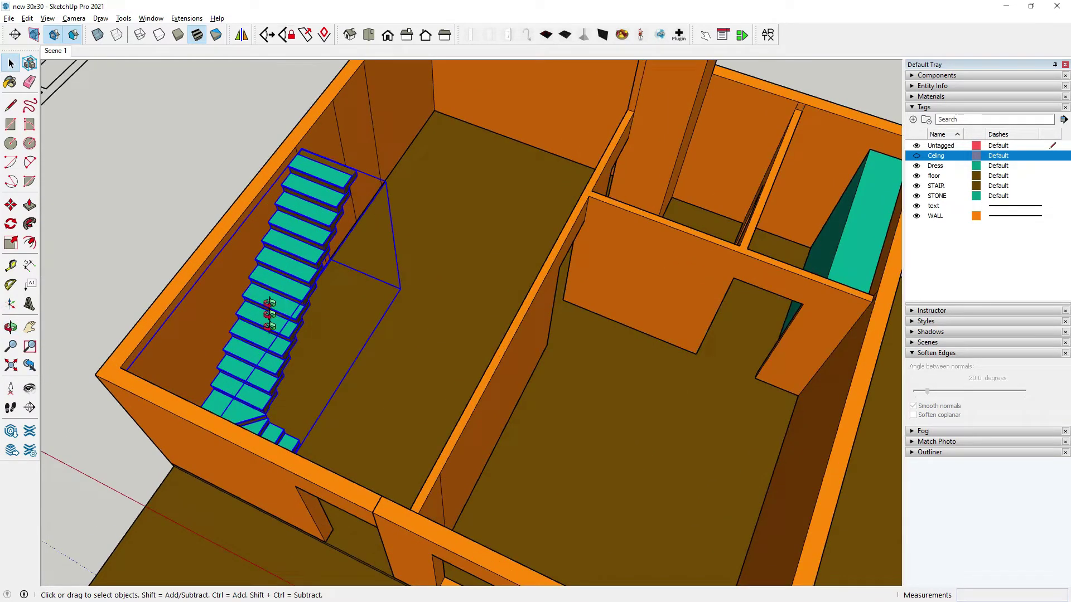
scroll(192, 391, "up", 3)
scroll(191, 392, "down", 2)
key("space")
scroll(371, 258, "down", 3)
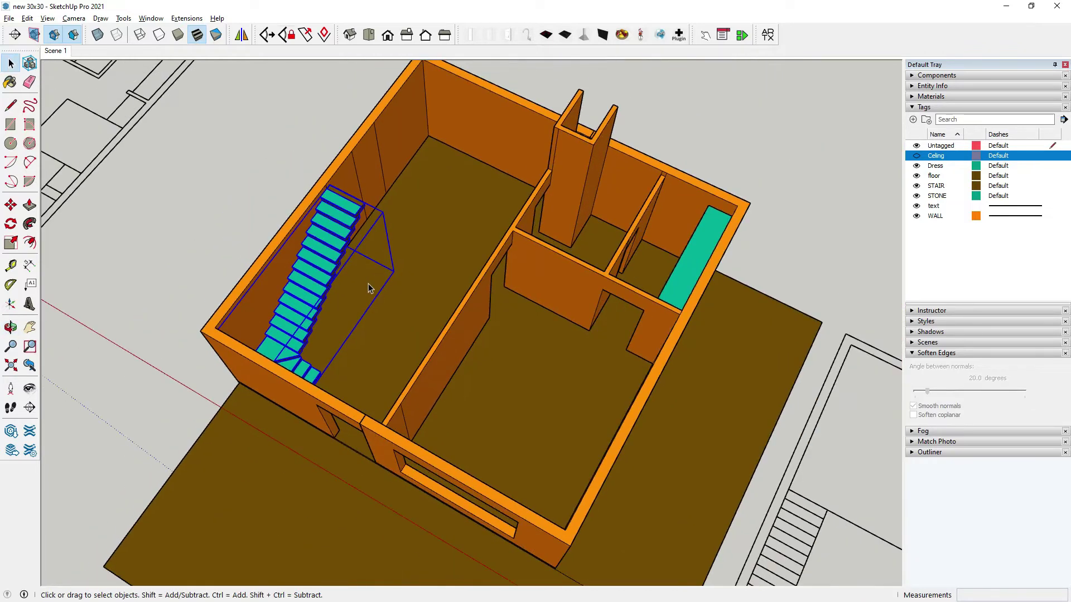
scroll(385, 250, "up", 3)
middle_click_drag(385, 250, 301, 262)
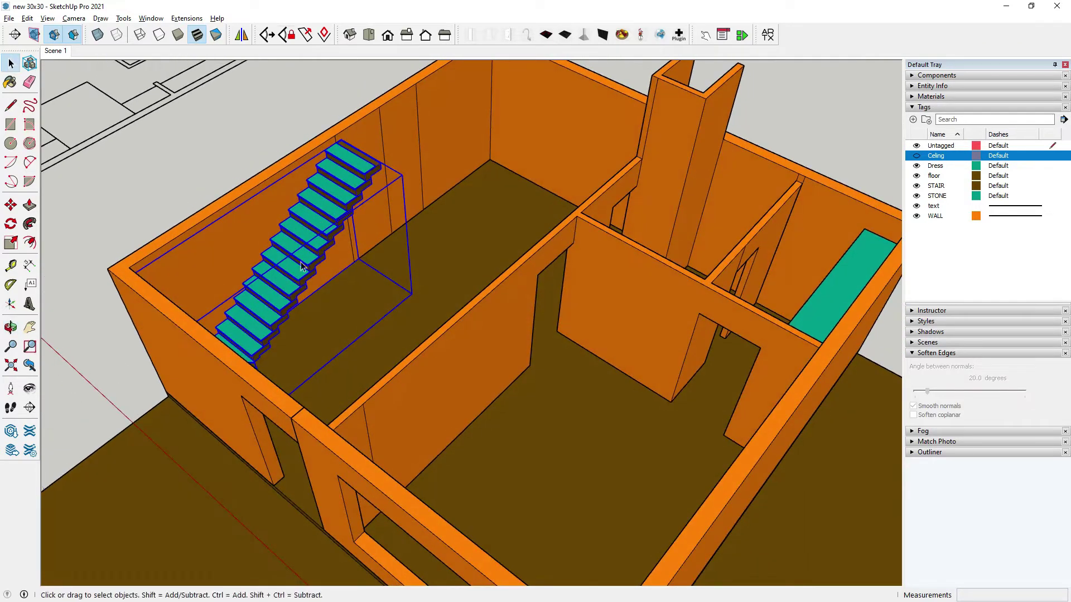
scroll(307, 332, "up", 2)
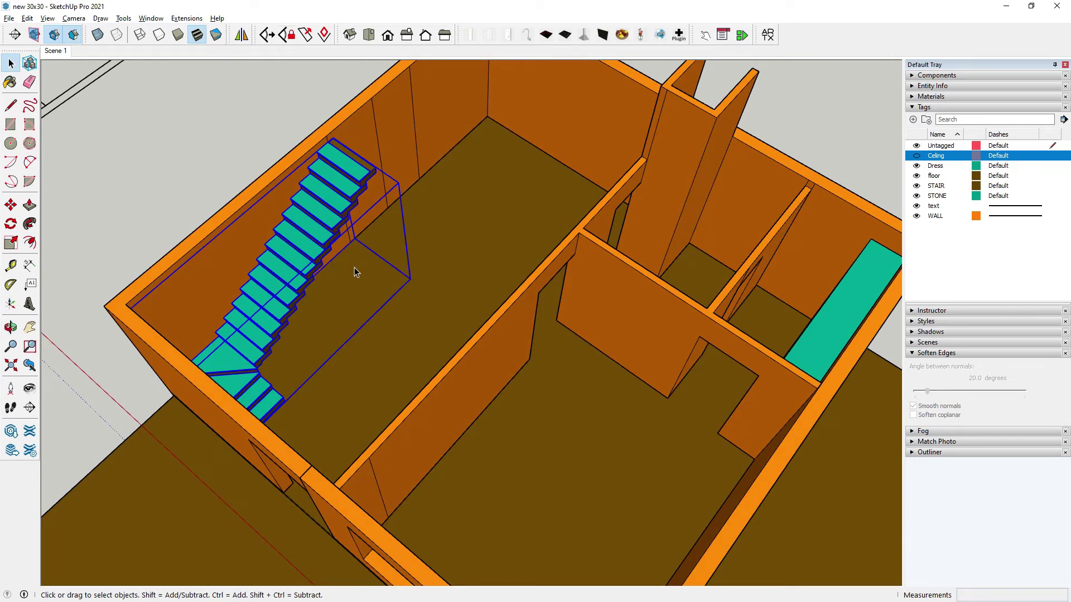
scroll(353, 266, "down", 2)
scroll(353, 267, "down", 3)
mouse_move(437, 375)
middle_mouse_down()
mouse_move(377, 287)
mouse_move(543, 325)
middle_mouse_up()
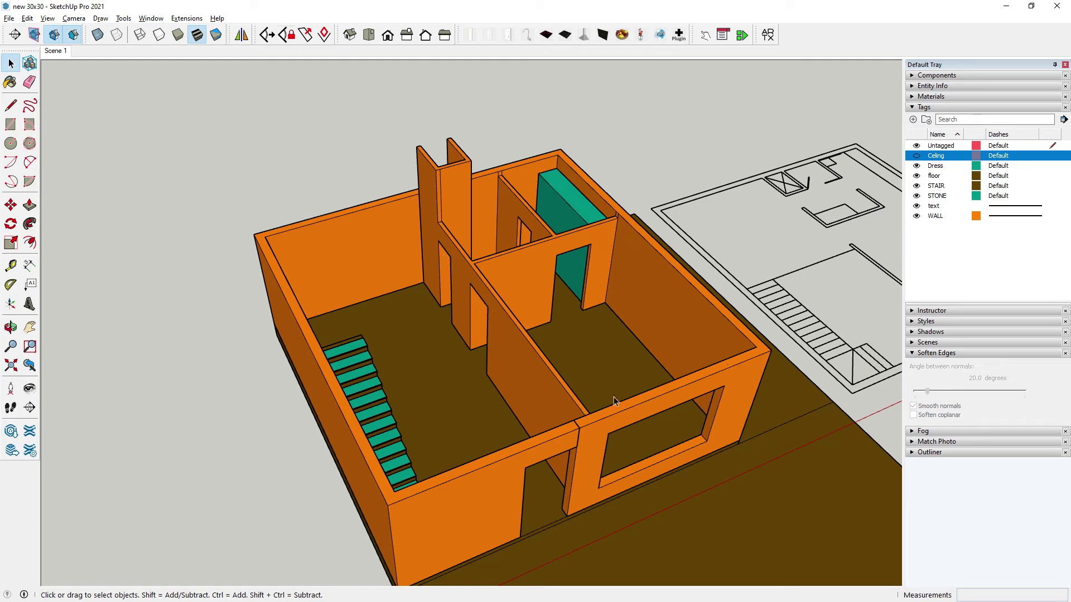
Orbit the house from a frontal view to steep top-down views of the interior walls.
middle_click_drag(704, 394, 558, 393)
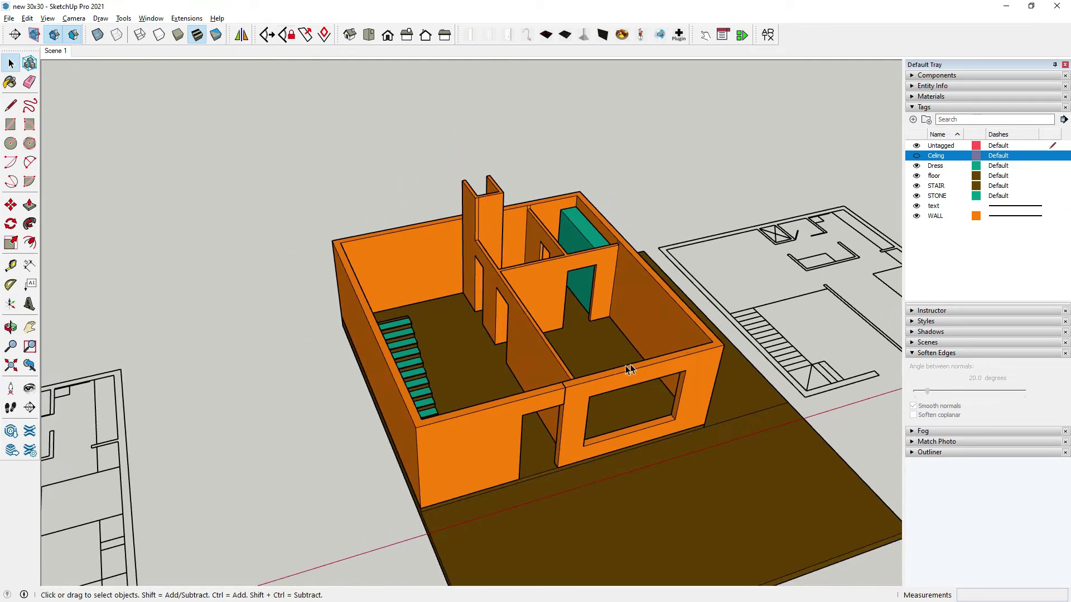
scroll(558, 393, "up", 3)
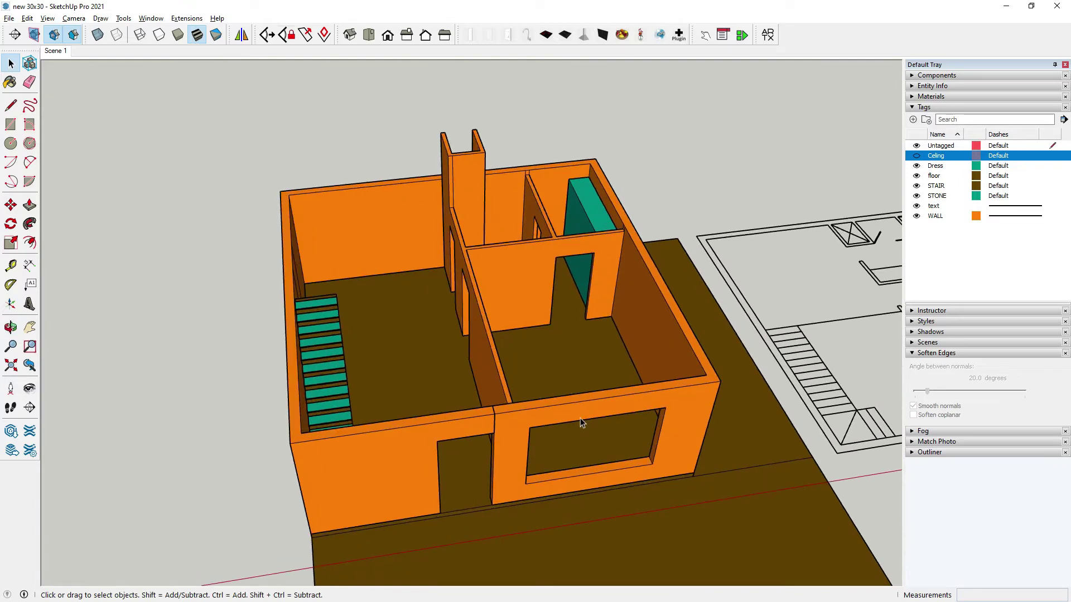
middle_click_drag(580, 421, 580, 369)
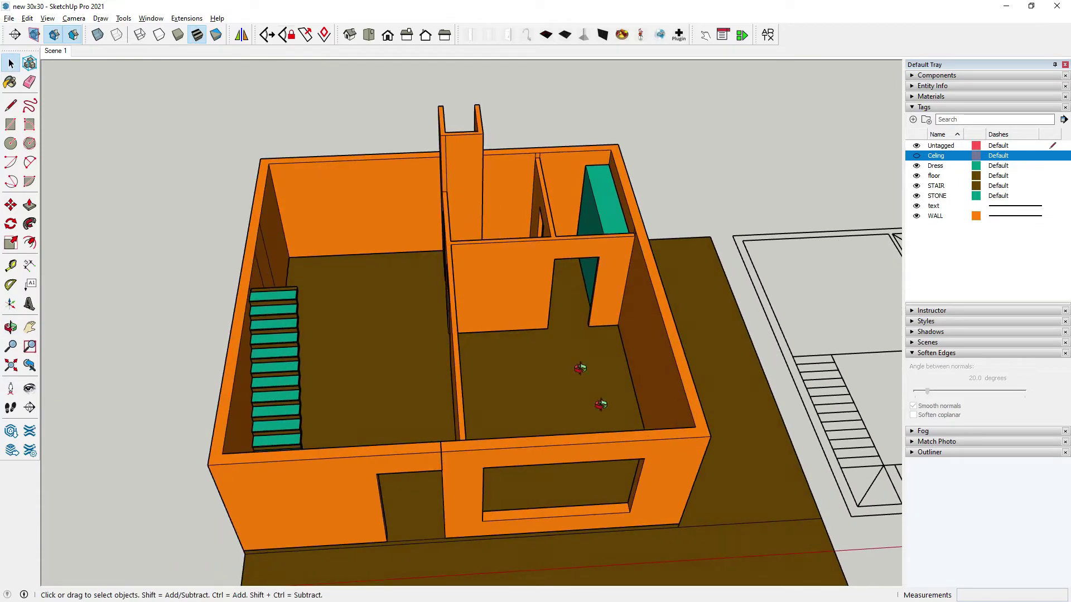
middle_click_drag(600, 405, 618, 417)
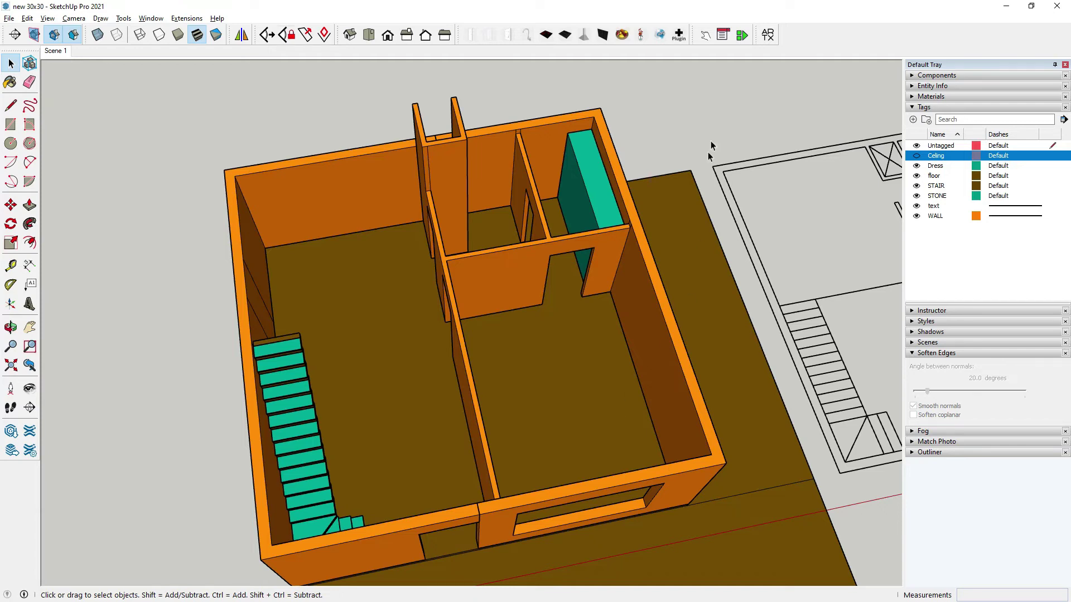
middle_click_drag(539, 350, 510, 366)
scroll(479, 290, "up", 3)
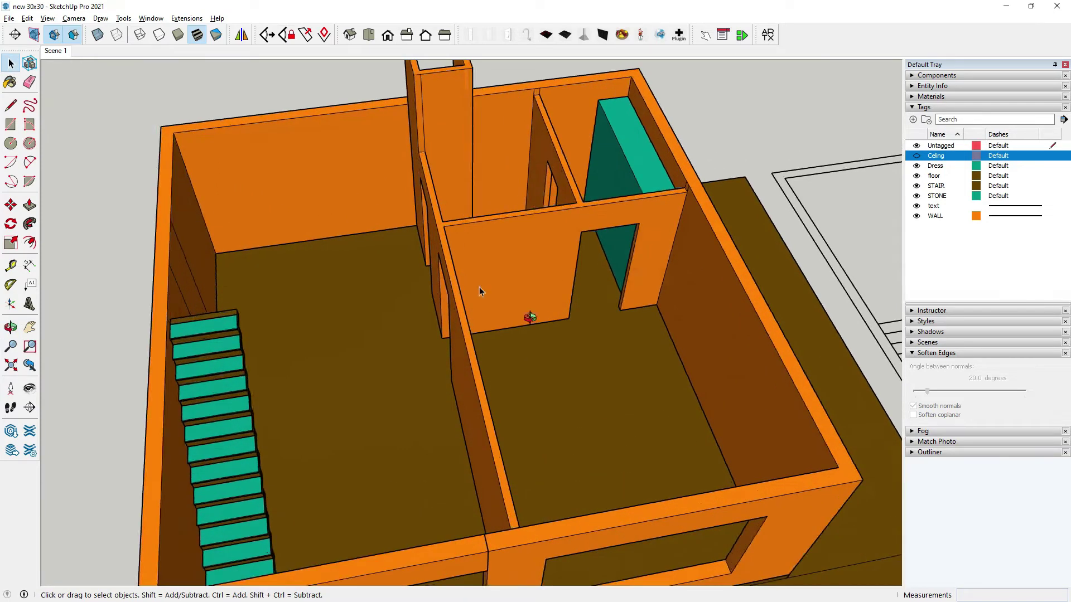
scroll(478, 290, "up", 2)
Make the Ceiling tag visible again and orbit lower to inspect the ceiling slab.
left_click(916, 157)
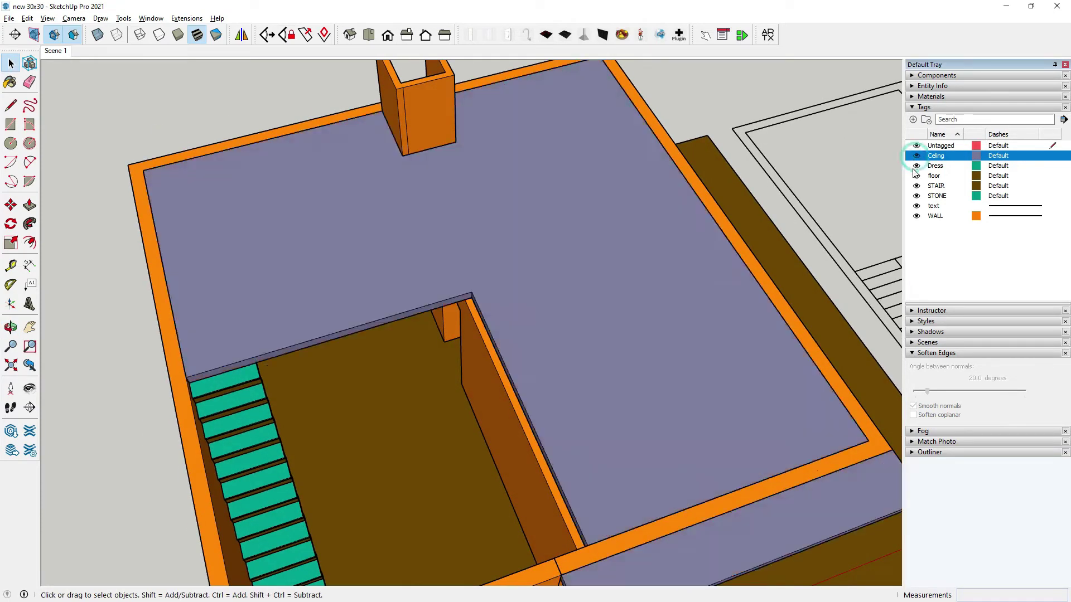
scroll(460, 413, "down", 3)
mouse_move(459, 413)
middle_mouse_down()
mouse_move(483, 266)
mouse_move(466, 282)
middle_mouse_up()
scroll(473, 274, "up", 5)
scroll(473, 274, "down", 1)
scroll(479, 295, "down", 4)
Open the wall group for editing and set WALL as the active tag.
scroll(463, 287, "up", 5)
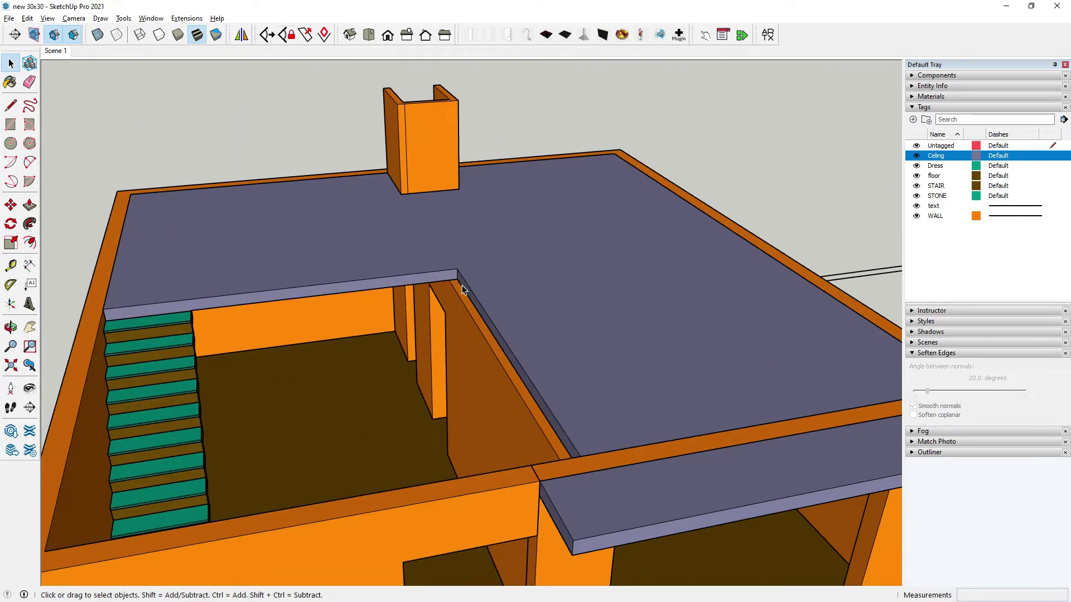
scroll(462, 289, "up", 2)
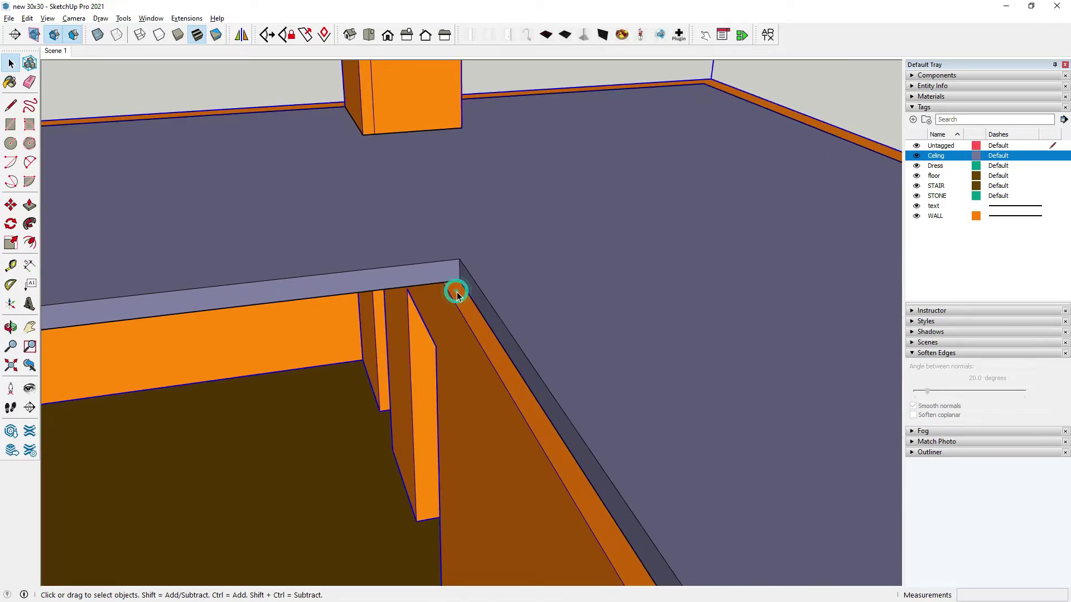
double_click(456, 294)
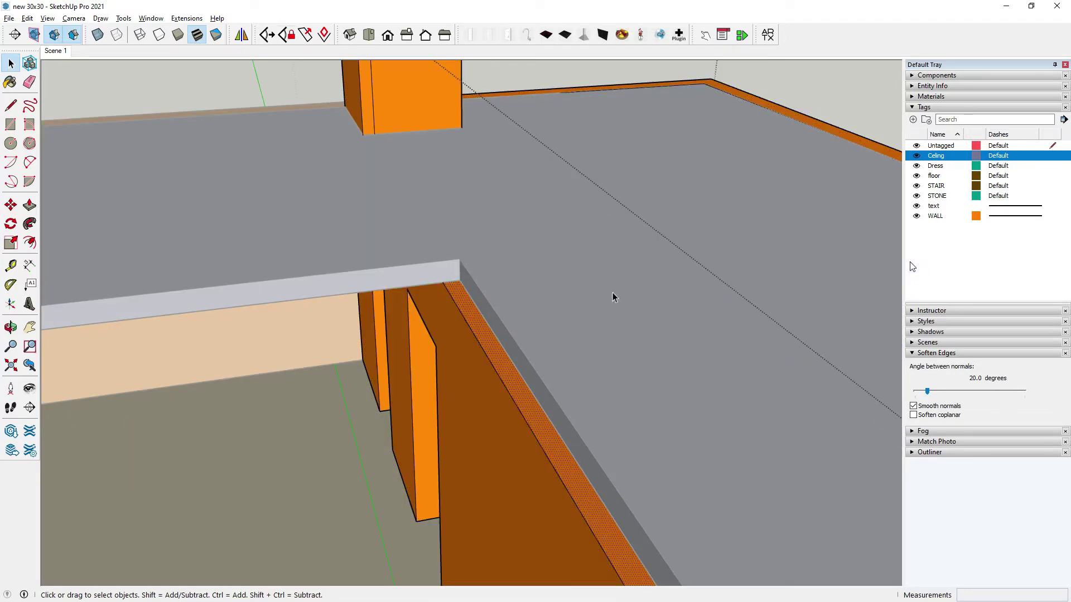
left_click(1062, 217)
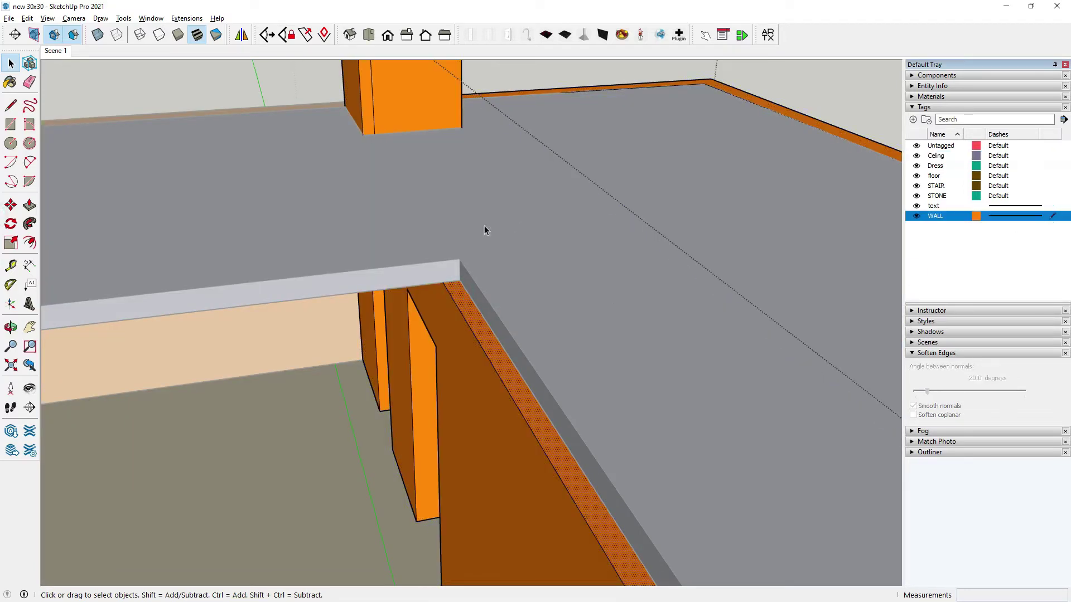
Draw a line along the wall top and raise that top strip by 6 inches.
left_click(14, 109)
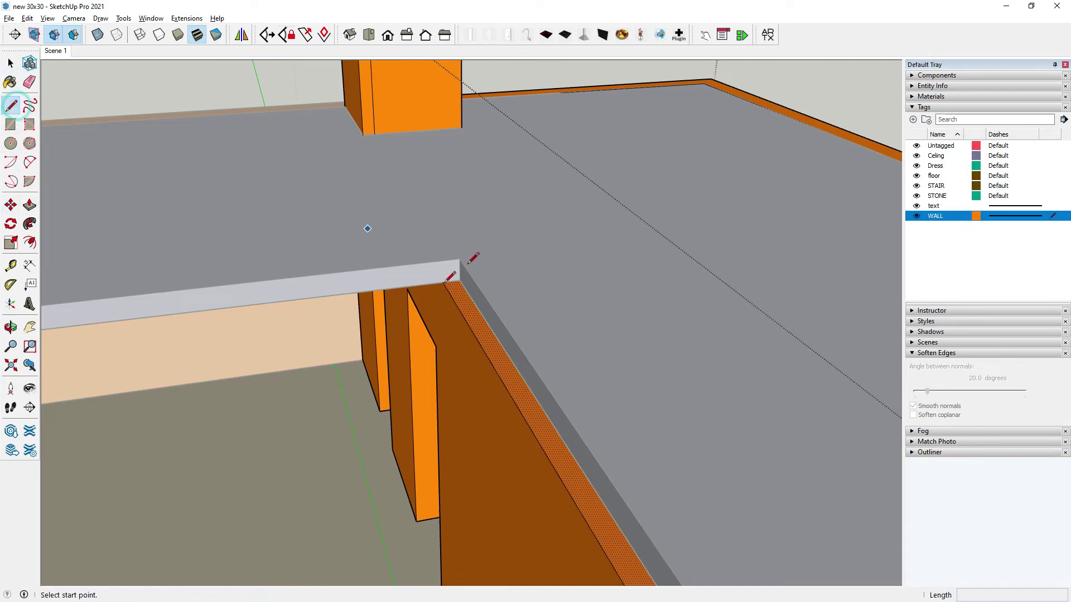
scroll(435, 286, "up", 2)
left_click(434, 287)
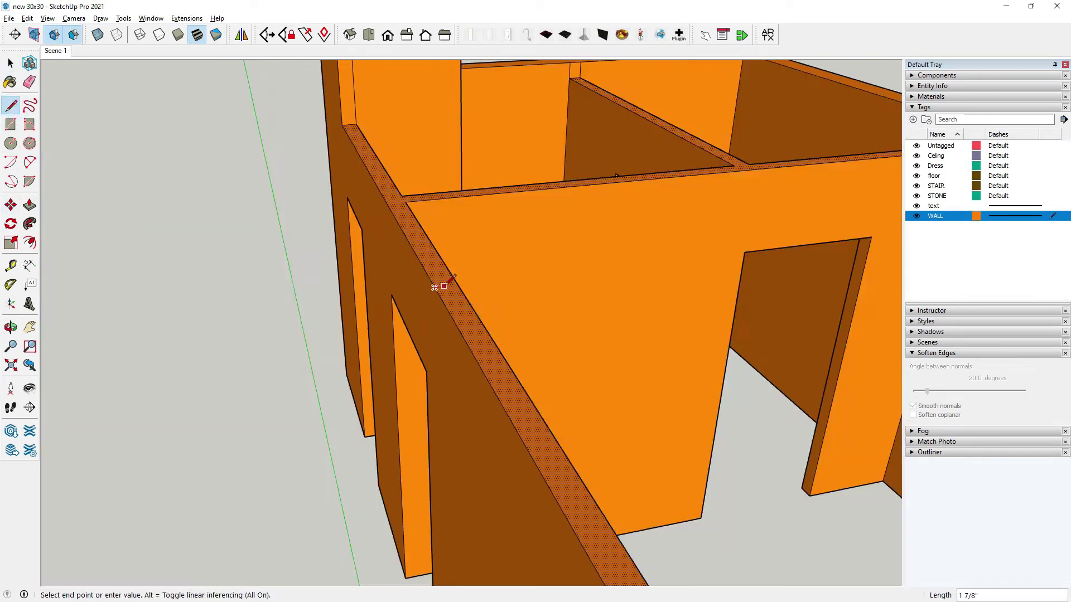
left_click(458, 285)
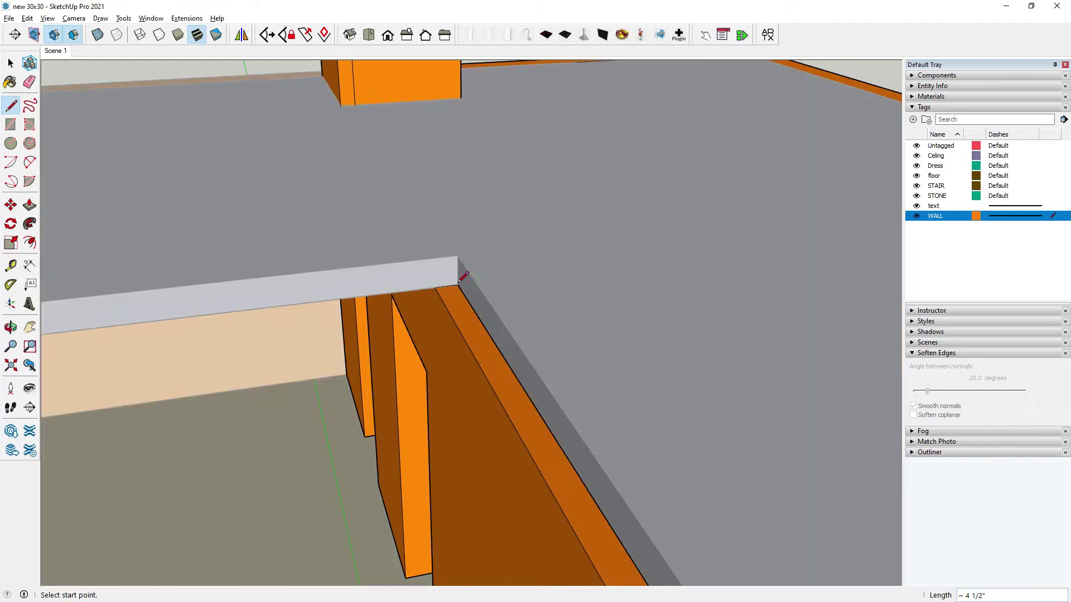
left_click(29, 206)
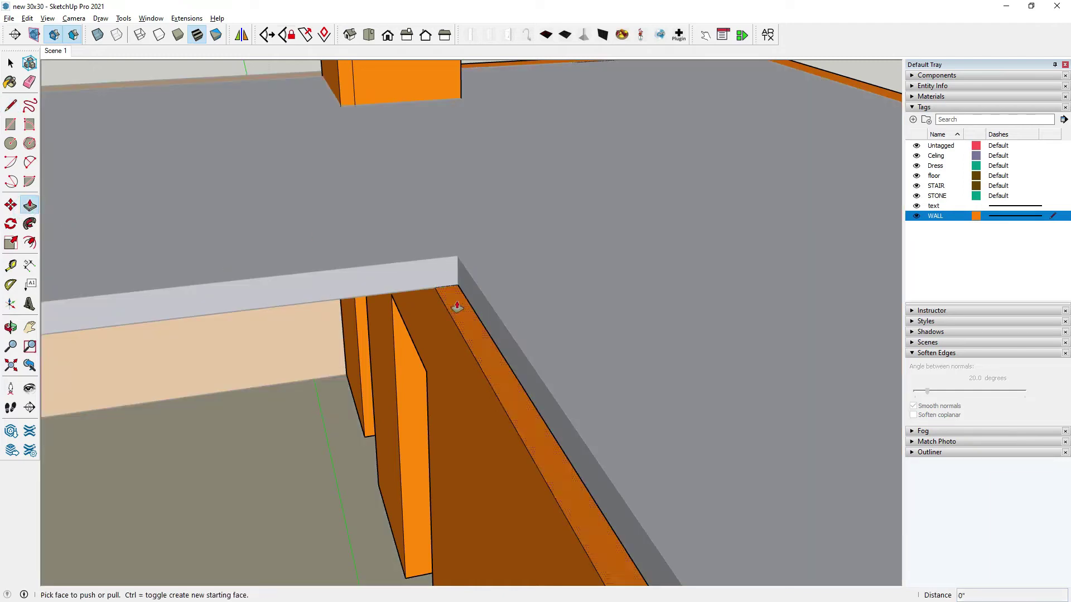
left_click_drag(456, 307, 465, 260)
left_click(467, 280)
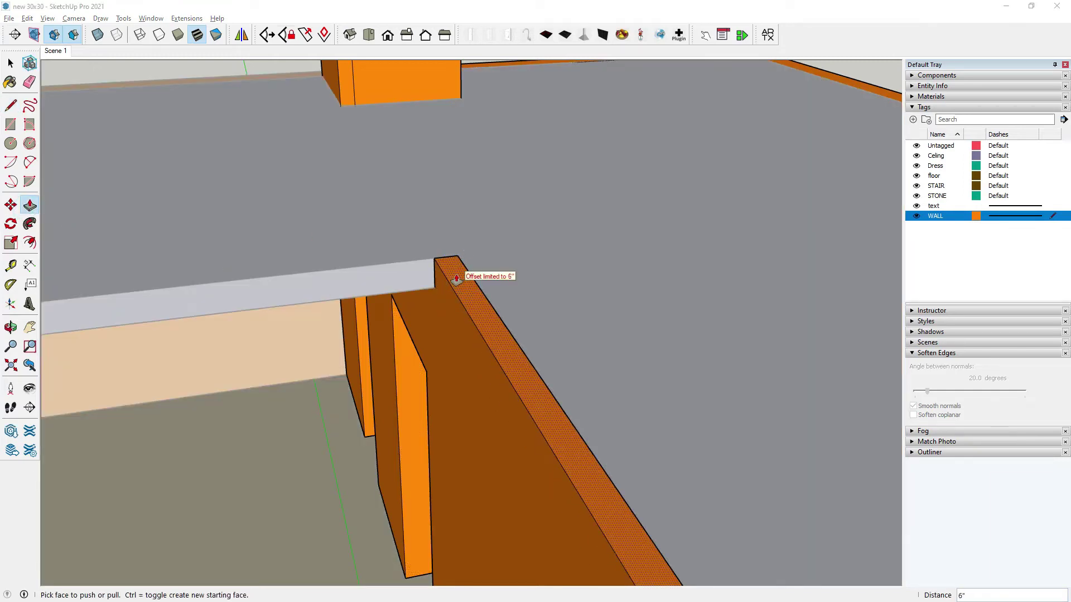
left_click(456, 279)
scroll(565, 292, "down", 5)
left_click(593, 237)
mouse_move(593, 238)
middle_mouse_down()
mouse_move(495, 346)
mouse_move(554, 339)
mouse_move(648, 363)
mouse_move(676, 287)
middle_mouse_up()
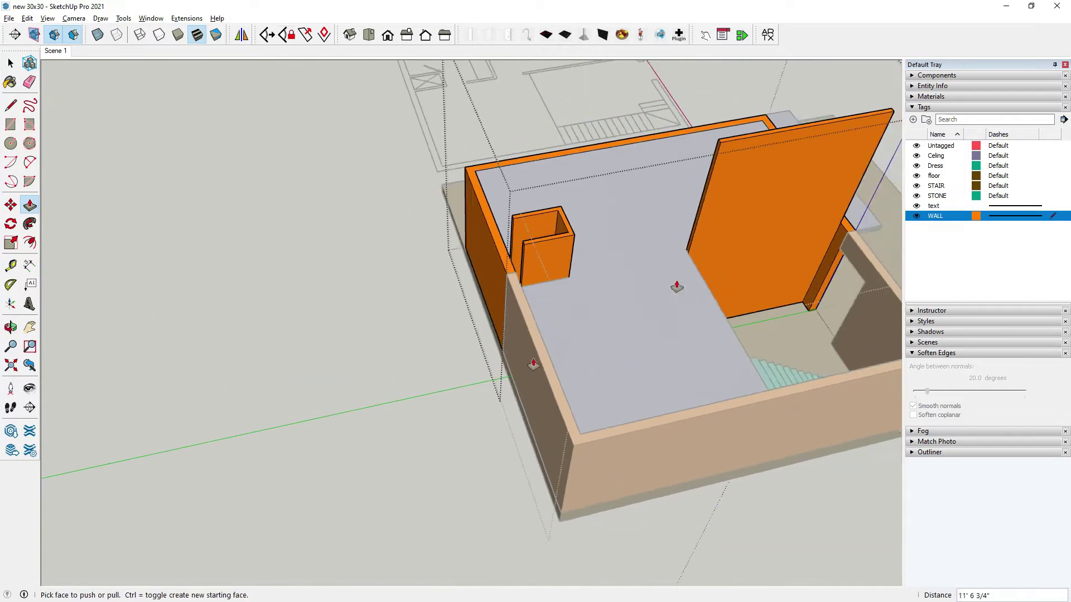
scroll(676, 287, "up", 3)
Draw a line at the box corner to mark where the partition should end.
left_click(11, 105)
middle_click_drag(279, 203, 424, 310)
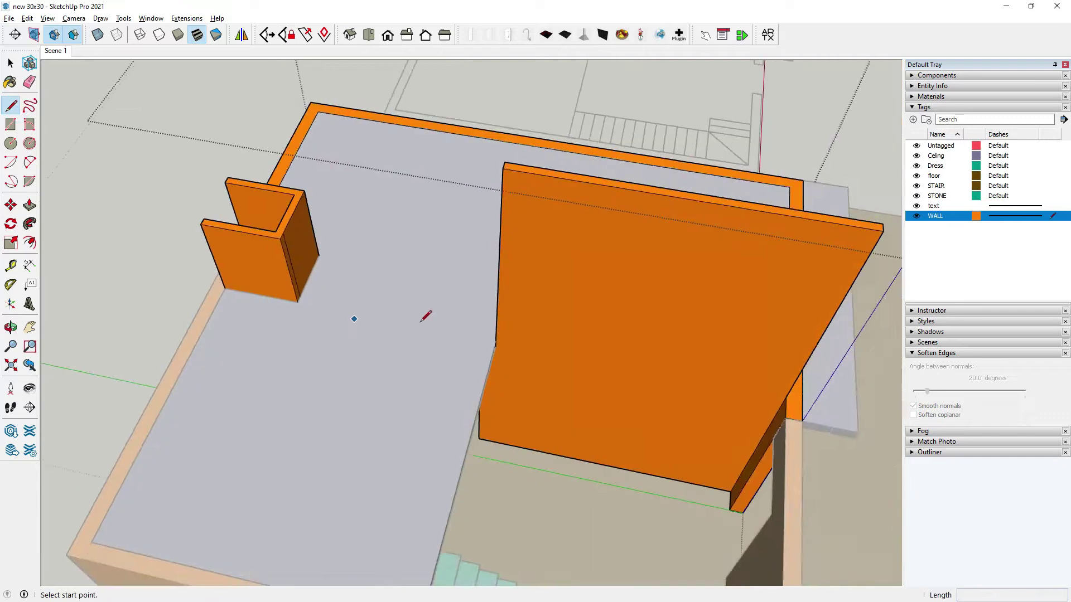
scroll(306, 296, "up", 3)
scroll(255, 294, "up", 3)
left_click(255, 294)
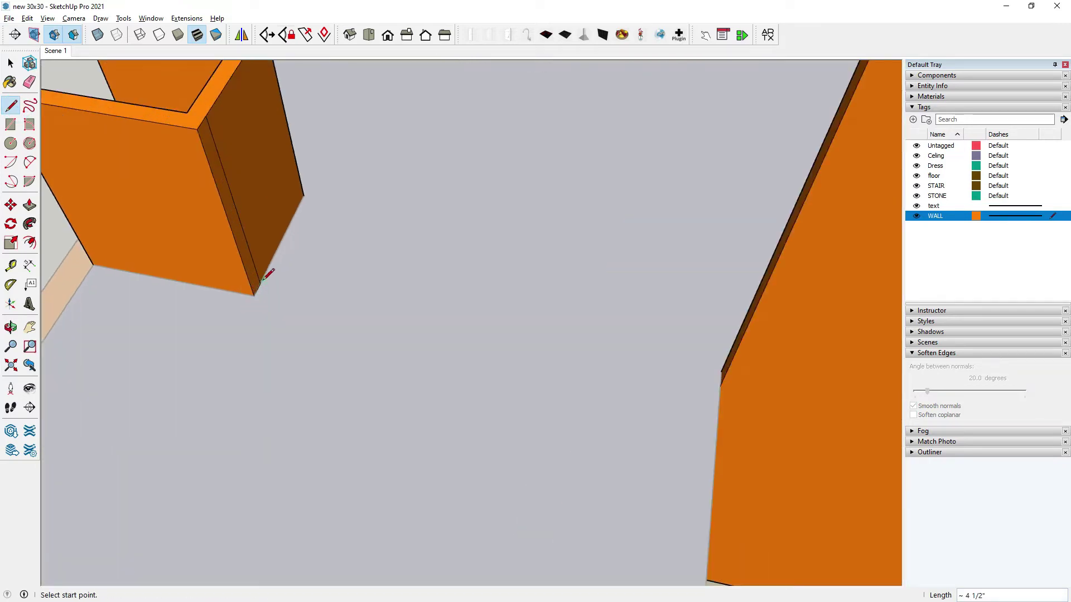
mouse_move(385, 323)
middle_mouse_down()
mouse_move(731, 347)
mouse_move(842, 324)
middle_mouse_up()
left_click(843, 325)
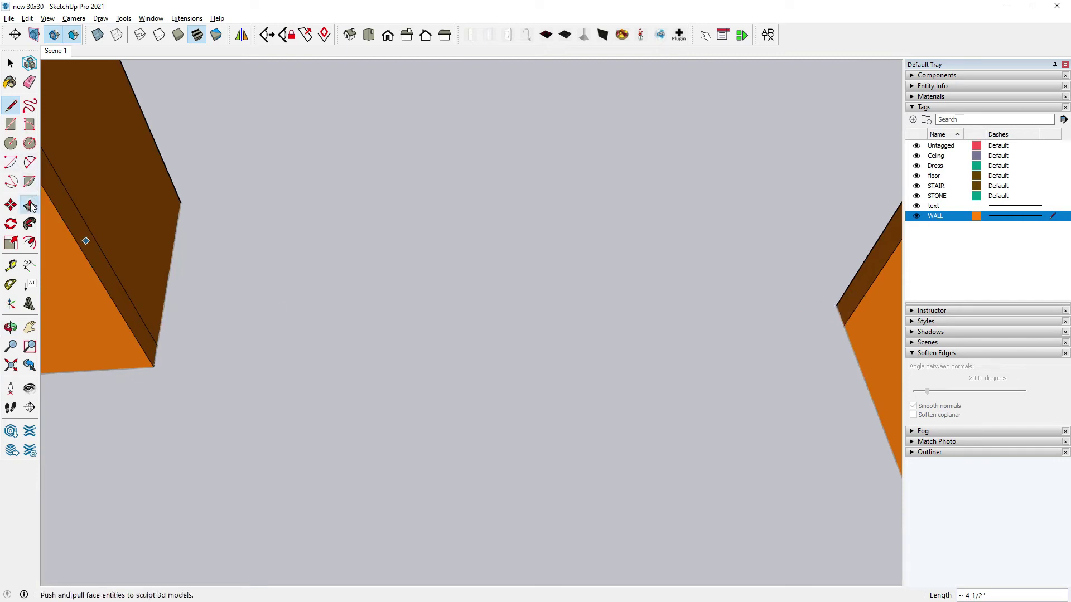
Push/Pull the partition wall's end face until it meets the box.
left_click(31, 206)
scroll(303, 375, "down", 2)
scroll(303, 376, "down", 3)
mouse_move(729, 246)
left_mouse_down()
mouse_move(404, 339)
mouse_move(314, 245)
left_mouse_up()
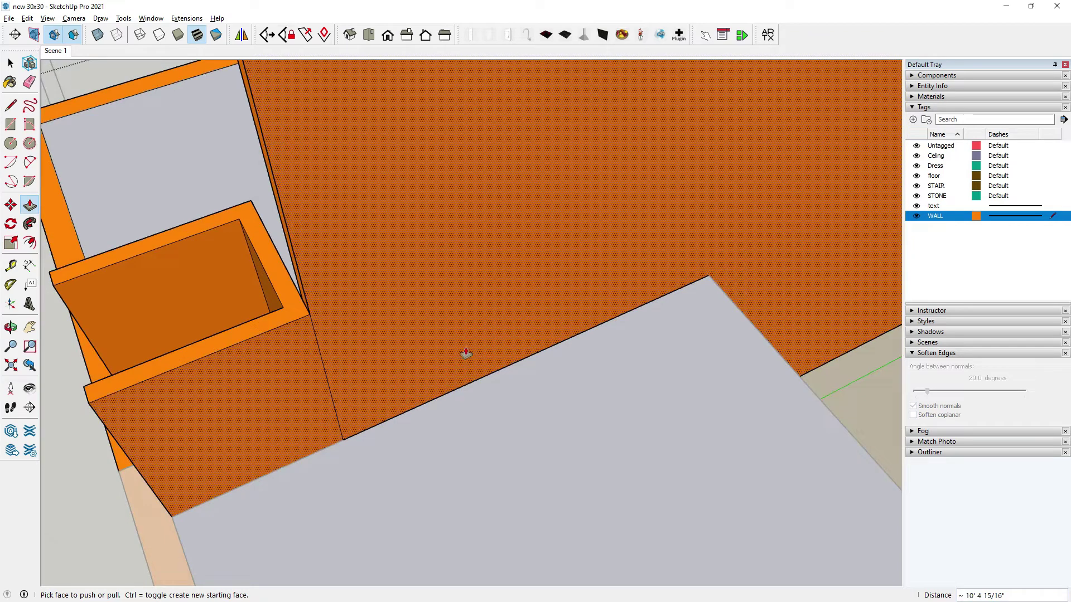
scroll(465, 353, "down", 5)
middle_click_drag(401, 397, 454, 310)
scroll(454, 311, "up", 2)
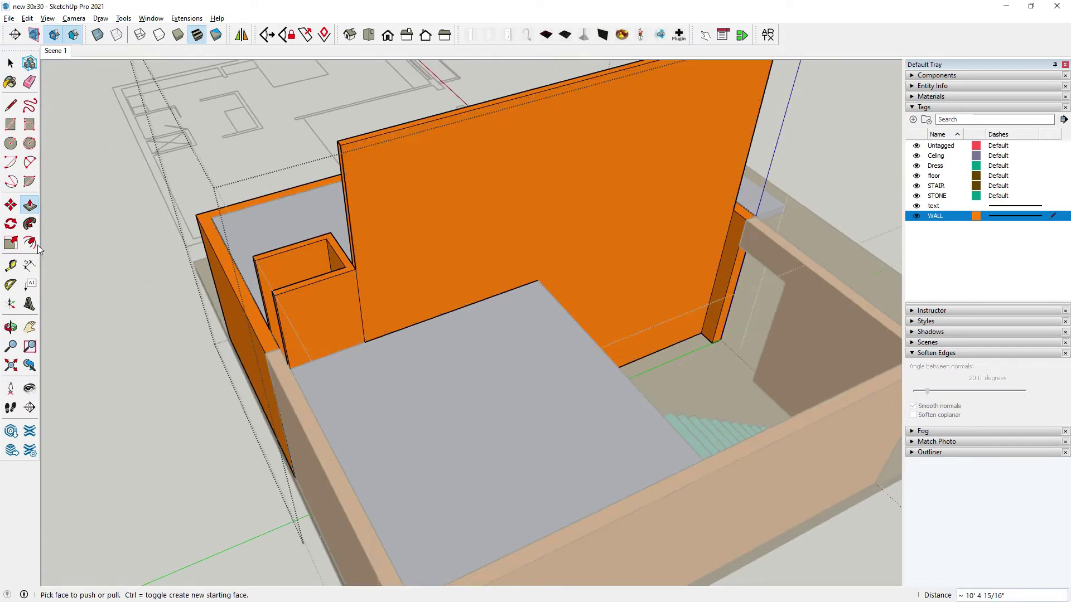
Start a dimension at the wall-floor corner, cancel it, and zoom in on the partition wall.
left_click(32, 267)
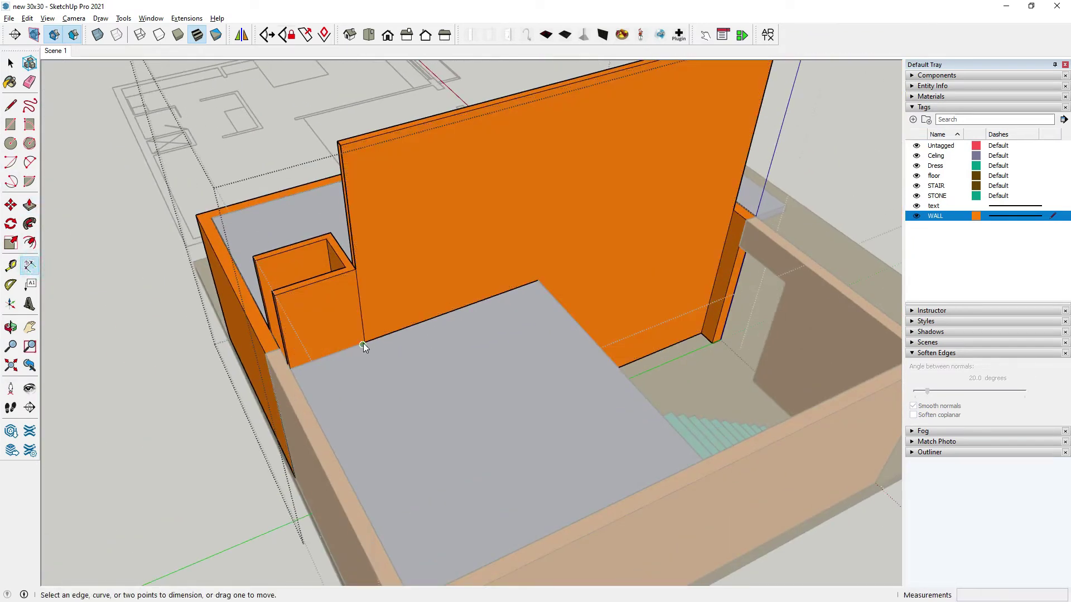
scroll(367, 343, "up", 2)
left_click(373, 352)
scroll(373, 352, "down", 2)
key("space")
scroll(438, 198, "up", 3)
key("p")
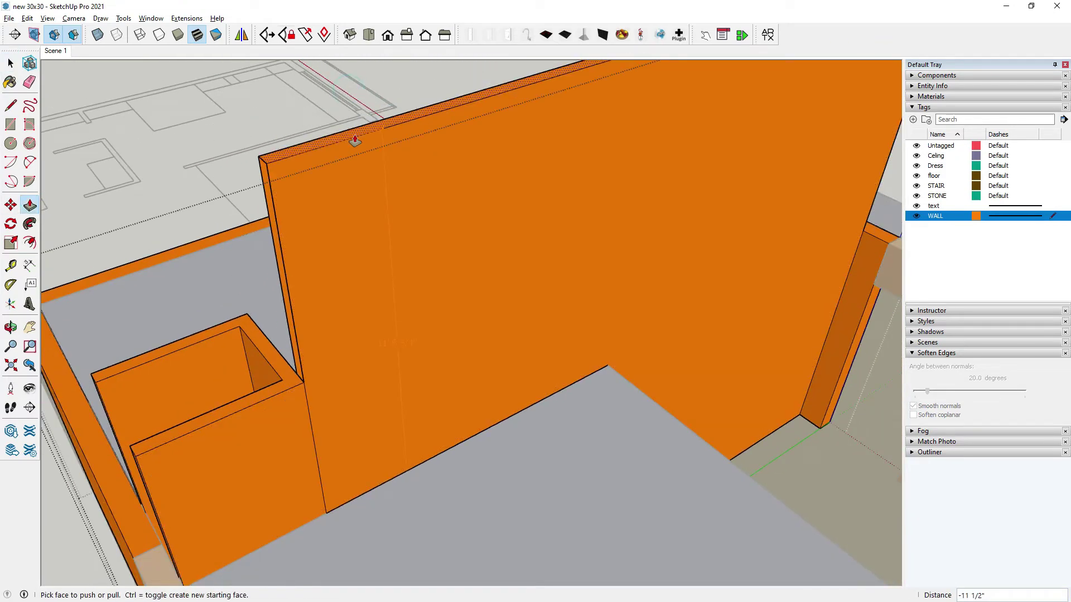
scroll(360, 146, "down", 2)
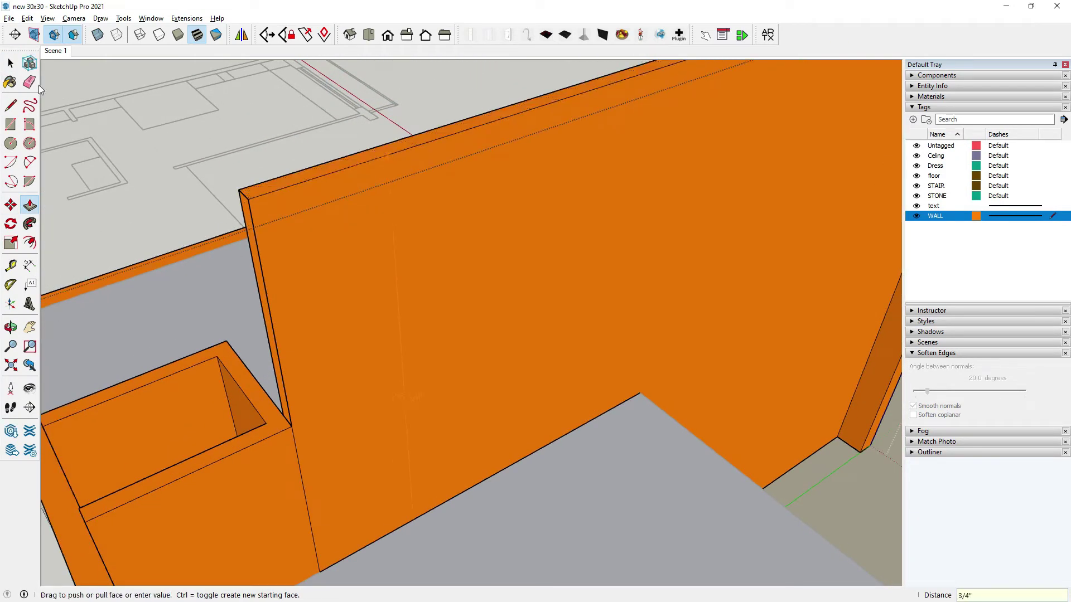
key("e")
scroll(227, 281, "down", 1)
scroll(227, 281, "down", 3)
key("p")
scroll(307, 251, "down", 2)
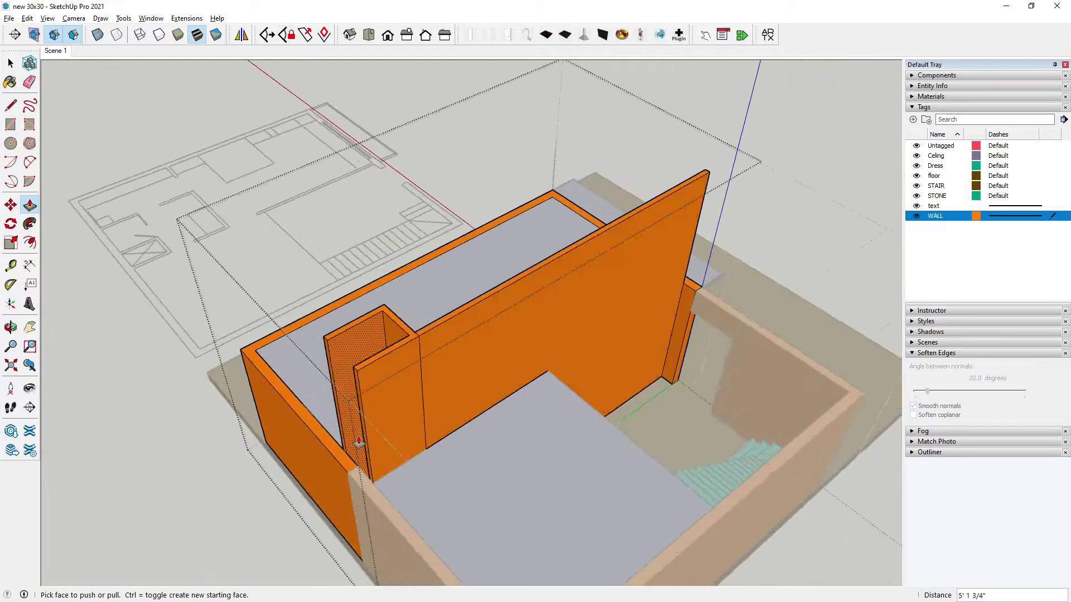
scroll(307, 251, "up", 1)
key("space")
middle_click_drag(307, 251, 433, 256)
scroll(432, 256, "up", 3)
scroll(433, 256, "up", 2)
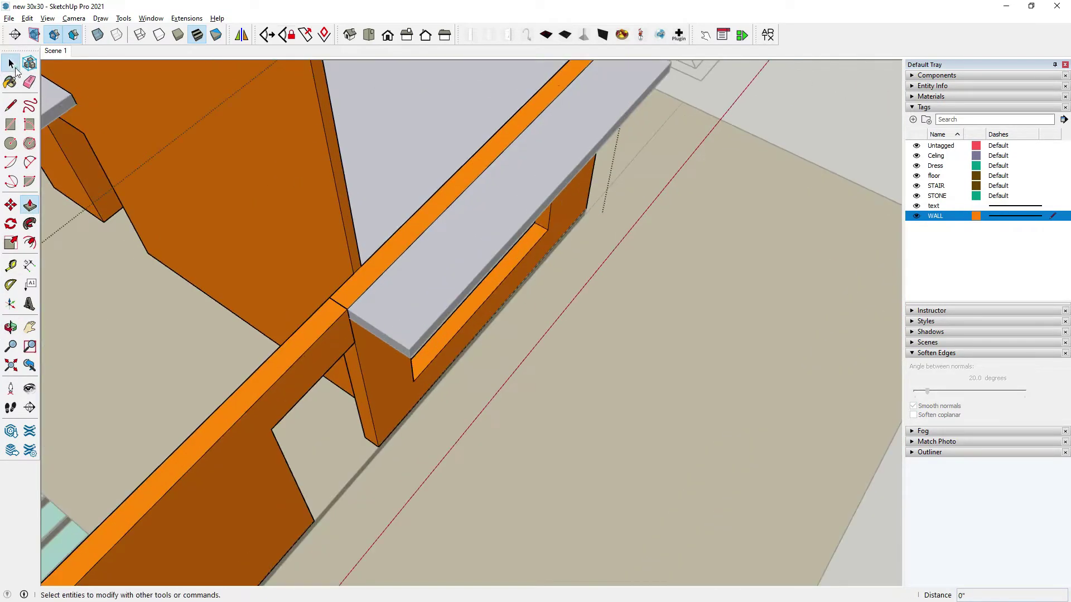
Select the whole partition wall and Push/Pull its top down to the outer wall height.
triple_click(368, 277)
key("p")
scroll(353, 296, "down", 3)
middle_click_drag(354, 296, 390, 279)
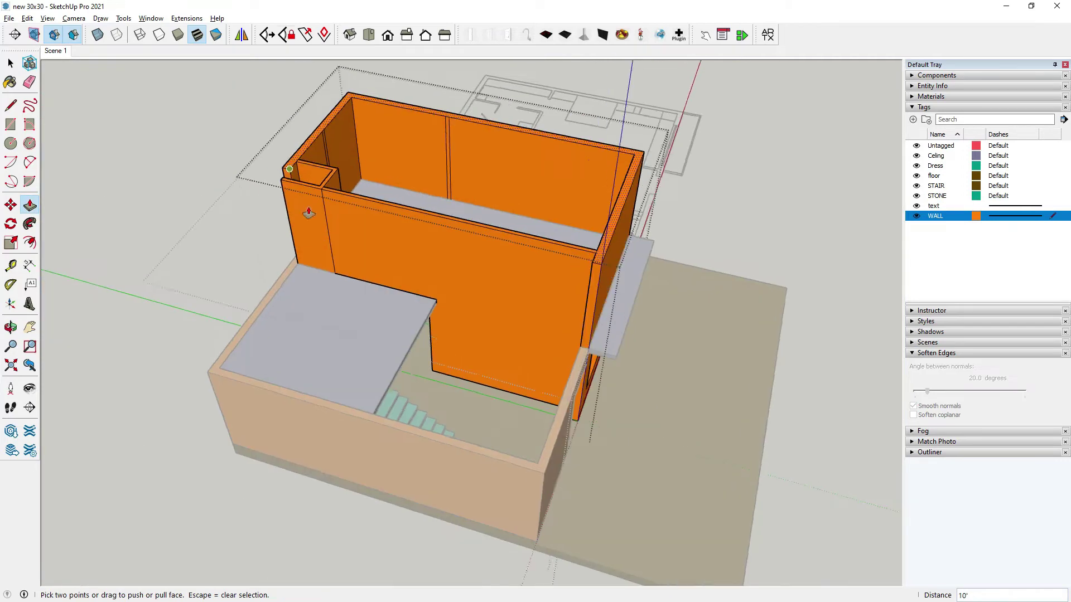
scroll(391, 278, "up", 5)
scroll(168, 256, "down", 5)
middle_click_drag(167, 257, 160, 261)
scroll(160, 261, "up", 3)
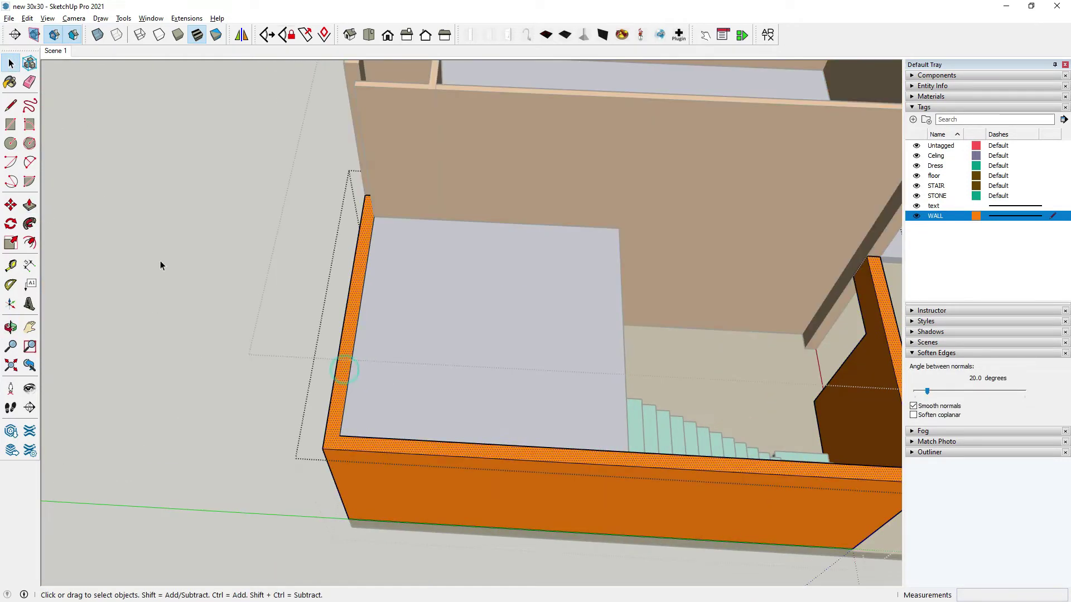
scroll(346, 309, "up", 2)
scroll(346, 309, "down", 3)
scroll(390, 323, "down", 3)
key("space")
mouse_move(411, 337)
middle_mouse_down()
mouse_move(466, 307)
mouse_move(447, 333)
mouse_move(399, 227)
mouse_move(402, 294)
middle_mouse_up()
scroll(444, 288, "up", 2)
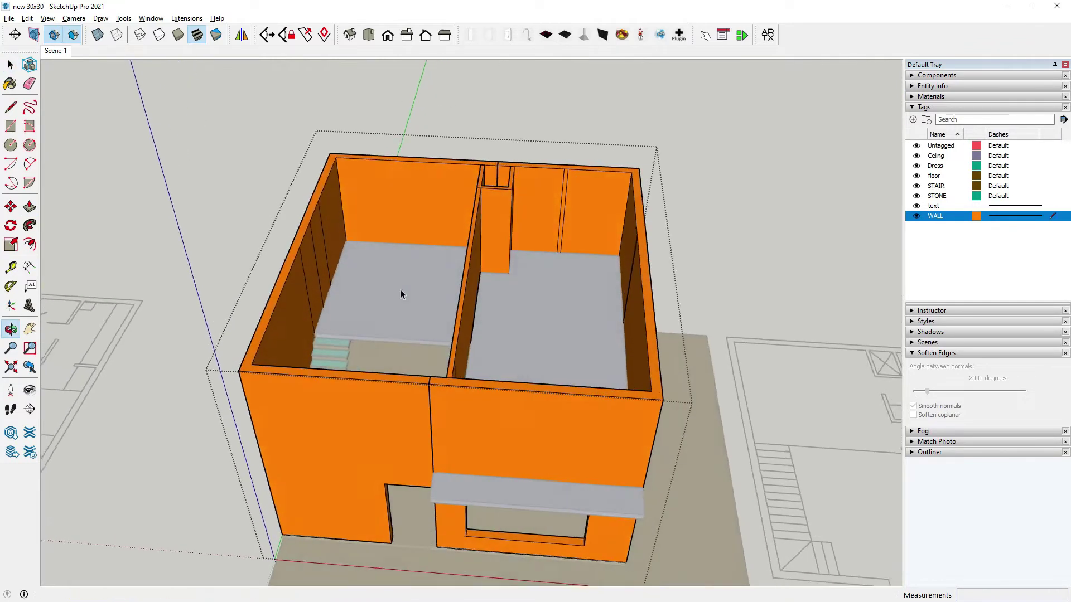
Open the wall group and raise the right-hand walls' top face by 6 inches.
scroll(481, 358, "up", 3)
mouse_move(481, 360)
middle_mouse_down()
mouse_move(389, 394)
mouse_move(368, 390)
middle_mouse_up()
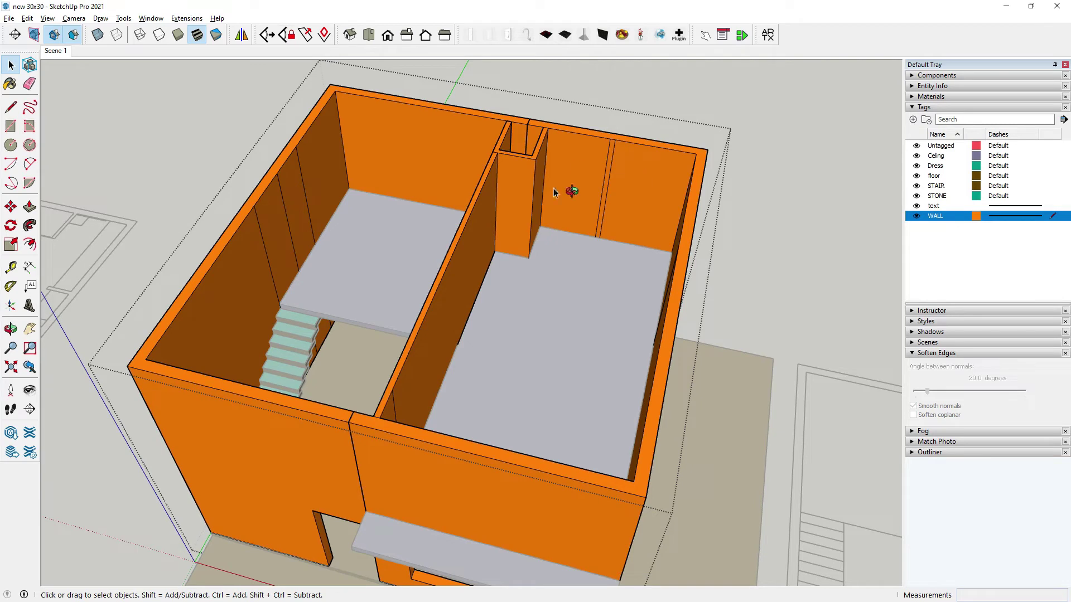
middle_click_drag(572, 191, 571, 239)
middle_click_drag(393, 360, 487, 216)
scroll(487, 211, "up", 2)
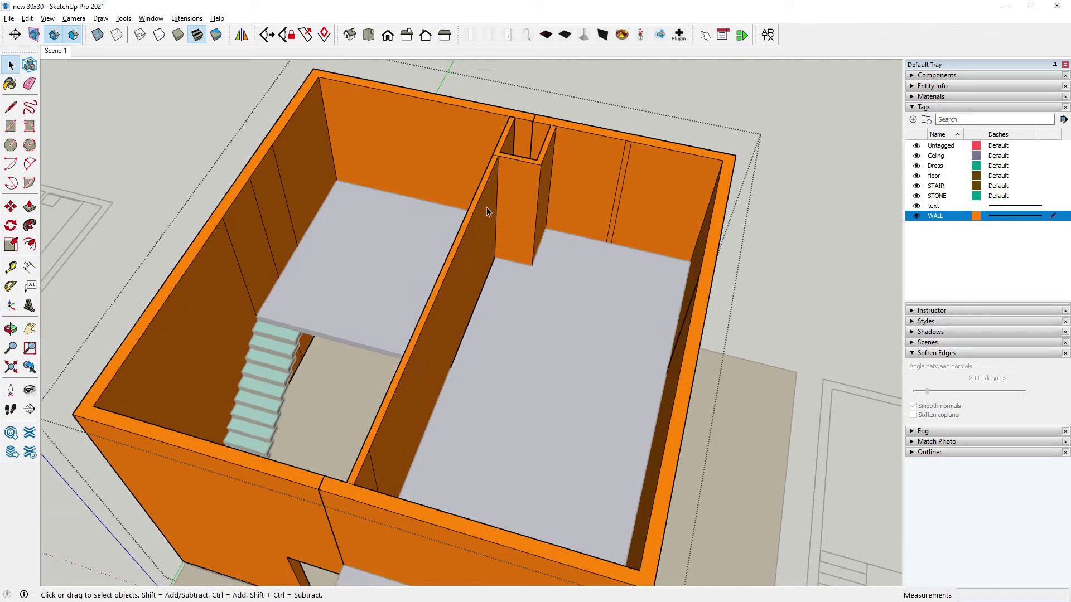
scroll(514, 450, "down", 2)
scroll(474, 437, "up", 1)
double_click(474, 437)
triple_click(472, 439)
left_click(430, 427)
key("p")
scroll(441, 435, "up", 1)
left_click(441, 436)
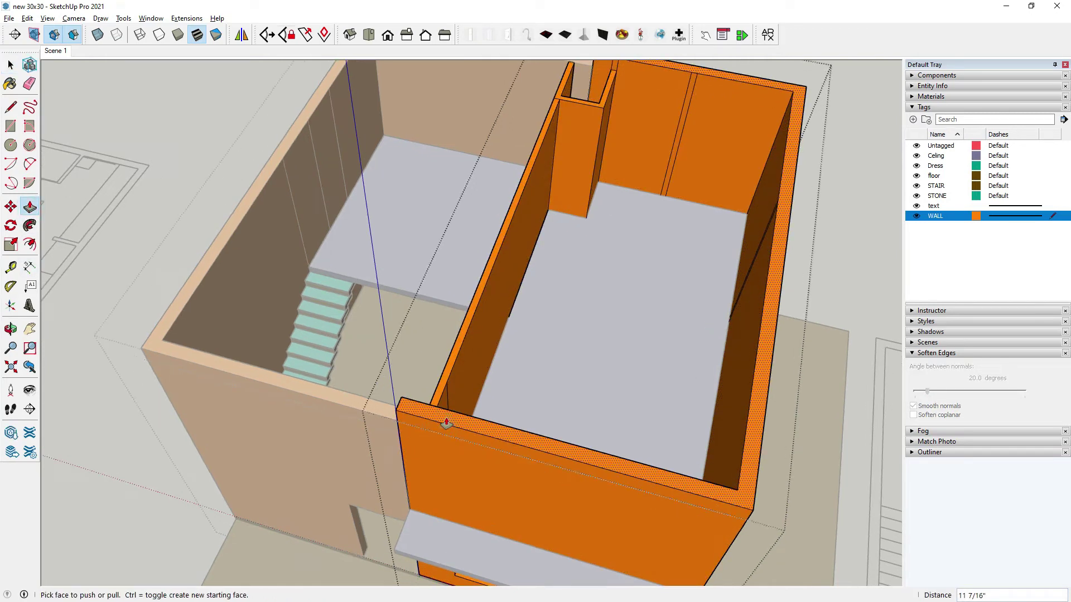
type("6")
key("Return")
Raise the left wall's top face by 6 inches as well.
scroll(446, 418, "up", 2)
scroll(425, 425, "up", 1)
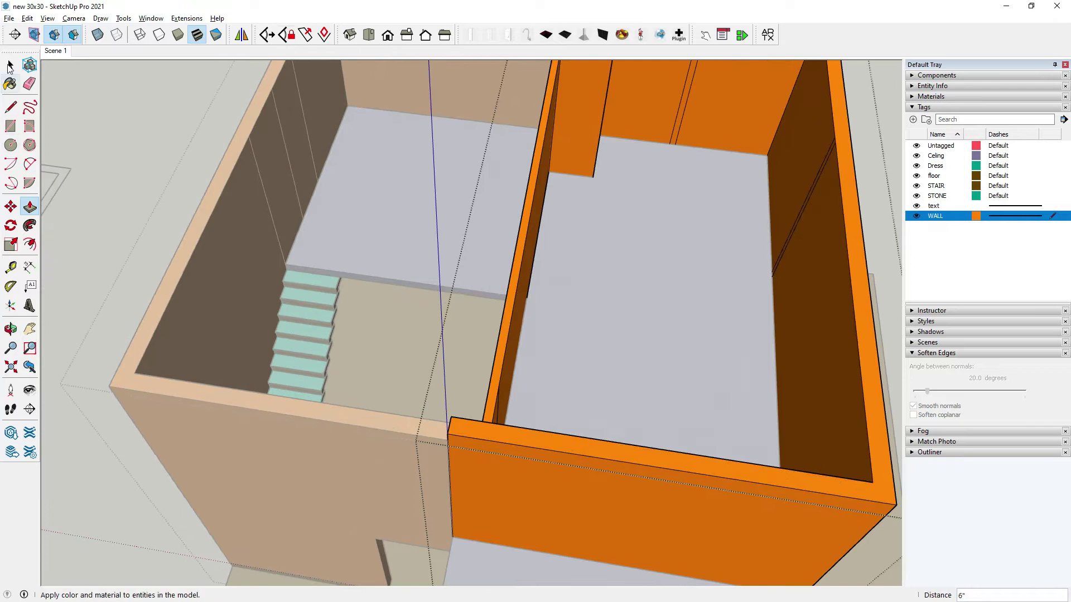
left_click(12, 66)
left_click(374, 420)
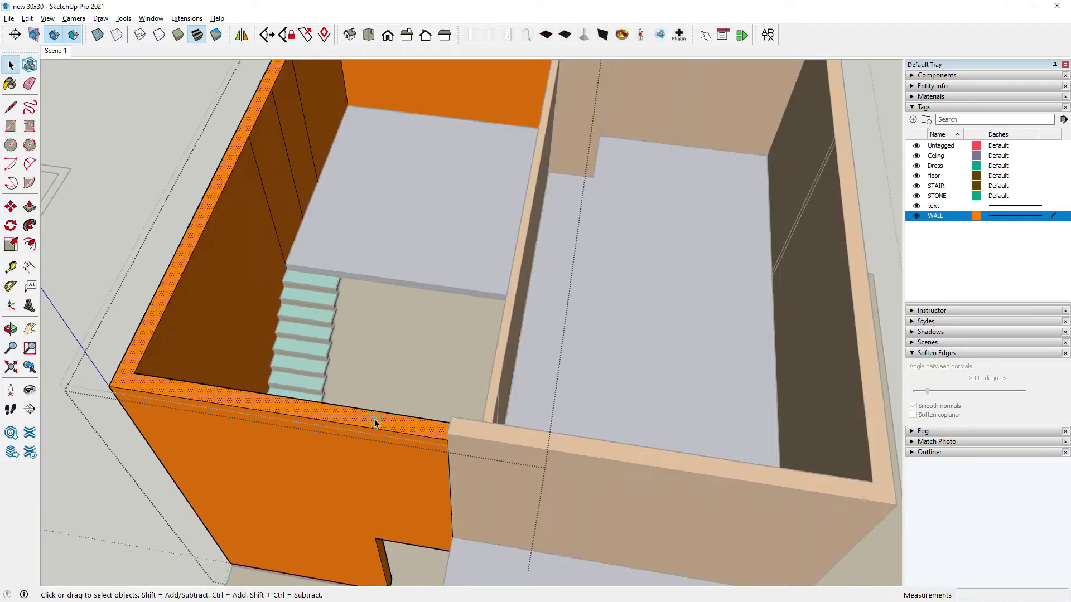
left_click(30, 206)
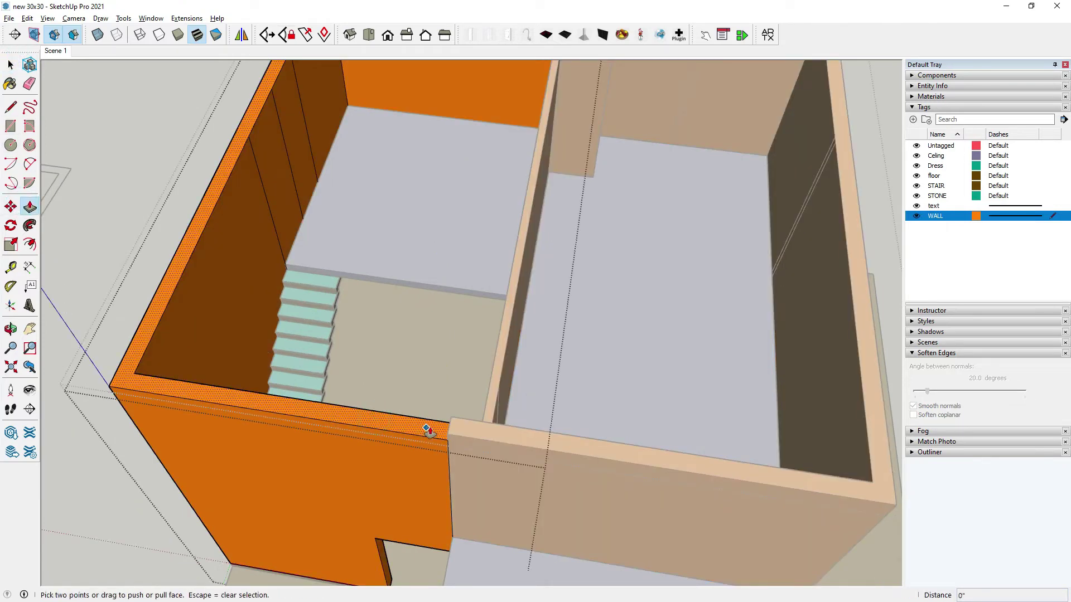
double_click(427, 430)
Make Celing the active tag in the Tags panel.
left_click(10, 64)
scroll(439, 390, "down", 5)
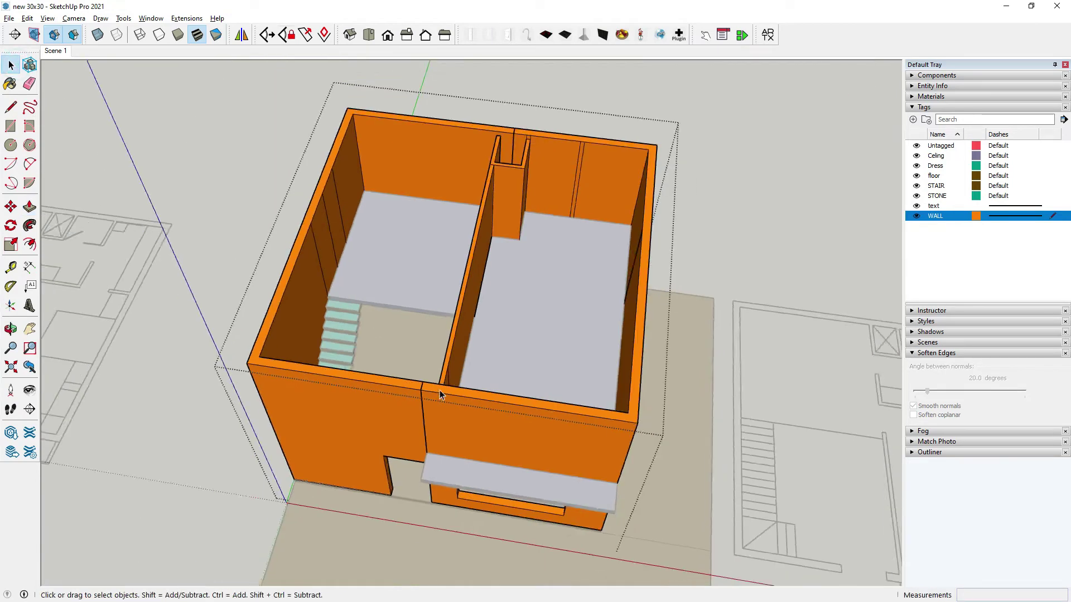
scroll(439, 390, "down", 3)
scroll(489, 220, "up", 5)
scroll(489, 220, "up", 2)
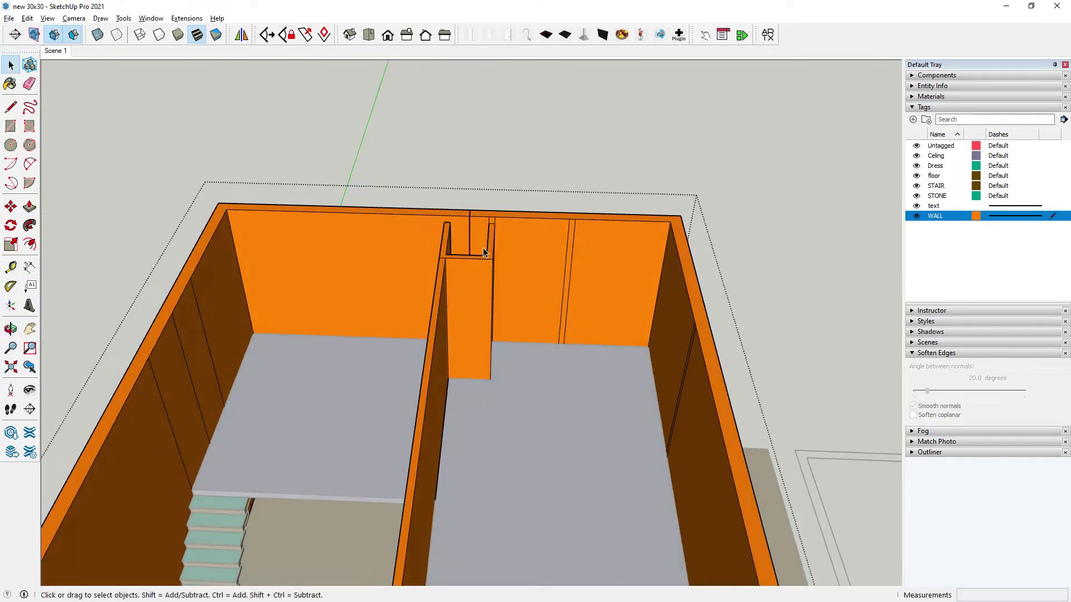
scroll(483, 247, "down", 1)
left_click(1045, 157)
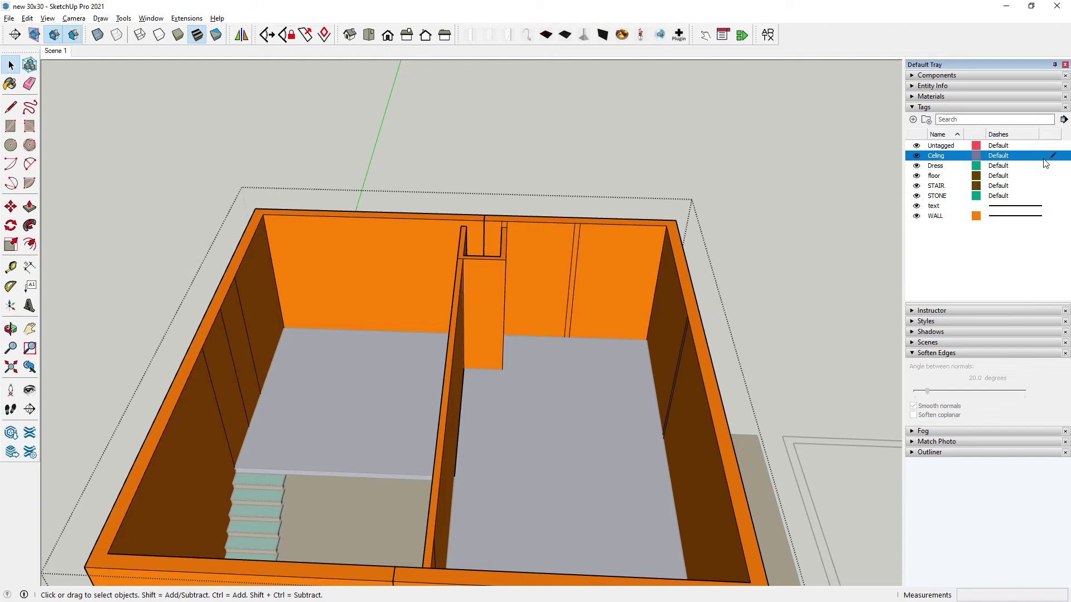
Draw a rectangle across the wall tops and make it a group.
left_click(11, 129)
left_click(263, 214)
scroll(469, 323, "down", 3)
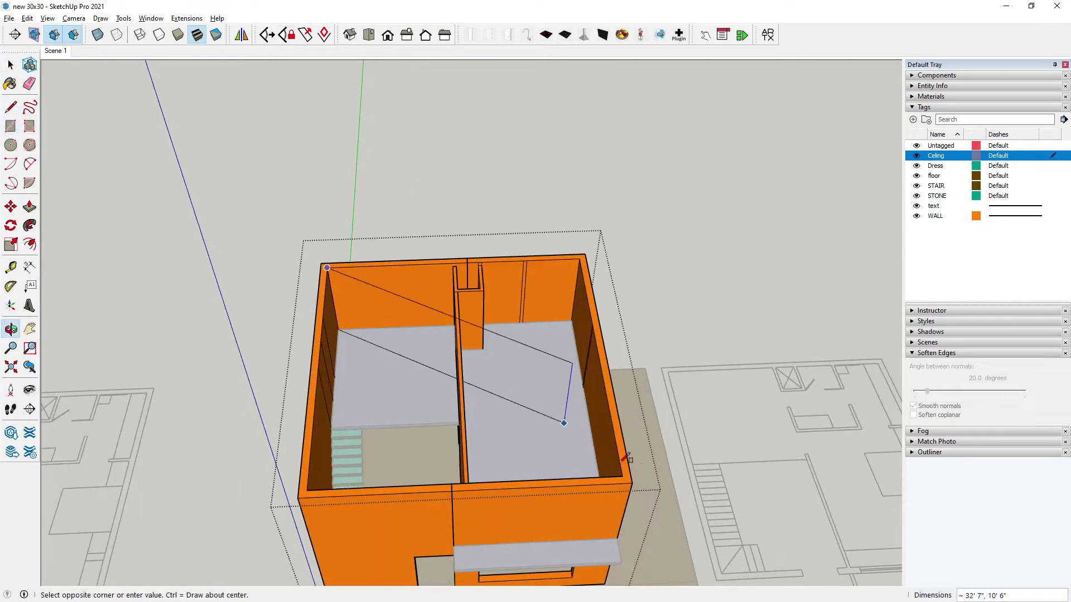
scroll(614, 446, "up", 2)
left_click(621, 481)
left_click(11, 65)
left_click(364, 283)
right_click(362, 280)
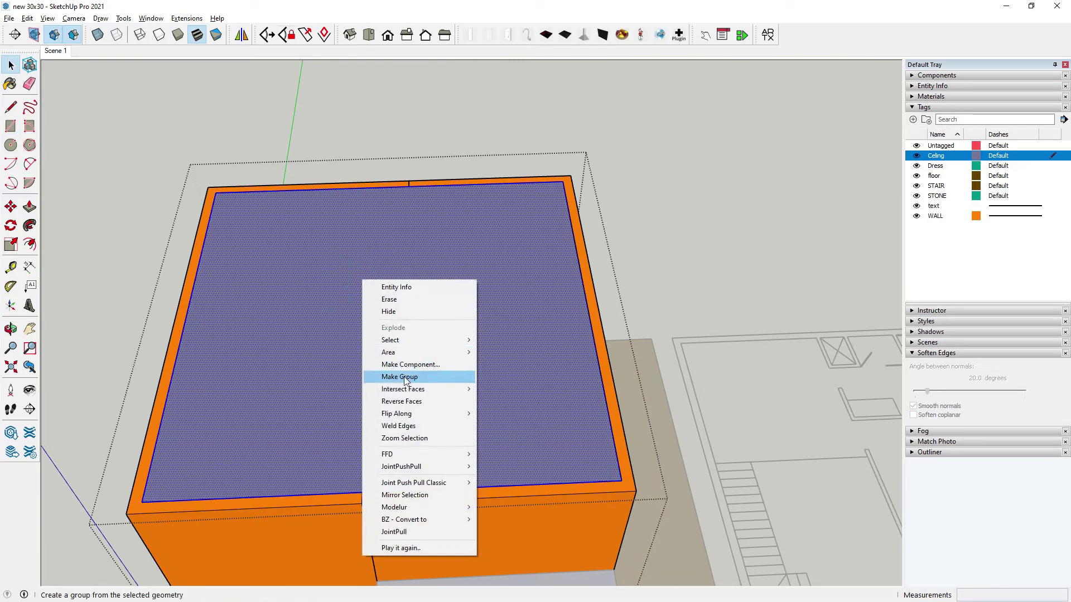
left_click(405, 378)
Push/Pull the grouped ceiling face to a 6-inch-thick slab.
middle_click_drag(401, 320, 120, 208)
left_click(30, 207)
left_click(293, 304)
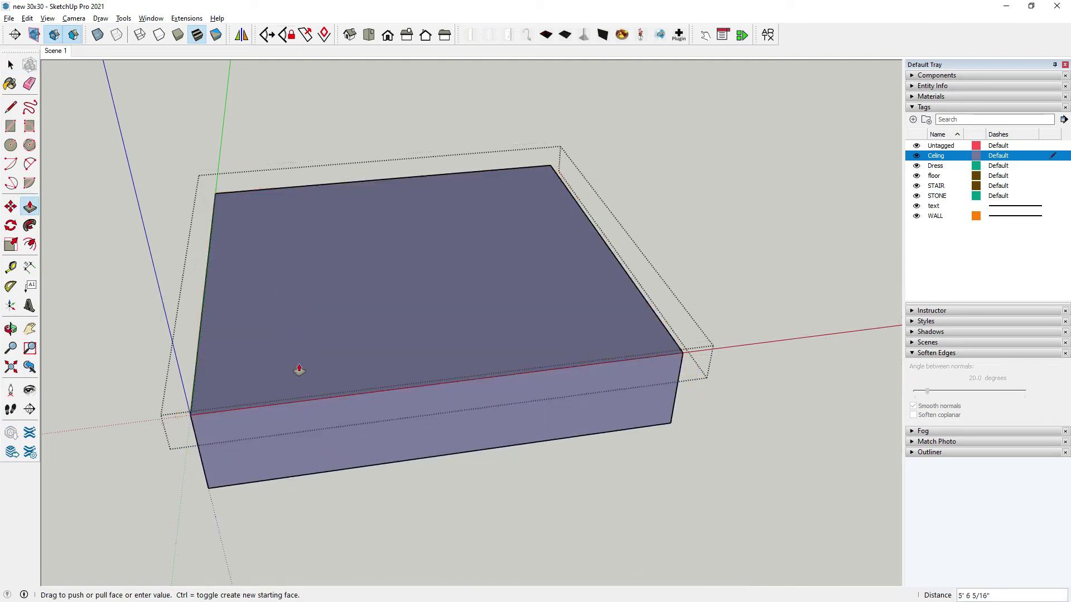
type("6")
key("Return")
left_click(10, 65)
mouse_move(390, 251)
middle_mouse_down()
mouse_move(423, 272)
mouse_move(407, 277)
mouse_move(440, 383)
mouse_move(215, 216)
mouse_move(413, 300)
mouse_move(497, 229)
middle_mouse_up()
scroll(424, 279, "down", 2)
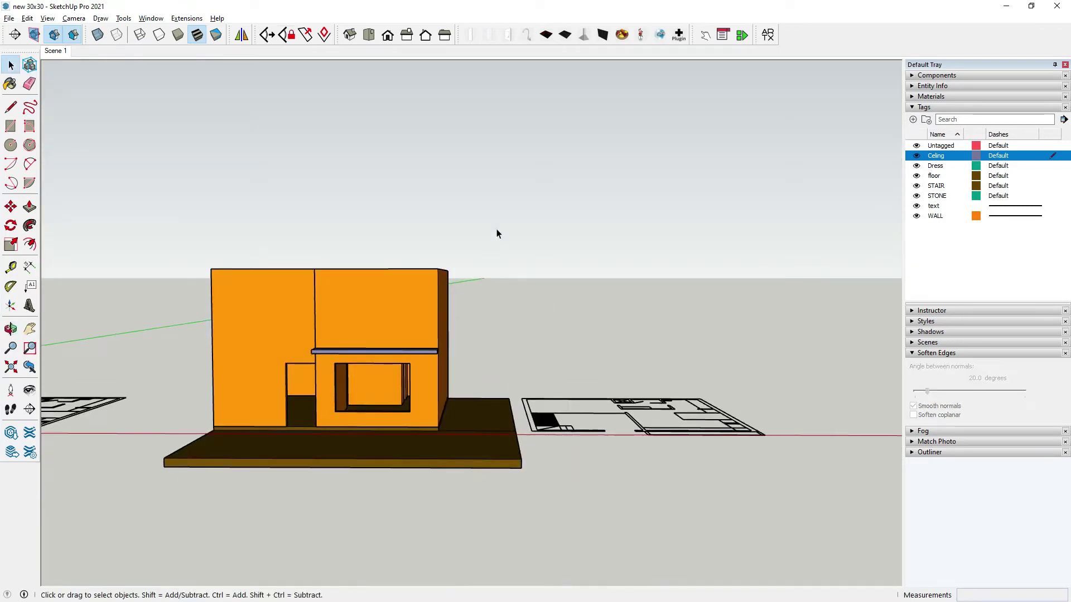
Place a section plane on the front wall, keeping its default name.
scroll(317, 323, "down", 2)
scroll(317, 322, "up", 2)
middle_click_drag(316, 322, 483, 222)
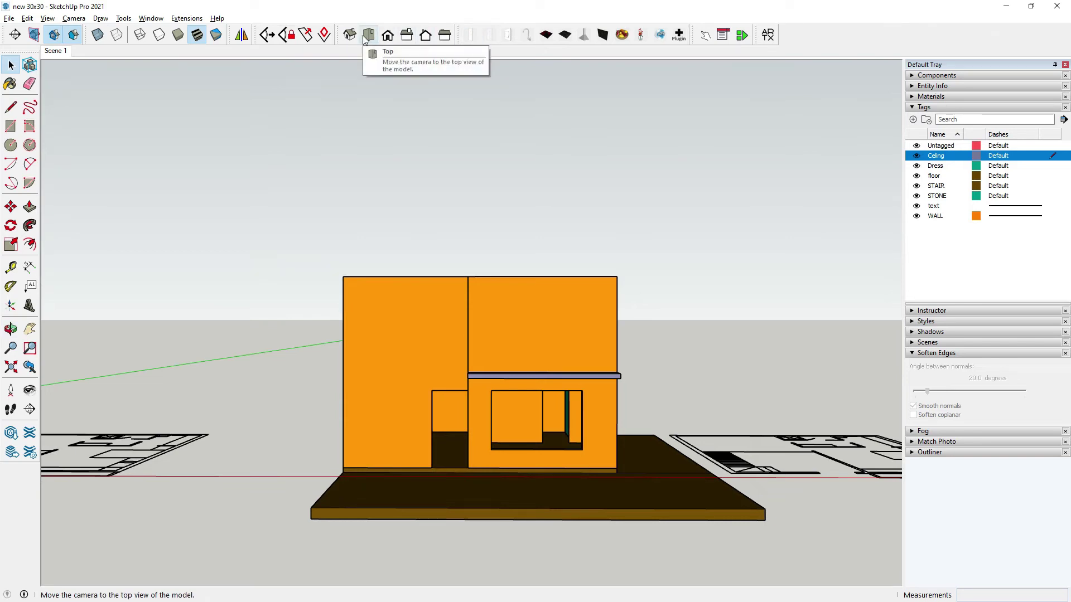
left_click(15, 35)
left_click(430, 342)
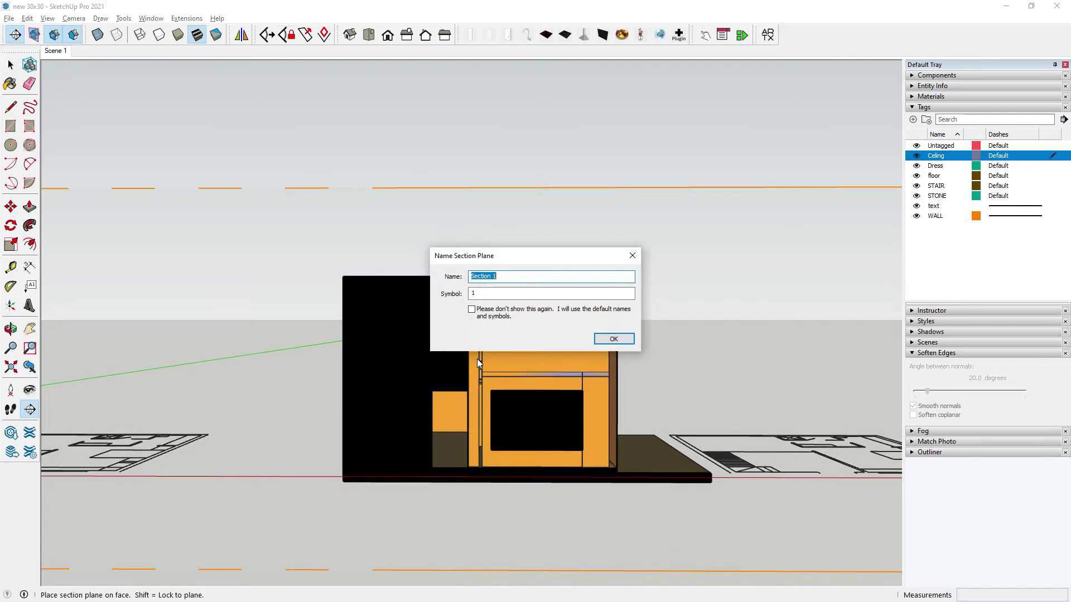
left_click(632, 256)
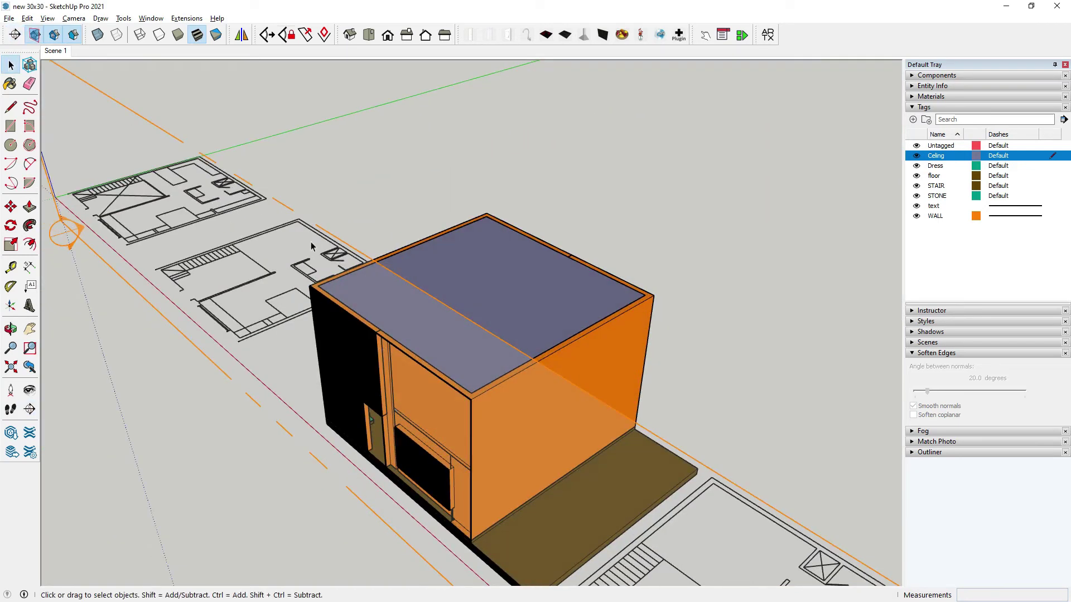
Move the section plane deeper to expose the stairs, then orbit to the front.
left_click(272, 213)
left_click(11, 207)
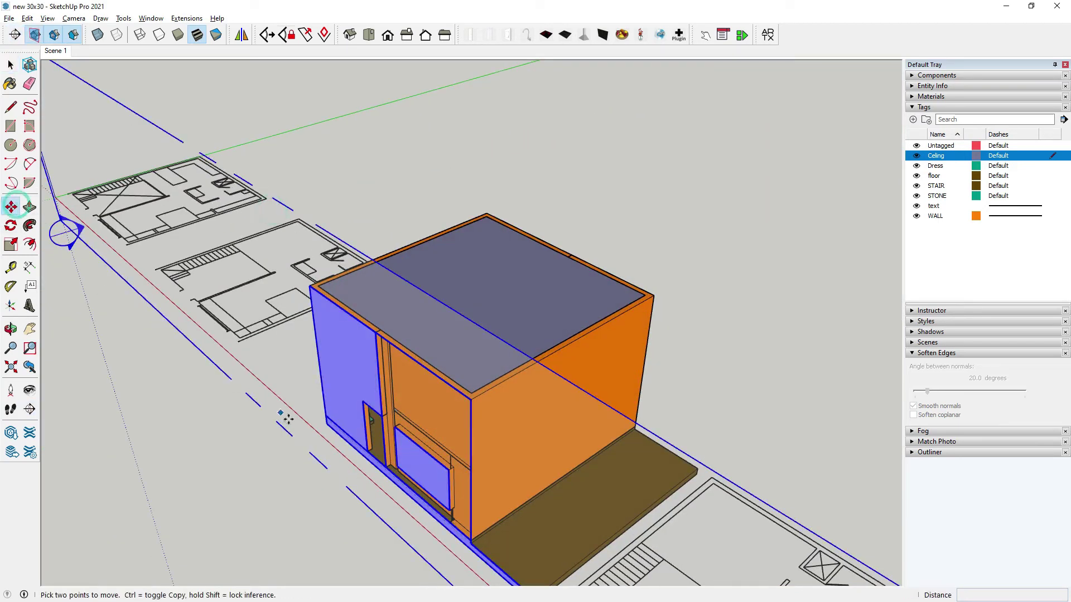
left_click_drag(295, 422, 300, 422)
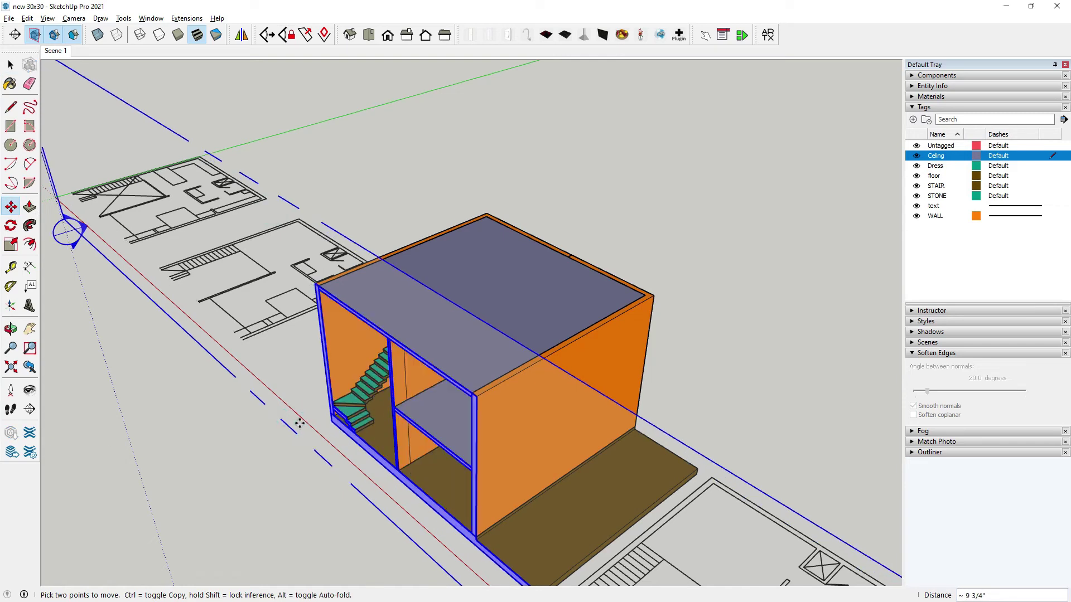
key("space")
left_click(376, 139)
mouse_move(375, 140)
middle_mouse_down()
mouse_move(514, 263)
mouse_move(474, 343)
middle_mouse_up()
Hide the section planes and switch to the standard Front view zoomed onto the house.
left_click(32, 34)
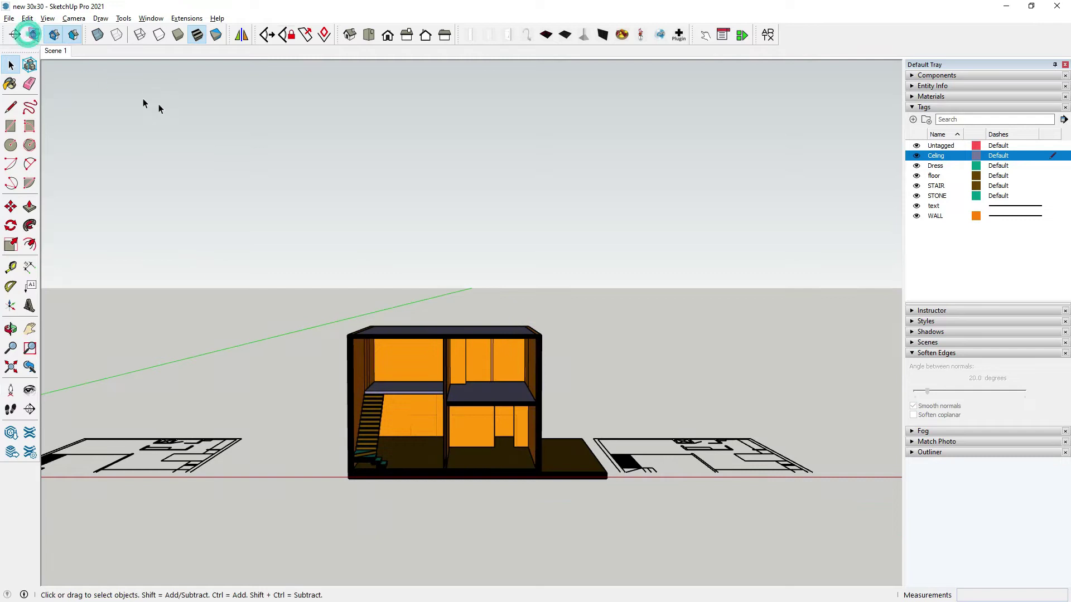
middle_click_drag(159, 108, 489, 284)
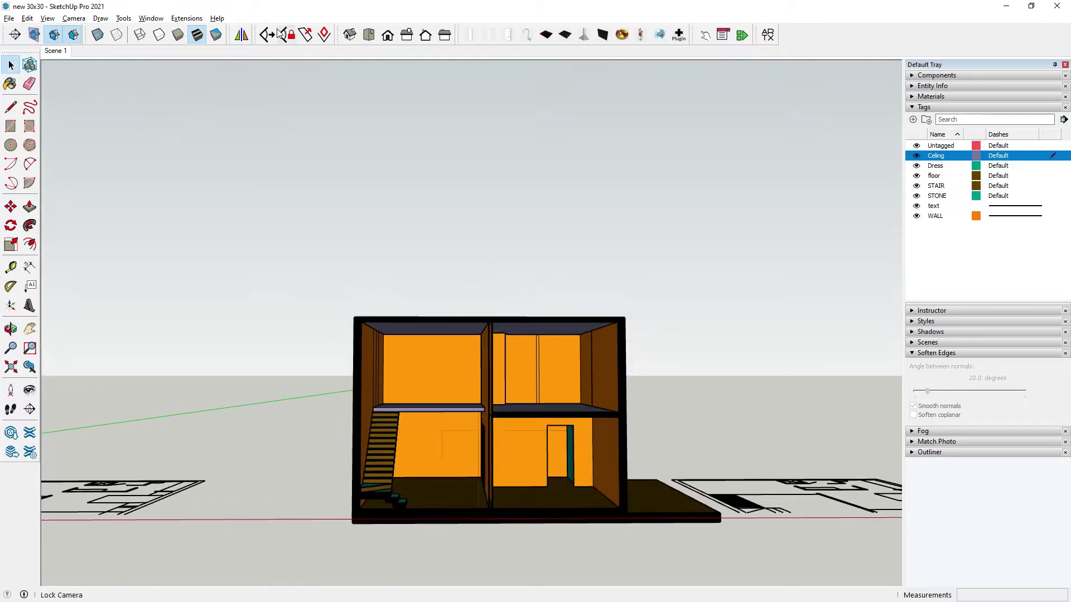
left_click(267, 34)
scroll(317, 335, "up", 3)
scroll(342, 221, "up", 1)
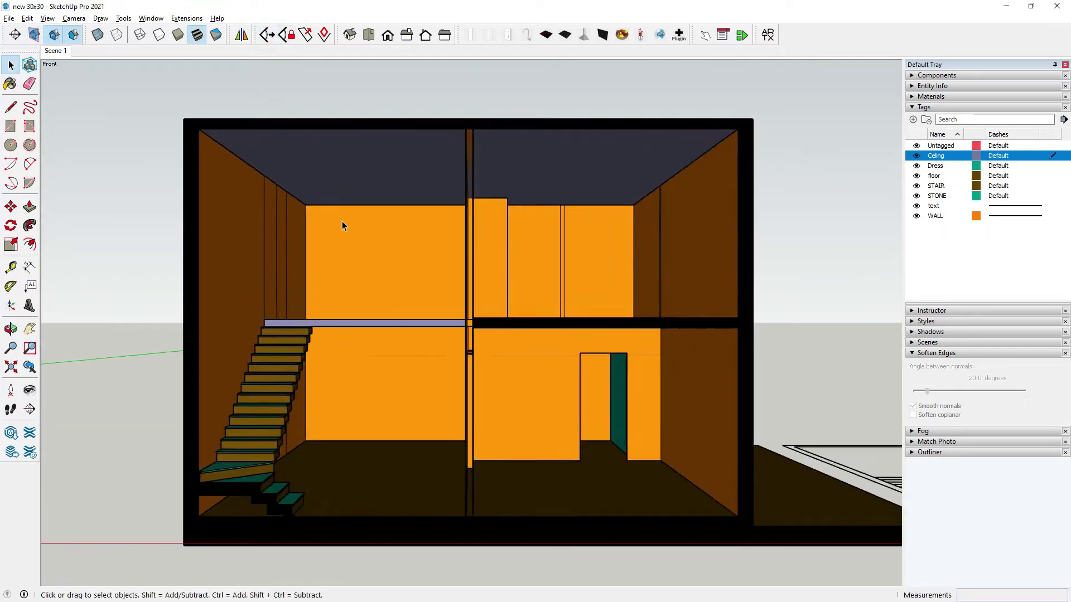
scroll(564, 402, "down", 1)
scroll(358, 269, "up", 1)
scroll(463, 341, "up", 1)
scroll(467, 343, "down", 1)
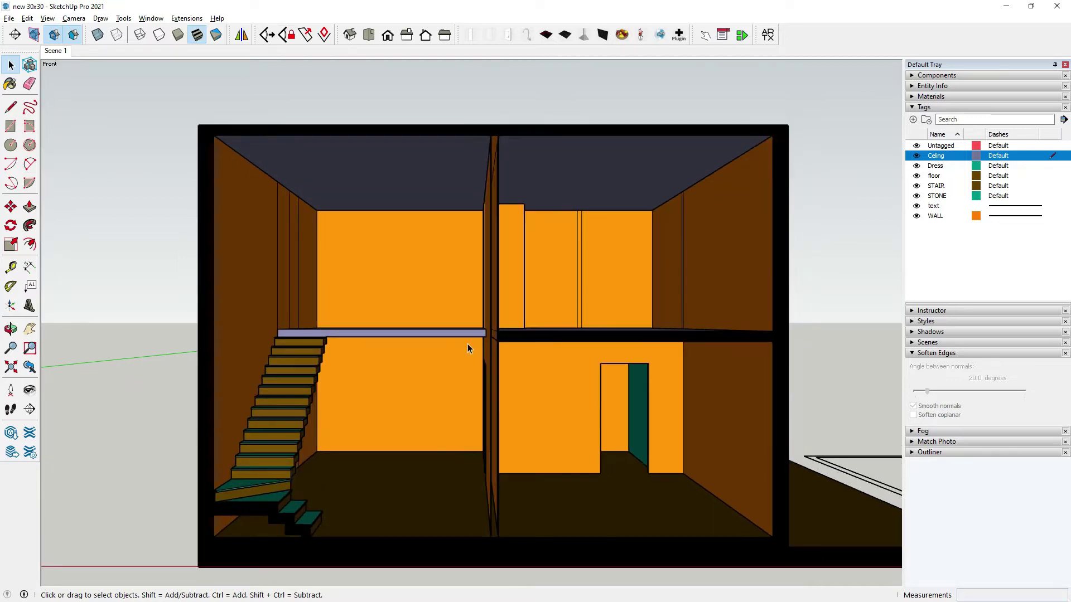
middle_click_drag(464, 343, 457, 342)
Return to the exact Front view and add it as Scene 2.
left_click(267, 34)
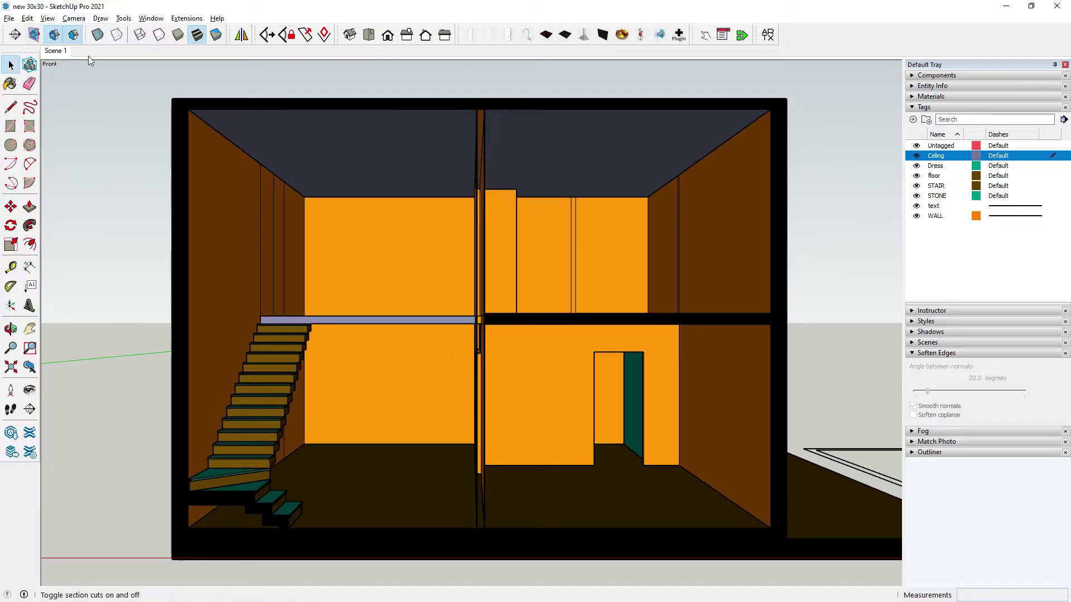
scroll(608, 434, "up", 2)
scroll(606, 433, "down", 1)
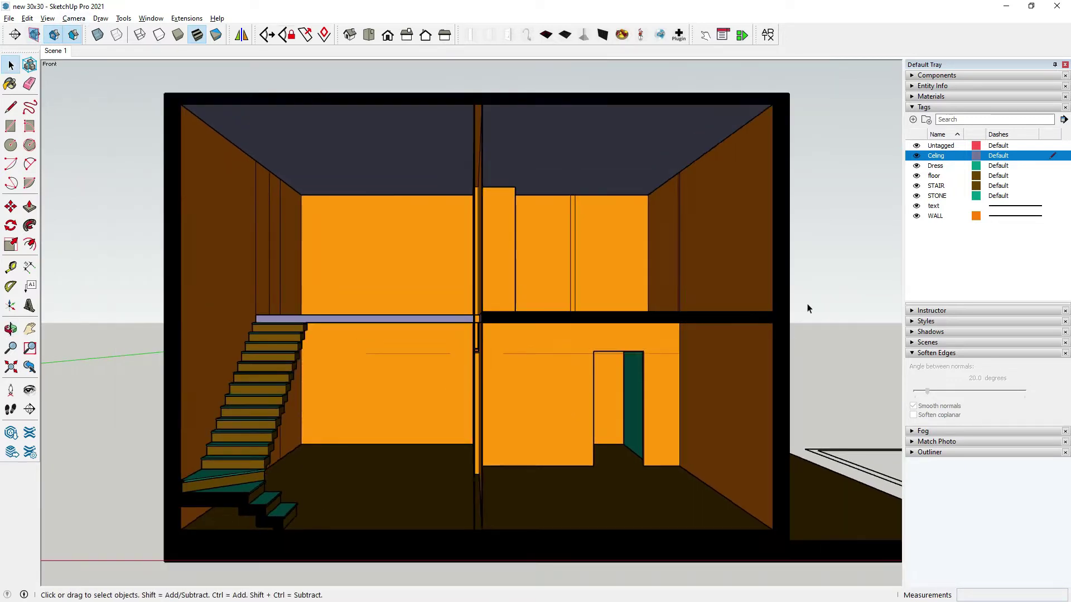
left_click(47, 18)
mouse_move(72, 219)
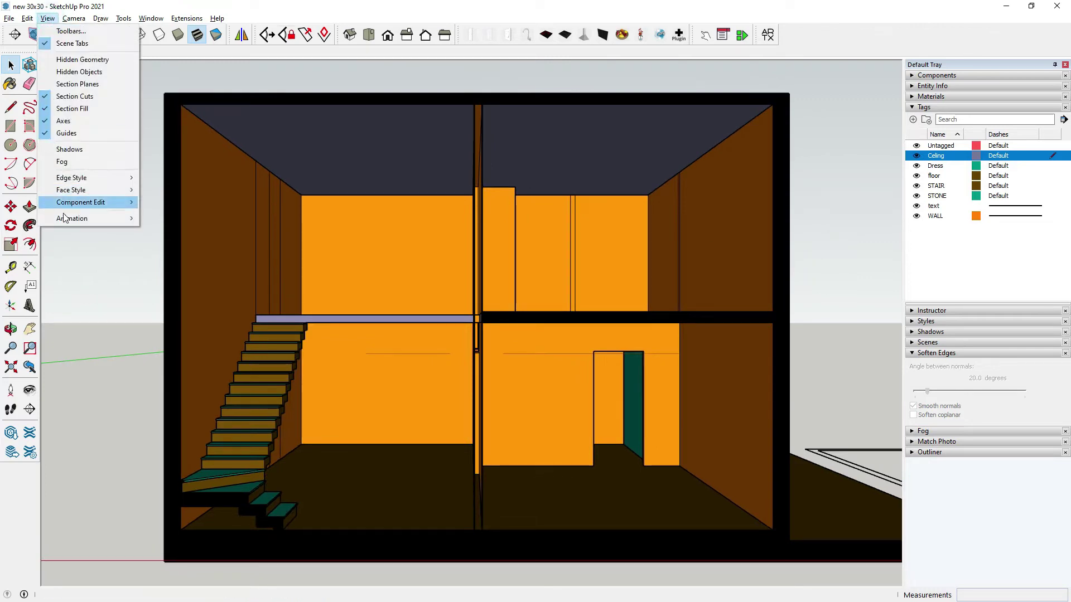
left_click(171, 220)
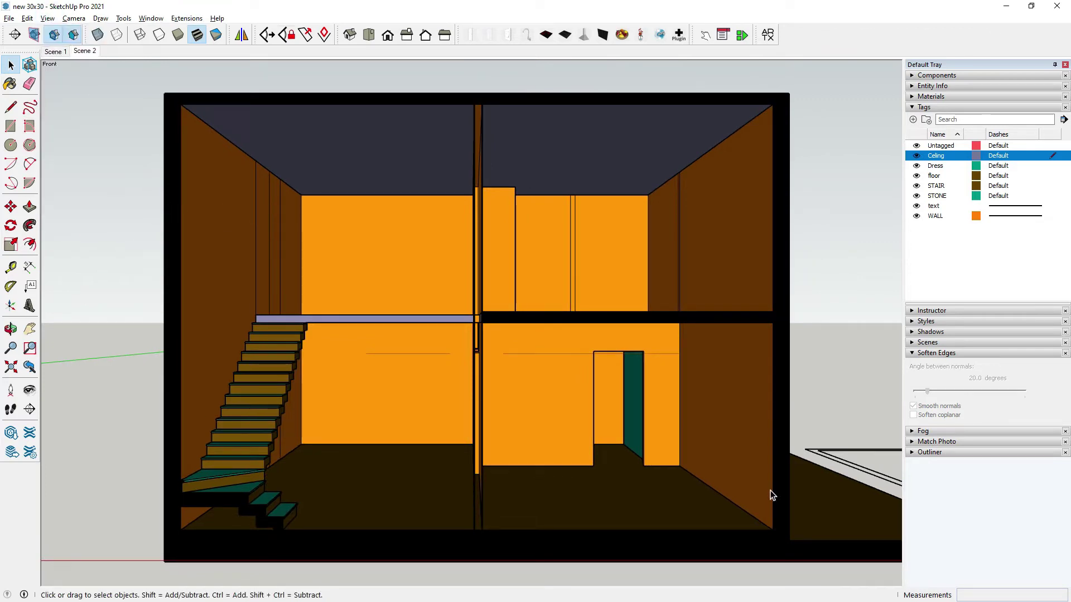
Orbit around the house and hide the Celing tag to remove the ceiling slabs.
middle_click_drag(534, 366, 578, 383)
scroll(578, 304, "down", 3)
scroll(569, 313, "down", 3)
mouse_move(569, 313)
middle_mouse_down()
mouse_move(567, 328)
mouse_move(555, 294)
mouse_move(627, 260)
mouse_move(615, 299)
middle_mouse_up()
scroll(555, 293, "up", 3)
scroll(627, 259, "down", 3)
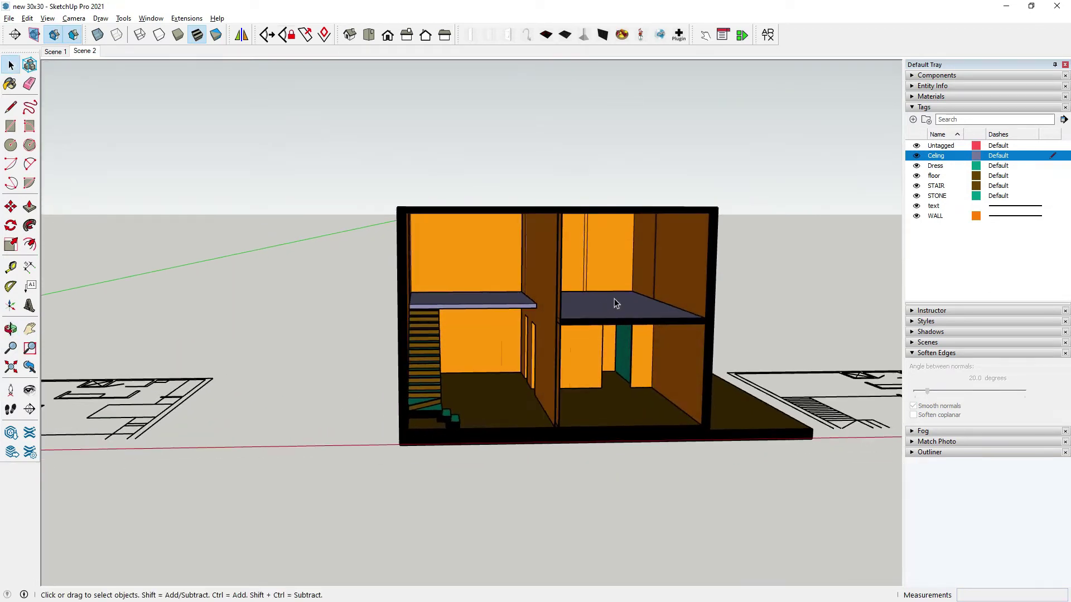
scroll(551, 284, "up", 3)
mouse_move(598, 421)
middle_mouse_down()
mouse_move(580, 454)
mouse_move(588, 403)
mouse_move(517, 441)
middle_mouse_up()
left_click(588, 404)
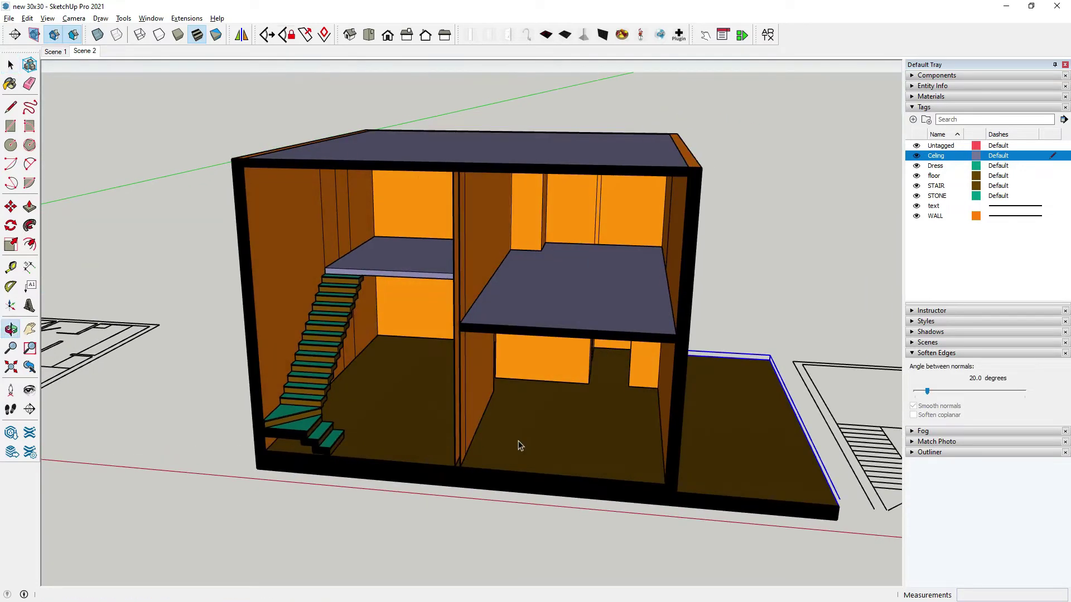
mouse_move(548, 407)
middle_mouse_down()
mouse_move(429, 379)
mouse_move(364, 394)
middle_mouse_up()
scroll(364, 394, "up", 2)
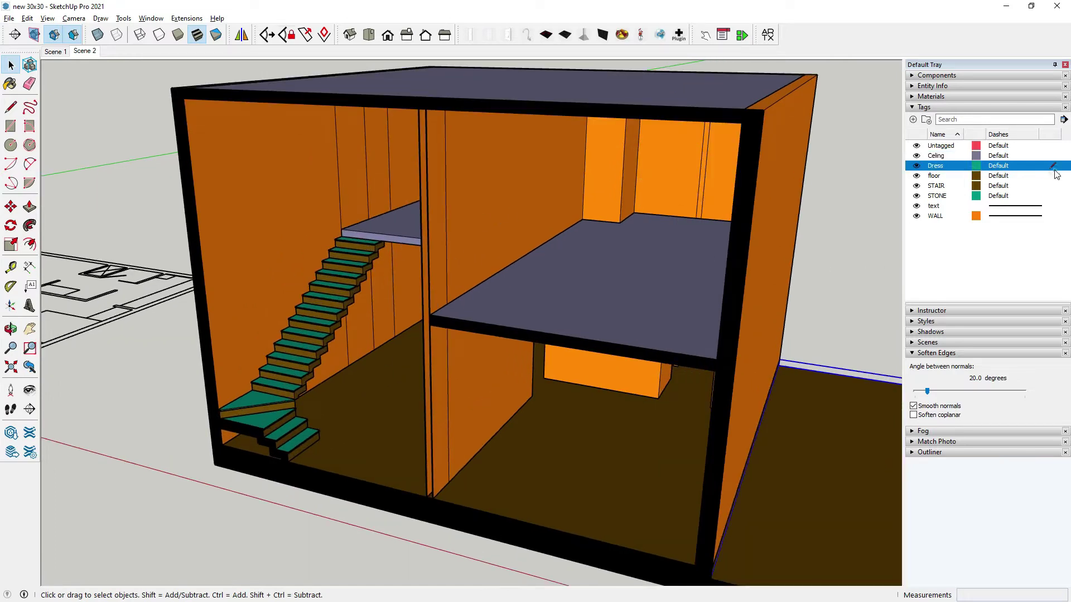
left_click(916, 155)
Recall the Scene 2 viewpoint and orbit to an upright top-down view of the open house.
mouse_move(558, 335)
middle_mouse_down()
mouse_move(592, 371)
mouse_move(442, 299)
middle_mouse_up()
scroll(592, 371, "down", 4)
scroll(634, 377, "up", 2)
scroll(533, 340, "up", 3)
scroll(645, 340, "down", 3)
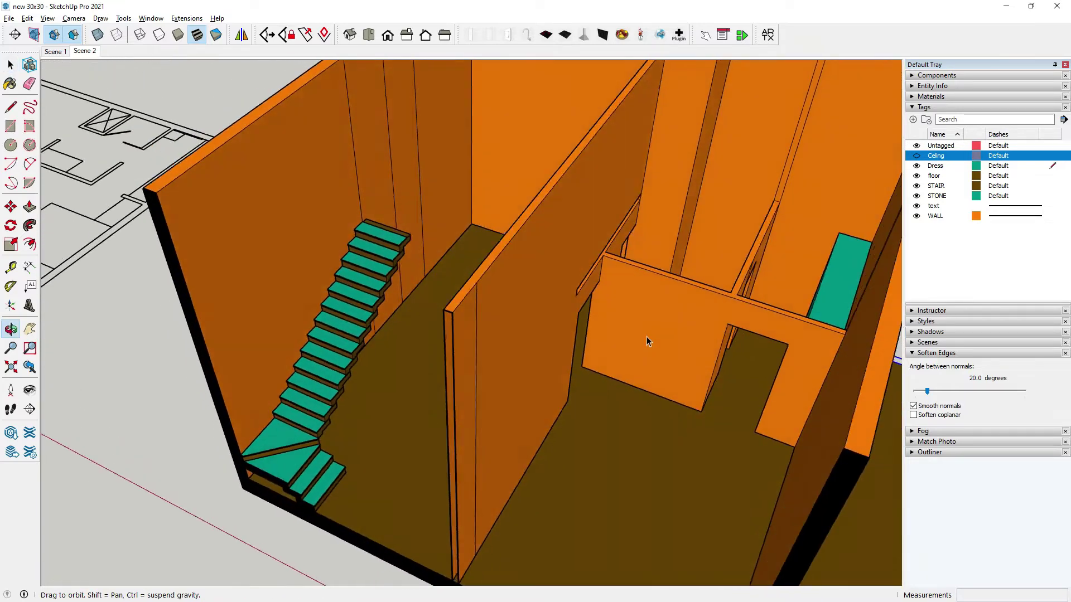
scroll(645, 370, "down", 2)
scroll(617, 263, "up", 3)
scroll(430, 283, "up", 2)
scroll(431, 283, "down", 4)
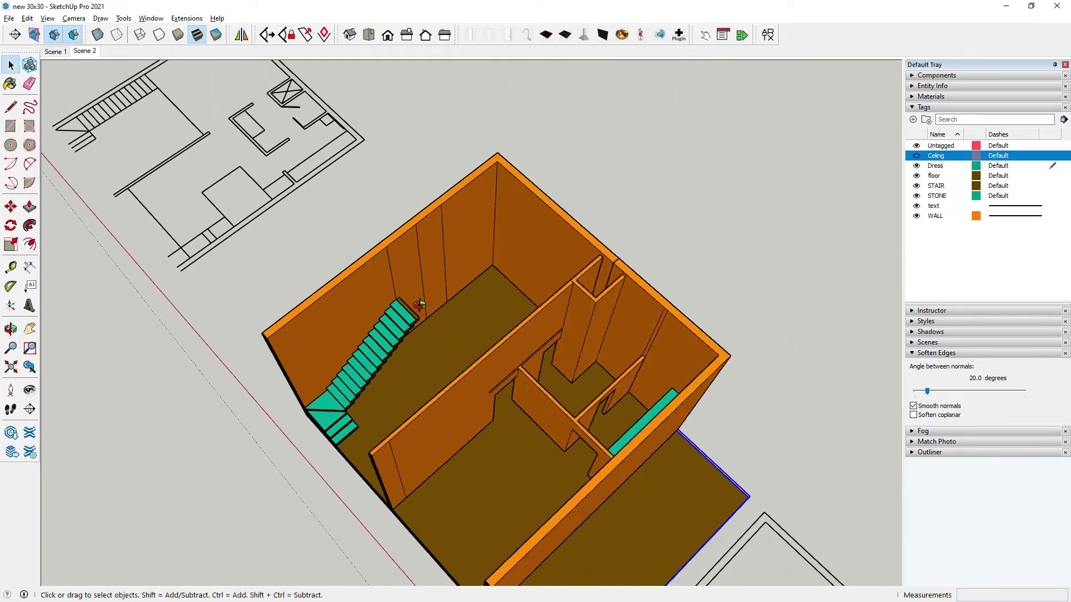
middle_click_drag(431, 283, 564, 375)
scroll(283, 329, "down", 2)
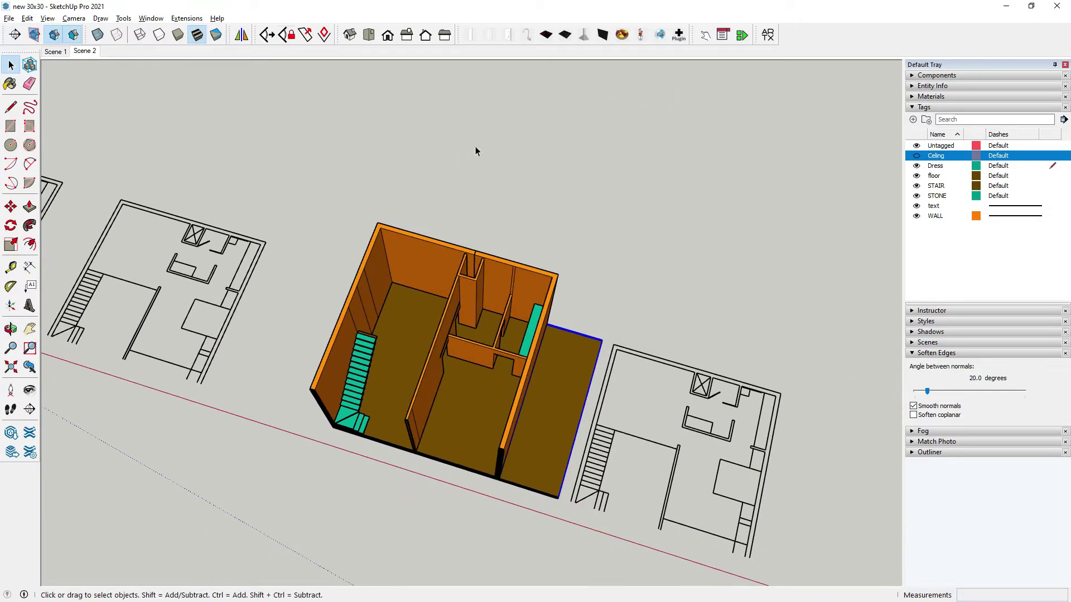
left_click(78, 51)
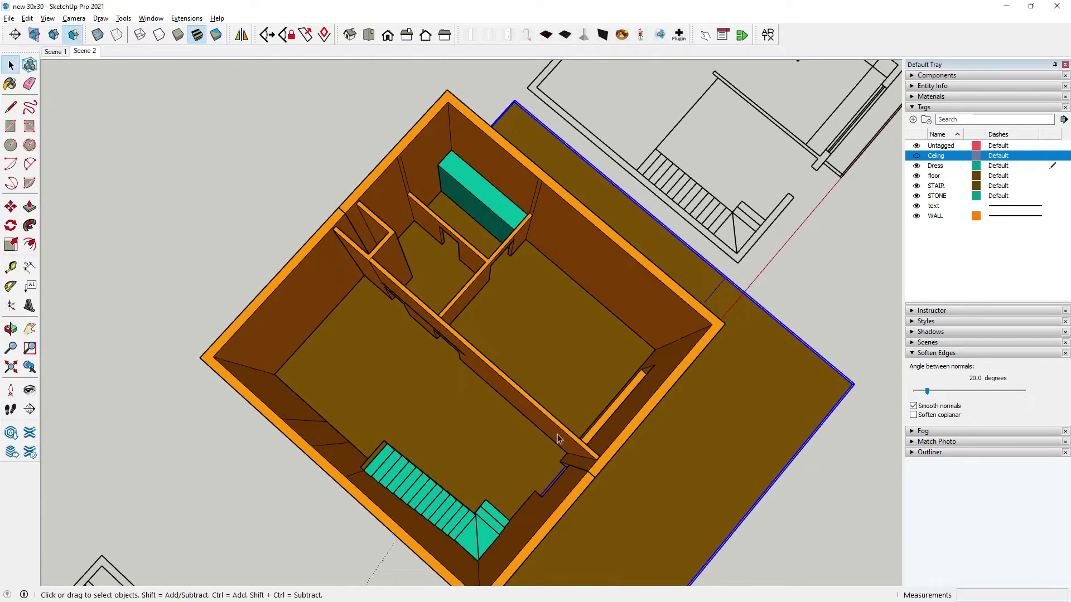
mouse_move(187, 165)
middle_mouse_down()
mouse_move(481, 404)
mouse_move(595, 297)
mouse_move(547, 167)
middle_mouse_up()
Add a tag named ROOM F and make it the active tag, with the floor plan squared on screen.
scroll(535, 103, "up", 3)
scroll(587, 109, "up", 2)
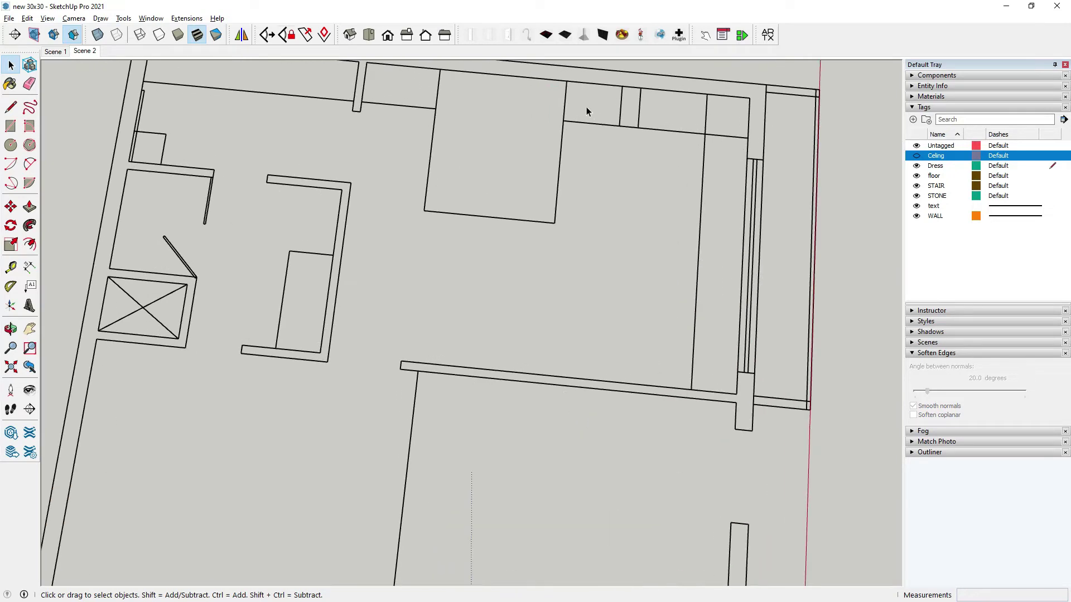
left_click(11, 107)
scroll(362, 241, "down", 2)
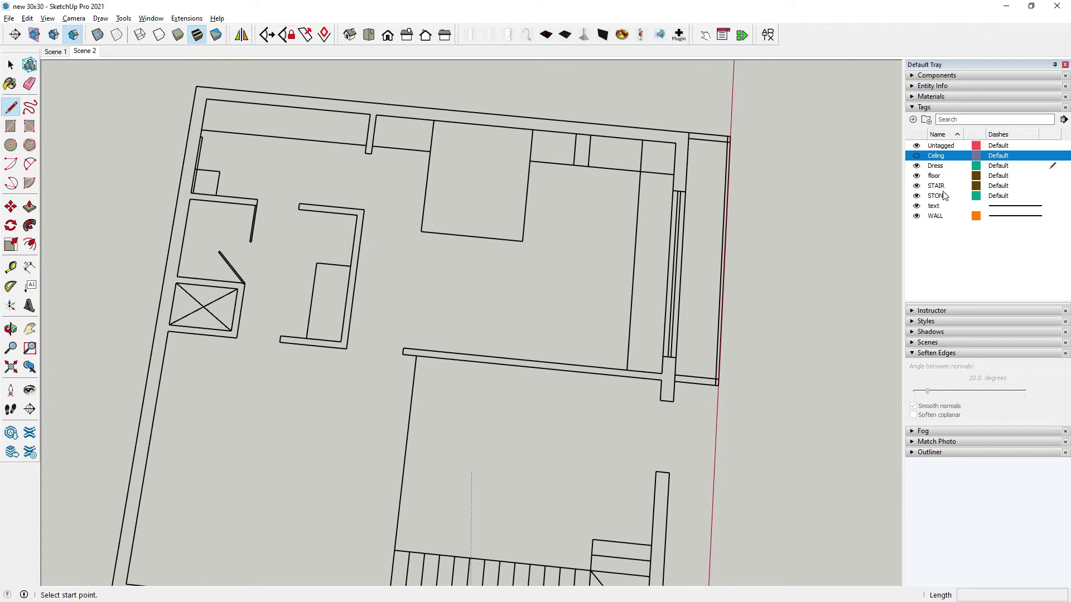
left_click(913, 120)
type("ROOM F")
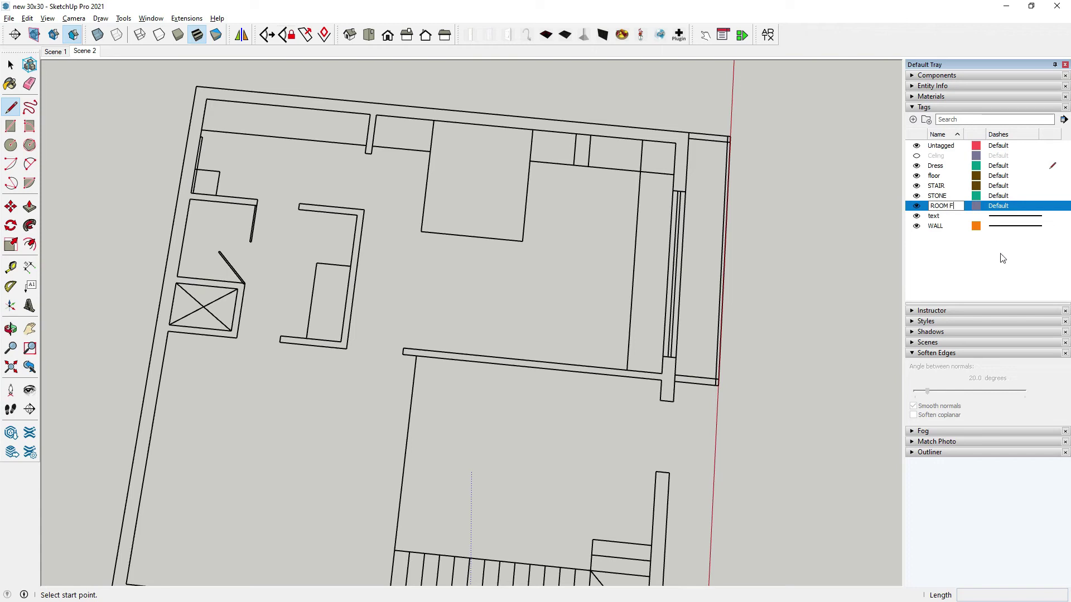
left_click(1002, 258)
left_click(1053, 206)
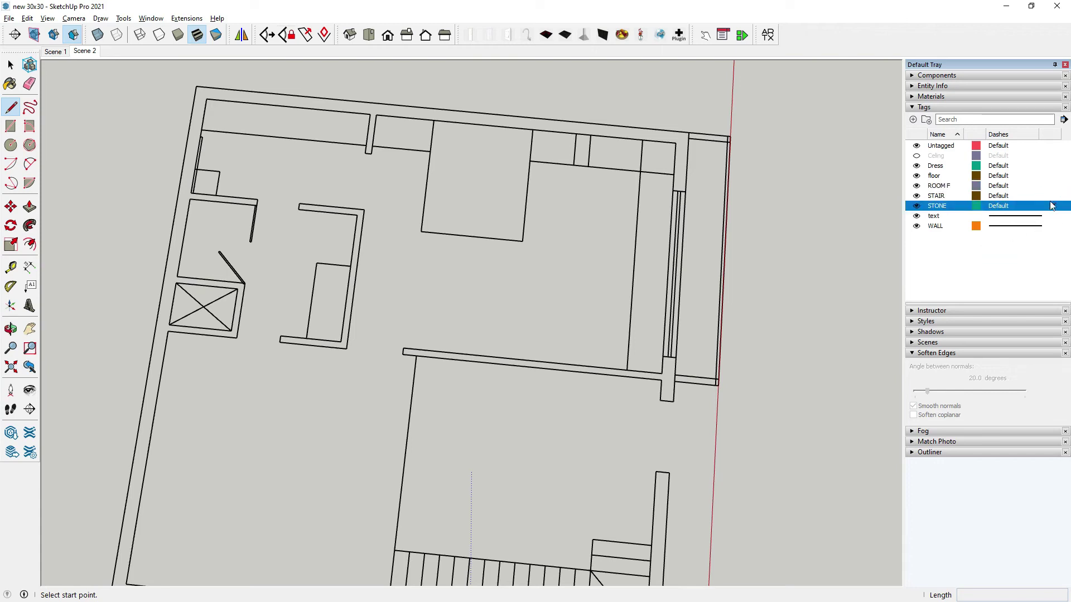
left_click(1052, 186)
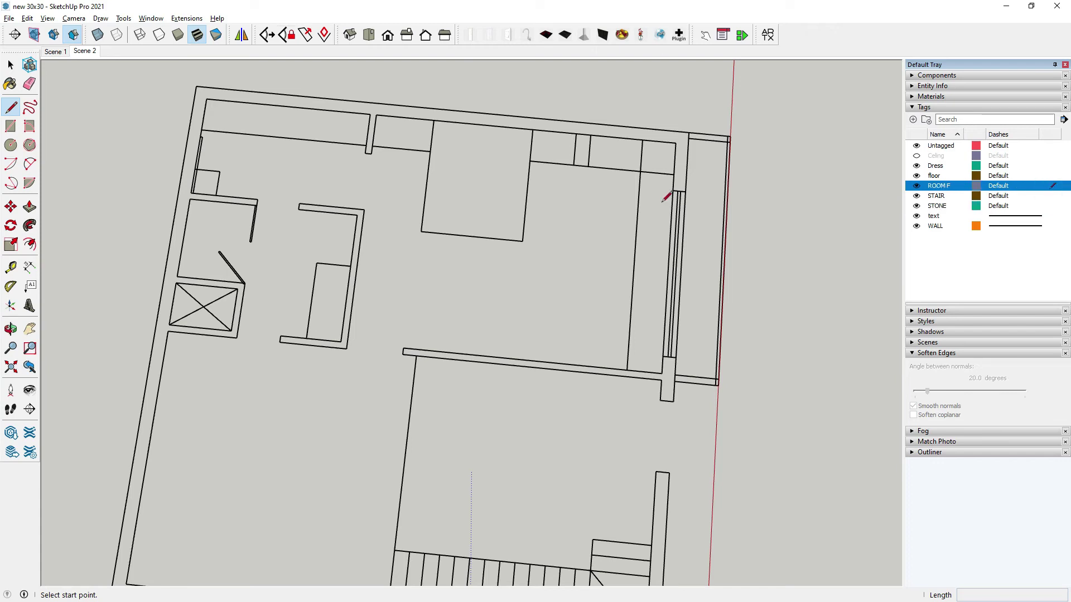
middle_click_drag(665, 197, 204, 121)
Draw rectangles over the room areas of the upper floor plan.
scroll(318, 101, "up", 3)
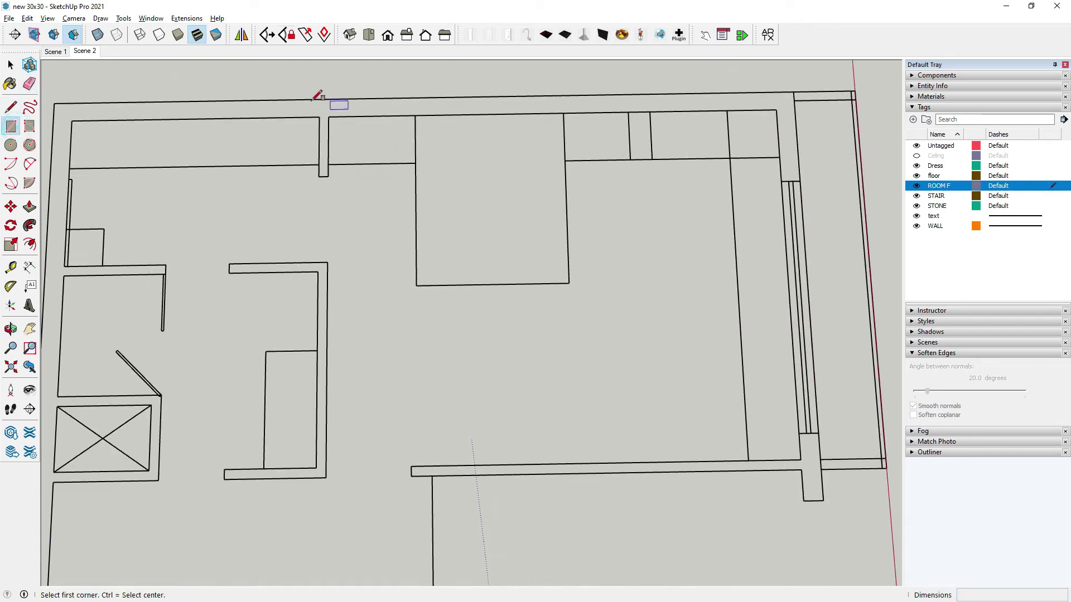
scroll(340, 117, "up", 3)
left_click(340, 125)
left_click(472, 194)
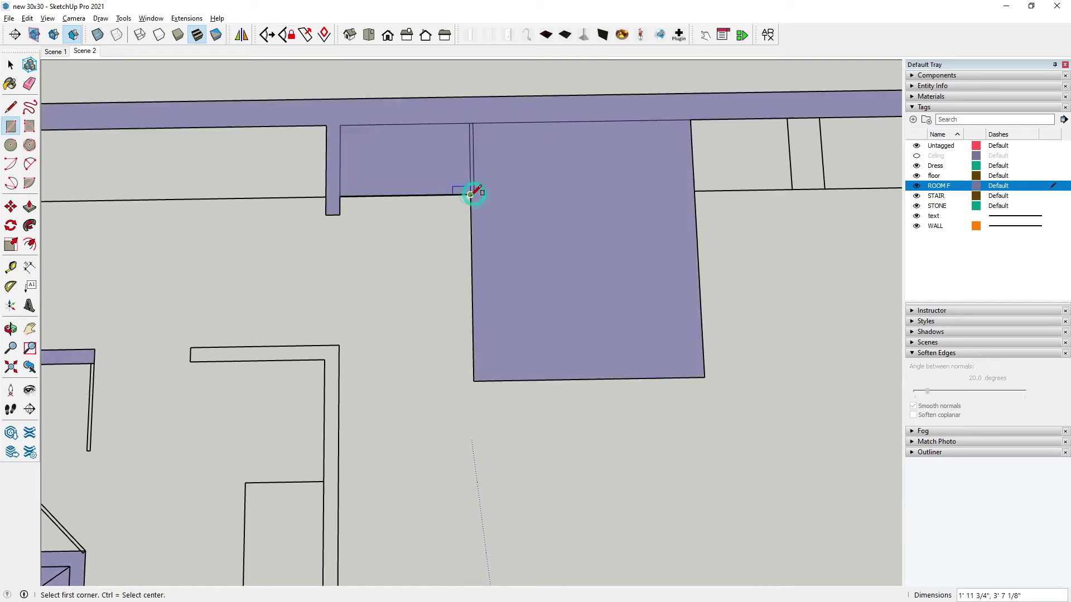
key("ctrl+z")
left_click(344, 128)
left_click(472, 193)
scroll(530, 159, "down", 3)
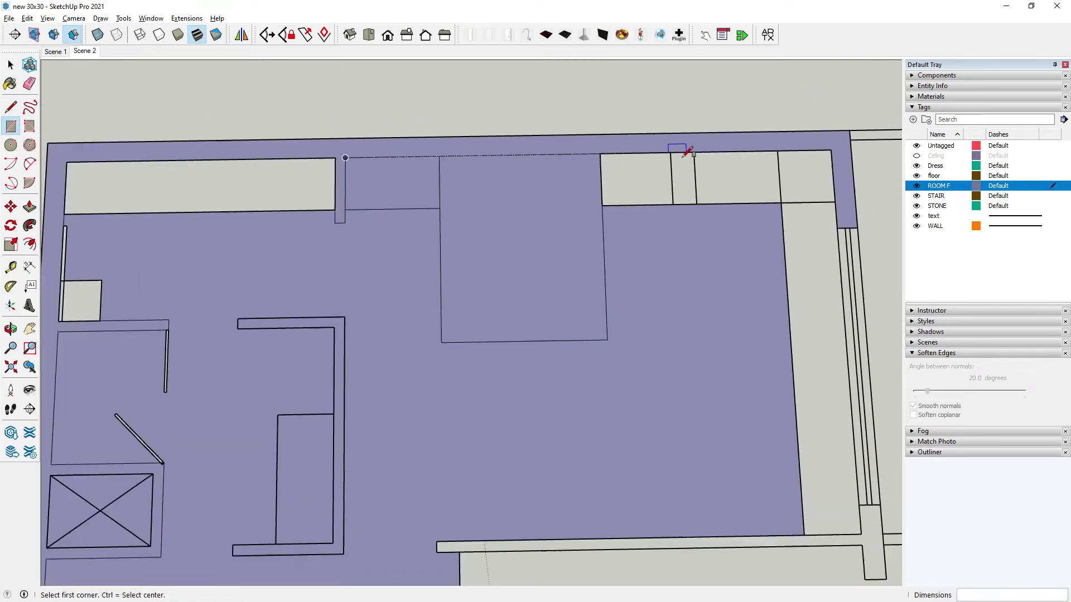
scroll(589, 151, "up", 2)
left_click(699, 210)
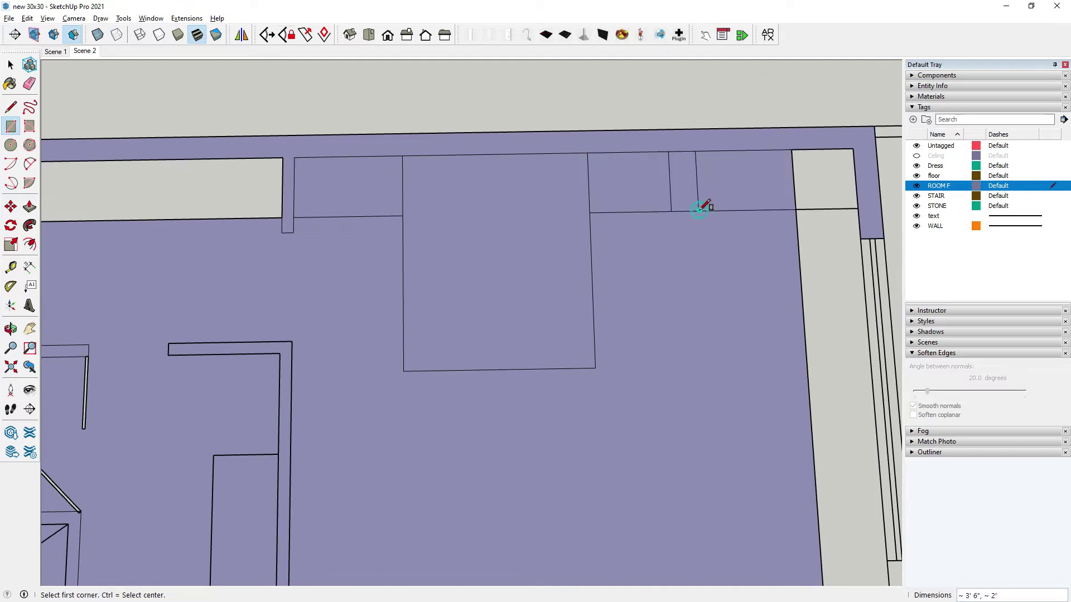
scroll(809, 224, "down", 3)
scroll(848, 390, "up", 1)
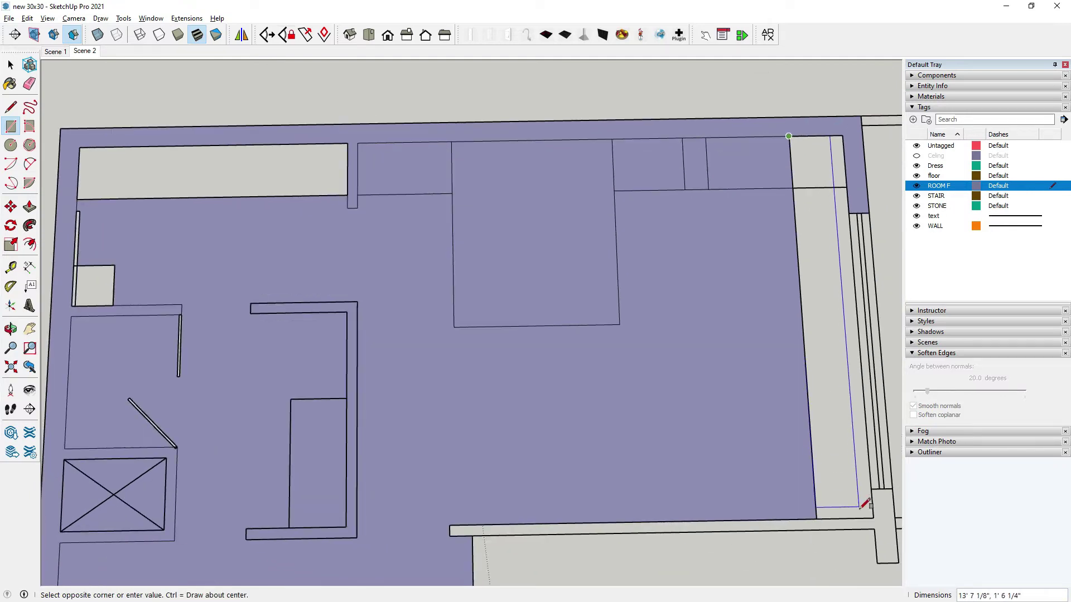
left_click(870, 521)
key("space")
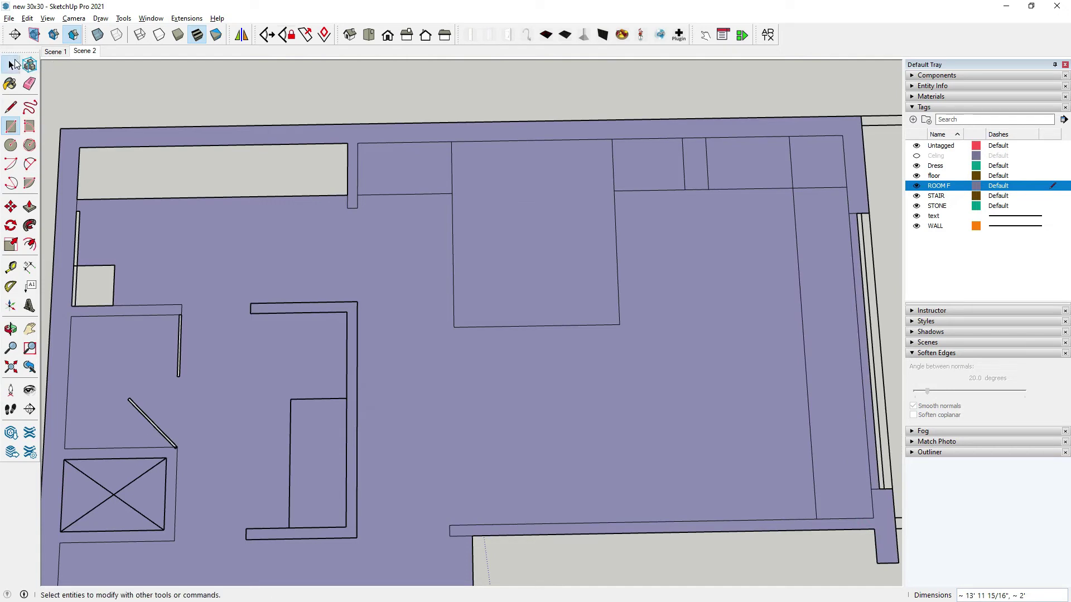
Group the large room face and the small face together.
left_click(562, 217, "ctrl")
left_click(658, 158, "ctrl")
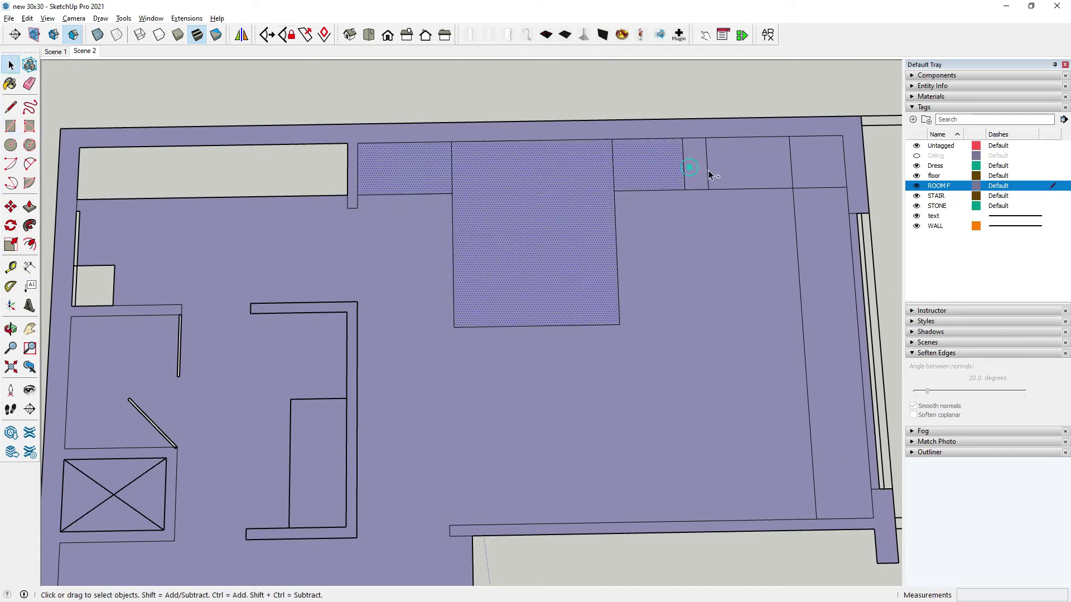
right_click(809, 215)
left_click(854, 313)
middle_click_drag(634, 248, 268, 166)
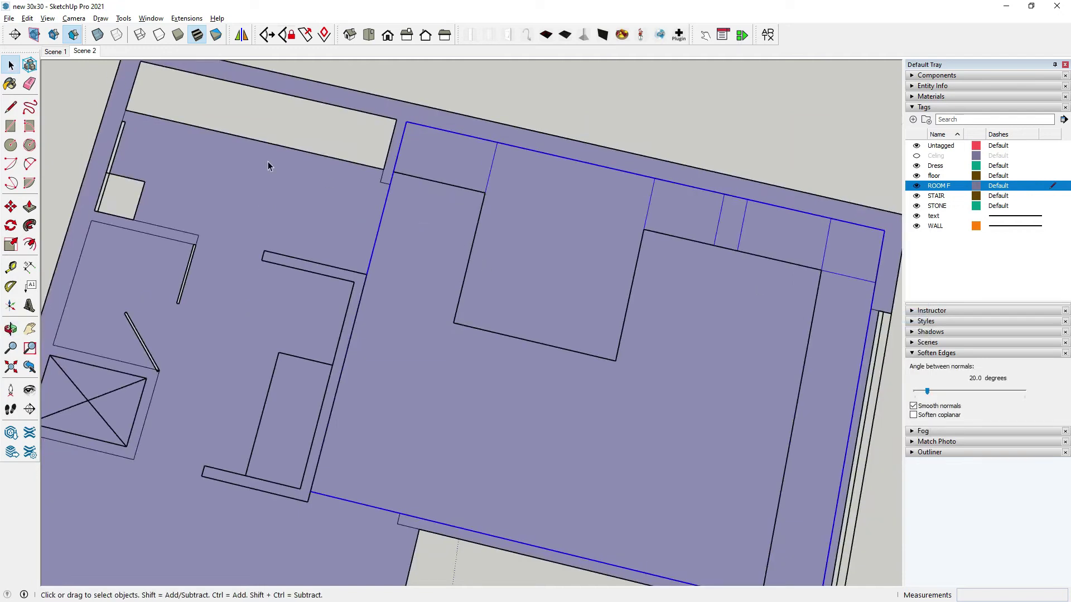
Move the purple group from its corner onto the room corner endpoint on the floor.
left_click(406, 121)
scroll(437, 172, "down", 5)
scroll(437, 171, "down", 3)
scroll(428, 279, "down", 2)
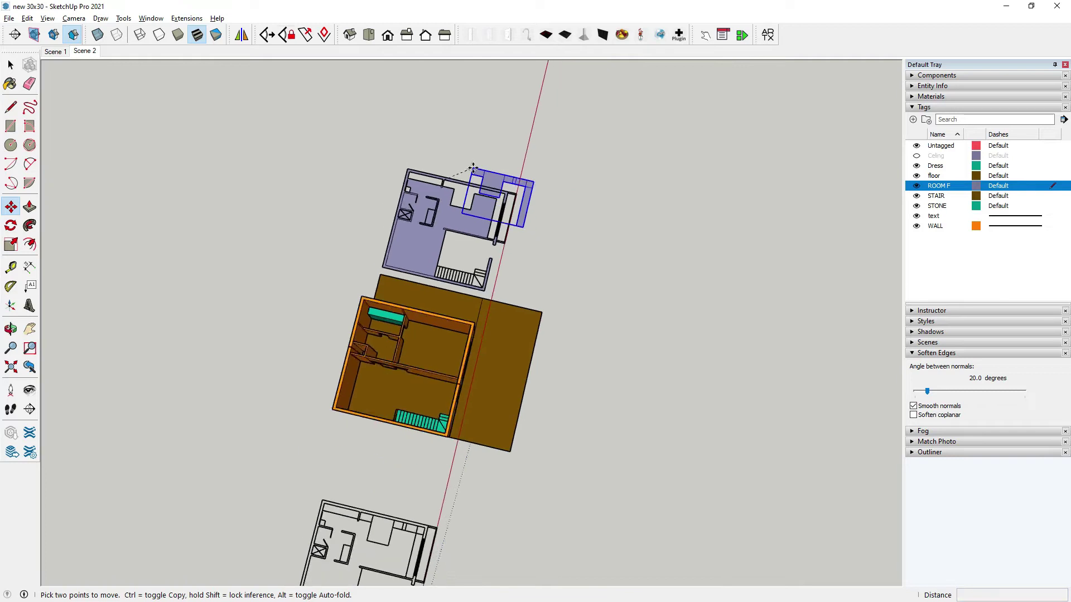
scroll(427, 297, "up", 2)
scroll(427, 297, "up", 4)
scroll(428, 297, "up", 4)
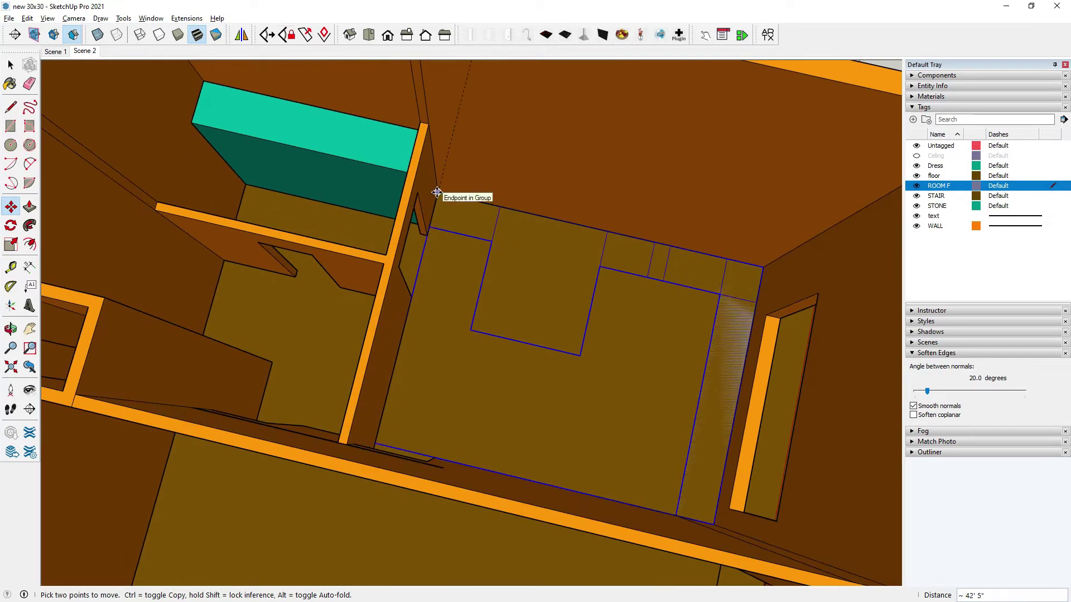
left_click(439, 192)
key("space")
scroll(535, 333, "down", 5)
scroll(524, 287, "up", 2)
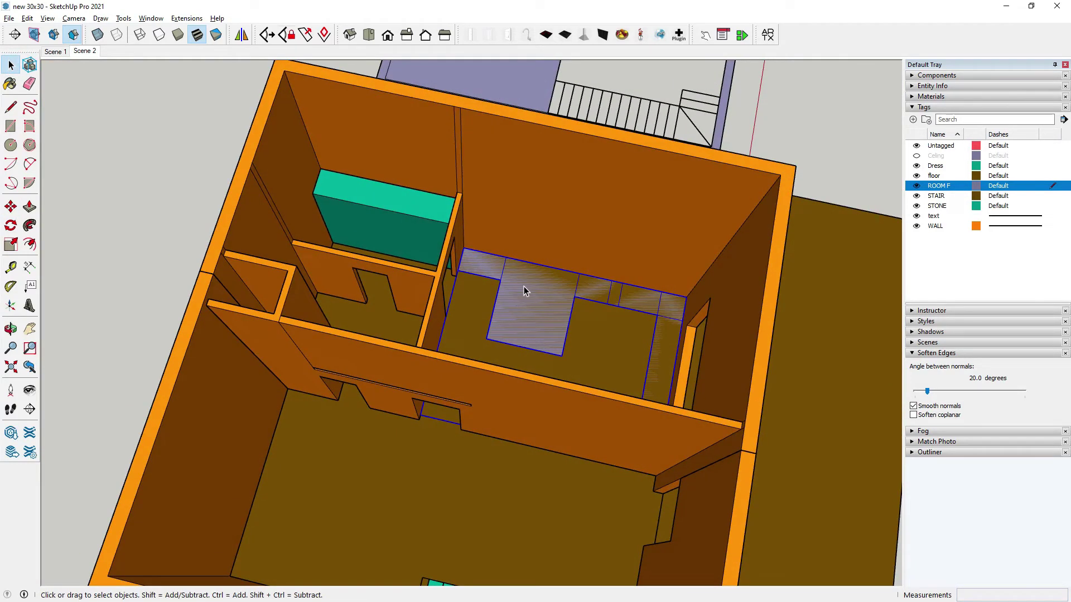
Inside the group, push/pull the central floor face and left wing up 1' 6".
double_click(524, 286)
middle_click_drag(420, 392, 439, 290)
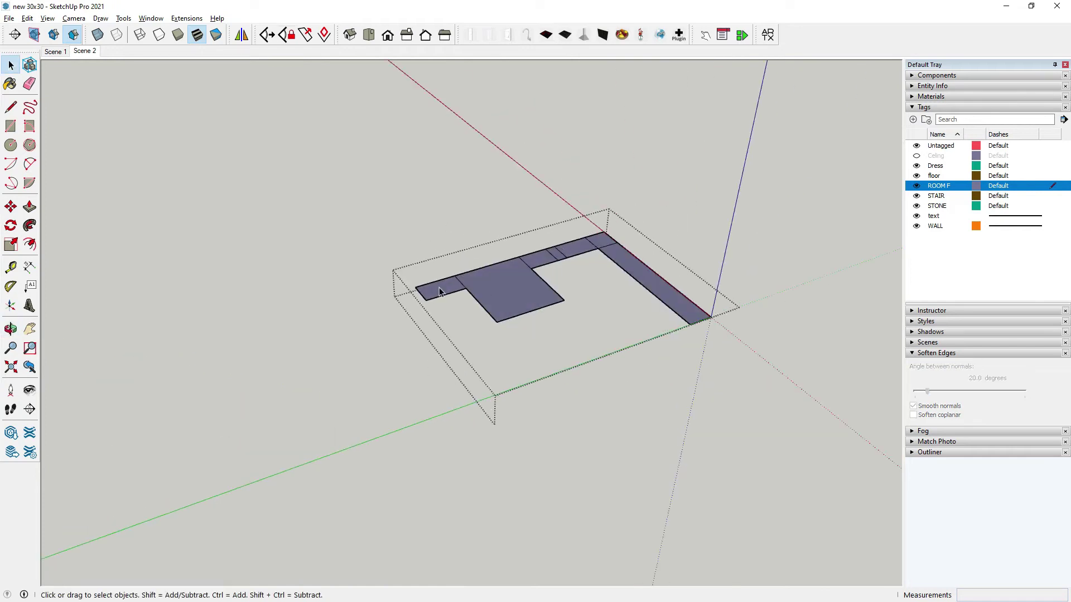
left_click(30, 207)
scroll(494, 301, "up", 3)
left_click(493, 299)
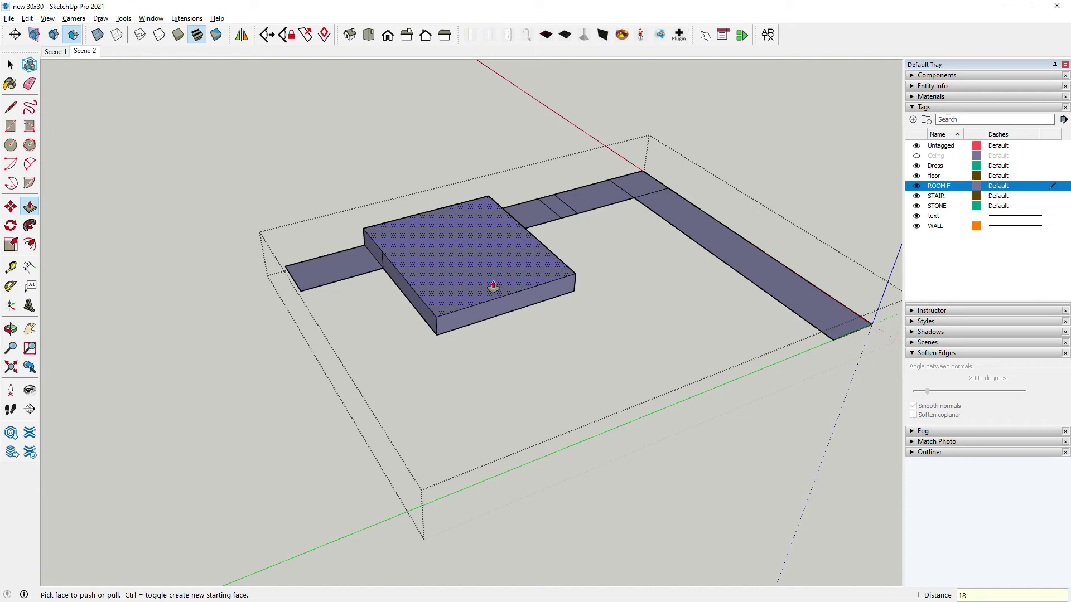
key("Return")
scroll(494, 286, "up", 1)
scroll(363, 229, "up", 3)
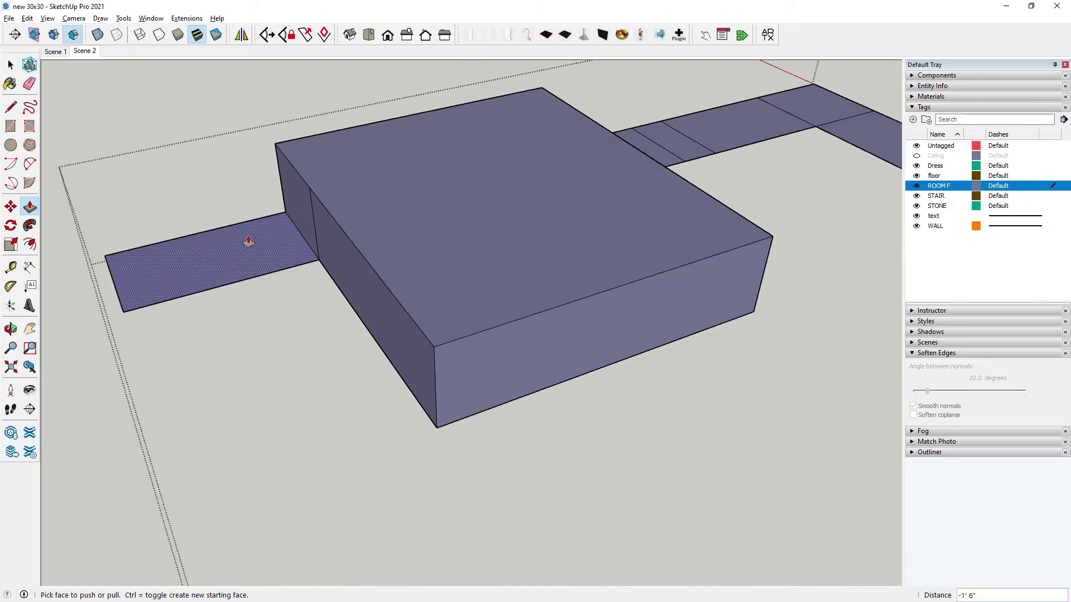
left_click(248, 239)
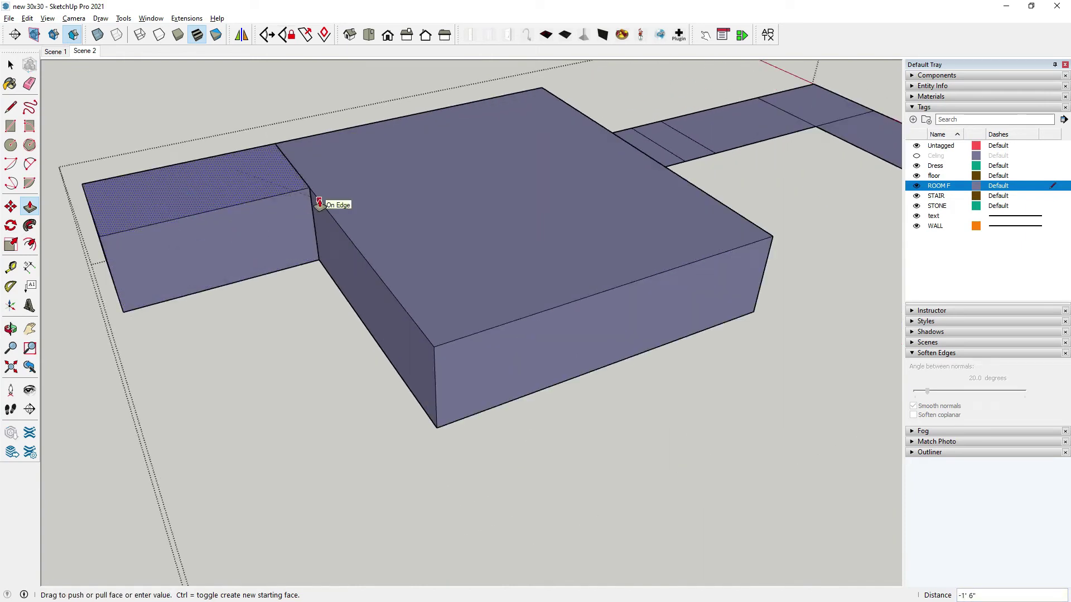
left_click(319, 202)
Raise the corridor face and adjacent narrow face to the same 1' 6" box height.
middle_click_drag(258, 334, 734, 213)
scroll(526, 165, "up", 5)
left_click(518, 170)
left_click(353, 147)
left_click(628, 195)
left_click(540, 141)
Pull the corner face up to a taller block, check its 2'6" height, then erase the dimension.
scroll(537, 193, "down", 2)
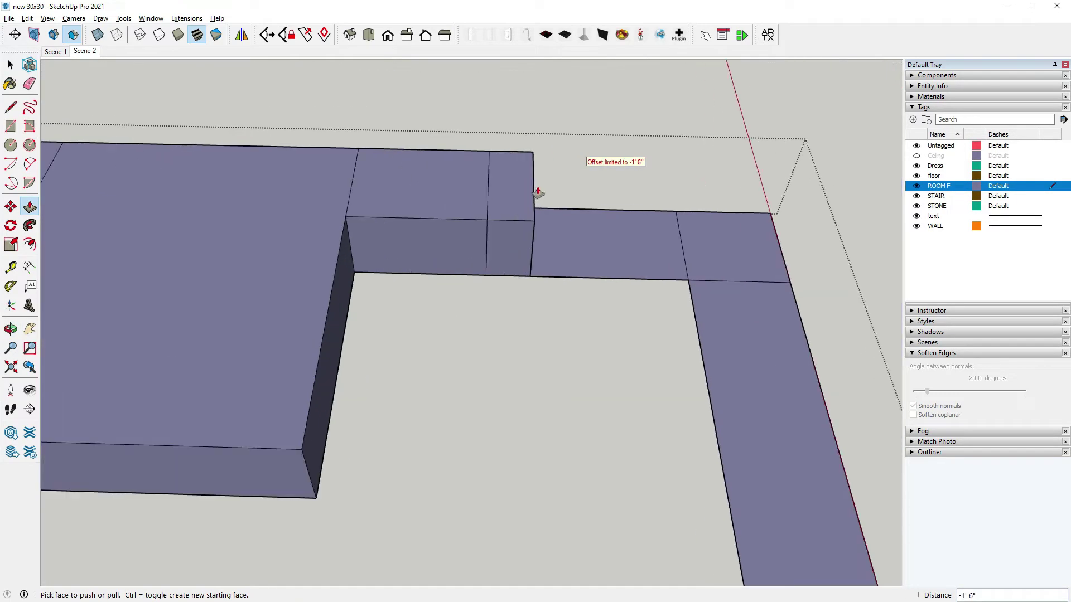
left_click(567, 247)
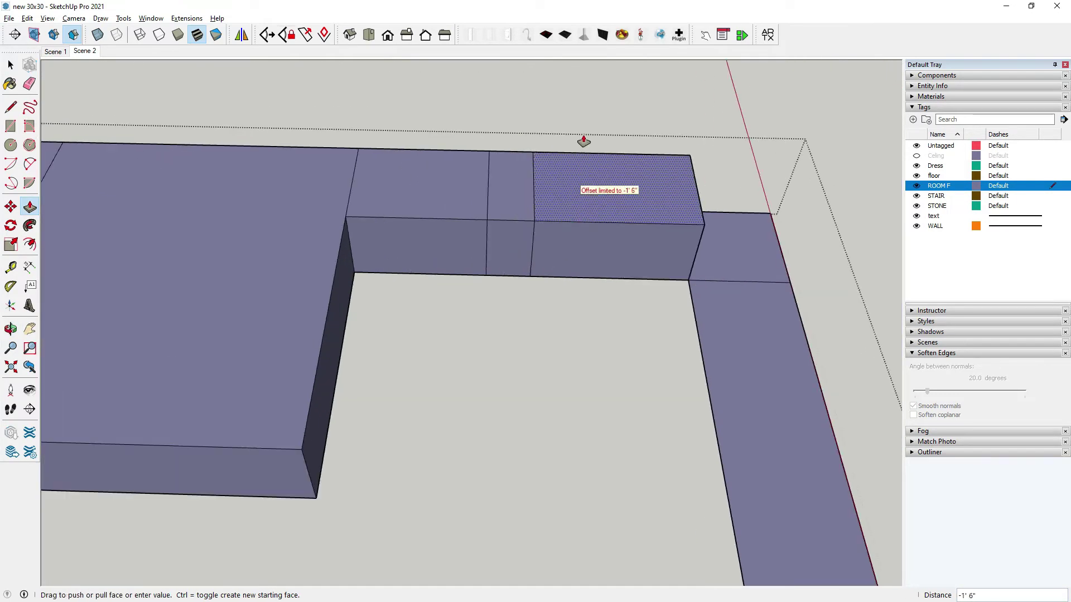
left_click(562, 194)
key("d")
left_click(716, 183)
left_click(688, 279)
left_click(723, 288)
mouse_move(729, 290)
middle_mouse_down()
mouse_move(759, 140)
mouse_move(765, 146)
middle_mouse_up()
left_click(29, 84)
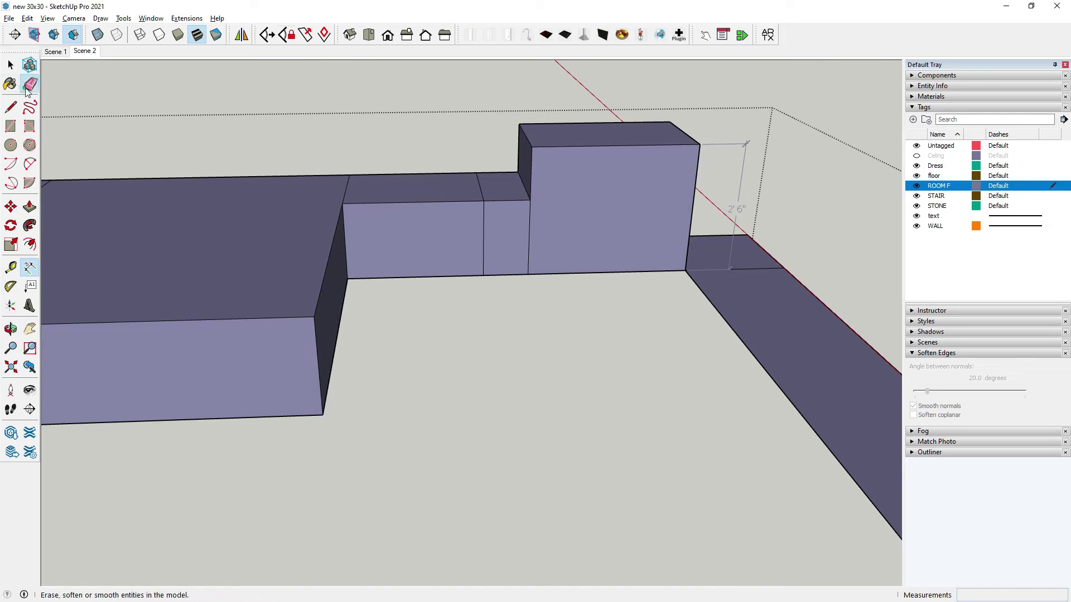
left_click(741, 167)
middle_click_drag(725, 184, 167, 192)
key("space")
Raise the corner wall to the tall block's height.
middle_click_drag(263, 389, 370, 461)
key("p")
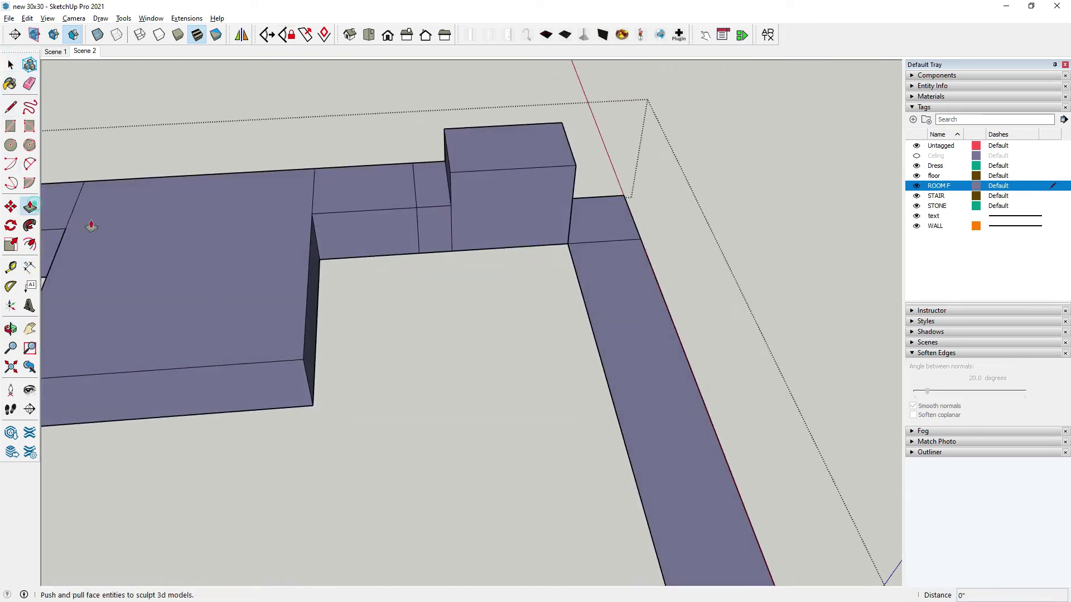
middle_click_drag(91, 222, 595, 237)
left_click(595, 234)
scroll(454, 168, "down", 3)
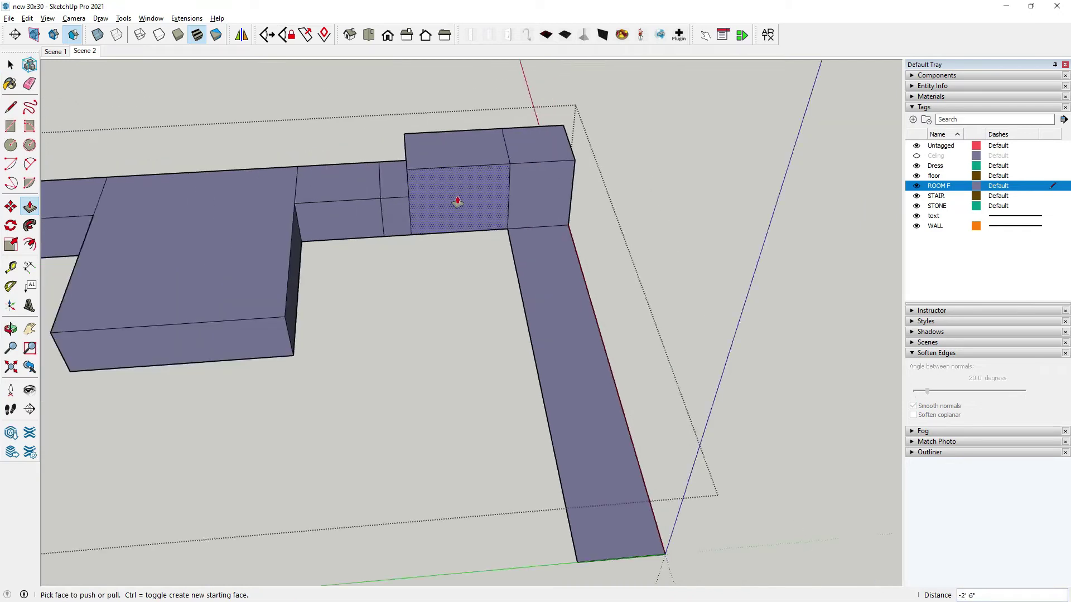
Raise the right wall's top face by 1' 6" and exit the group.
middle_click_drag(454, 198, 555, 246)
scroll(541, 256, "up", 4)
left_click(541, 249)
key("Escape")
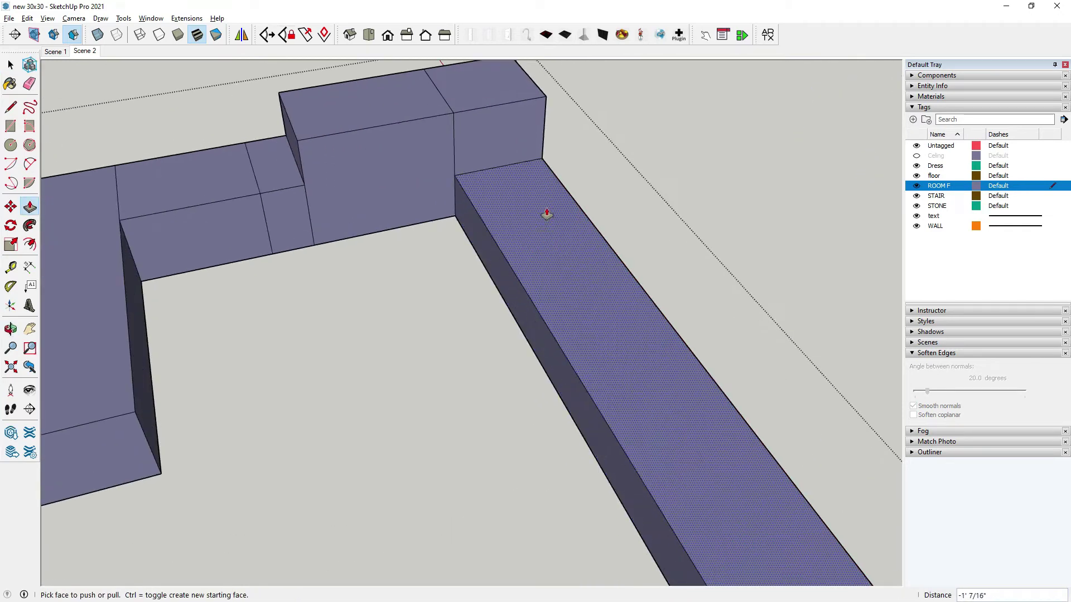
left_click(547, 213)
scroll(545, 213, "down", 2)
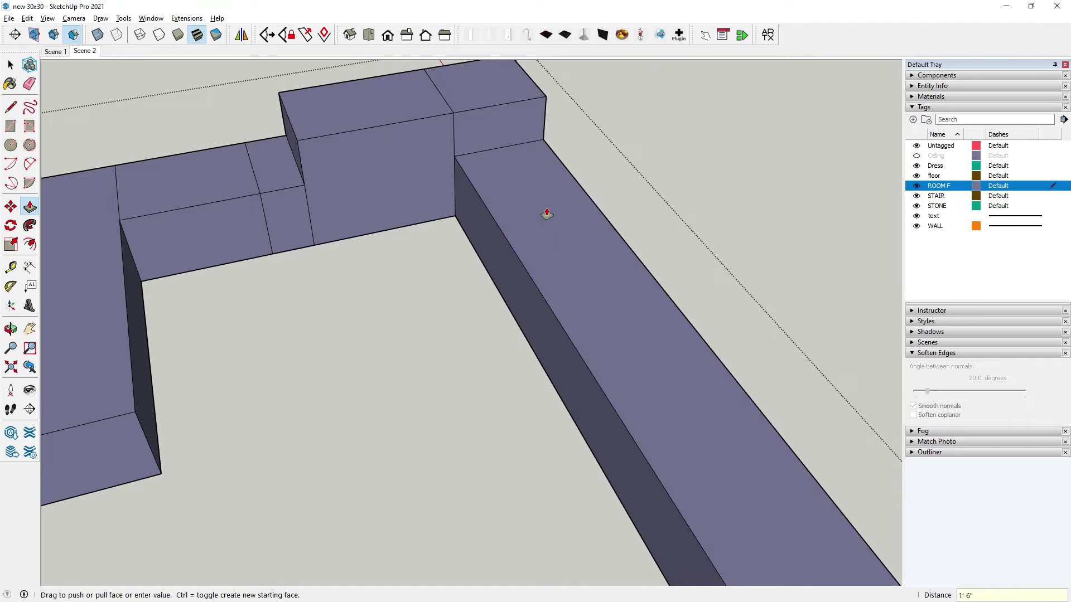
left_click(521, 284)
scroll(521, 285, "down", 4)
mouse_move(521, 284)
middle_mouse_down()
mouse_move(524, 324)
mouse_move(752, 420)
mouse_move(722, 237)
mouse_move(827, 313)
middle_mouse_up()
left_click(10, 64)
left_click(503, 329)
scroll(503, 329, "up", 5)
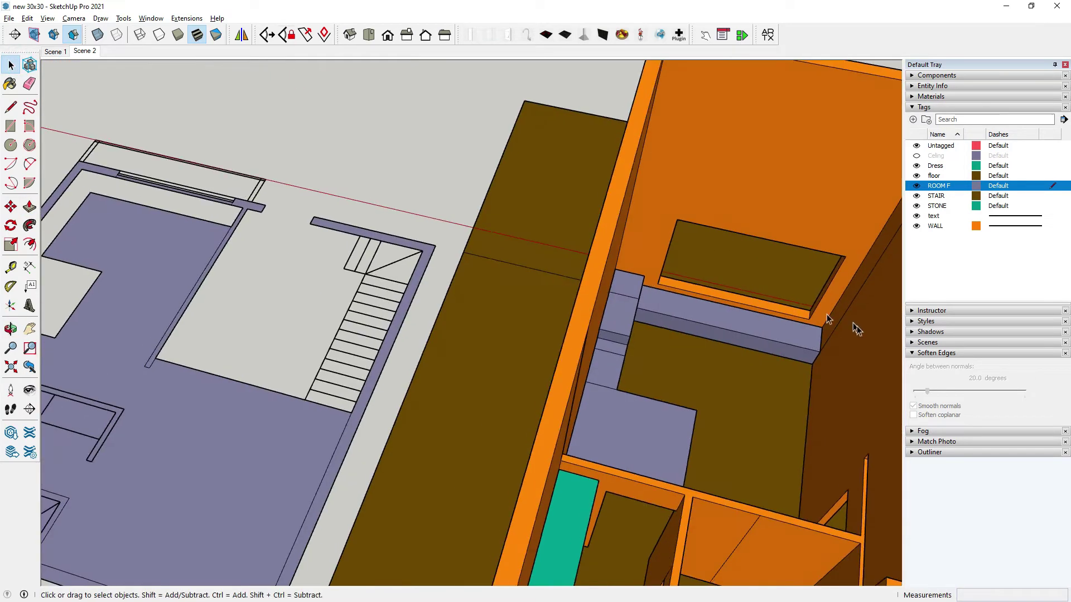
Orbit and zoom toward the corner where the tall purple block meets the narrow step.
scroll(577, 294, "up", 4)
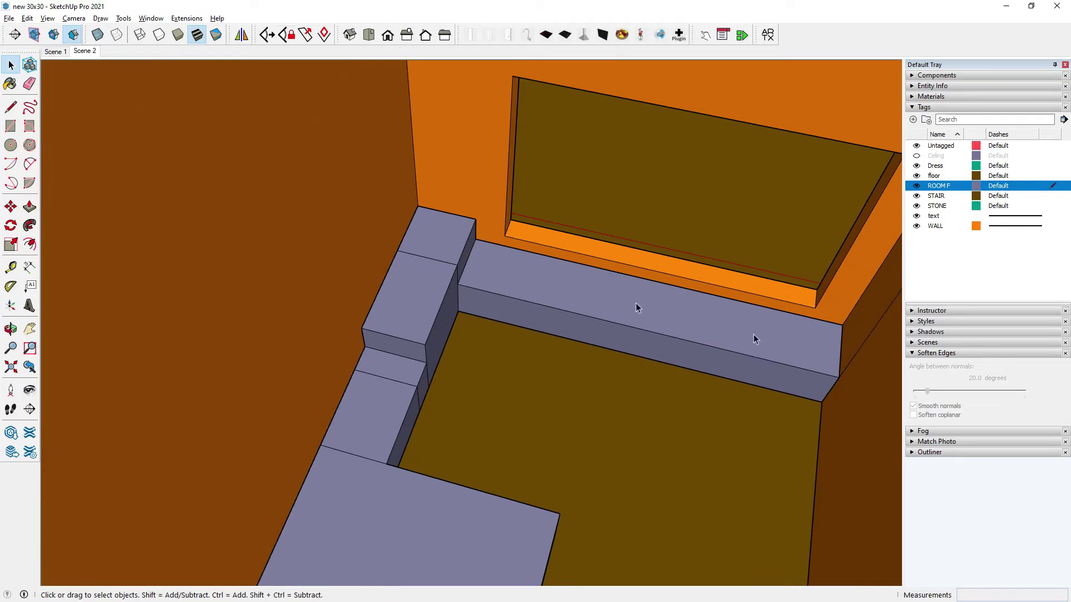
scroll(536, 352, "down", 4)
middle_click_drag(535, 352, 497, 248)
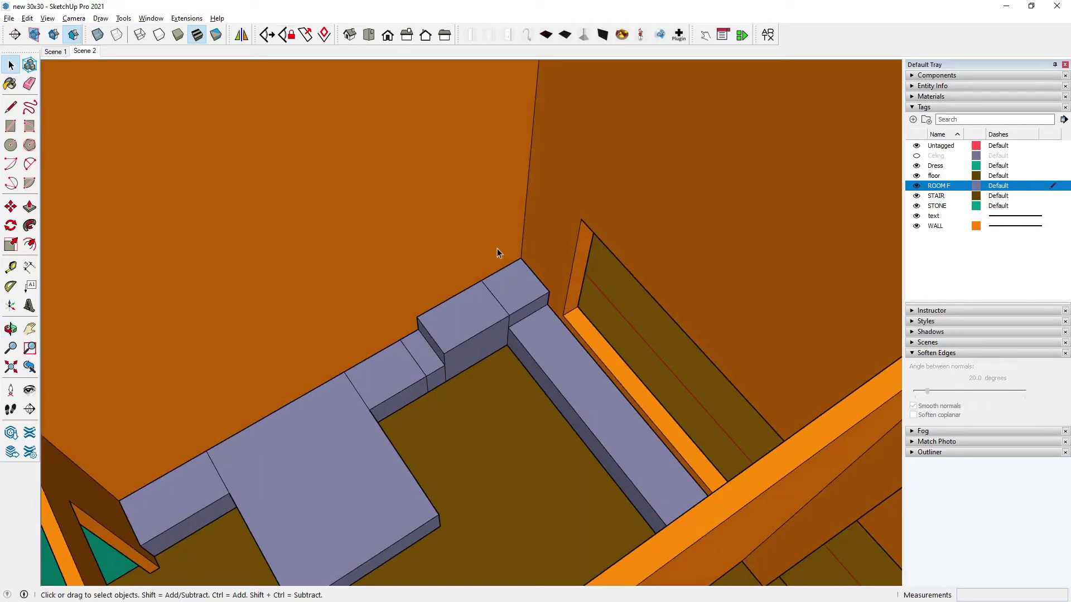
scroll(526, 320, "up", 2)
scroll(392, 396, "up", 3)
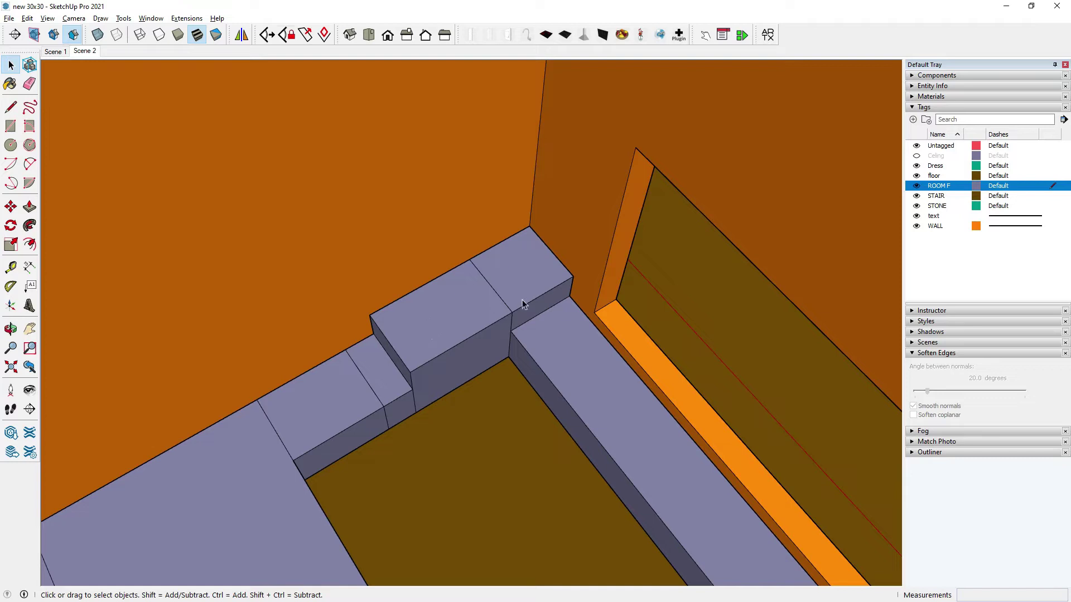
scroll(263, 387, "down", 3)
middle_click_drag(262, 387, 287, 342)
scroll(286, 342, "up", 2)
left_click(30, 207)
scroll(329, 295, "up", 1)
left_click(11, 65)
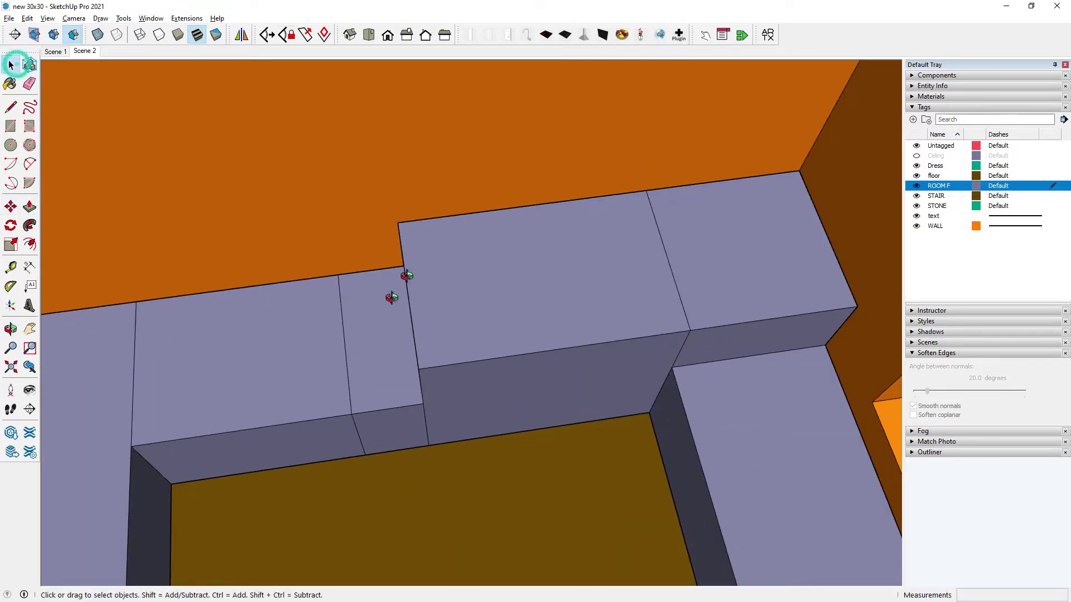
scroll(404, 355, "down", 2)
Inside the purple group, push the tall block's side face about 10 1/2" over the narrow step.
double_click(394, 342)
left_click(390, 326)
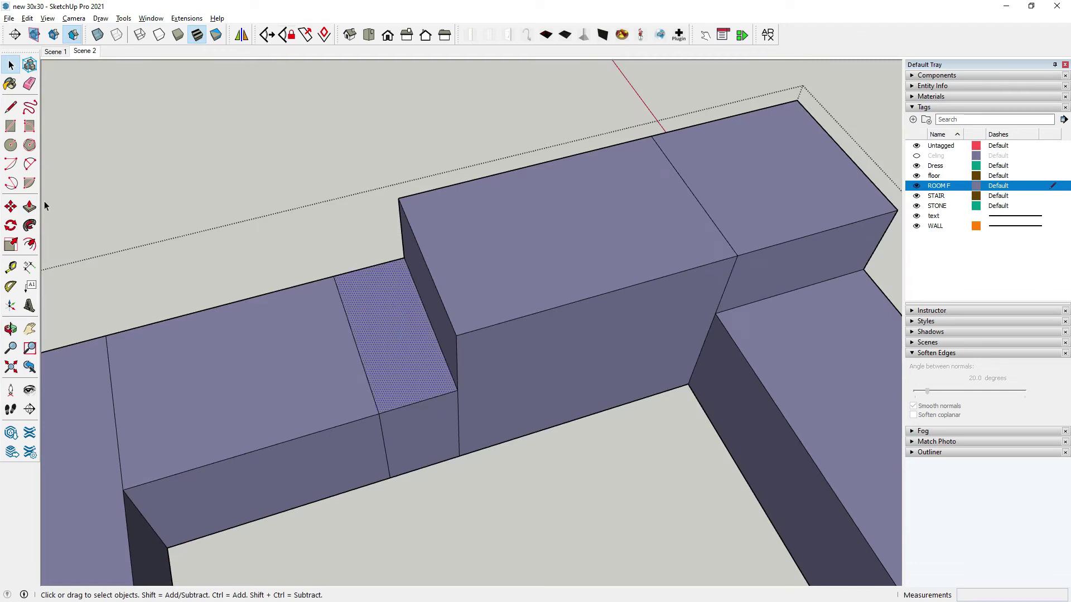
middle_click_drag(197, 281, 459, 303)
left_click(30, 207)
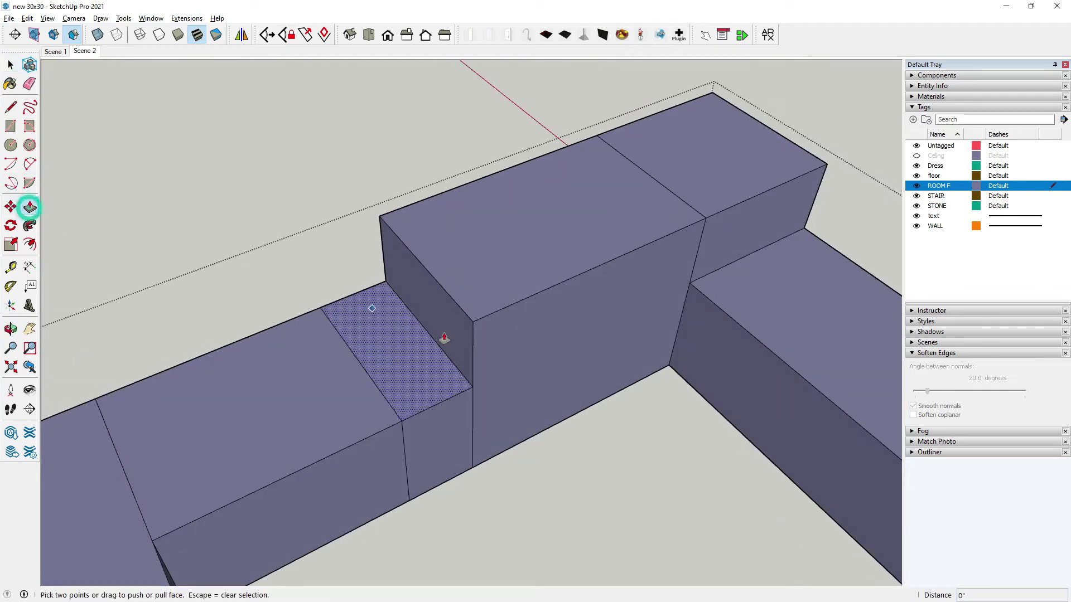
left_click(451, 340)
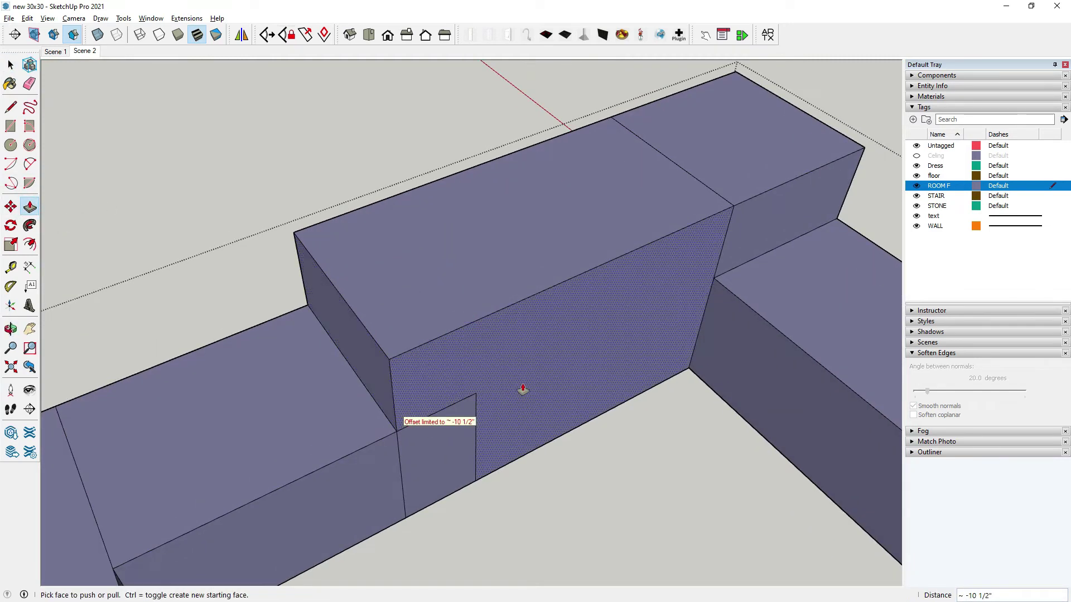
left_click(522, 389)
middle_click_drag(523, 389, 502, 411)
scroll(502, 411, "down", 3)
scroll(279, 267, "up", 1)
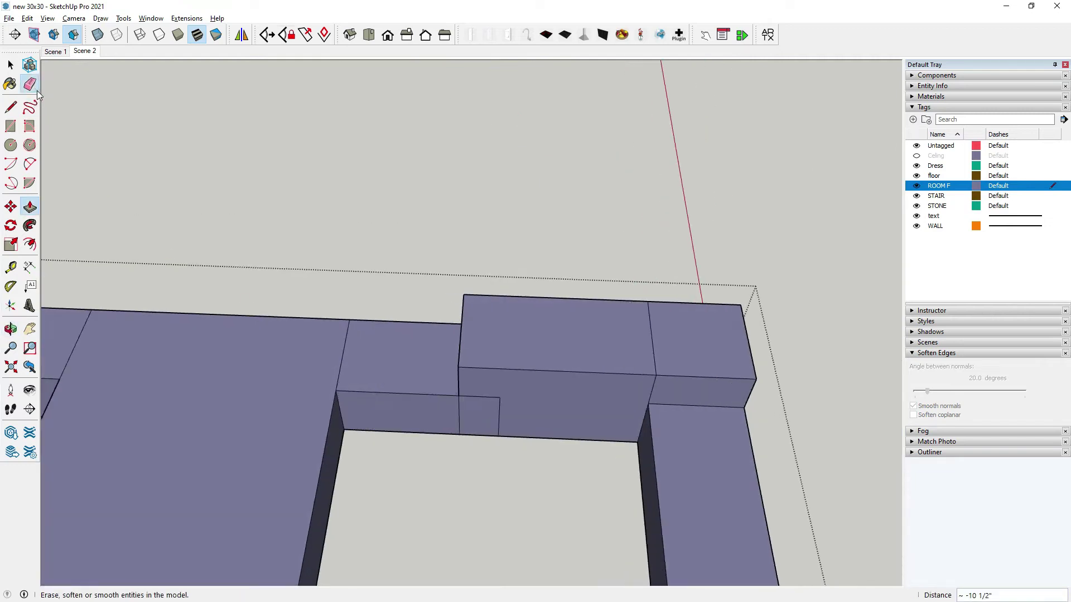
Erase the leftover edges on the front face and orbit around the group to check it.
left_click(30, 84)
middle_click_drag(391, 362, 478, 410)
left_click_drag(505, 413, 471, 396)
middle_click_drag(471, 395, 572, 348)
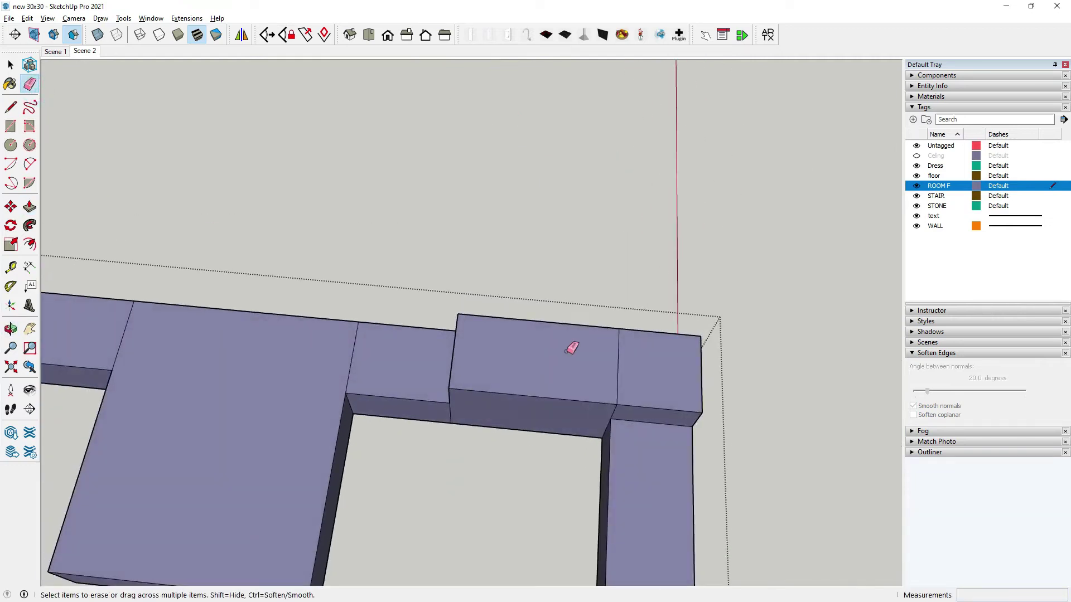
scroll(563, 351, "down", 3)
scroll(351, 333, "up", 2)
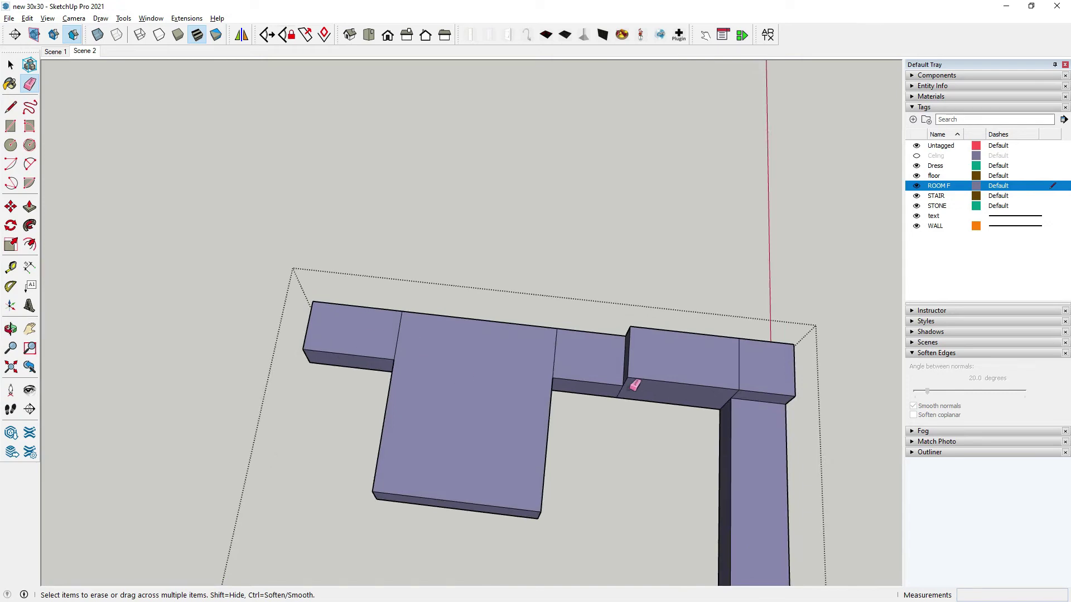
scroll(696, 388, "up", 1)
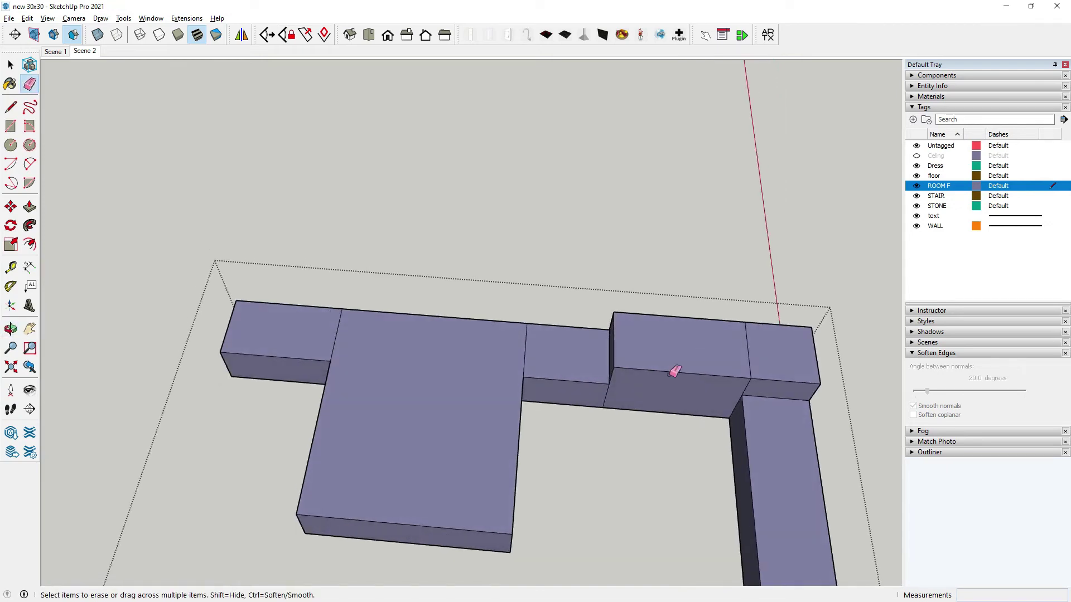
scroll(720, 387, "up", 1)
scroll(834, 343, "down", 1)
scroll(834, 340, "down", 2)
mouse_move(675, 323)
middle_mouse_down()
mouse_move(662, 370)
mouse_move(86, 184)
middle_mouse_up()
left_click(11, 64)
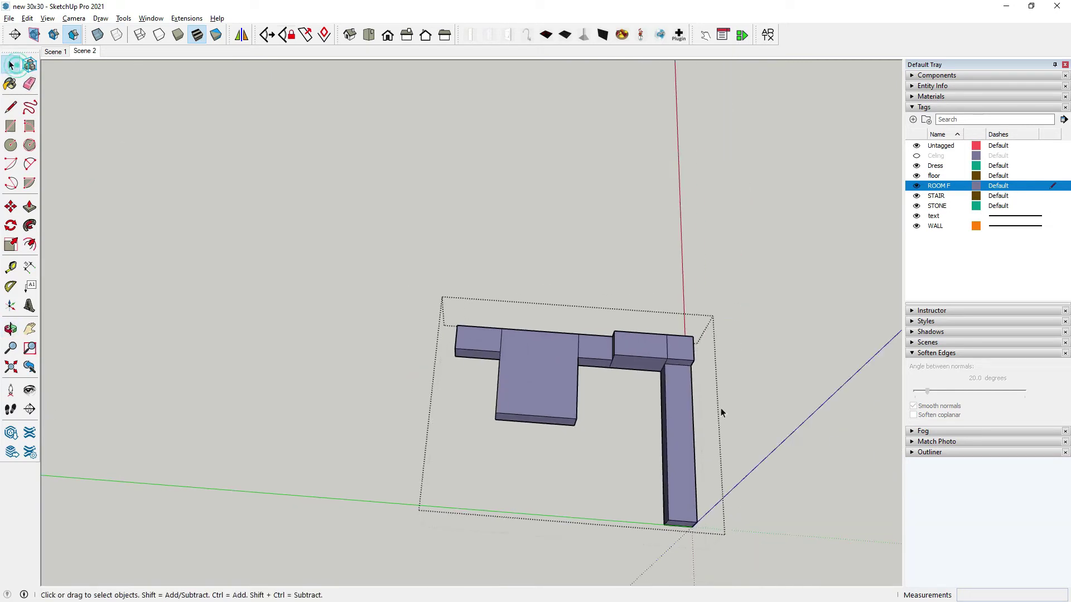
scroll(675, 435, "up", 2)
scroll(675, 435, "down", 2)
mouse_move(675, 435)
middle_mouse_down()
mouse_move(825, 299)
mouse_move(517, 363)
middle_mouse_up()
scroll(417, 390, "up", 5)
middle_click_drag(417, 390, 364, 491)
scroll(520, 380, "up", 3)
scroll(514, 393, "up", 2)
scroll(547, 246, "down", 1)
mouse_move(547, 245)
middle_mouse_down()
mouse_move(640, 381)
mouse_move(692, 360)
mouse_move(581, 290)
middle_mouse_up()
scroll(634, 328, "up", 2)
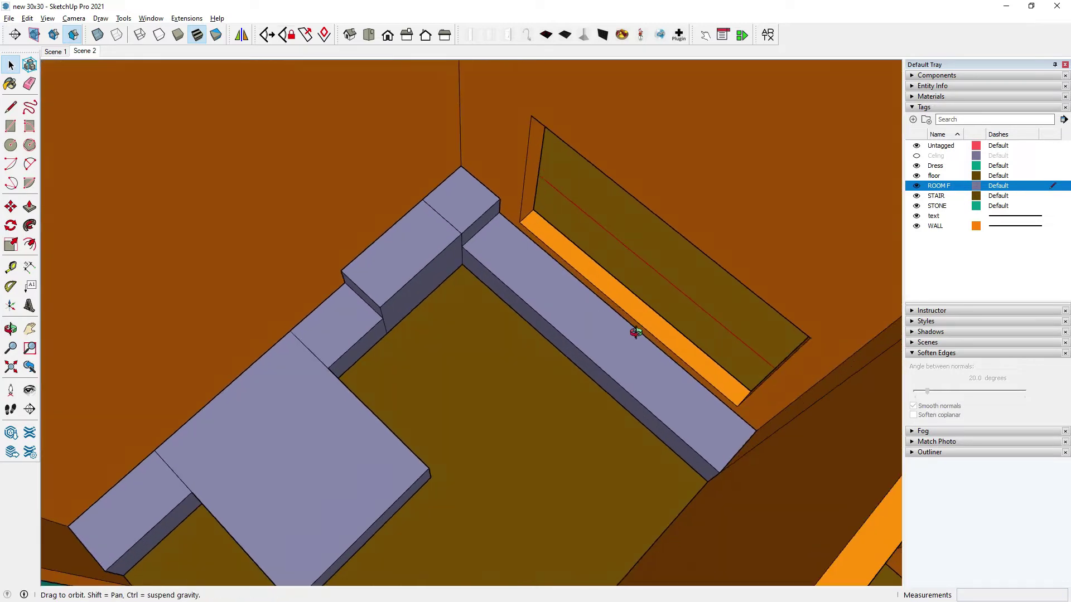
scroll(641, 335, "up", 2)
scroll(566, 335, "up", 1)
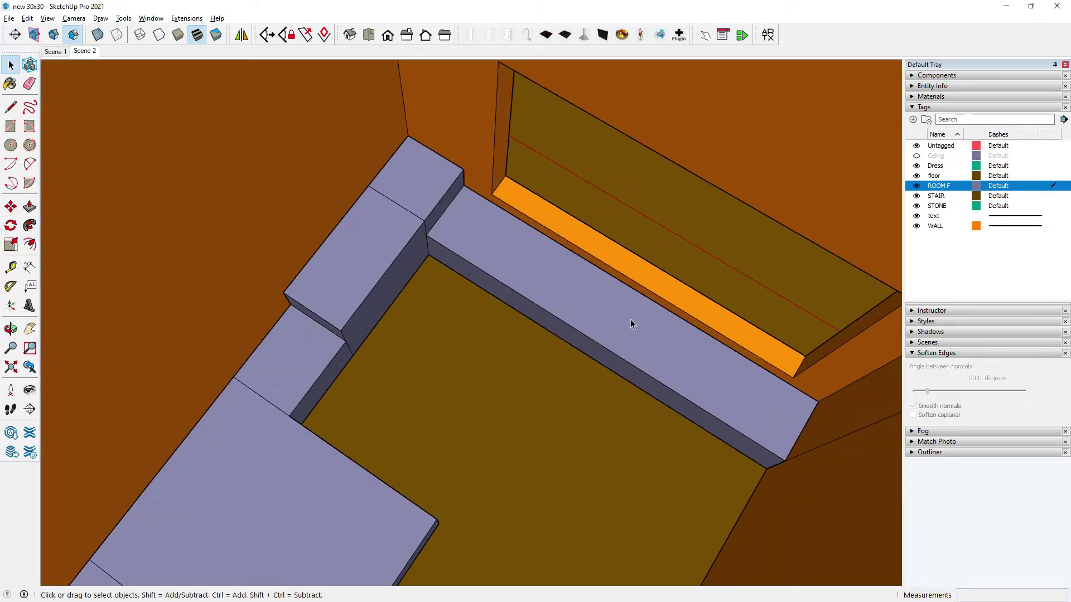
scroll(630, 323, "down", 2)
scroll(687, 296, "down", 1)
scroll(725, 301, "up", 3)
scroll(725, 301, "up", 1)
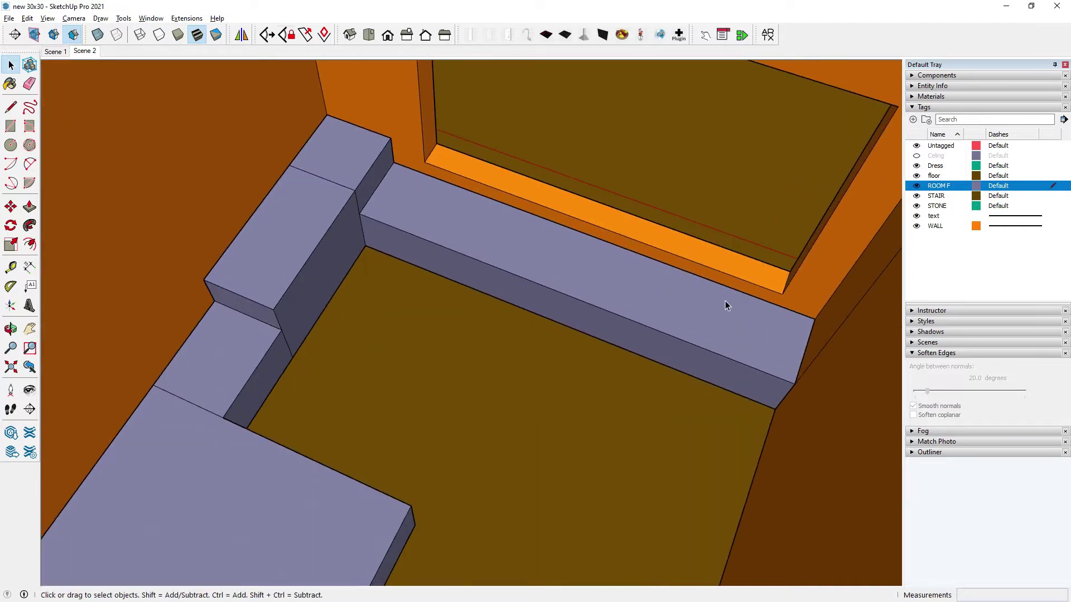
scroll(614, 324, "down", 1)
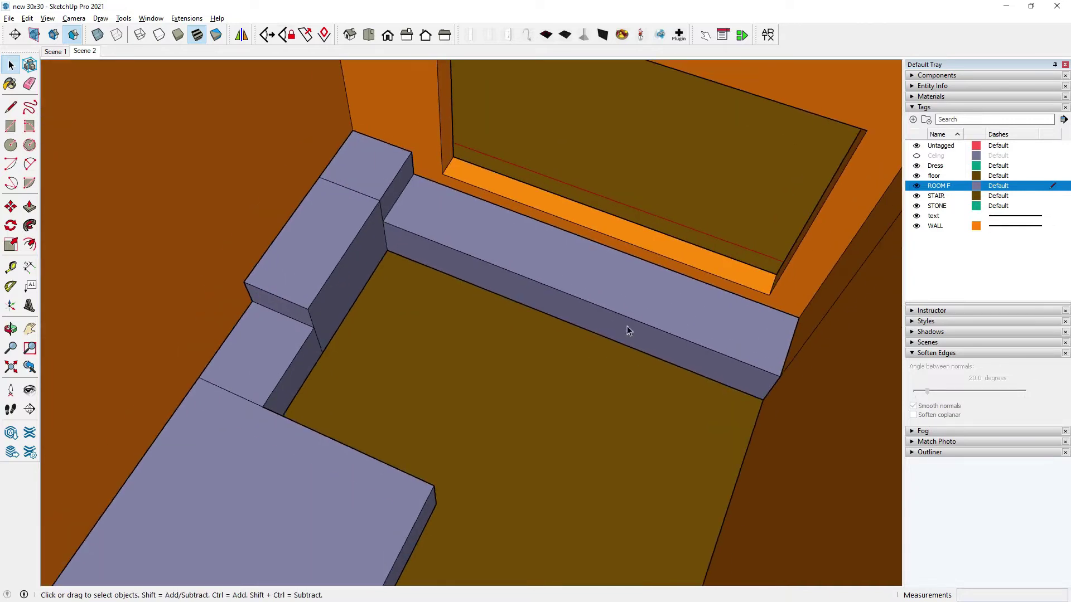
scroll(634, 306, "down", 1)
scroll(547, 329, "down", 2)
scroll(628, 303, "up", 2)
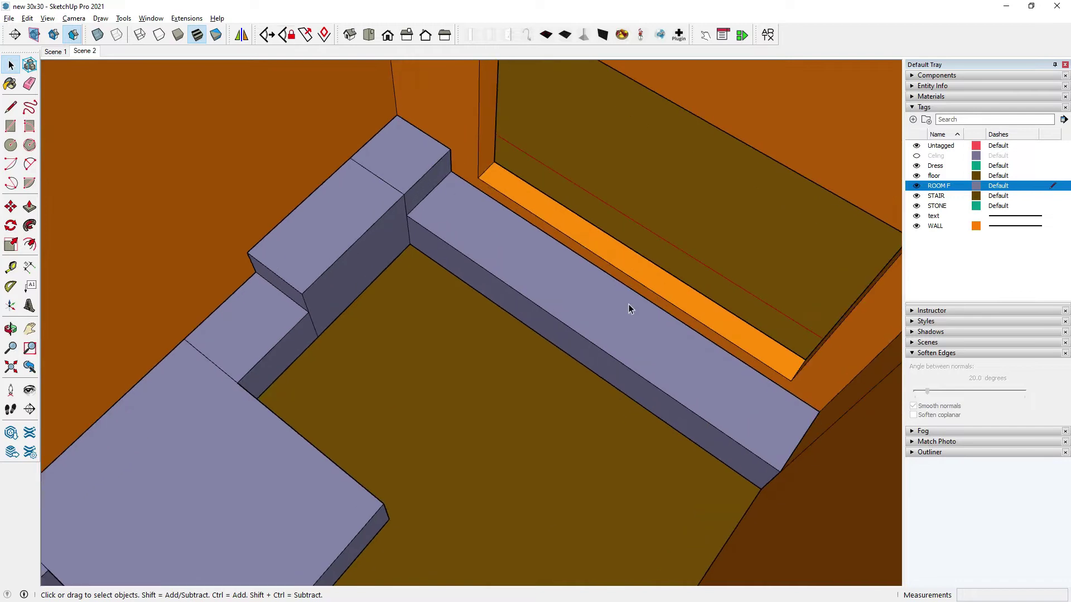
scroll(568, 343, "up", 2)
middle_click_drag(575, 354, 614, 360)
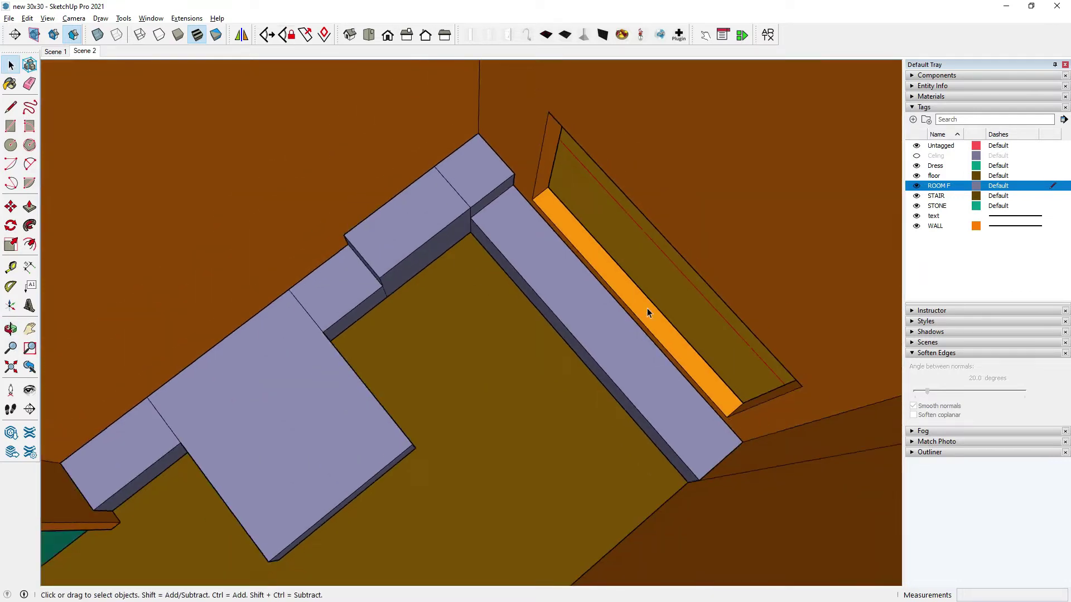
mouse_move(534, 275)
middle_mouse_down()
mouse_move(614, 279)
mouse_move(502, 234)
middle_mouse_up()
scroll(638, 280, "down", 3)
scroll(357, 189, "up", 3)
scroll(358, 193, "up", 2)
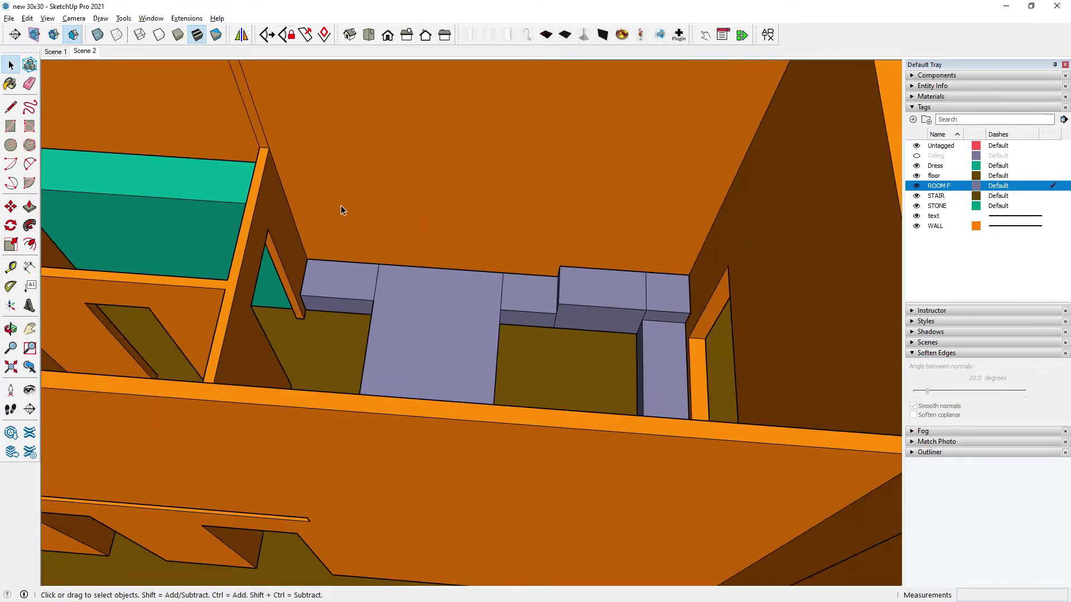
mouse_move(362, 244)
middle_mouse_down()
mouse_move(377, 256)
mouse_move(685, 299)
mouse_move(383, 305)
middle_mouse_up()
scroll(684, 295, "down", 3)
scroll(383, 305, "up", 2)
scroll(382, 311, "up", 2)
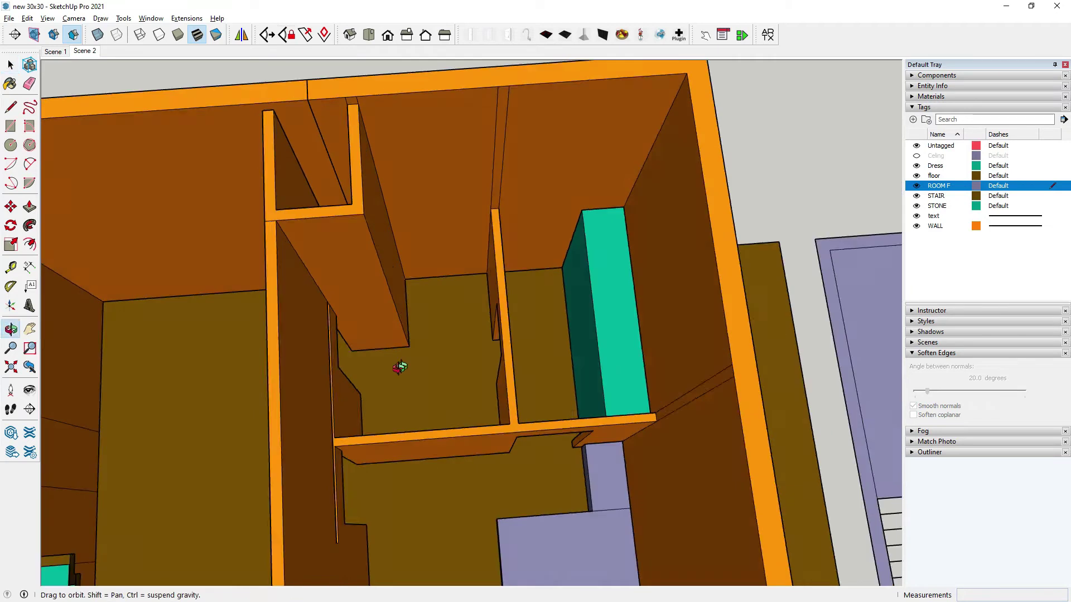
scroll(451, 357, "up", 1)
mouse_move(452, 357)
middle_mouse_down()
mouse_move(279, 399)
mouse_move(318, 333)
middle_mouse_up()
scroll(318, 333, "up", 1)
mouse_move(465, 431)
middle_mouse_down()
mouse_move(521, 426)
mouse_move(237, 335)
middle_mouse_up()
scroll(390, 440, "up", 1)
scroll(426, 449, "down", 3)
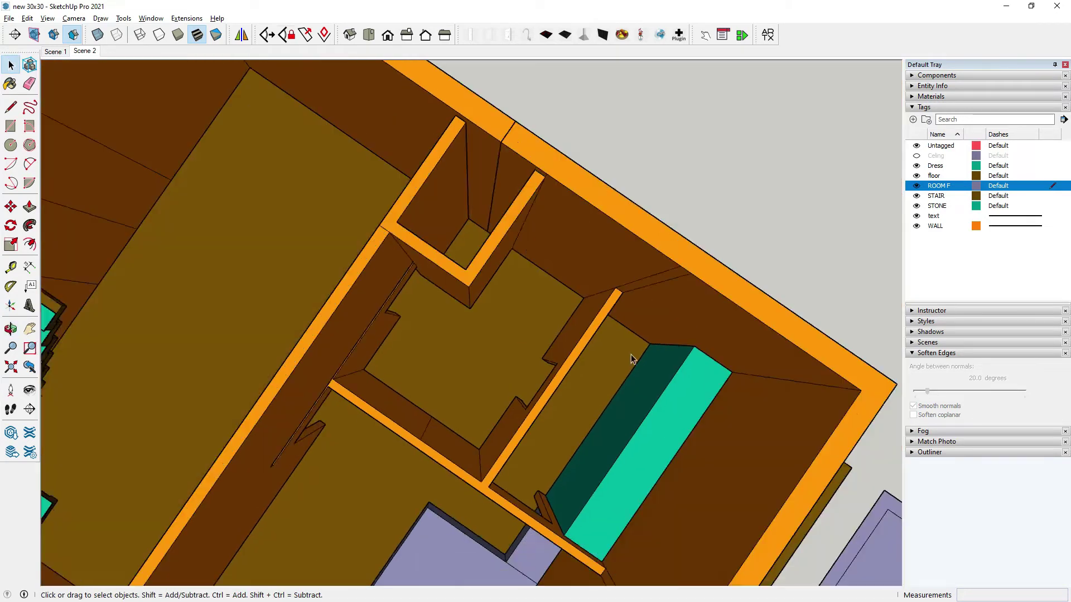
scroll(631, 359, "down", 3)
scroll(430, 418, "down", 2)
scroll(541, 375, "down", 1)
middle_click_drag(541, 375, 259, 336)
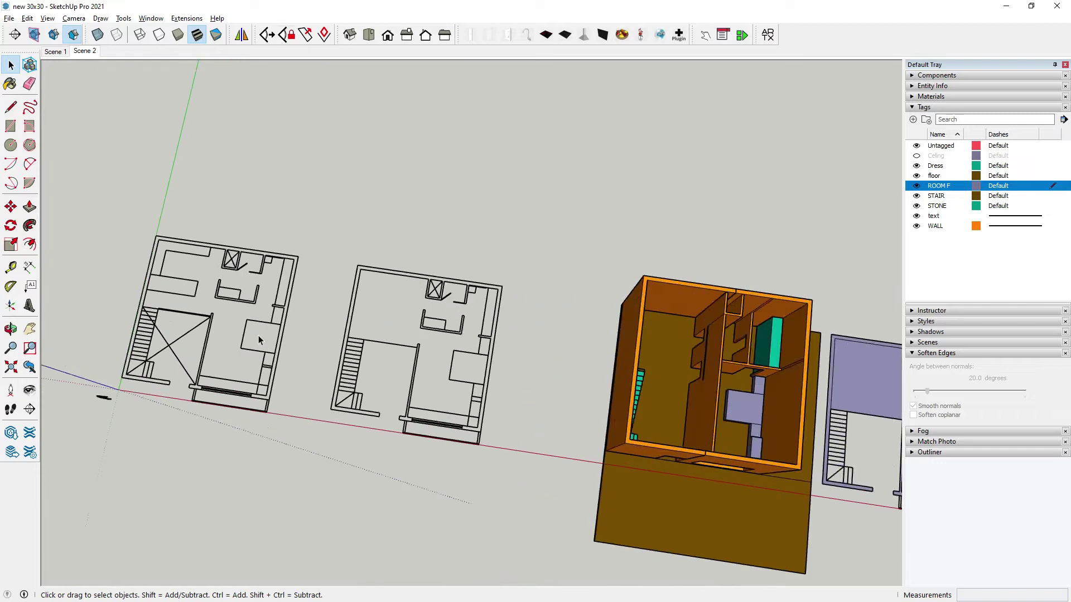
scroll(259, 336, "up", 2)
scroll(255, 290, "up", 2)
scroll(241, 309, "up", 1)
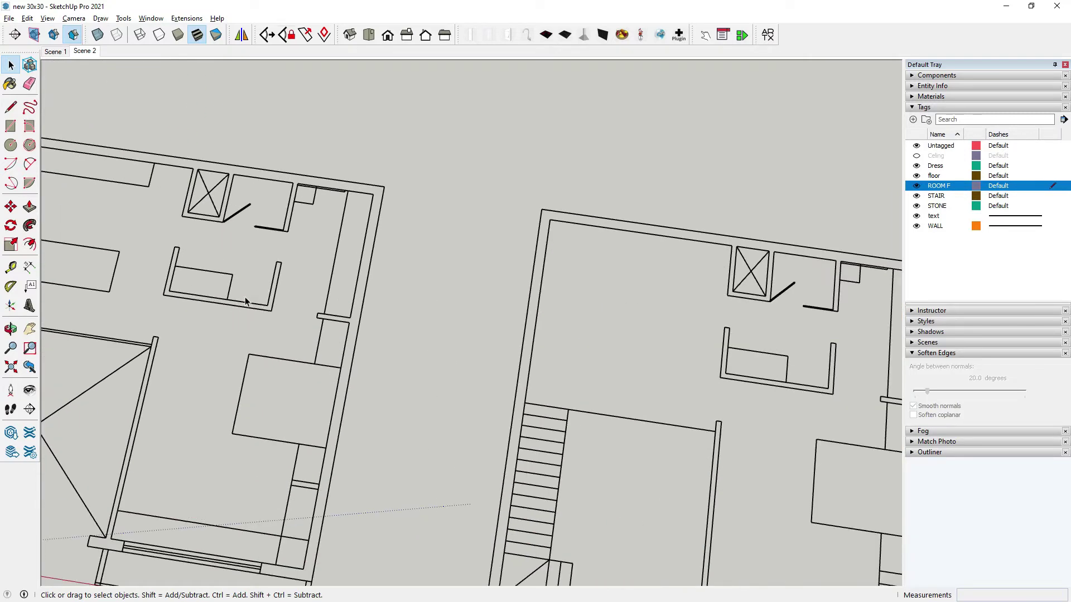
left_click(29, 267)
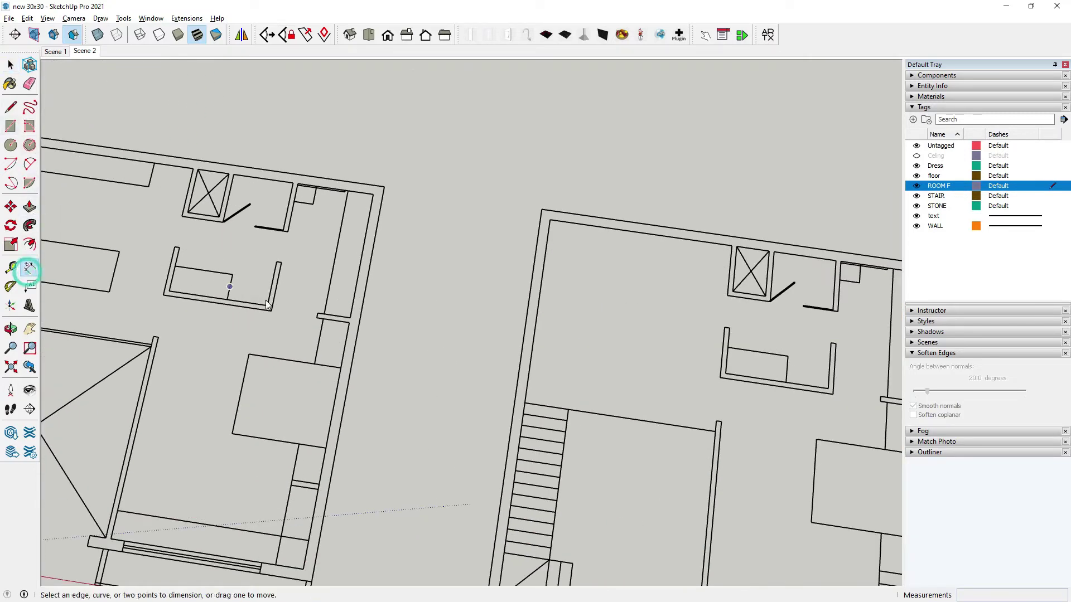
scroll(224, 300, "up", 1)
left_click(222, 299)
scroll(239, 298, "up", 1)
left_click(267, 306)
scroll(272, 296, "up", 1)
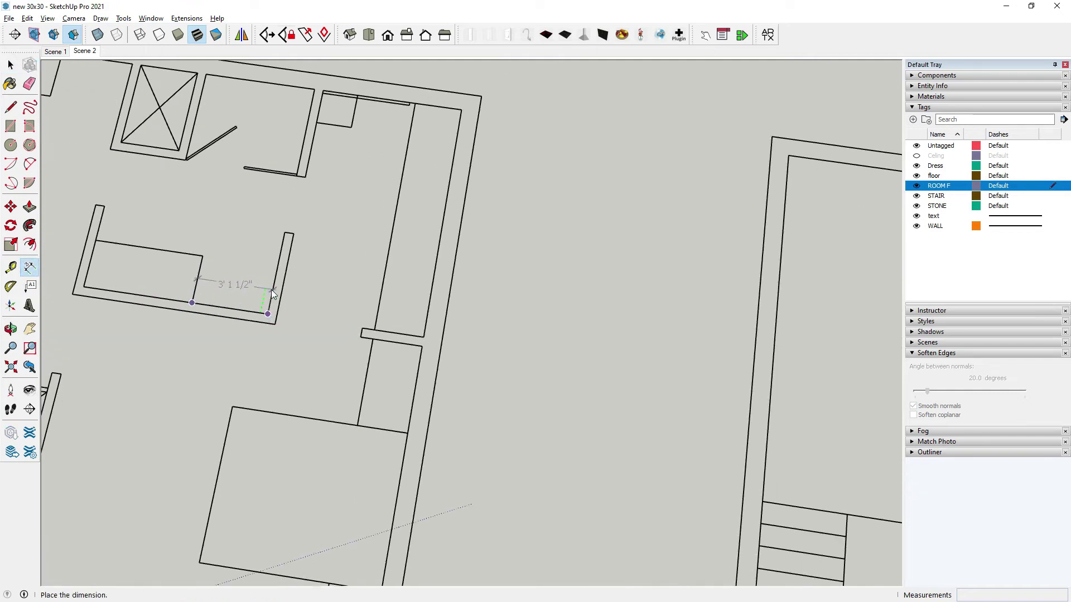
key("Escape")
left_click(192, 303)
key("Escape")
scroll(183, 222, "down", 1)
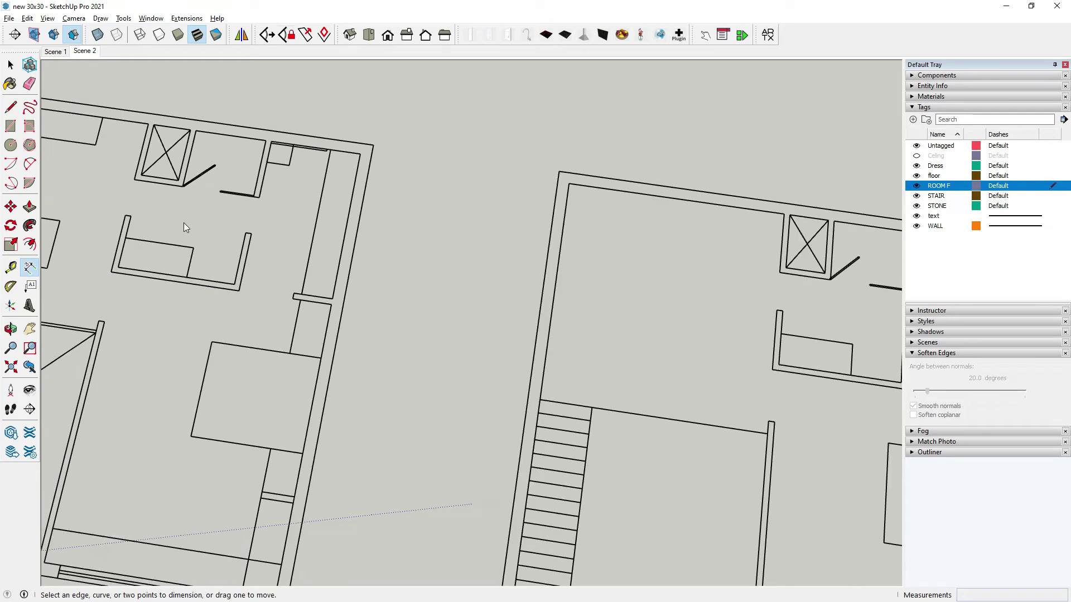
scroll(167, 218, "down", 2)
key("space")
scroll(148, 262, "down", 2)
Tilt and zoom to a level view of the interior orange wall.
scroll(146, 319, "down", 2)
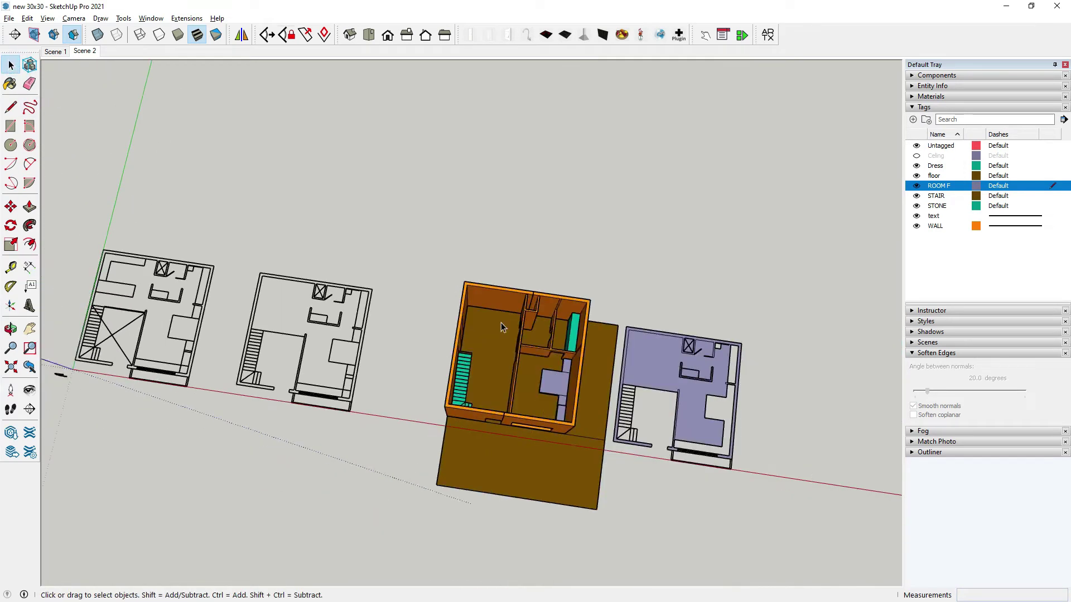
scroll(574, 375, "up", 5)
scroll(621, 384, "up", 3)
mouse_move(620, 384)
middle_mouse_down()
mouse_move(516, 460)
mouse_move(384, 455)
mouse_move(655, 306)
mouse_move(675, 477)
mouse_move(586, 580)
middle_mouse_up()
scroll(482, 175, "up", 5)
scroll(363, 203, "up", 3)
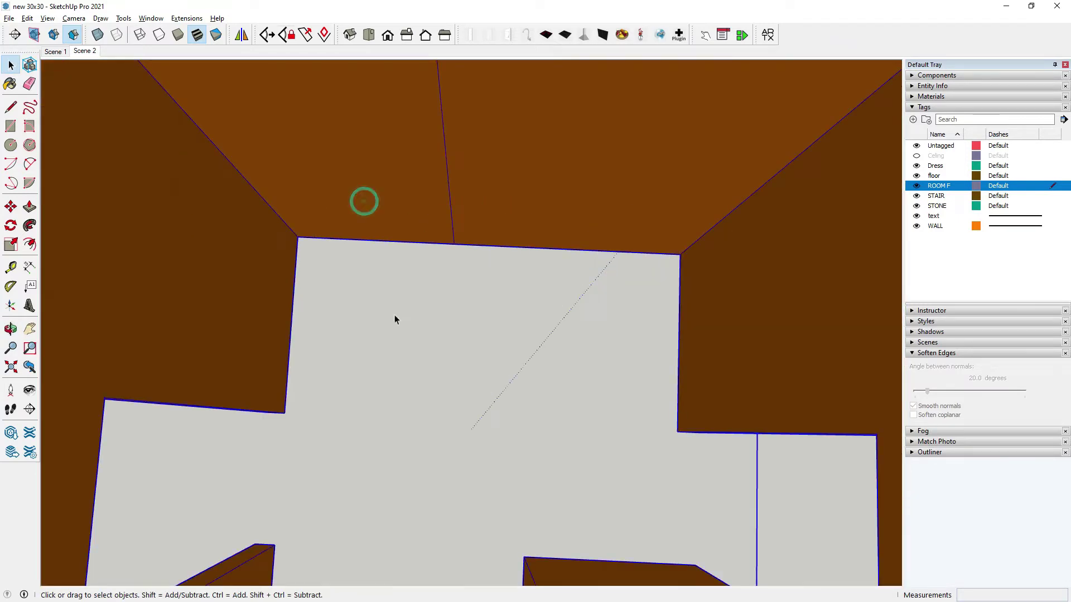
scroll(394, 319, "down", 3)
scroll(354, 212, "up", 1)
scroll(349, 227, "up", 3)
scroll(411, 302, "down", 2)
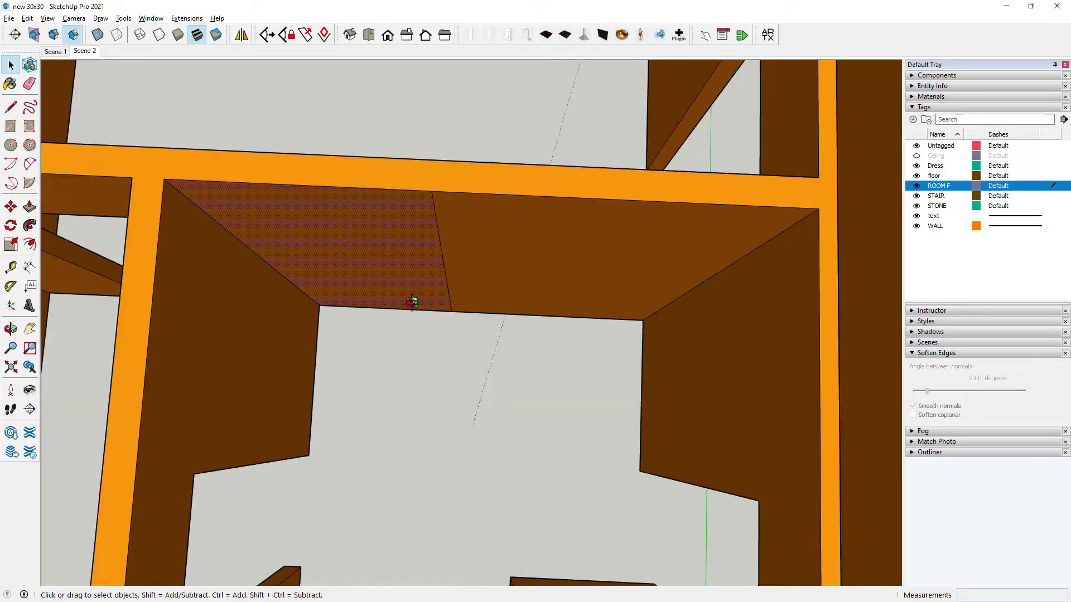
middle_click_drag(412, 302, 391, 335)
Place a trial 3' 1 1/2" width dimension across the wall, then erase it.
left_click(30, 267)
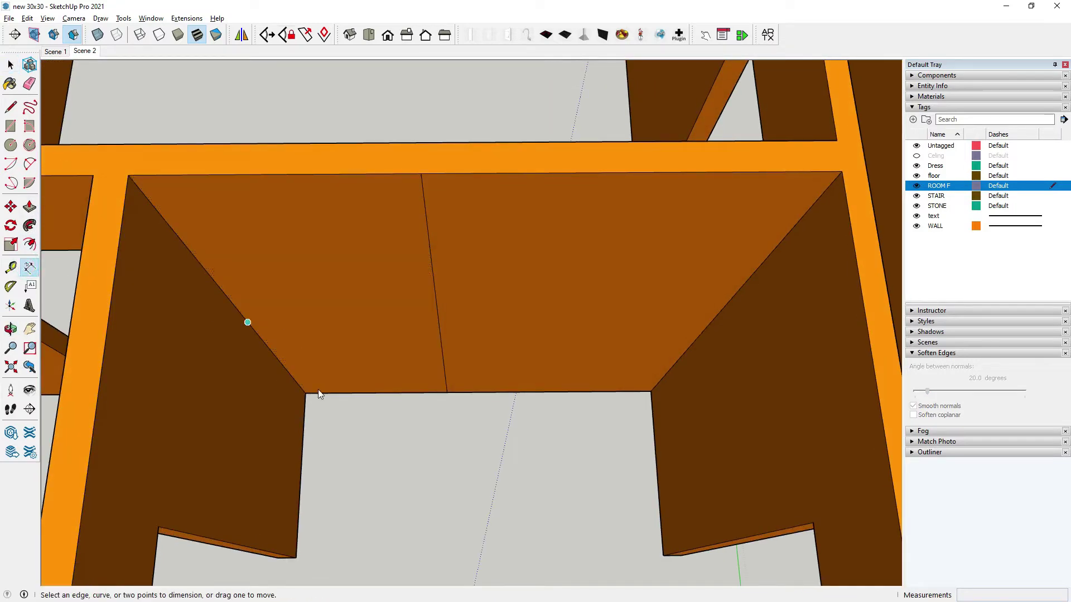
scroll(312, 394, "up", 2)
left_click(304, 394)
left_click(475, 394)
left_click(474, 415)
key("e")
scroll(391, 382, "up", 1)
left_click(430, 426)
scroll(501, 429, "down", 1)
middle_click_drag(500, 430, 128, 225)
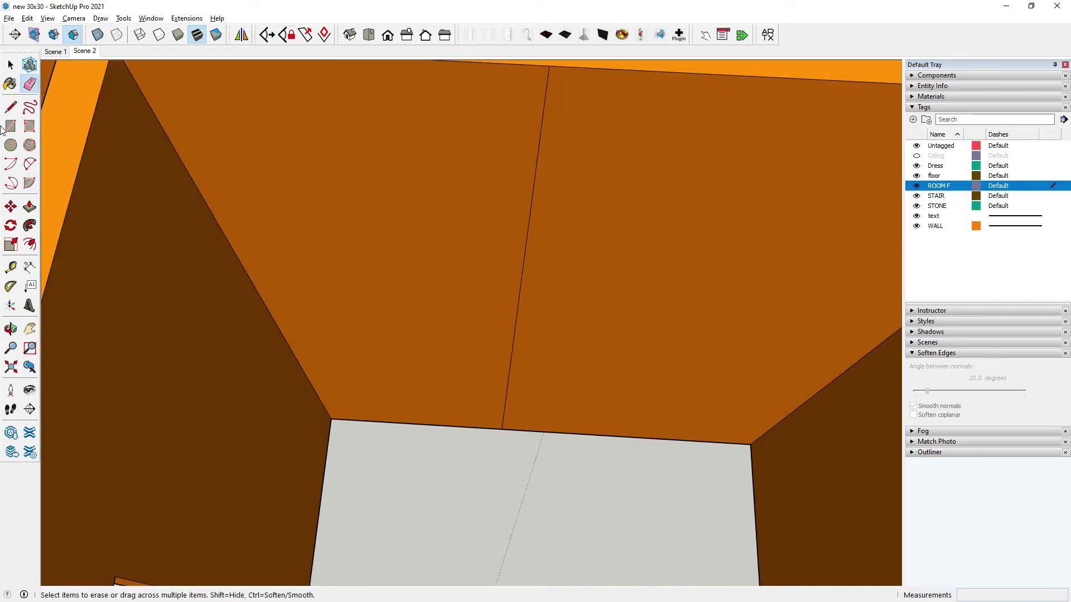
Make WALL the active tag and draw lines splitting off the wall face's lower strip.
left_click(11, 107)
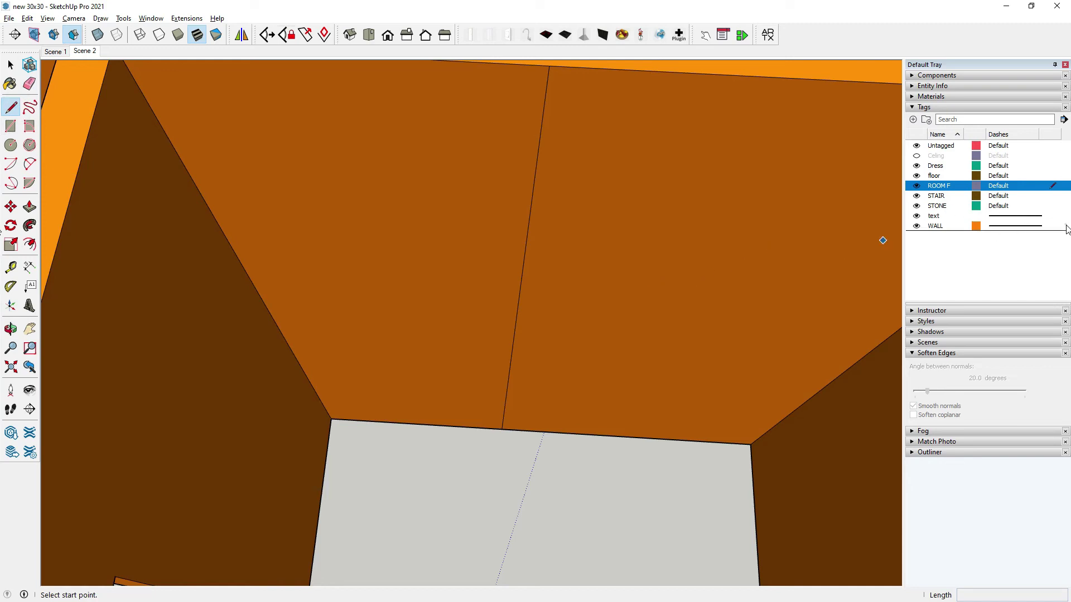
left_click(1066, 227)
left_click(1054, 226)
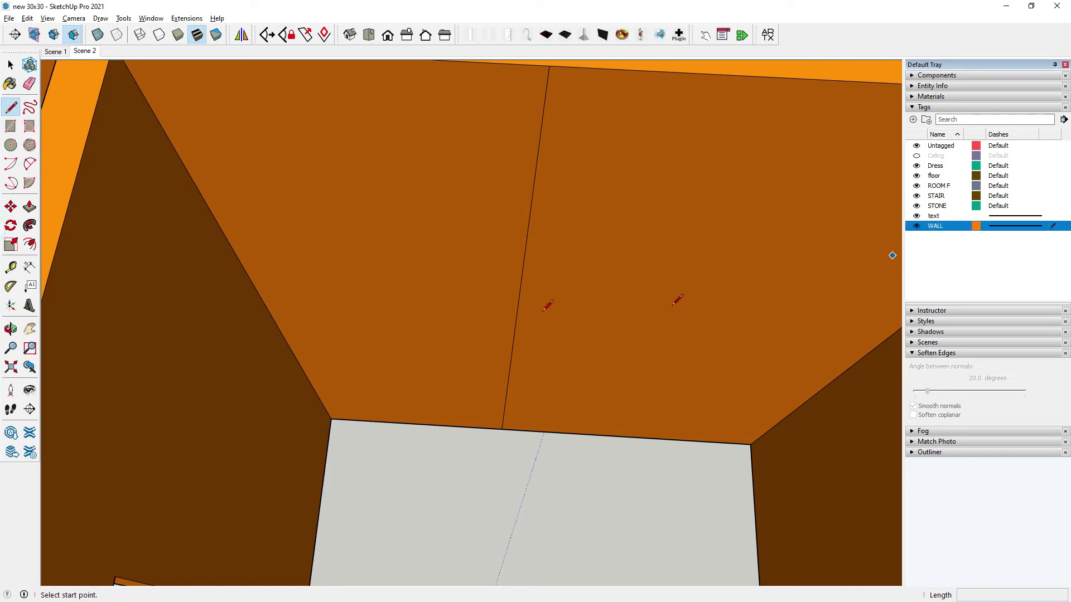
left_click(508, 424)
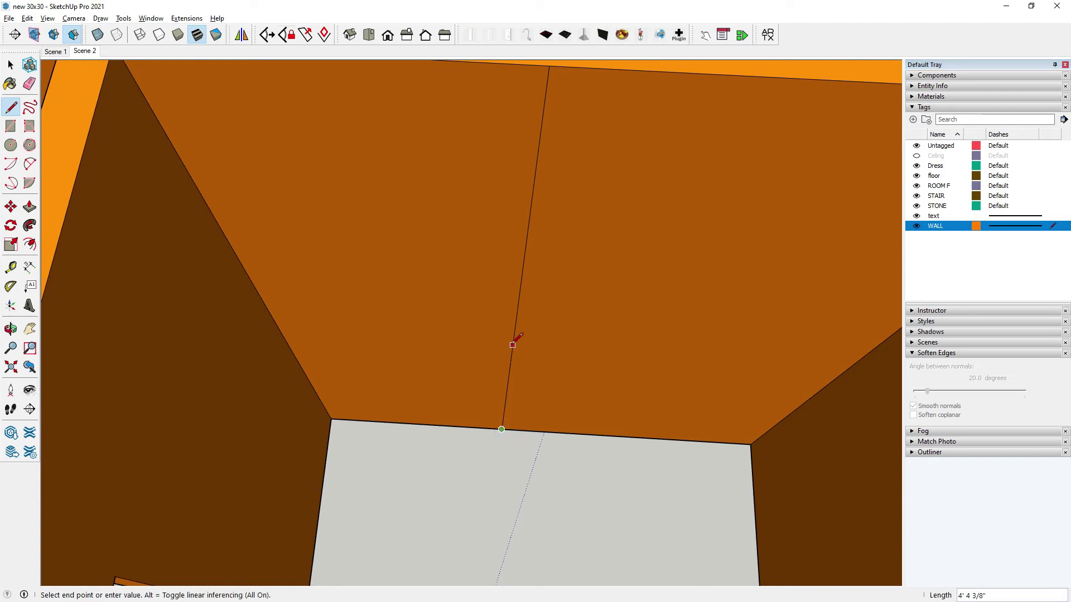
type("4")
key("Return")
left_click(512, 354)
left_click(290, 342)
Push the lower wall strip out 5" into a shallow ledge.
left_click(30, 206)
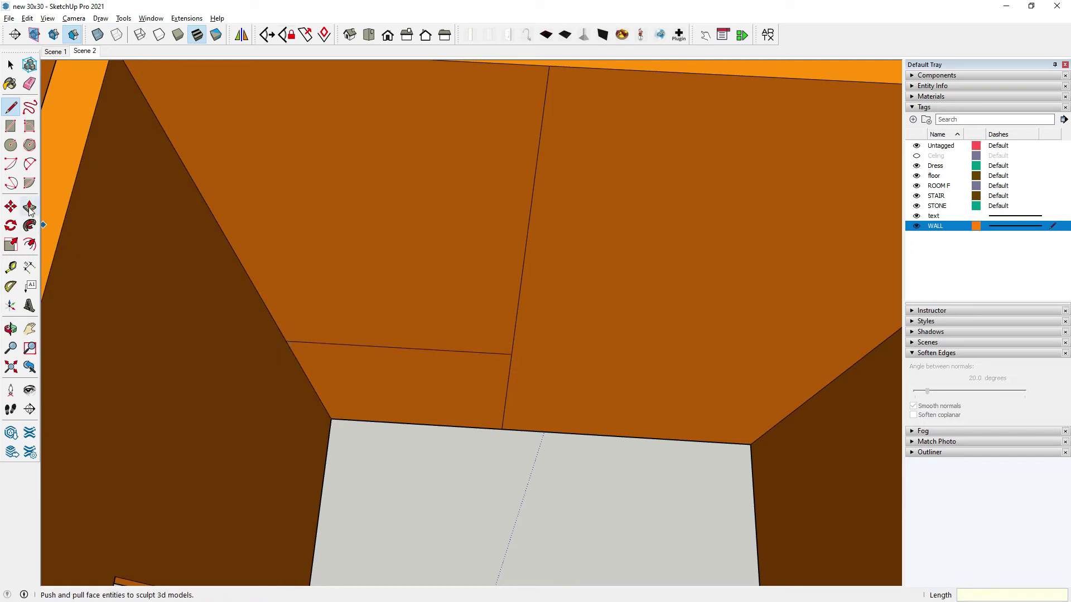
left_click_drag(414, 390, 415, 401)
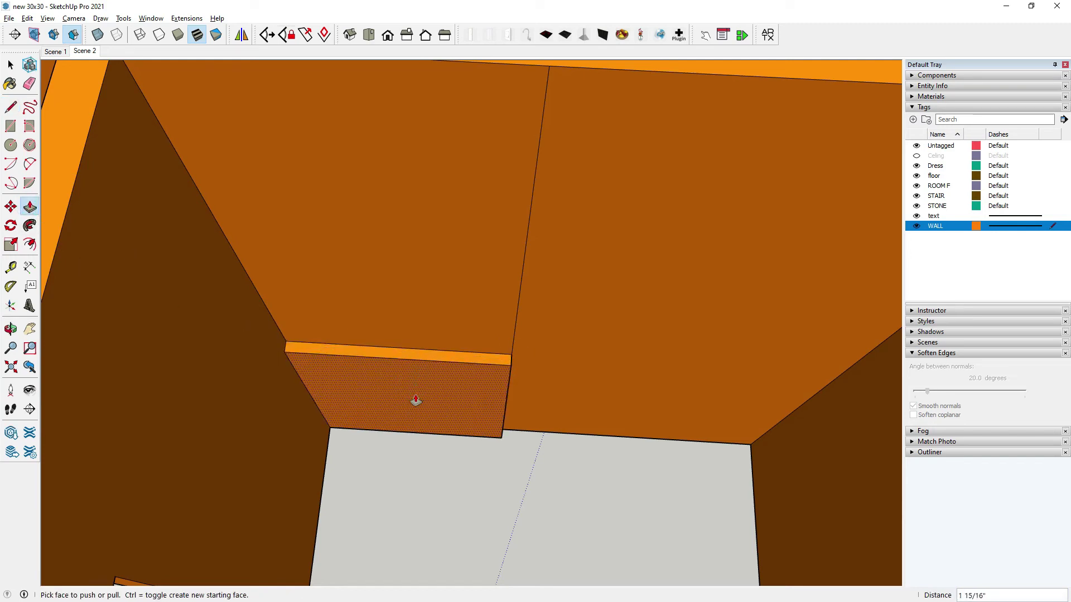
left_click(415, 401)
left_click(11, 65)
mouse_move(424, 184)
middle_mouse_down()
mouse_move(484, 189)
mouse_move(617, 242)
mouse_move(645, 283)
mouse_move(624, 401)
middle_mouse_up()
scroll(603, 329, "up", 3)
Add a new purple BATH ROOM F tag to the Tags list and change the active tag.
mouse_move(139, 314)
middle_mouse_down()
mouse_move(396, 311)
mouse_move(477, 382)
mouse_move(718, 268)
middle_mouse_up()
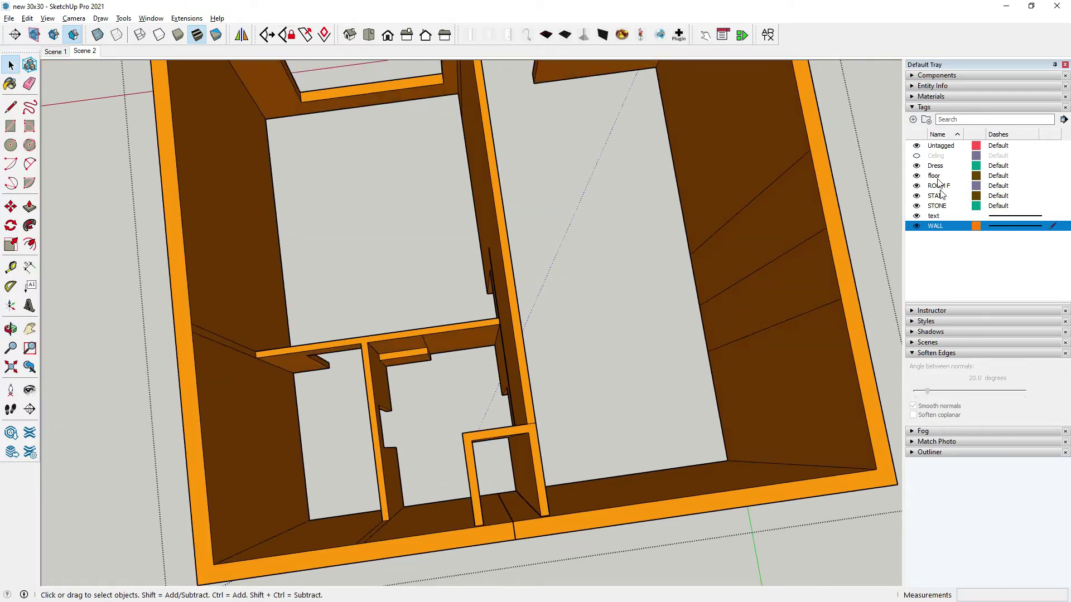
left_click(913, 119)
type("TH ROOM F")
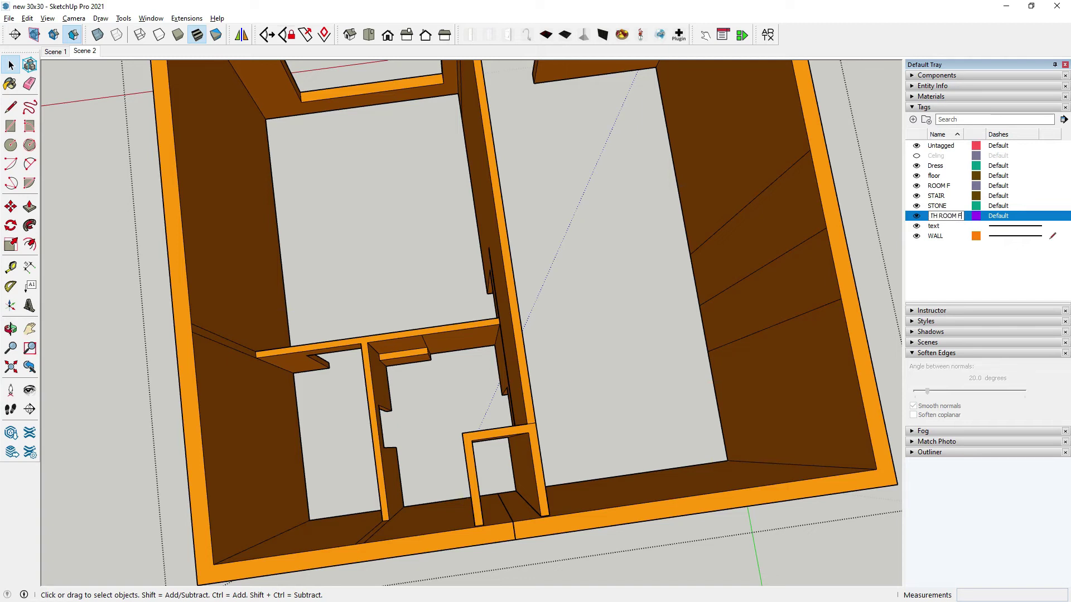
left_click(1009, 285)
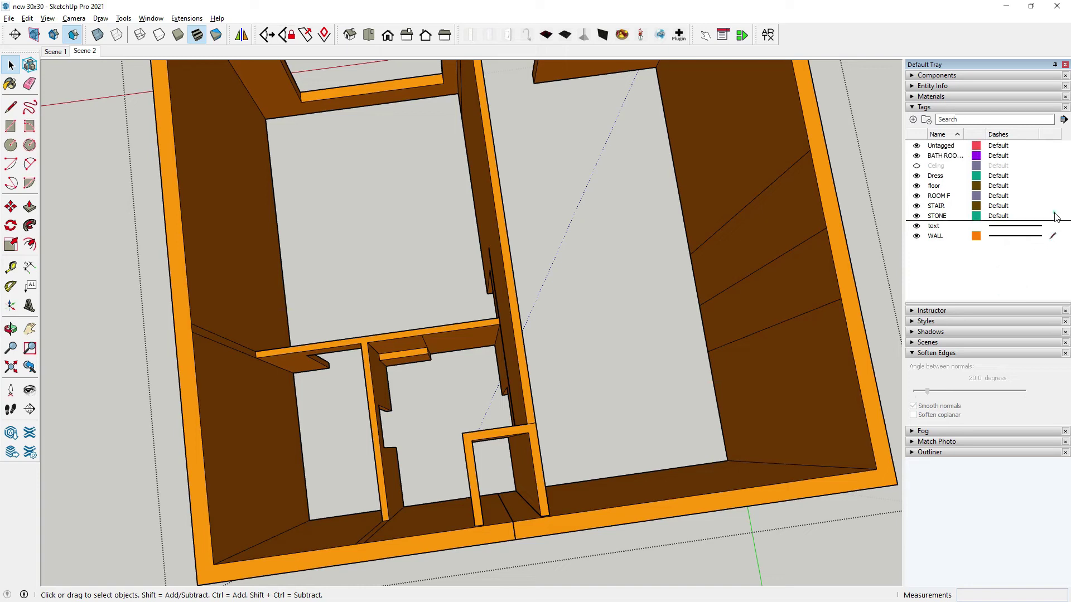
left_click(1054, 217)
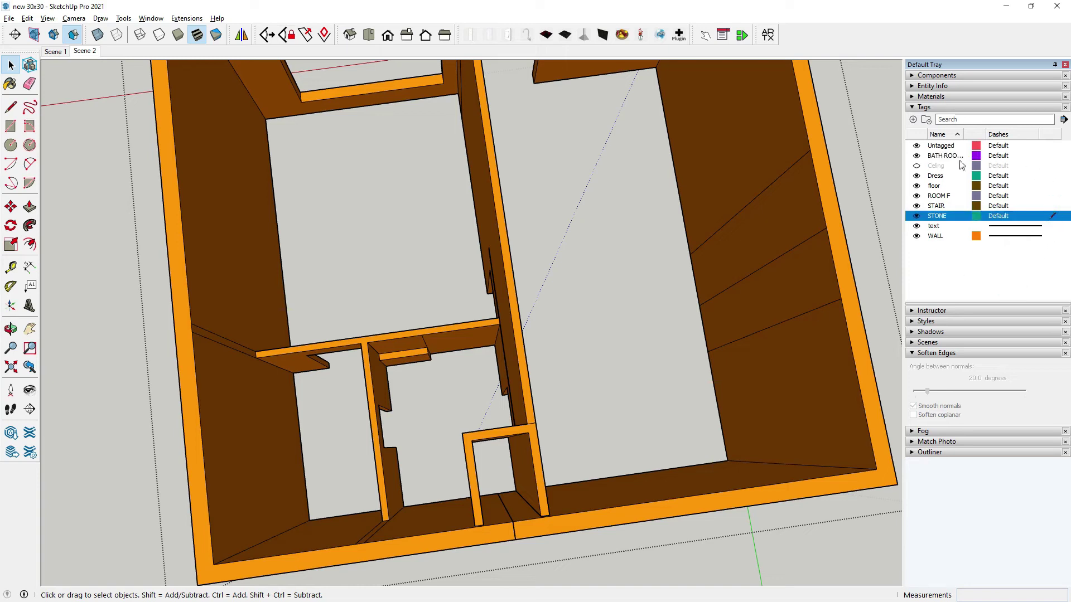
left_click(1050, 157)
Zoom over the bathroom and start a line at its wall corner, then cancel it.
middle_click_drag(683, 294, 633, 299)
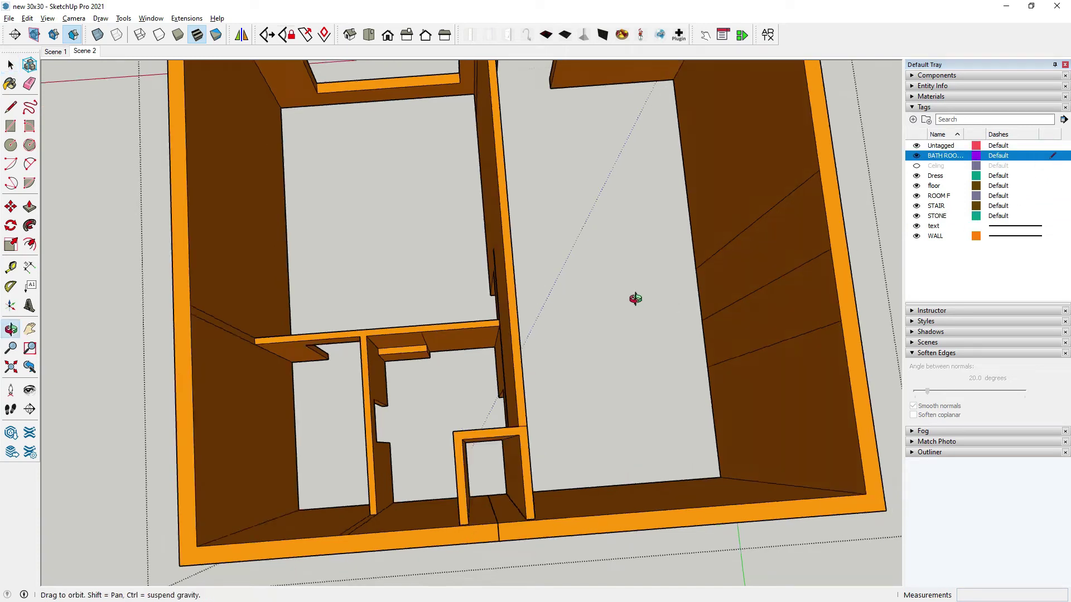
scroll(587, 352, "down", 3)
scroll(587, 357, "up", 5)
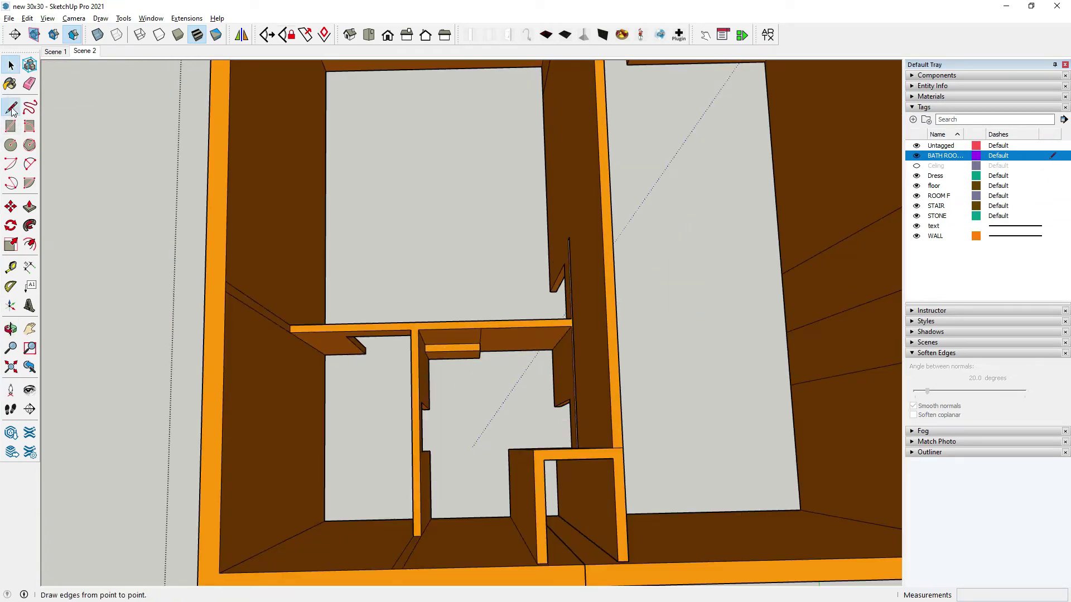
left_click(10, 107)
scroll(612, 413, "up", 2)
scroll(557, 363, "up", 3)
scroll(534, 328, "up", 2)
left_click(534, 328)
scroll(530, 357, "down", 1)
scroll(524, 374, "down", 2)
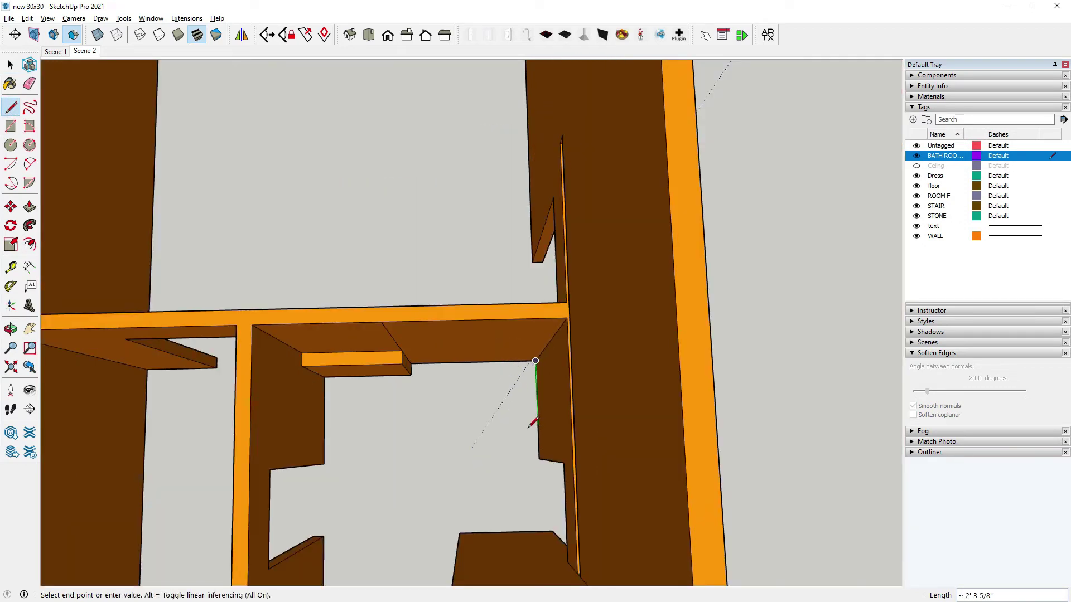
key("Escape")
scroll(402, 408, "up", 1)
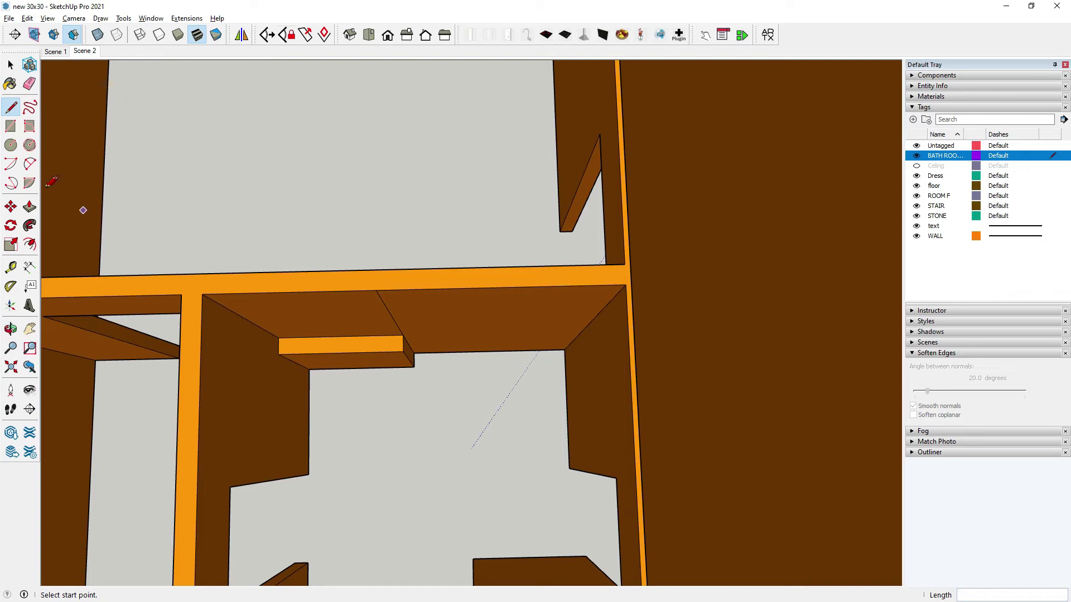
Draw a purple rectangle on the bathroom floor in the room's corner.
left_click(10, 126)
scroll(379, 390, "up", 1)
left_click(379, 396)
type("4'6,2'")
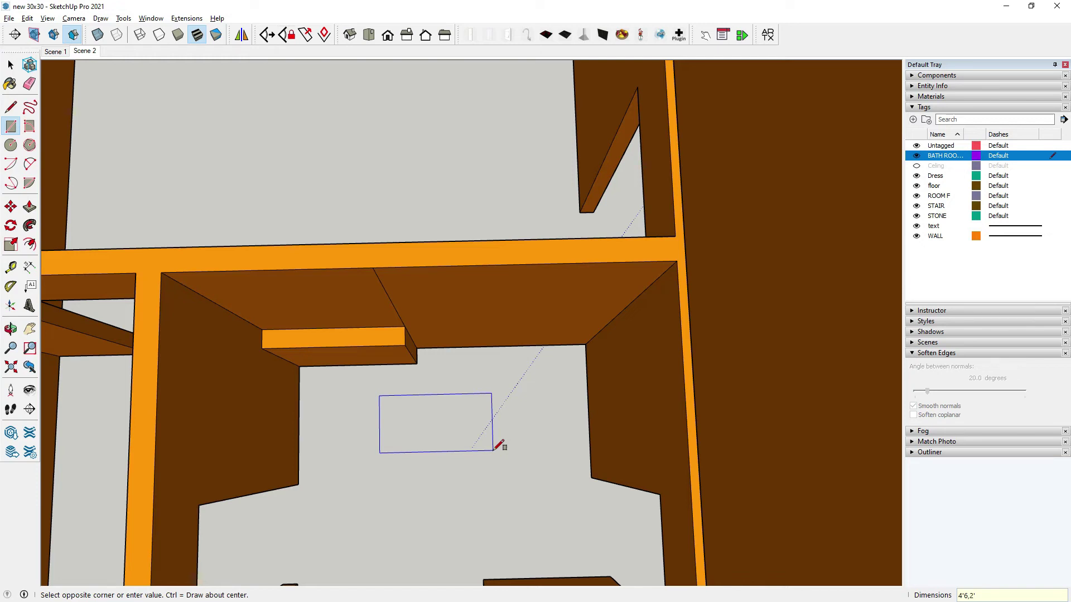
left_click(493, 450)
Pull the purple rectangle up into a thin box.
key("f")
key("p")
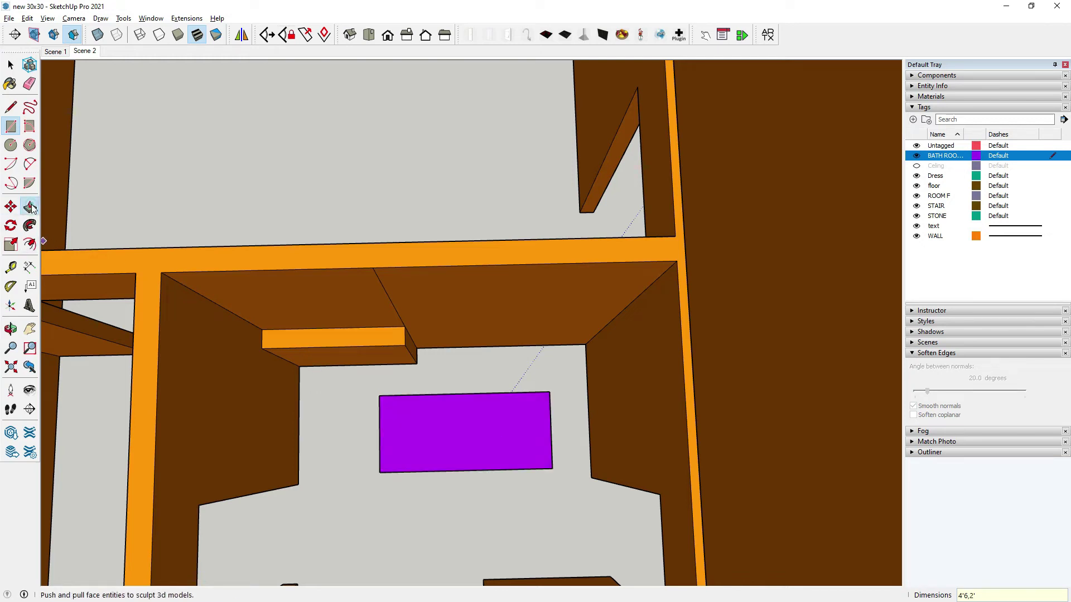
middle_click_drag(497, 447, 521, 397)
scroll(462, 505, "up", 3)
left_click(462, 505)
left_click(478, 473)
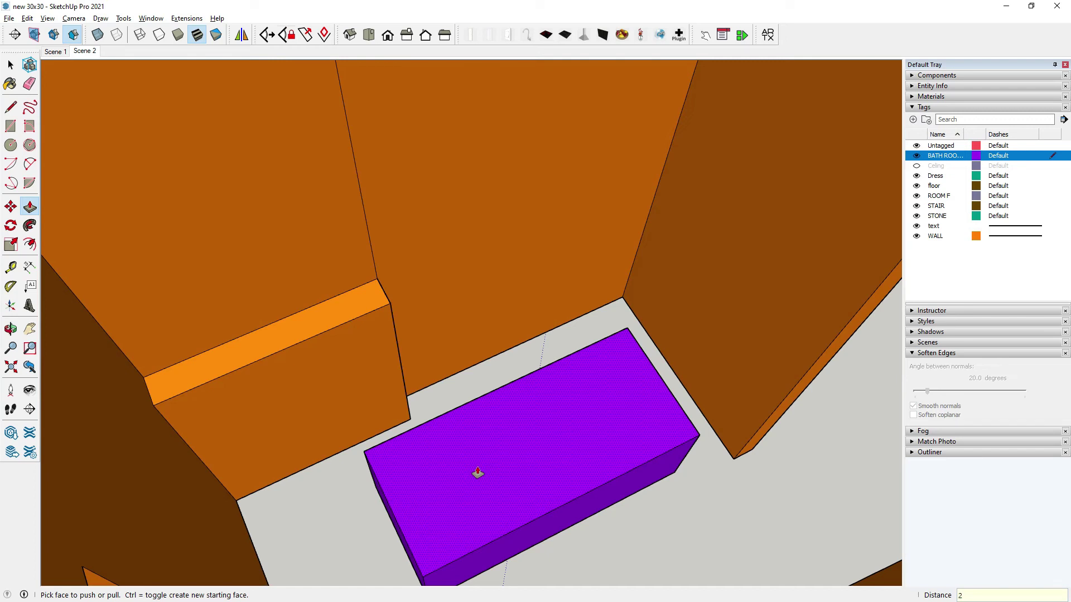
mouse_move(478, 473)
middle_mouse_down()
mouse_move(535, 485)
mouse_move(608, 346)
mouse_move(584, 397)
mouse_move(512, 447)
mouse_move(478, 510)
mouse_move(491, 273)
mouse_move(443, 487)
mouse_move(470, 452)
middle_mouse_up()
type("'")
Pull the purple block's top face higher and return to Select.
scroll(471, 451, "down", 3)
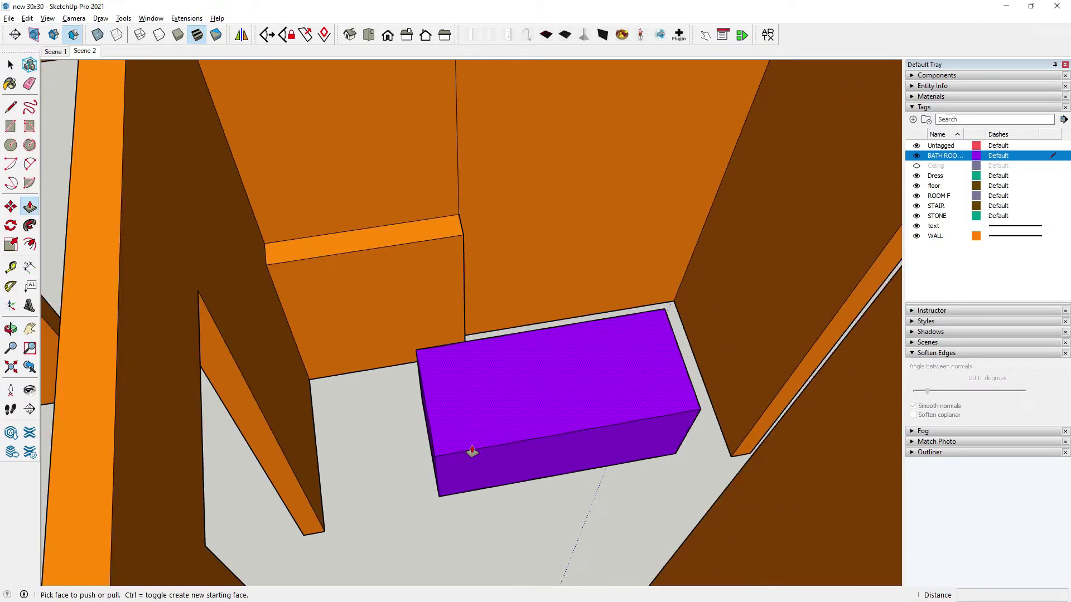
scroll(472, 414, "up", 2)
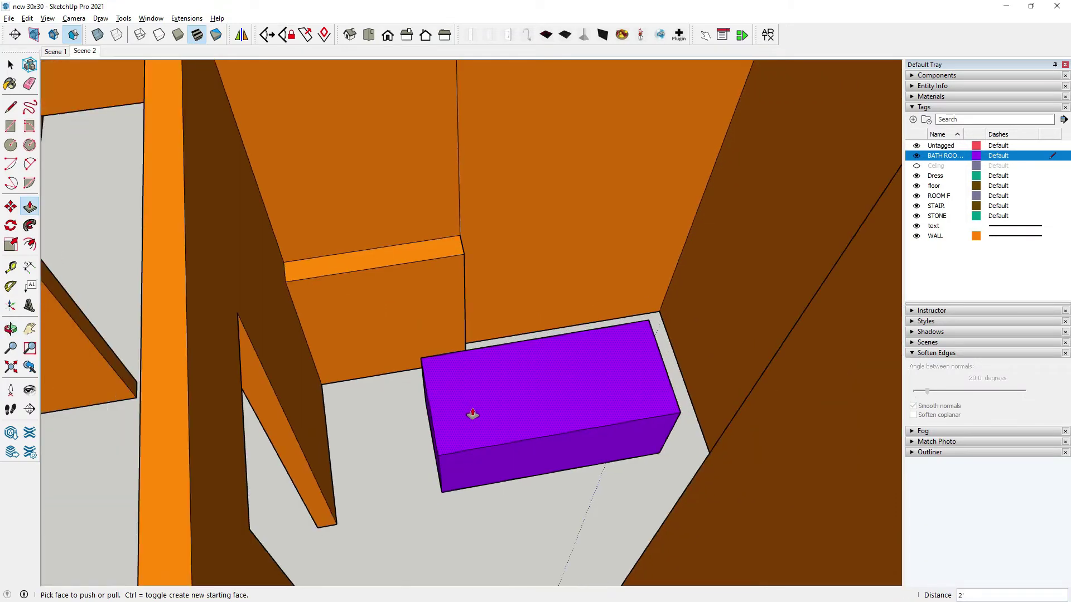
scroll(473, 414, "up", 1)
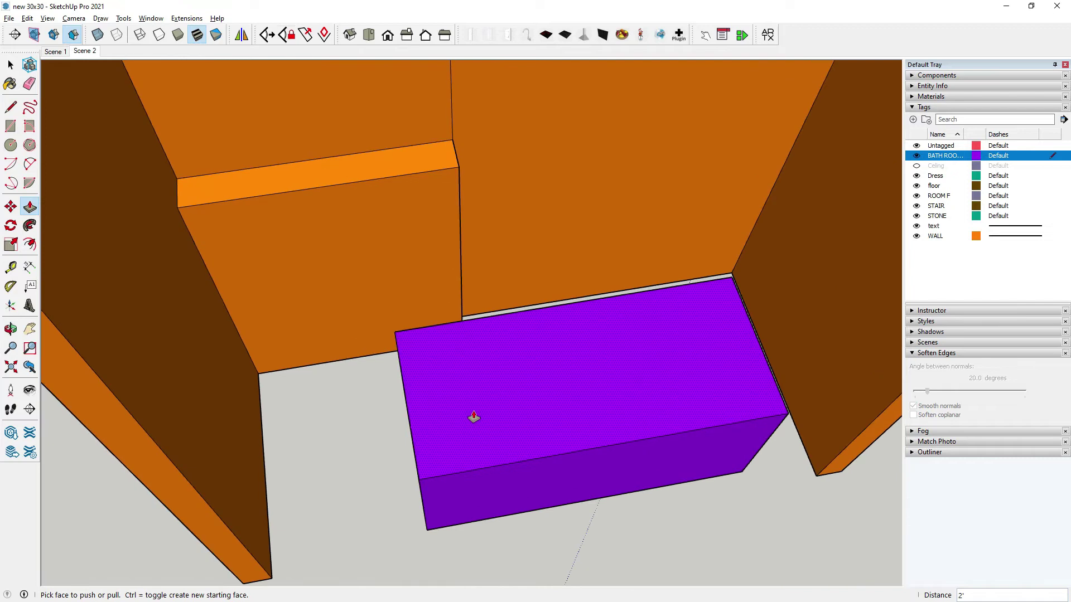
left_click(474, 417)
left_click(482, 407)
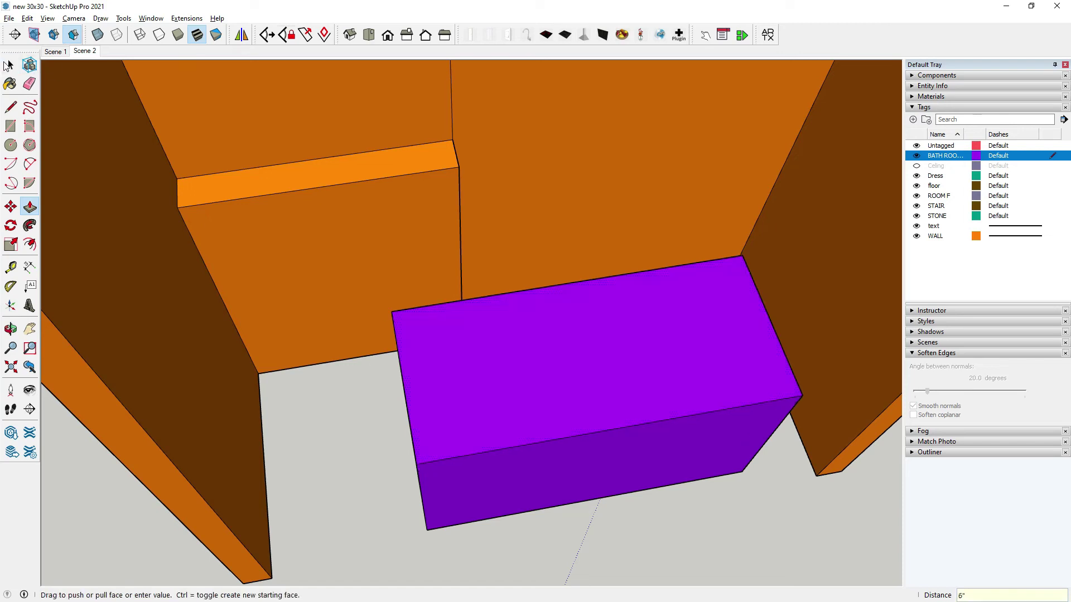
key("space")
middle_click_drag(453, 356, 483, 451)
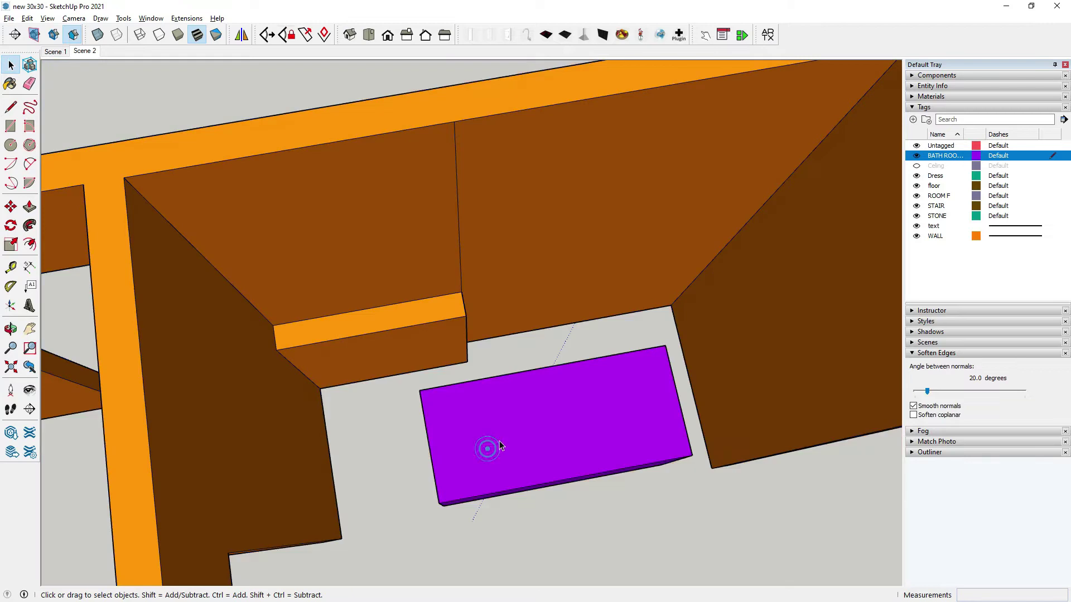
Make the purple box a group.
right_click(469, 450)
left_click(509, 258)
left_click(477, 424)
Move the purple group by its corner into the bathroom wall corner.
key("m")
mouse_move(477, 424)
middle_mouse_down()
mouse_move(574, 468)
mouse_move(537, 436)
mouse_move(490, 442)
middle_mouse_up()
scroll(490, 442, "up", 3)
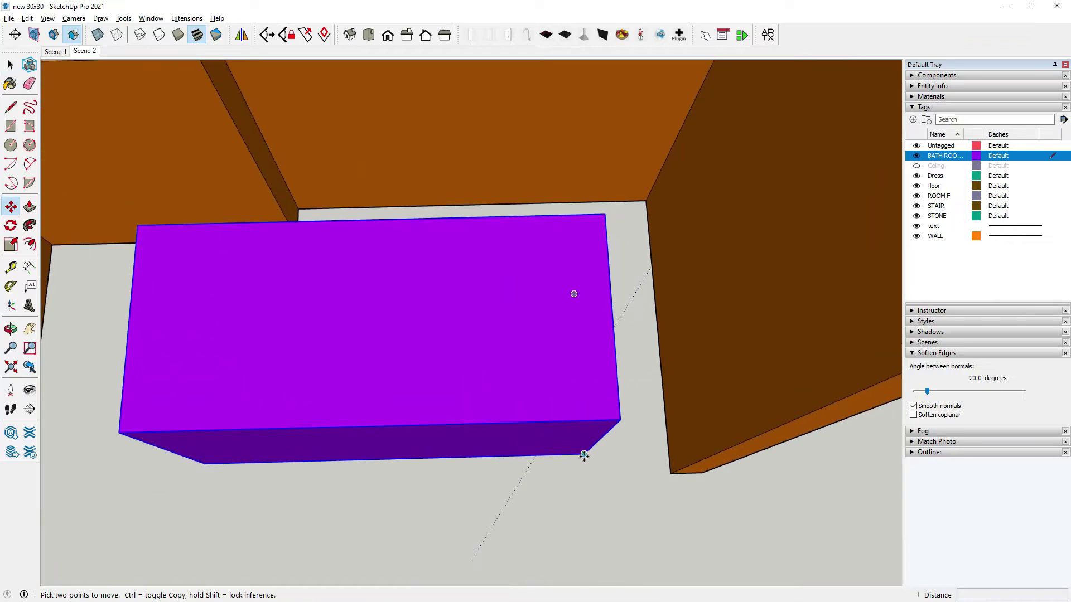
left_click(584, 457)
mouse_move(664, 446)
middle_mouse_down()
mouse_move(675, 441)
mouse_move(383, 471)
middle_mouse_up()
scroll(466, 449, "up", 3)
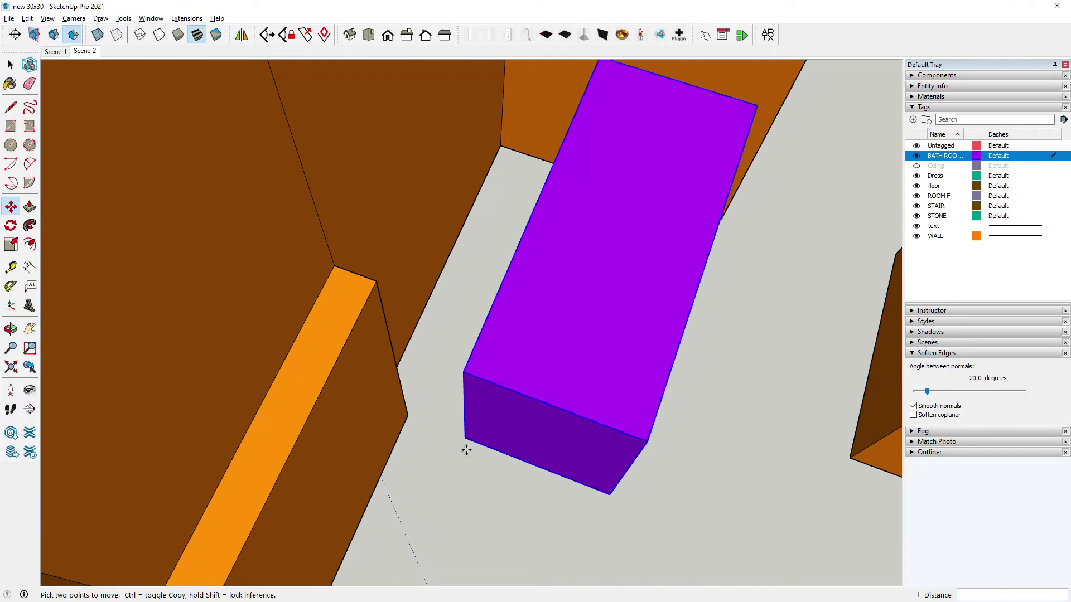
left_click(465, 440)
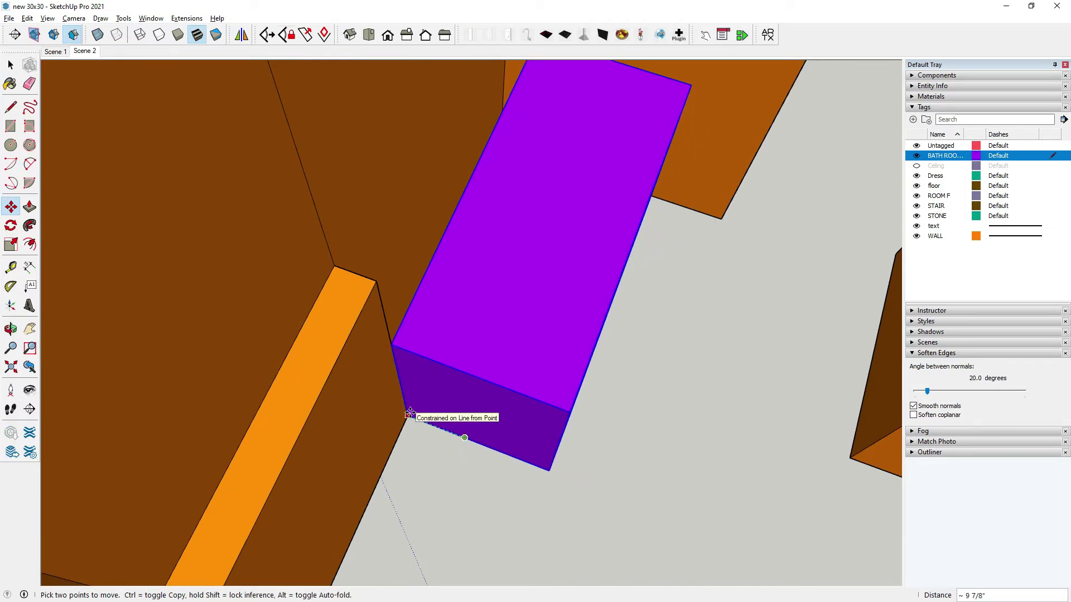
left_click(376, 280)
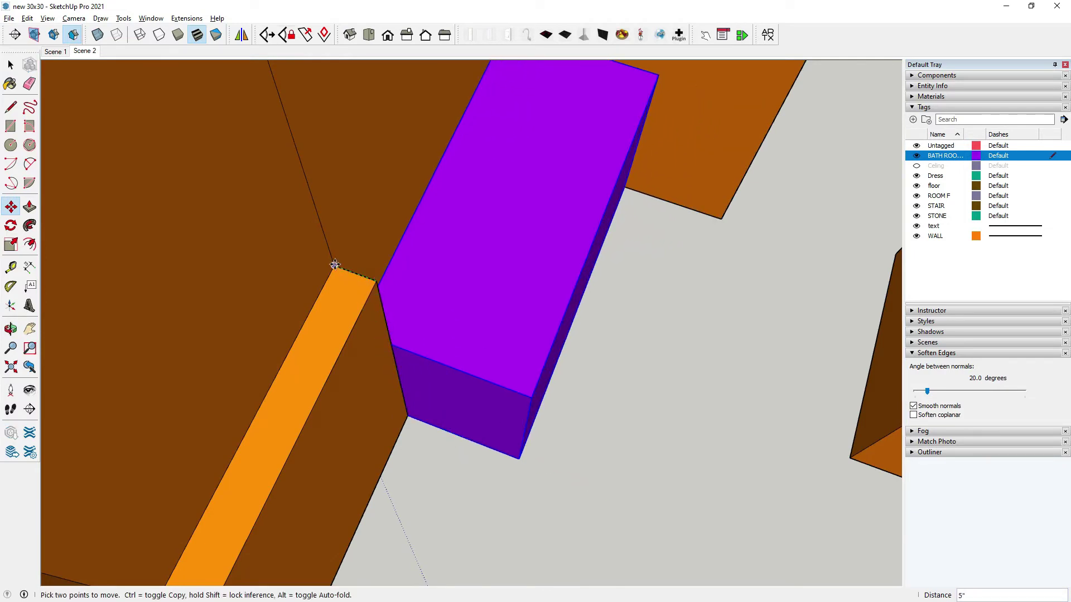
Orbit around to check the box butts against the orange partition wall.
scroll(459, 373, "down", 3)
middle_click_drag(459, 373, 435, 270)
scroll(441, 335, "up", 3)
mouse_move(447, 399)
middle_mouse_down()
mouse_move(693, 407)
mouse_move(612, 381)
middle_mouse_up()
left_click(11, 65)
scroll(519, 387, "down", 3)
mouse_move(519, 387)
middle_mouse_down()
mouse_move(550, 407)
mouse_move(342, 424)
mouse_move(539, 351)
middle_mouse_up()
scroll(386, 353, "up", 5)
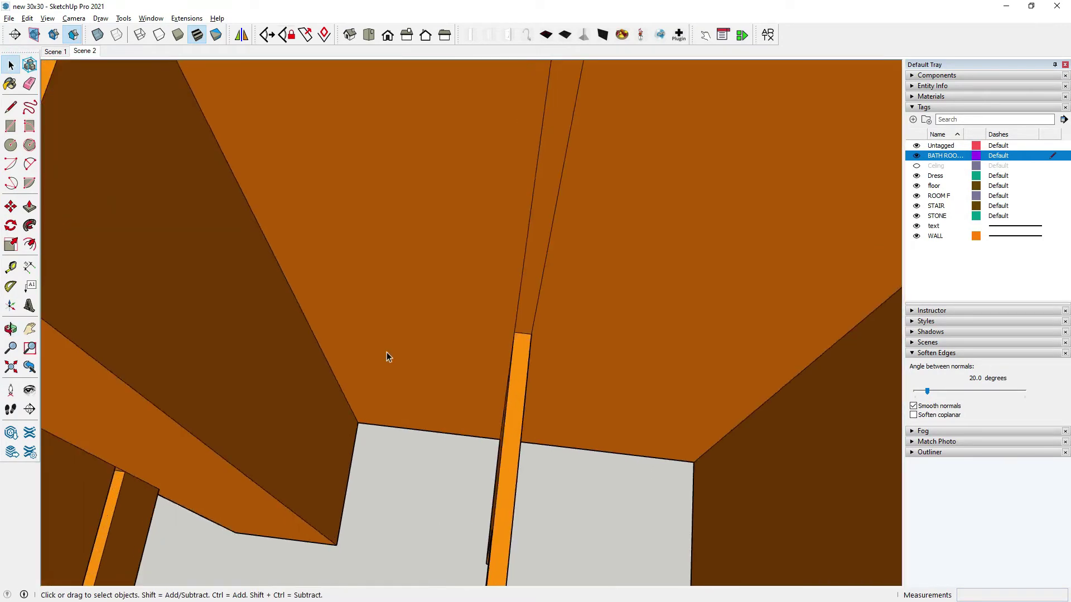
key("alt")
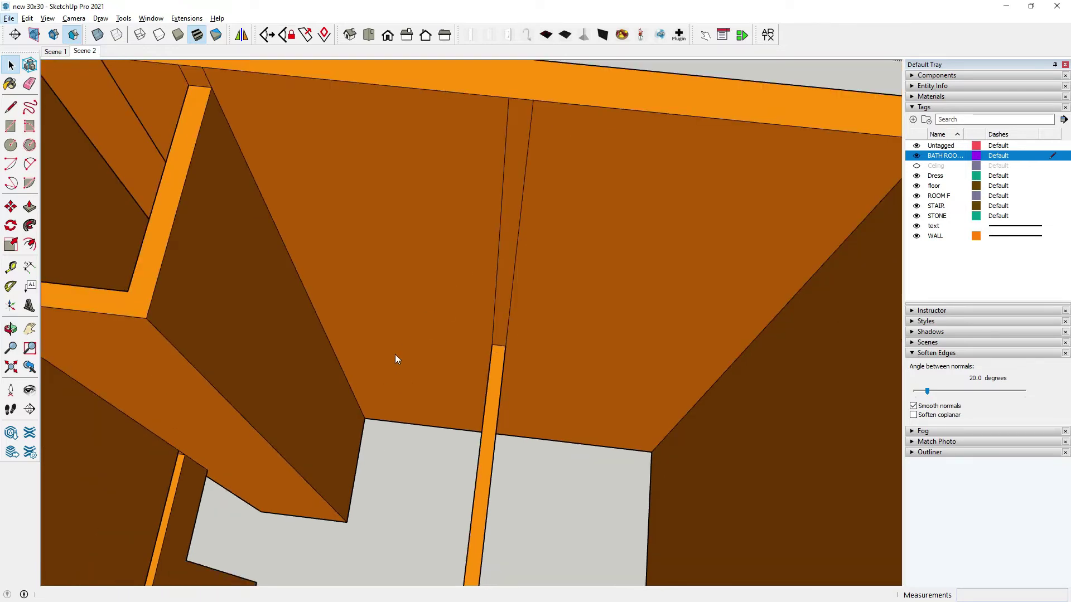
triple_click(414, 373)
mouse_move(414, 372)
middle_mouse_down()
mouse_move(466, 363)
mouse_move(261, 287)
middle_mouse_up()
left_click(467, 363)
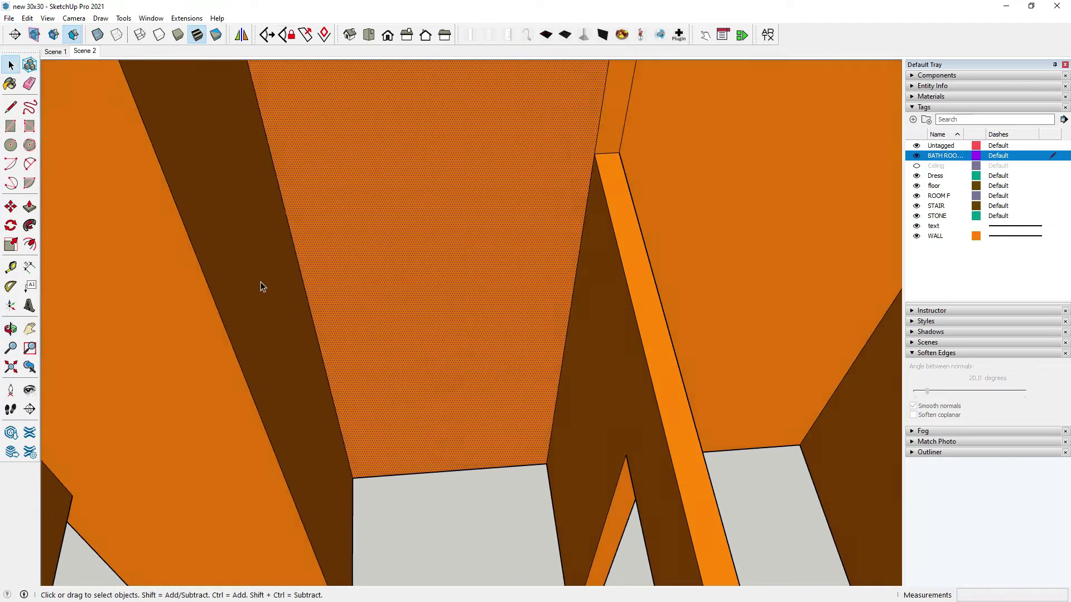
left_click(11, 106)
scroll(558, 429, "down", 1)
scroll(522, 460, "down", 1)
scroll(521, 429, "down", 1)
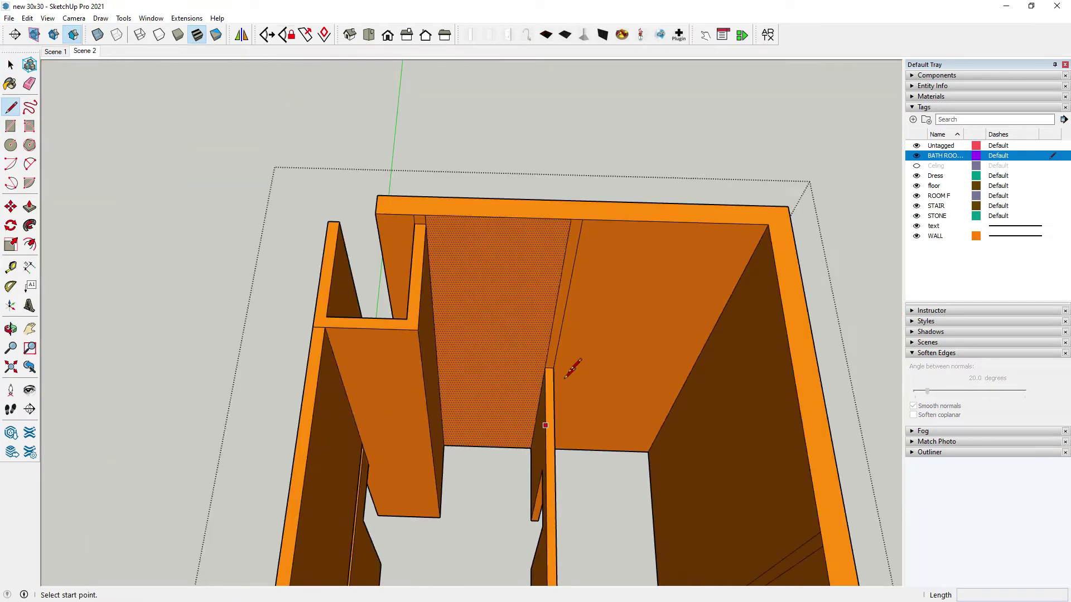
scroll(565, 377, "down", 3)
scroll(565, 377, "down", 1)
scroll(553, 446, "down", 2)
scroll(586, 366, "down", 1)
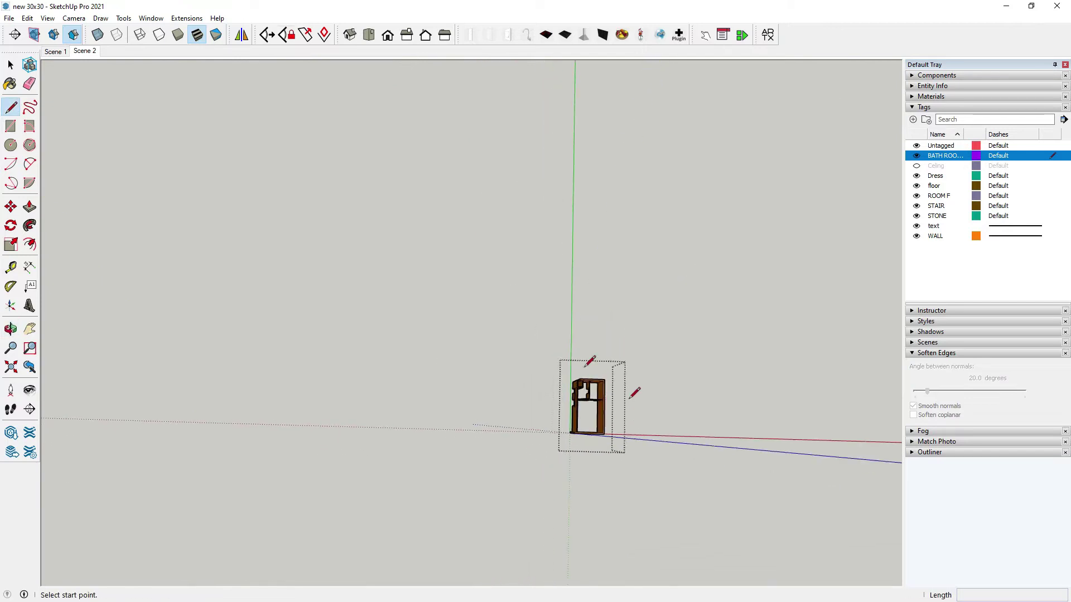
left_click(10, 64)
scroll(473, 297, "up", 3)
middle_click_drag(473, 297, 423, 414)
scroll(423, 413, "up", 2)
scroll(465, 352, "up", 3)
scroll(388, 380, "up", 2)
scroll(396, 341, "up", 1)
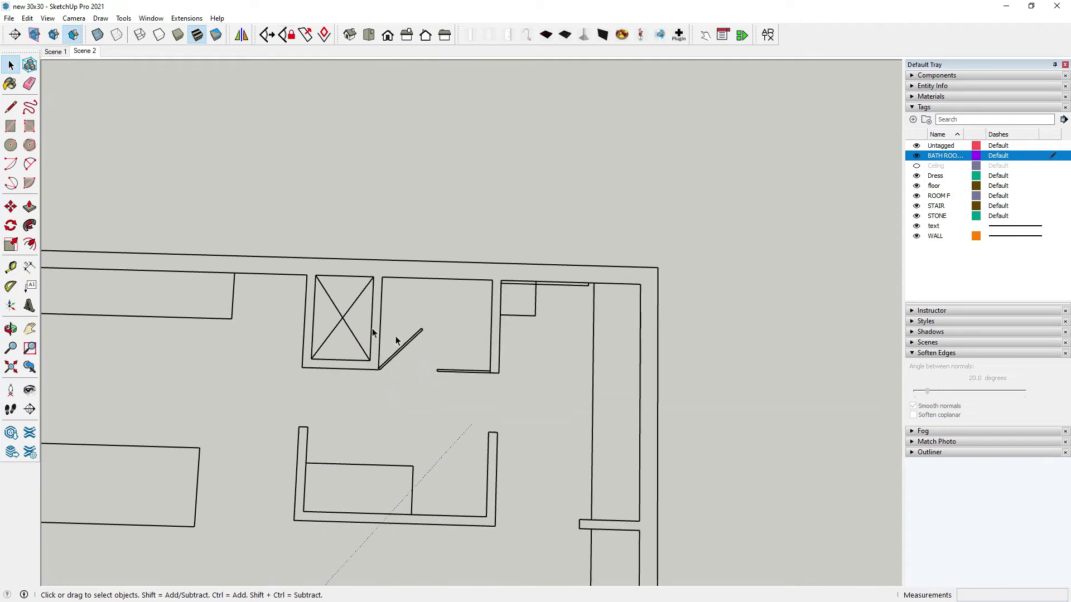
scroll(456, 338, "up", 1)
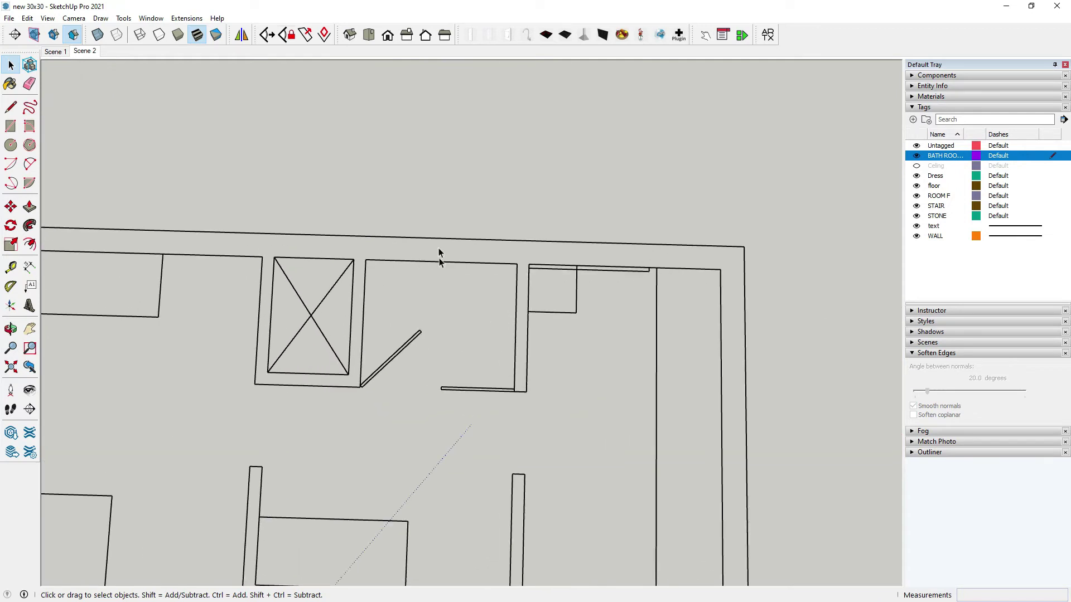
scroll(433, 264, "down", 2)
scroll(391, 269, "down", 2)
left_click(10, 107)
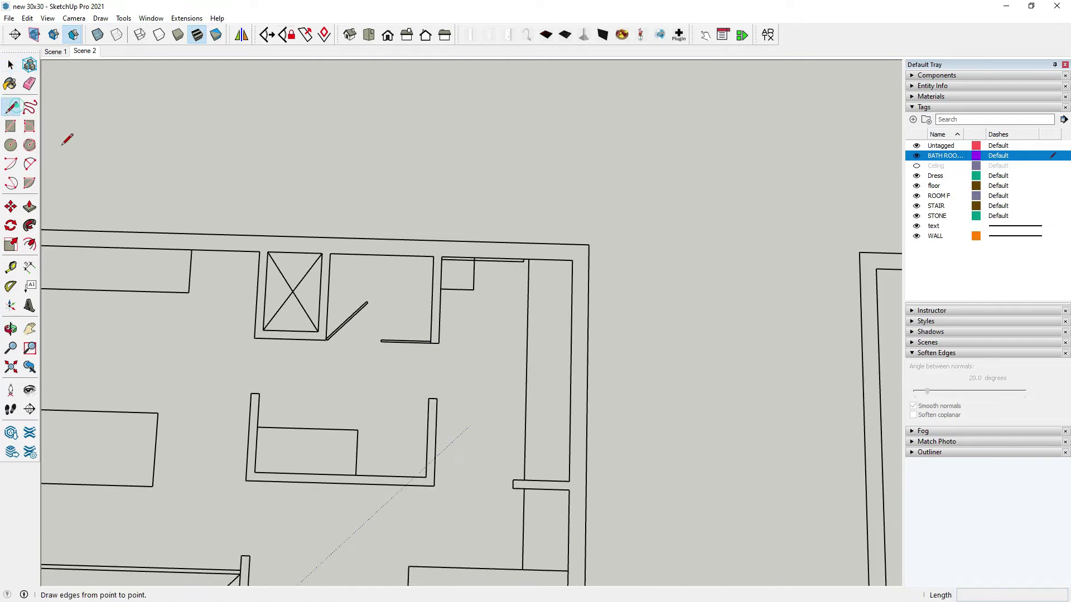
scroll(391, 335, "down", 1)
middle_click_drag(391, 334, 502, 251)
scroll(672, 394, "down", 2)
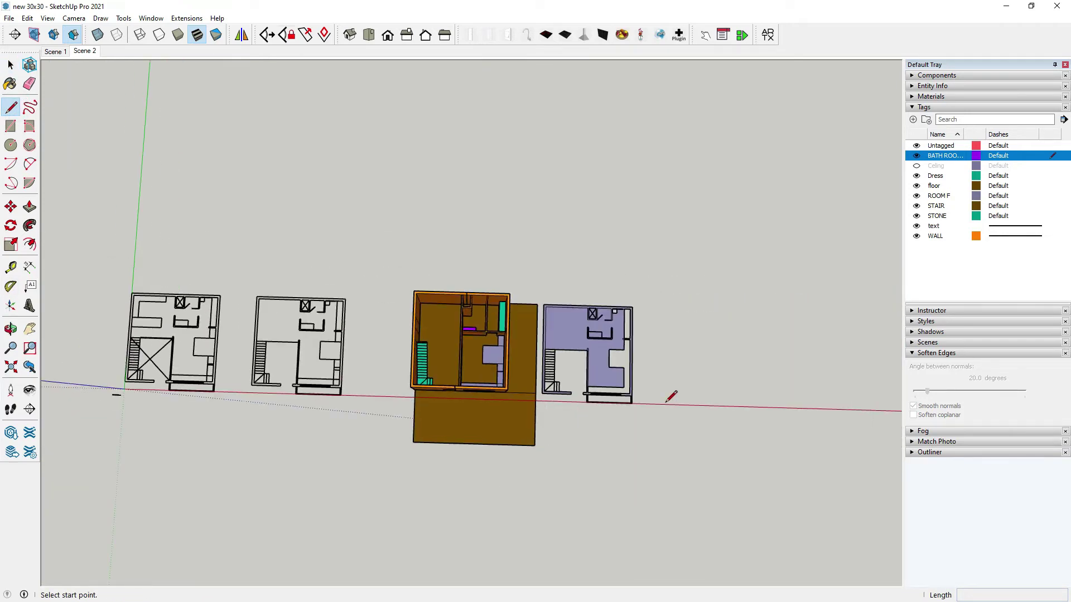
scroll(450, 162, "up", 4)
scroll(347, 238, "up", 2)
scroll(371, 256, "up", 3)
scroll(412, 253, "up", 2)
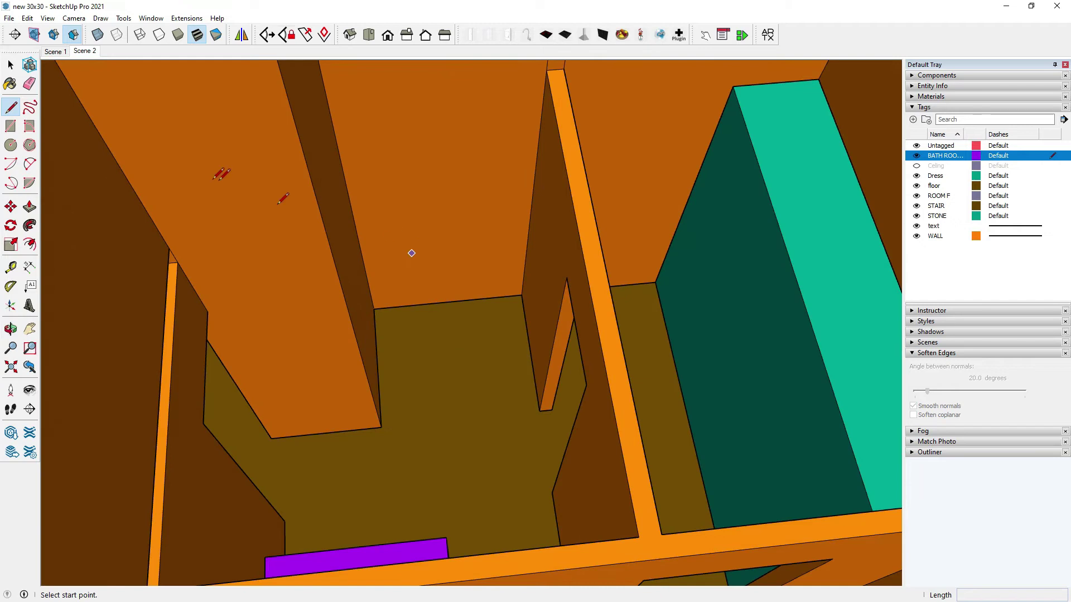
left_click(12, 64)
key("ctrl+a")
mouse_move(449, 221)
middle_mouse_down()
mouse_move(449, 379)
mouse_move(463, 280)
middle_mouse_up()
scroll(463, 280, "up", 2)
scroll(444, 258, "up", 2)
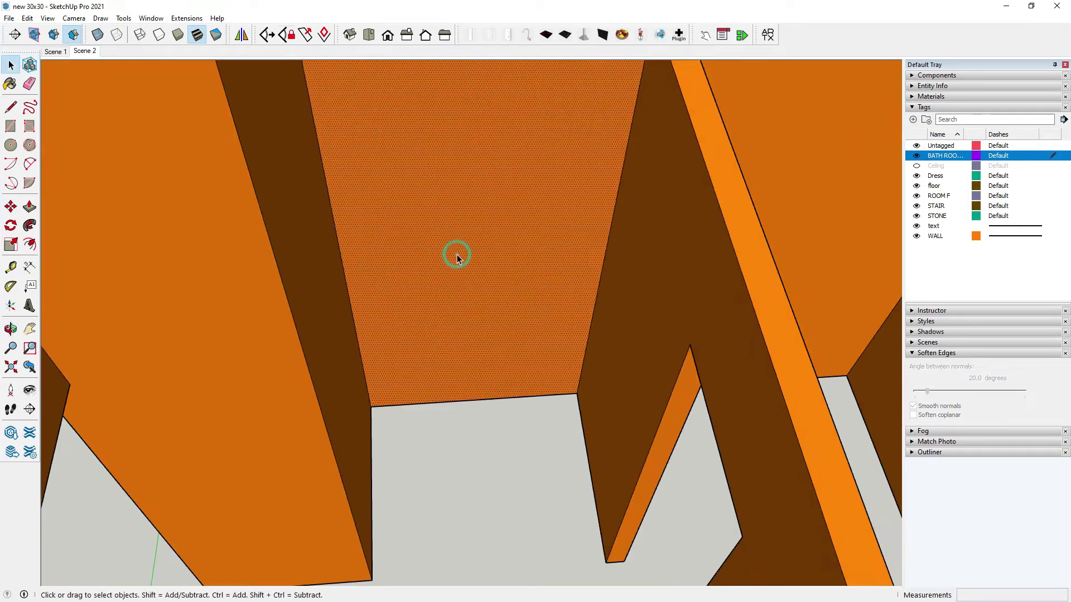
left_click(10, 106)
Draw a 3'6" vertical guide line up the bathroom's back wall.
scroll(474, 391, "down", 1)
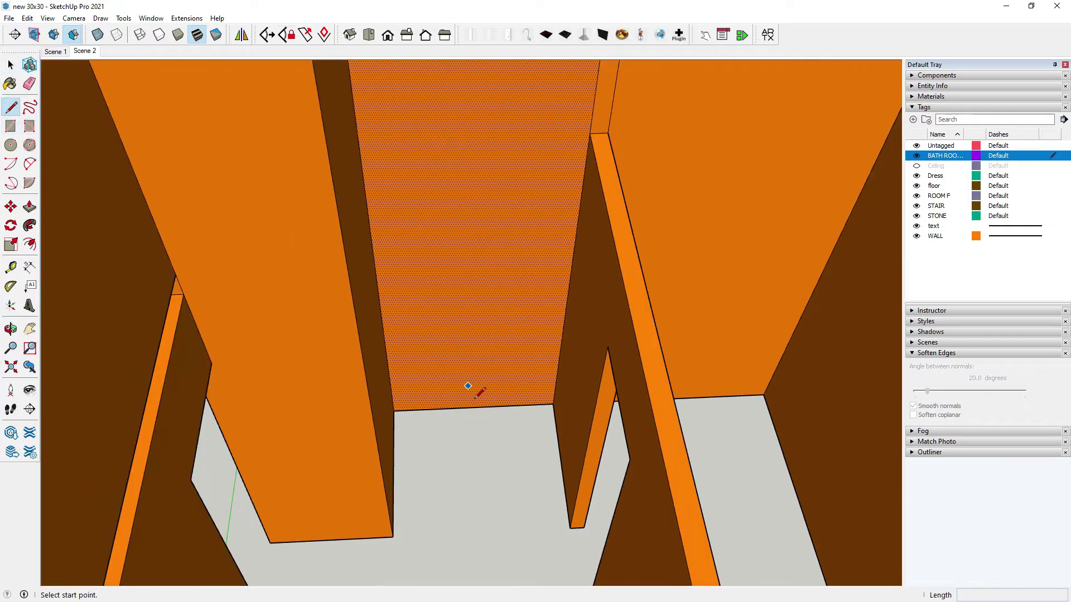
left_click(474, 407)
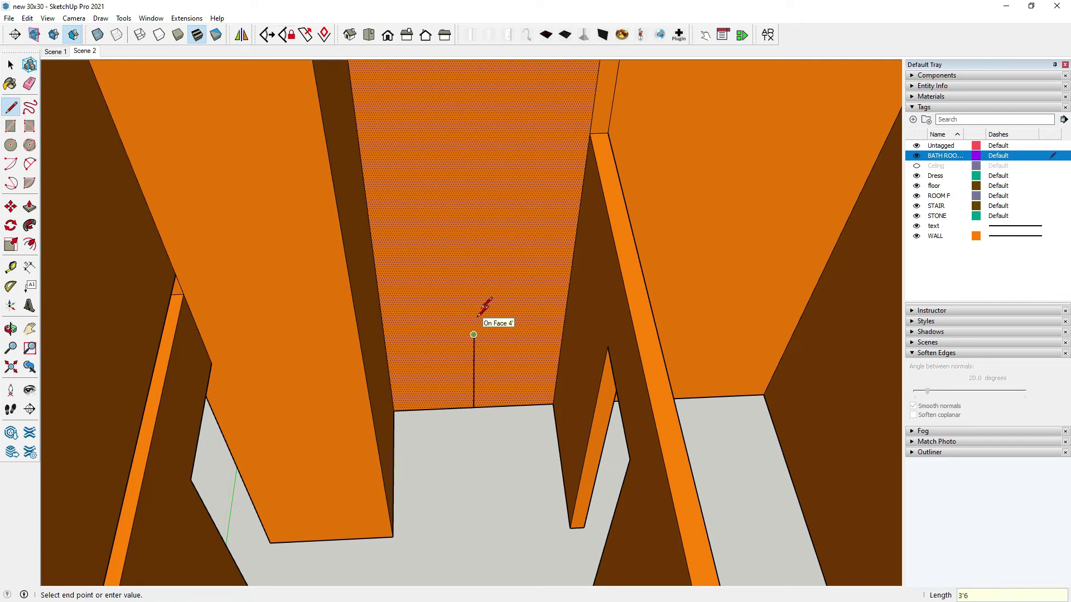
scroll(483, 310, "up", 2)
left_click(469, 354)
mouse_move(567, 350)
middle_mouse_down()
mouse_move(565, 196)
mouse_move(497, 368)
mouse_move(499, 266)
mouse_move(486, 400)
mouse_move(469, 356)
middle_mouse_up()
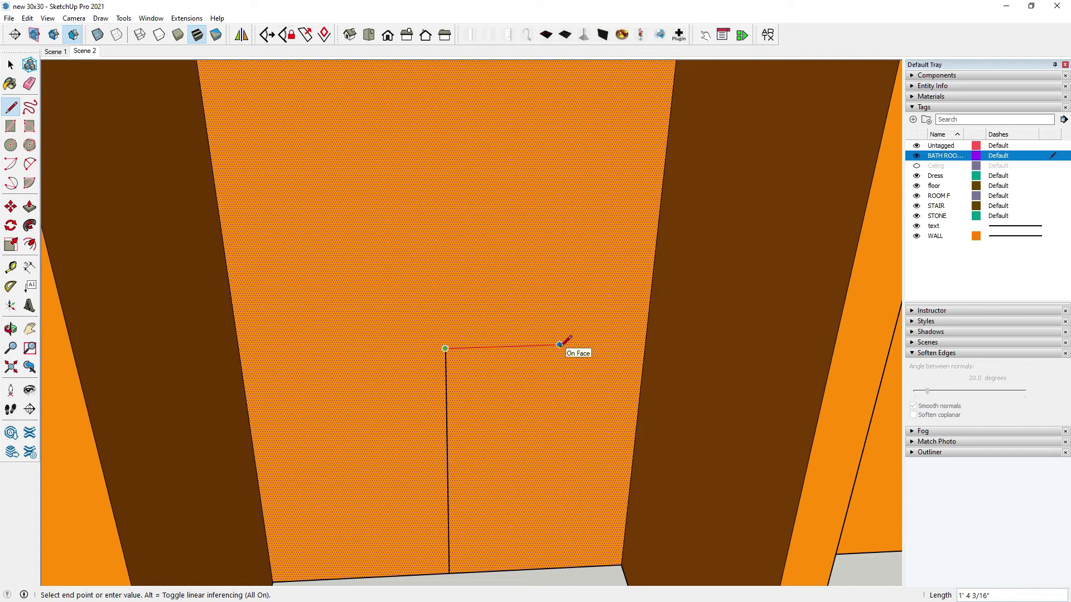
Draw 21" and 42" edges and close the niche rectangle on the wall.
key("Return")
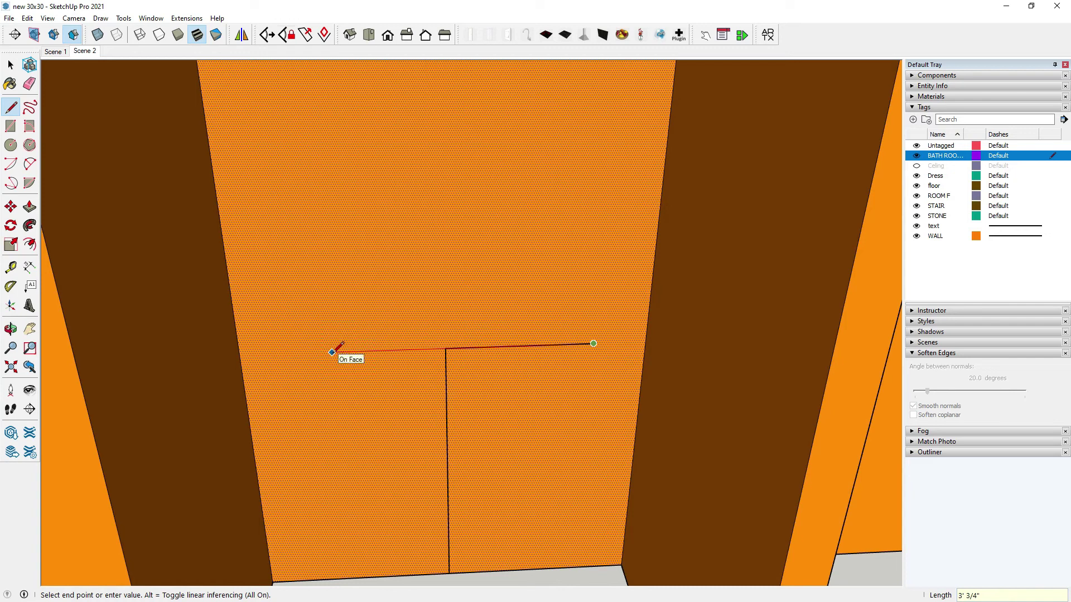
key("Return")
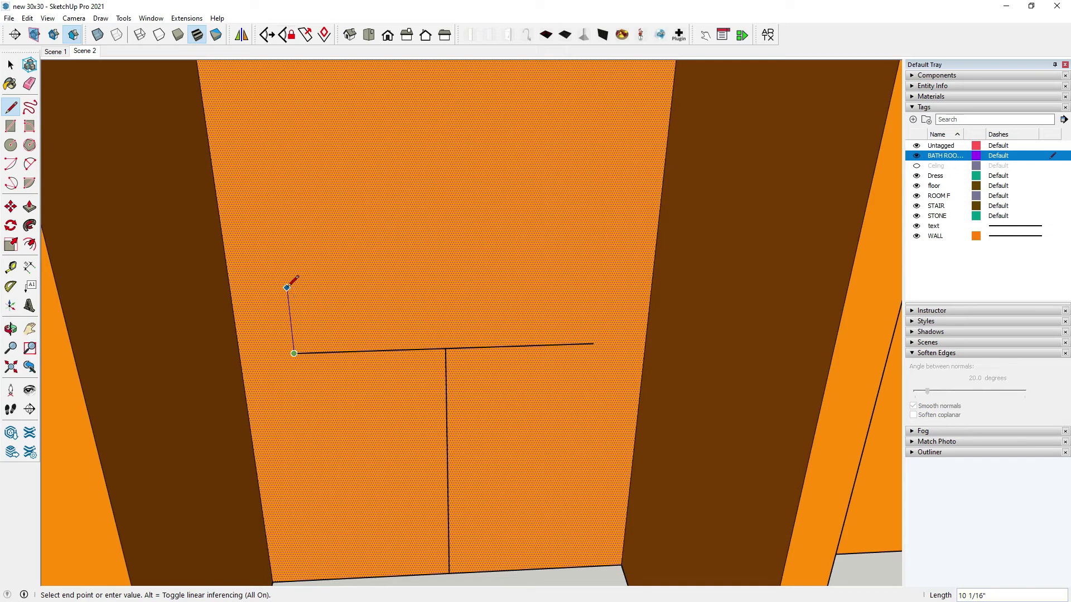
type("2")
key("Return")
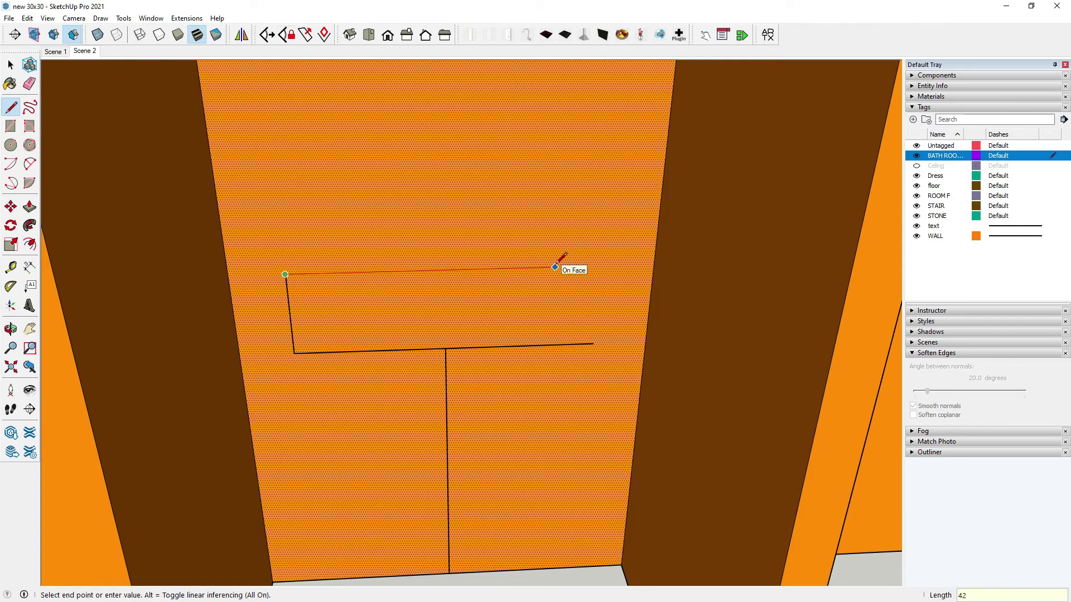
left_click(599, 266)
left_click(593, 344)
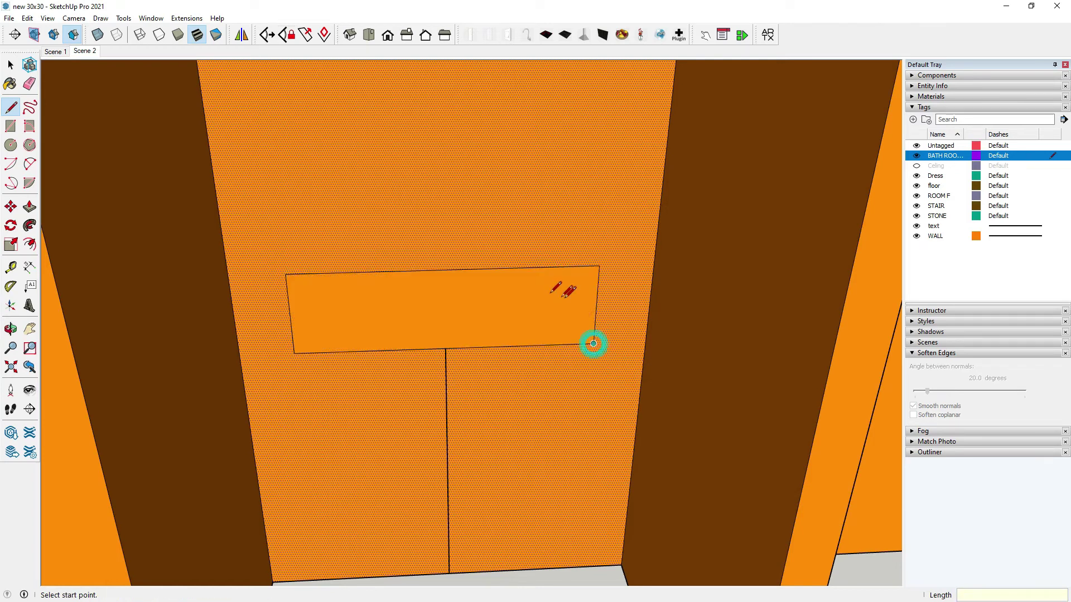
left_click(29, 84)
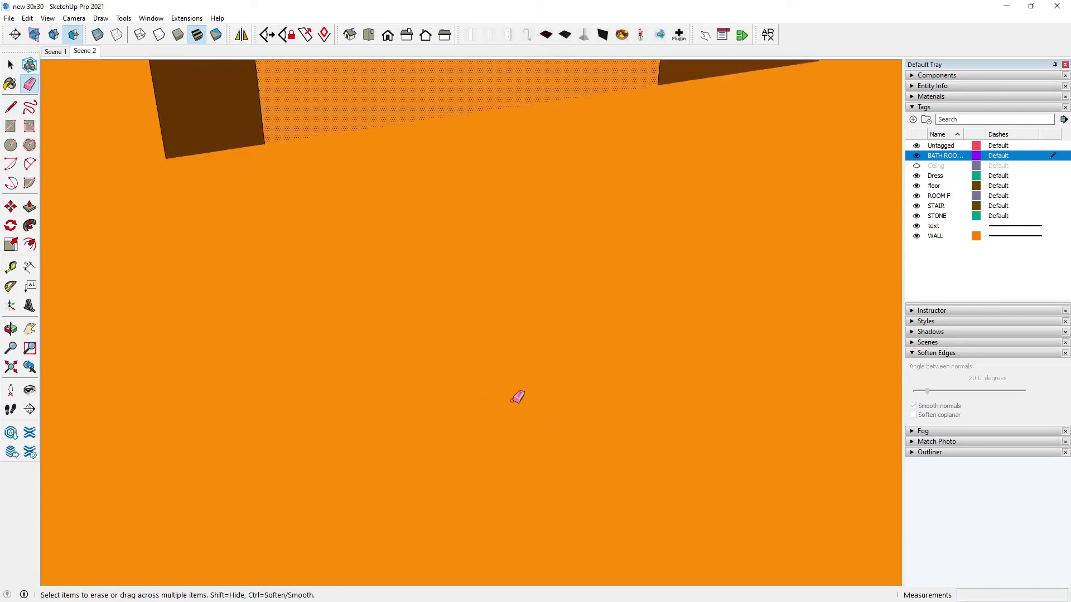
Erase the guide line below the rectangle and dimension its 3'6" height above the floor.
scroll(518, 397, "down", 5)
left_click(429, 385)
scroll(495, 310, "down", 2)
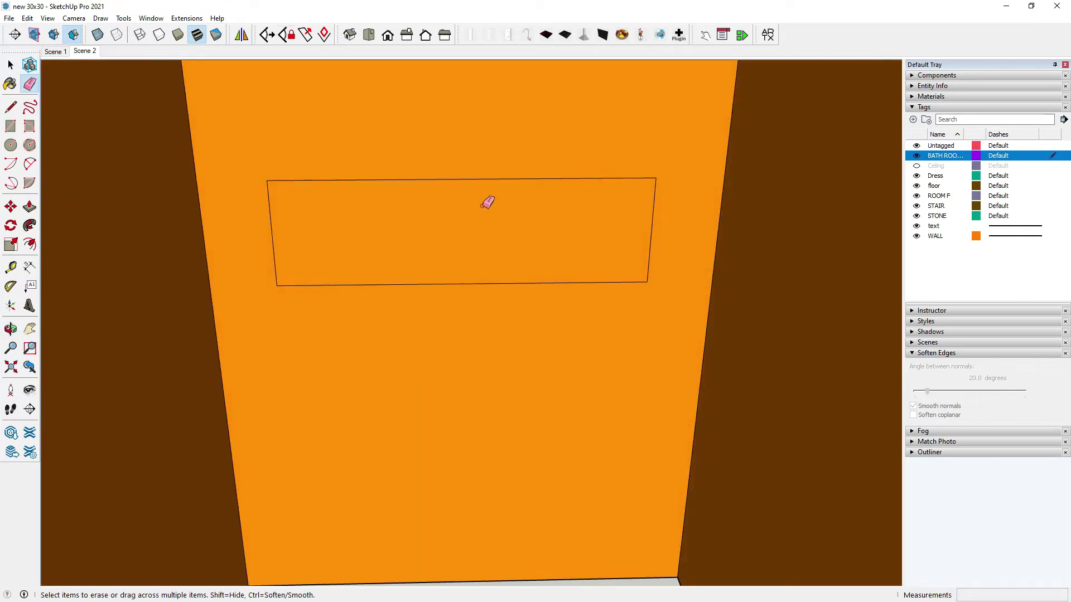
scroll(487, 203, "down", 1)
left_click(29, 268)
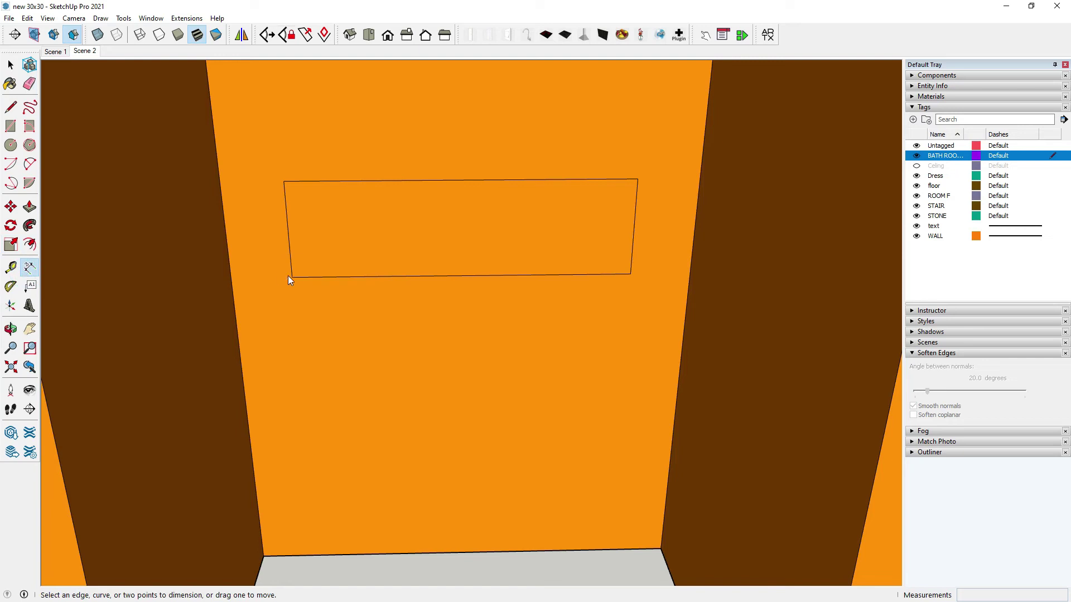
left_click(291, 277)
left_click(263, 554)
left_click(345, 527)
mouse_move(403, 440)
middle_mouse_down()
mouse_move(413, 373)
mouse_move(396, 376)
middle_mouse_up()
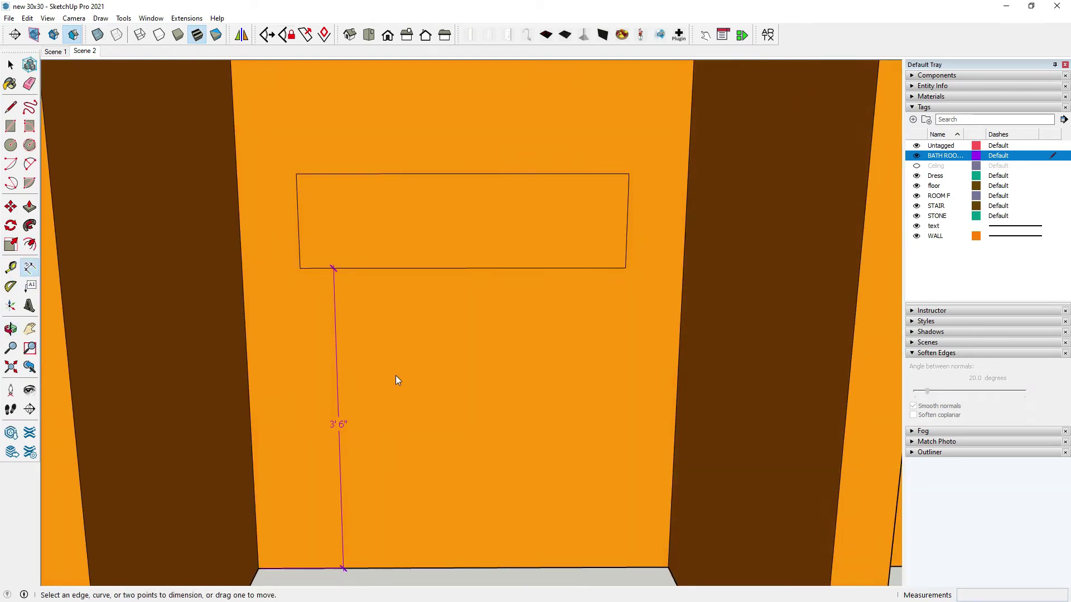
Move the rectangle face 6" up the bathroom wall.
left_click(11, 65)
left_click(356, 226)
left_click(11, 207)
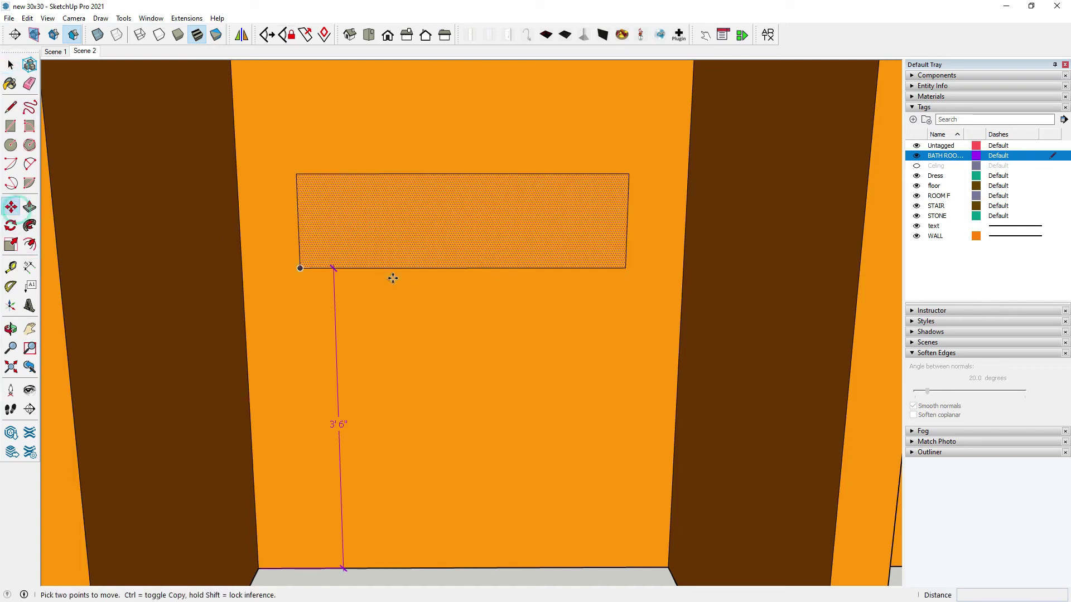
middle_click_drag(392, 278, 382, 256)
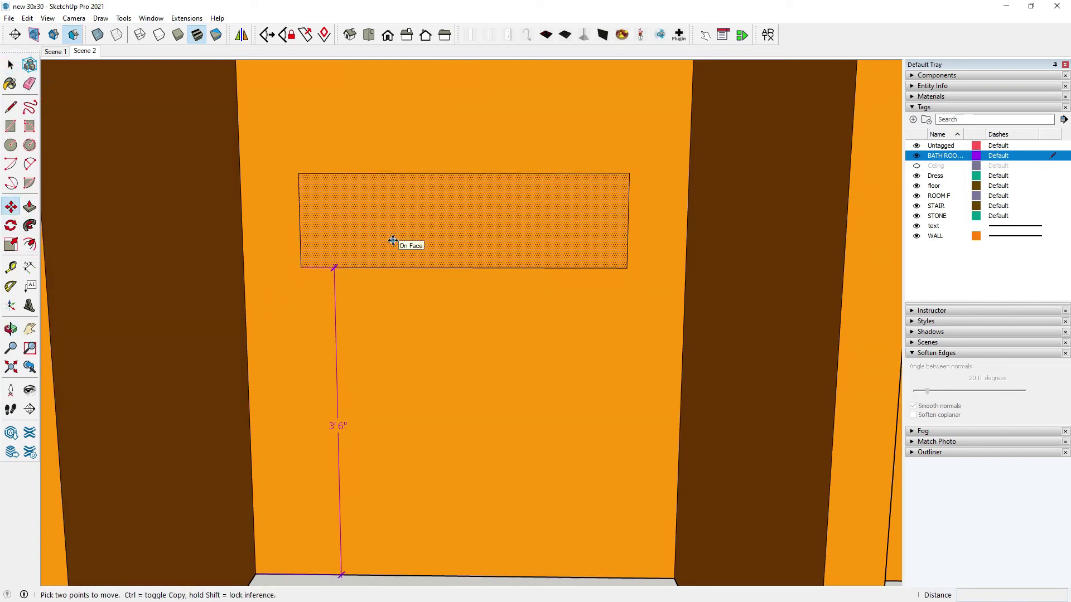
left_click(393, 241)
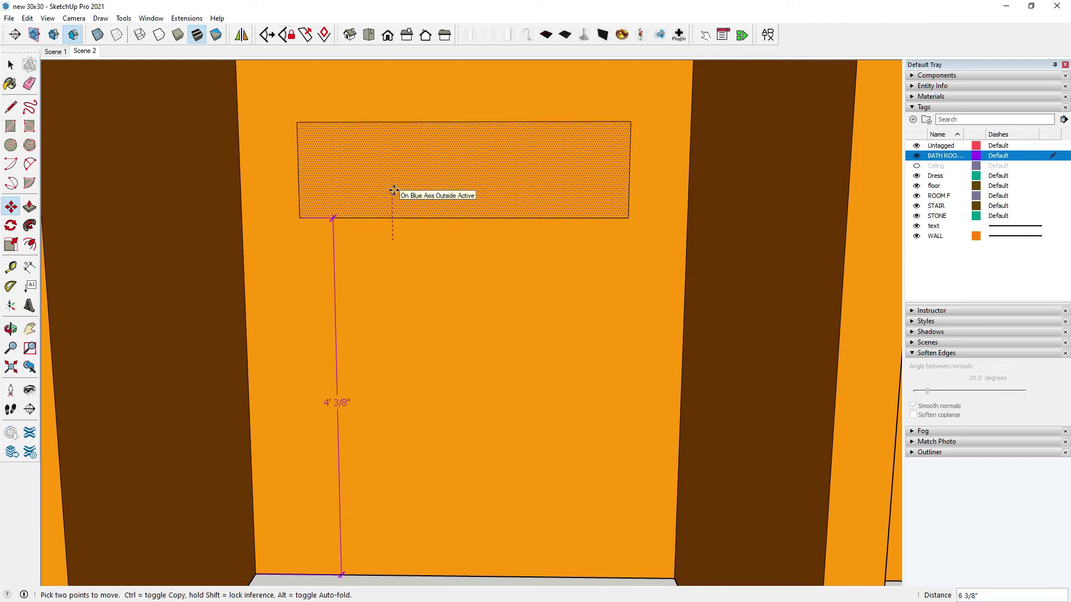
type("6")
key("Return")
Erase the leftover vertical guide line and dimension below the rectangle.
middle_click_drag(390, 197, 399, 229)
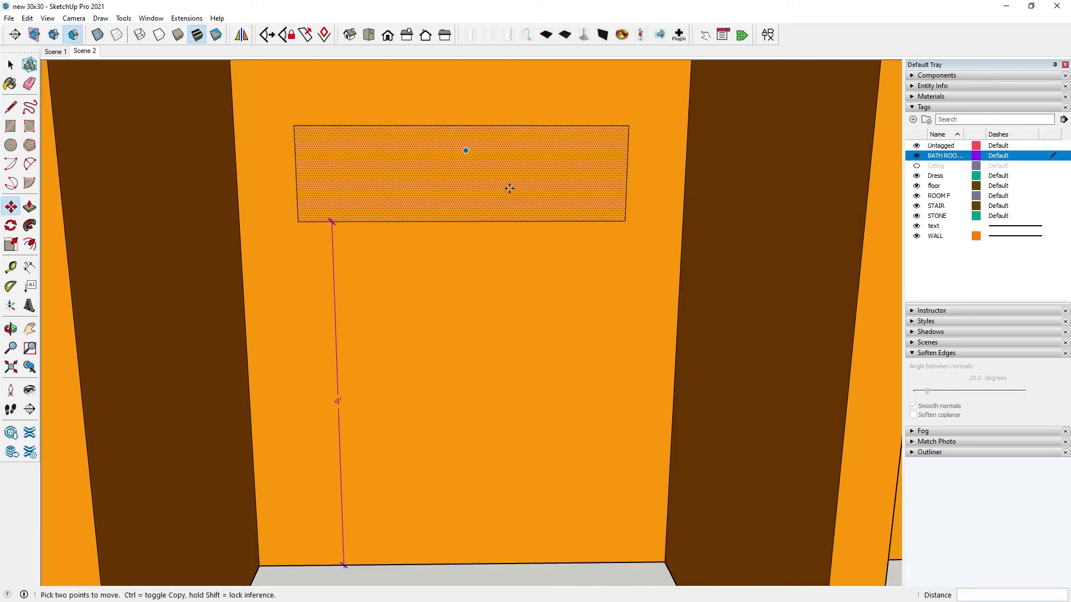
scroll(401, 279, "down", 1)
scroll(400, 280, "up", 5)
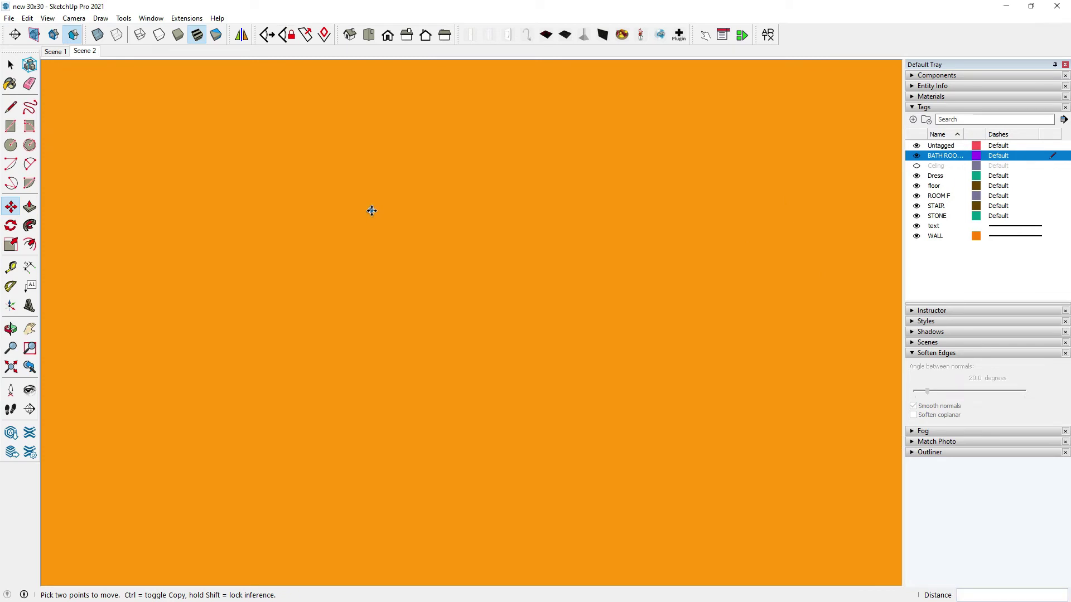
scroll(371, 210, "down", 3)
scroll(366, 356, "down", 1)
scroll(429, 422, "down", 1)
scroll(428, 335, "down", 1)
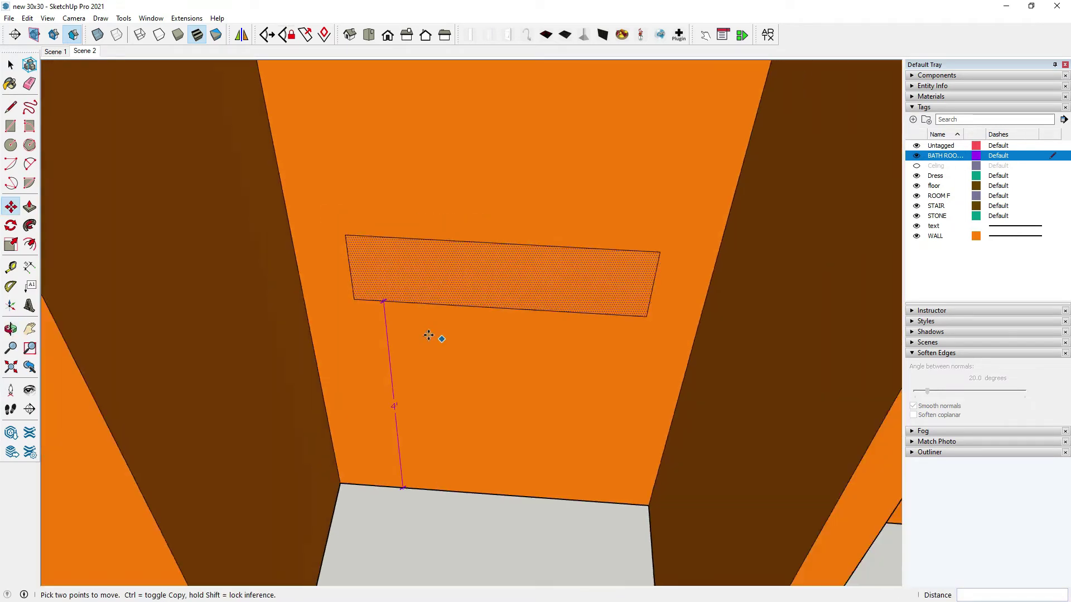
scroll(429, 336, "down", 1)
left_click(25, 86)
left_click(403, 400)
Move the rectangle face another 5" up along the blue axis.
key("m")
scroll(402, 306, "up", 2)
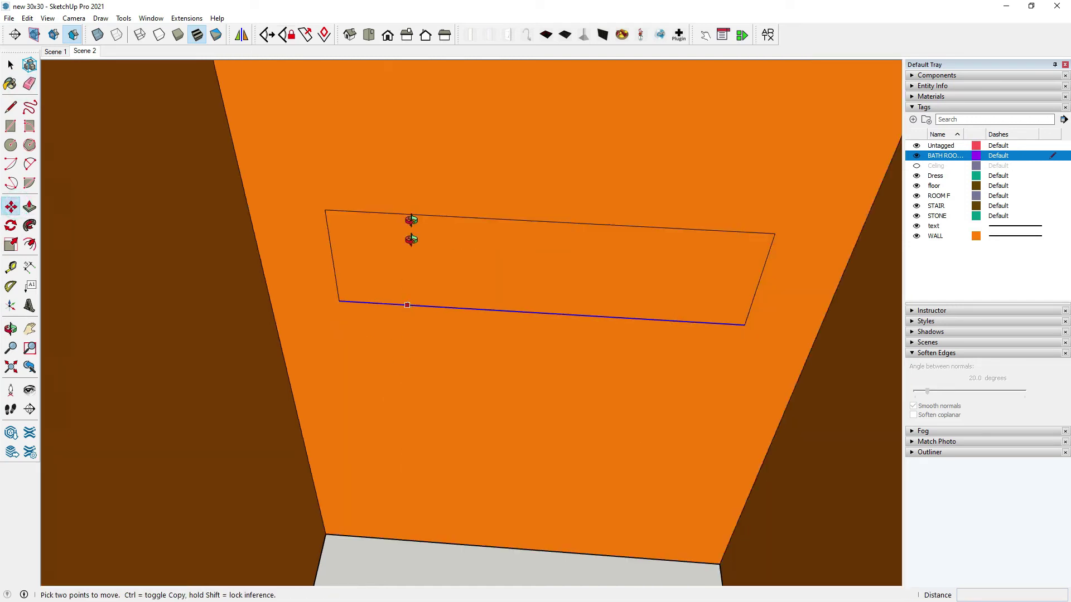
left_click(416, 220)
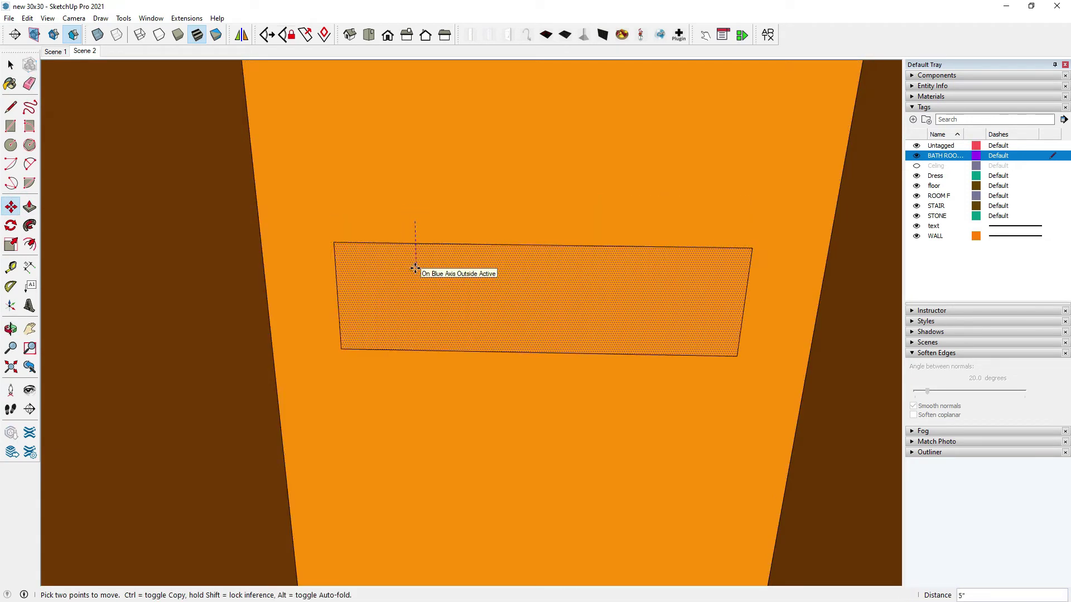
key("Return")
scroll(403, 352, "down", 3)
left_click(11, 66)
middle_click_drag(390, 336, 445, 344)
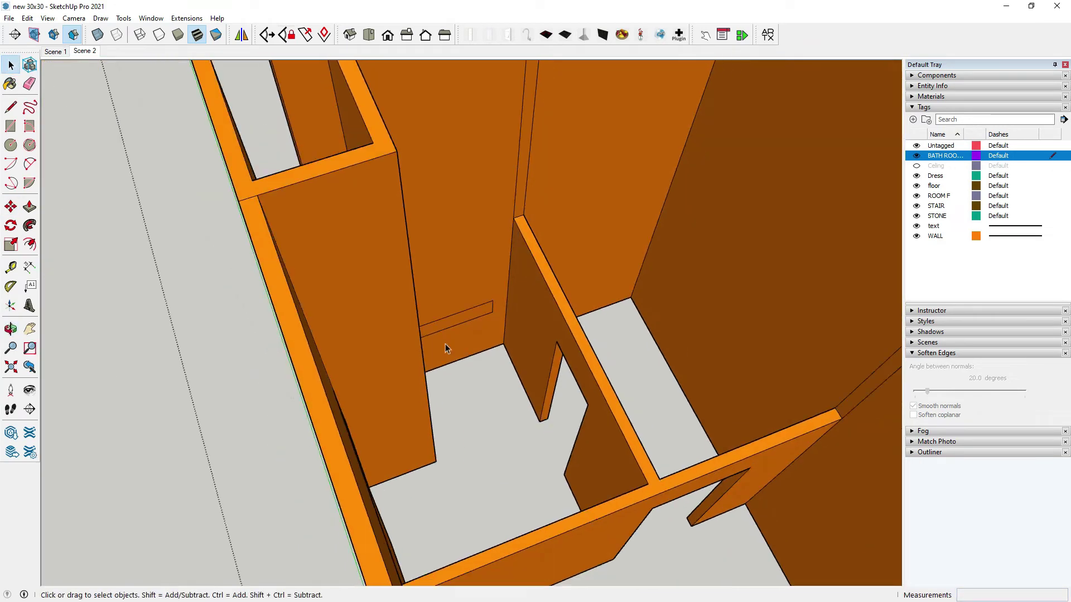
Make WALL the active tag.
left_click(30, 207)
scroll(492, 323, "up", 3)
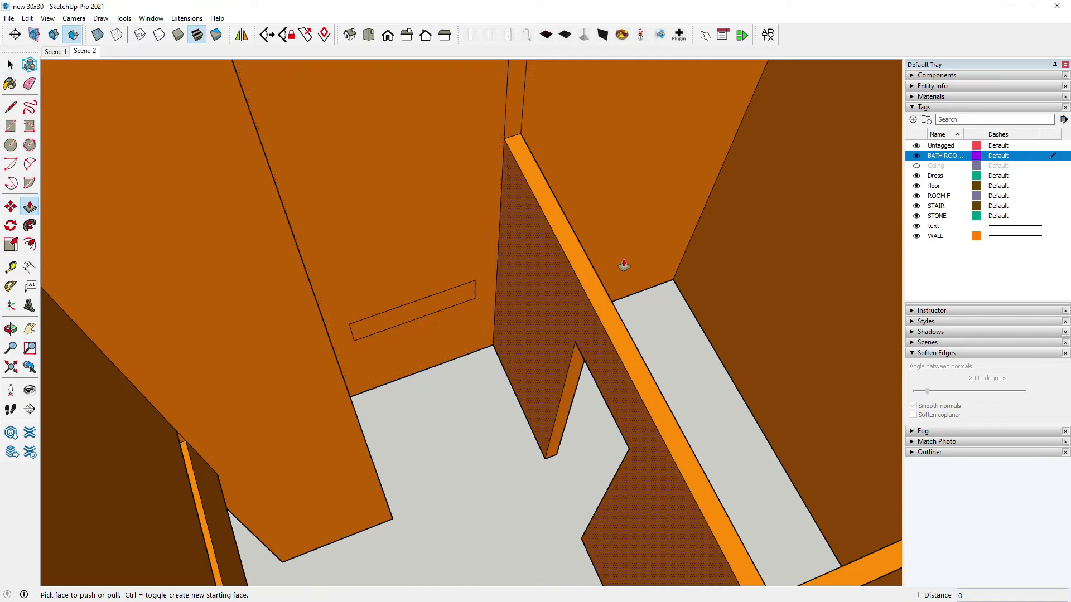
left_click(10, 65)
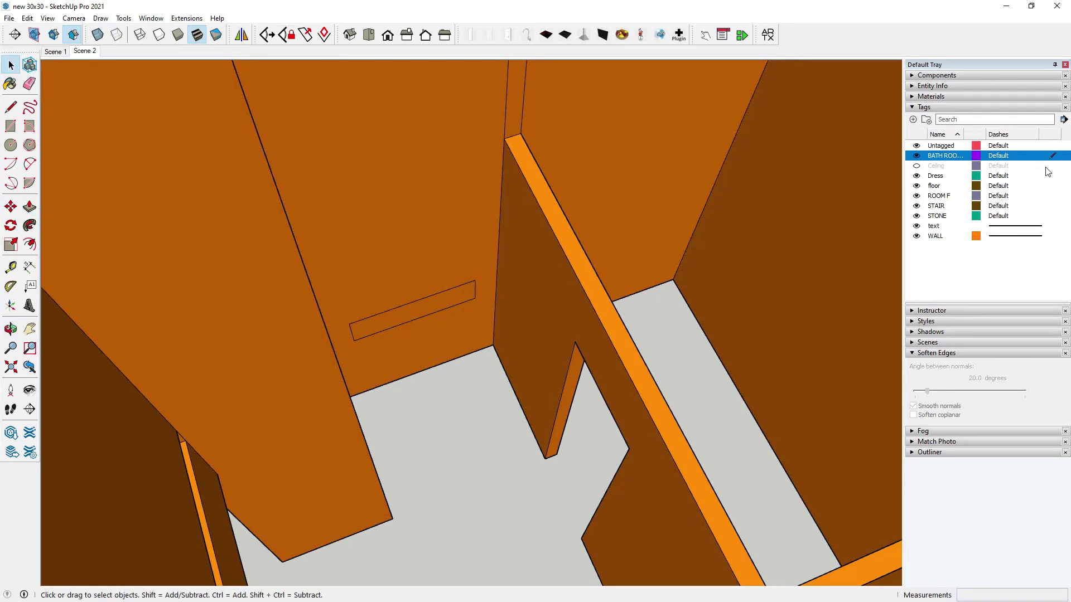
left_click(1056, 240)
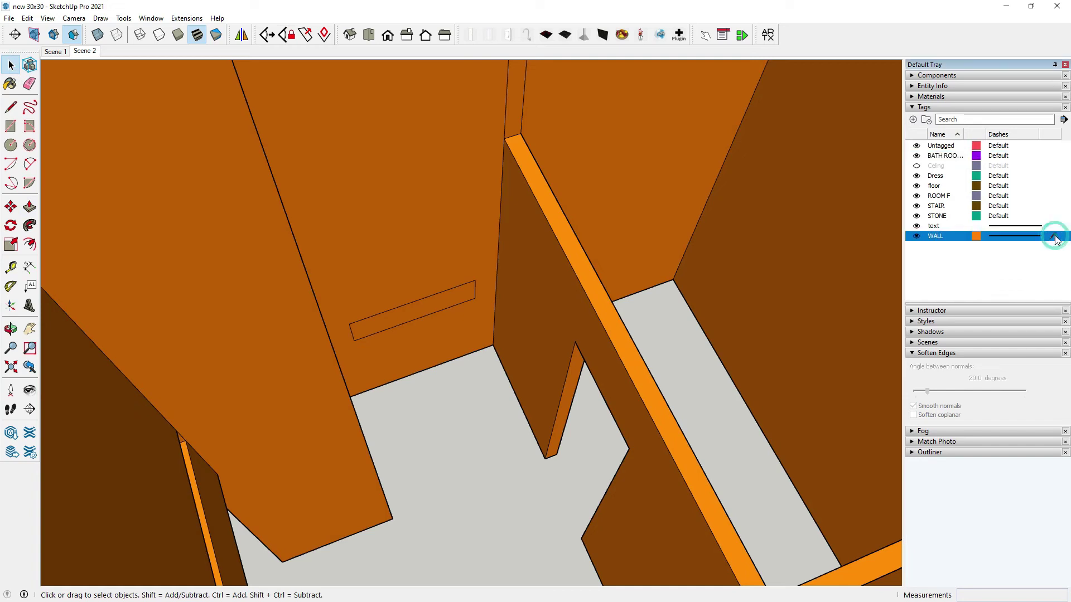
Push the wall rectangle 4 1/2" inward, then hide the BATH ROOM tag.
key("p")
scroll(383, 289, "up", 3)
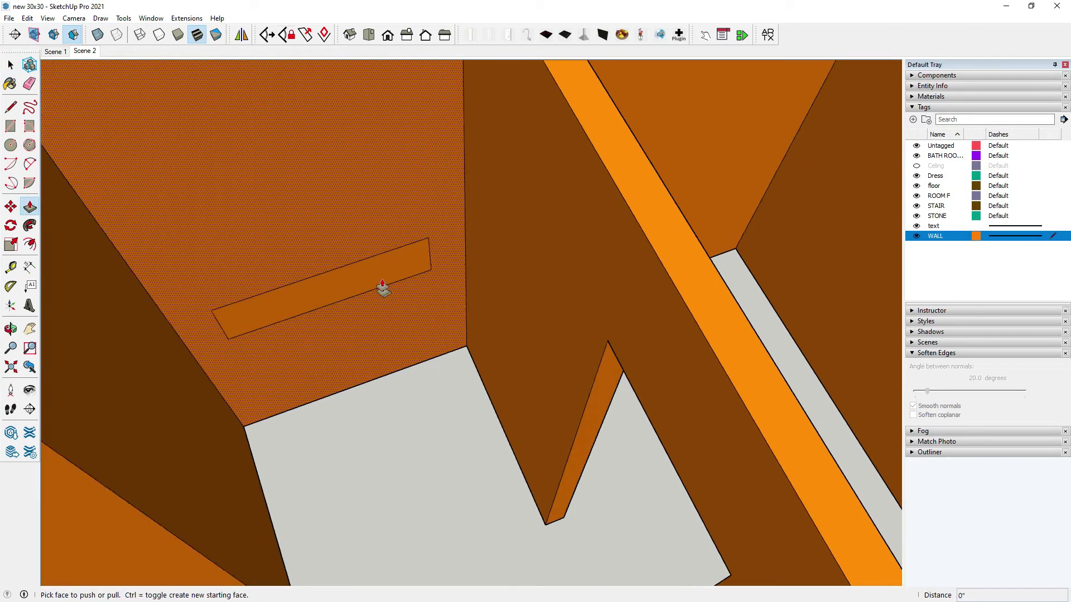
scroll(379, 279, "up", 2)
double_click(378, 273)
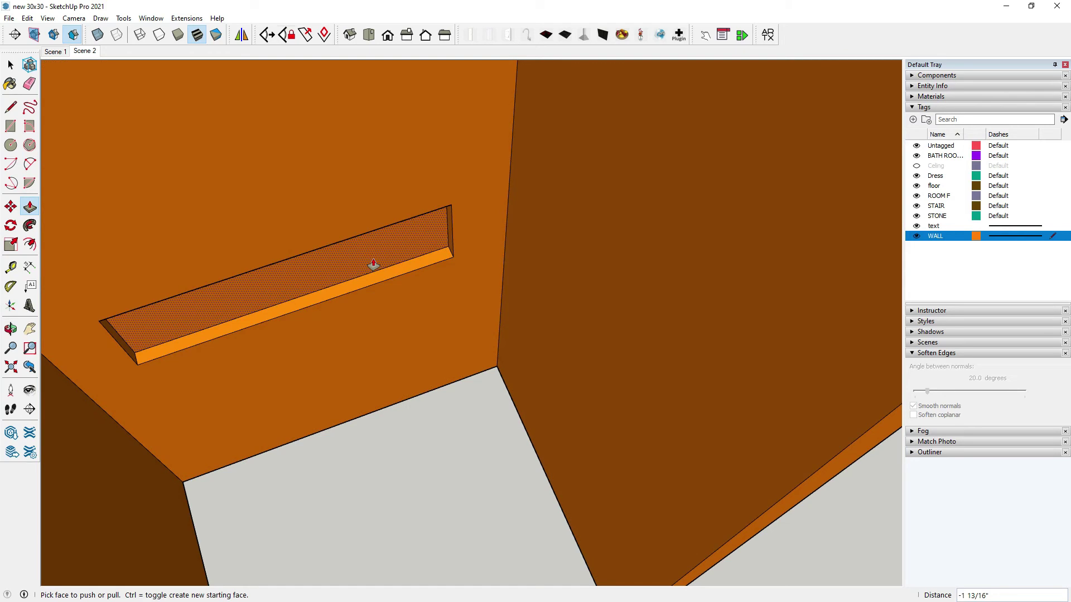
type("4.5")
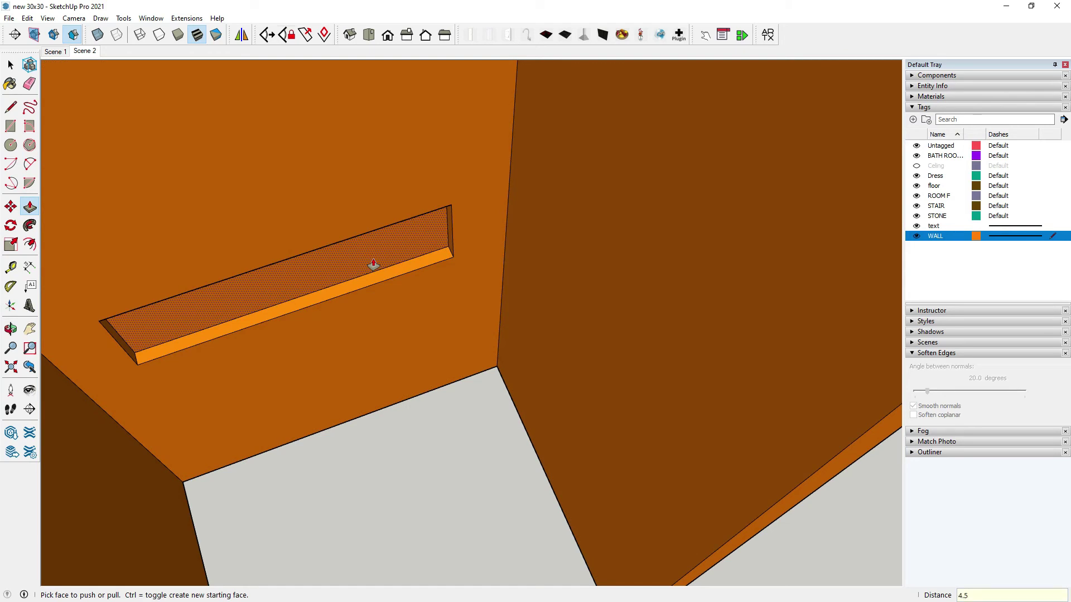
type("4 1/2\"")
key("Return")
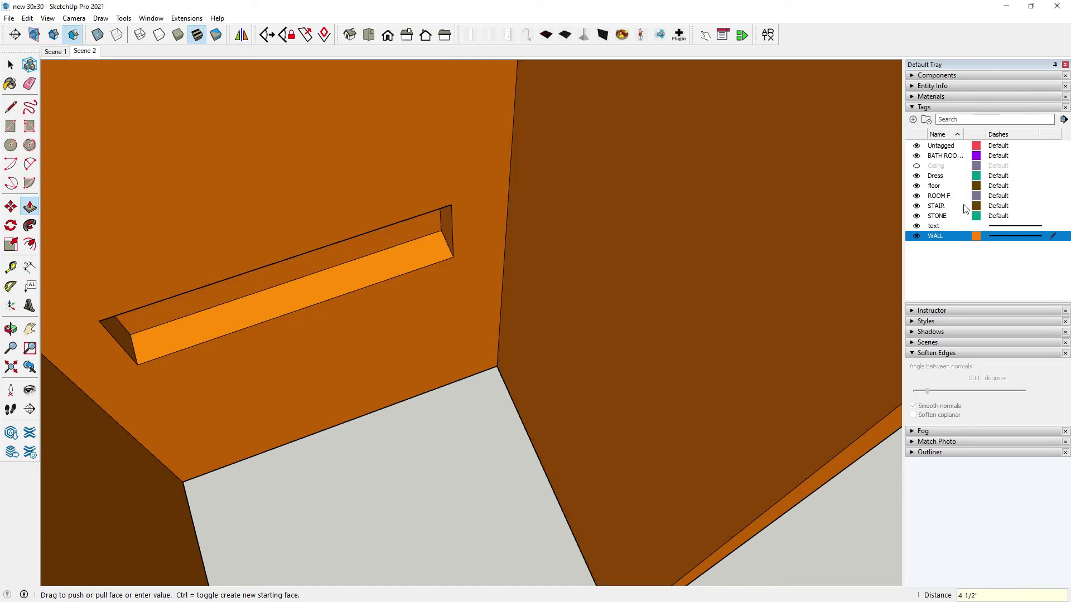
left_click(916, 159)
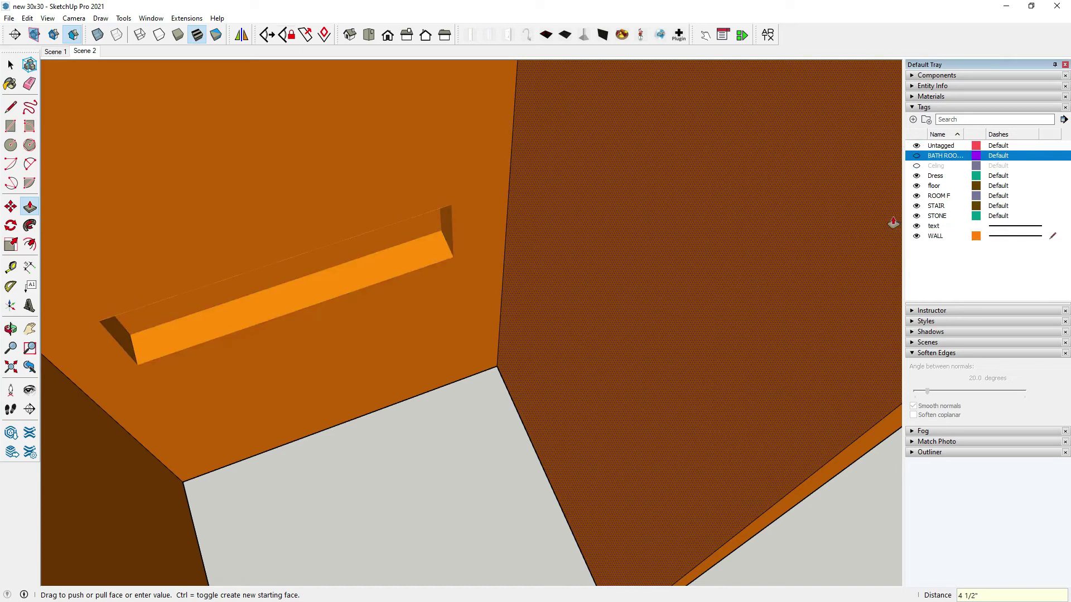
scroll(586, 337, "down", 2)
scroll(354, 249, "up", 1)
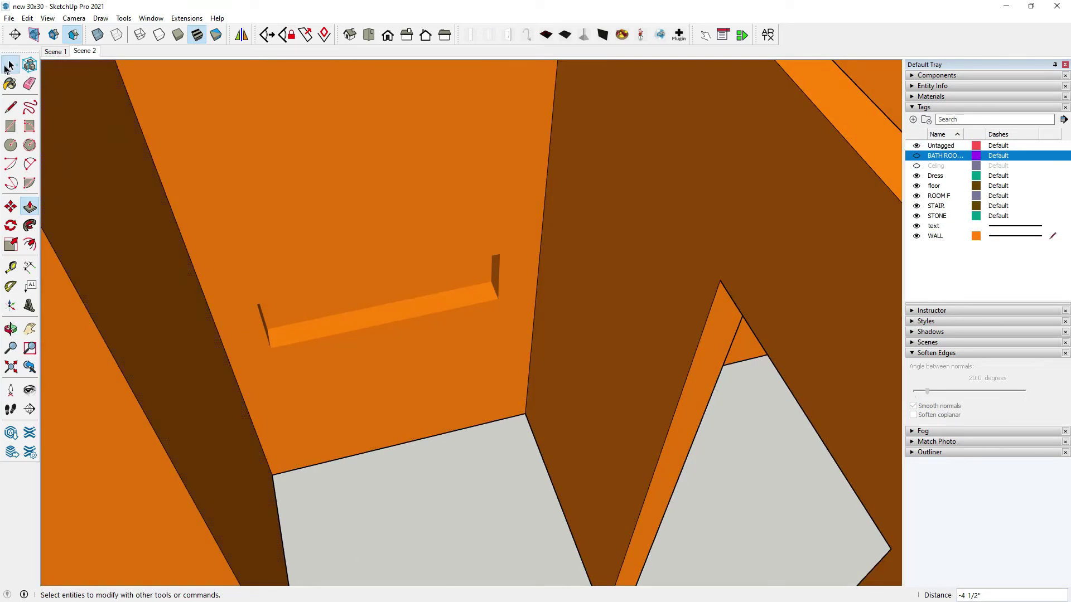
Show the BATH ROOM tag again and assign all 283 selected wall entities to the WALL tag.
left_click(10, 65)
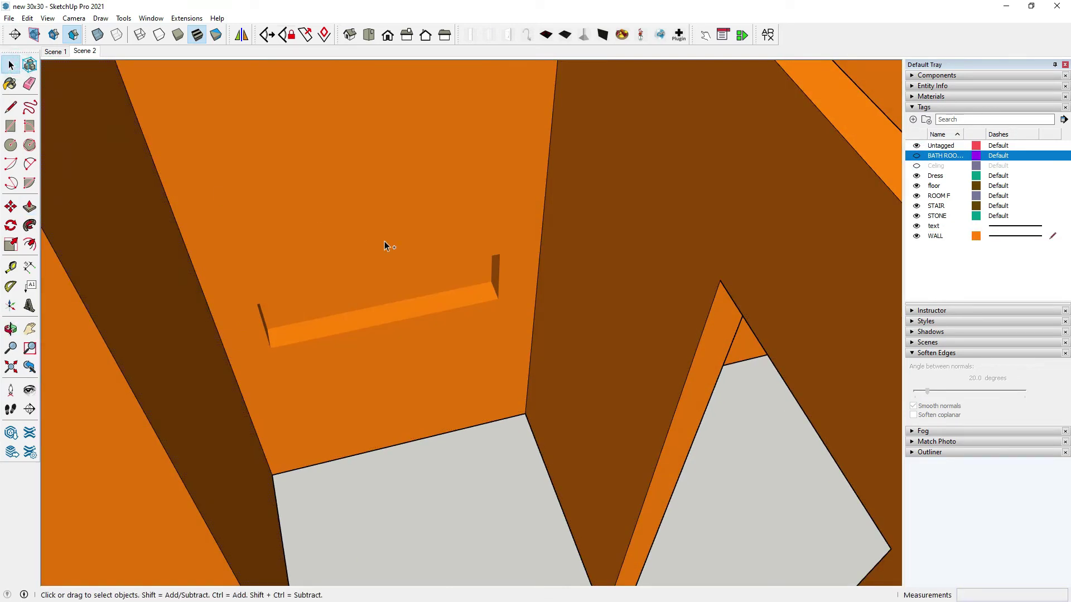
left_click(916, 156)
key("ctrl+a")
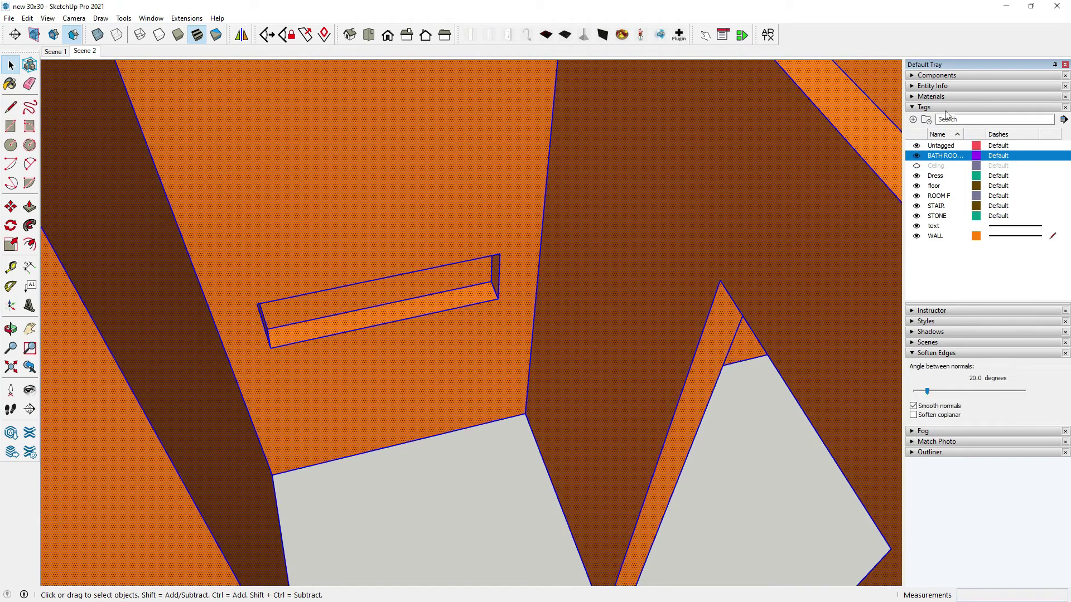
left_click(931, 86)
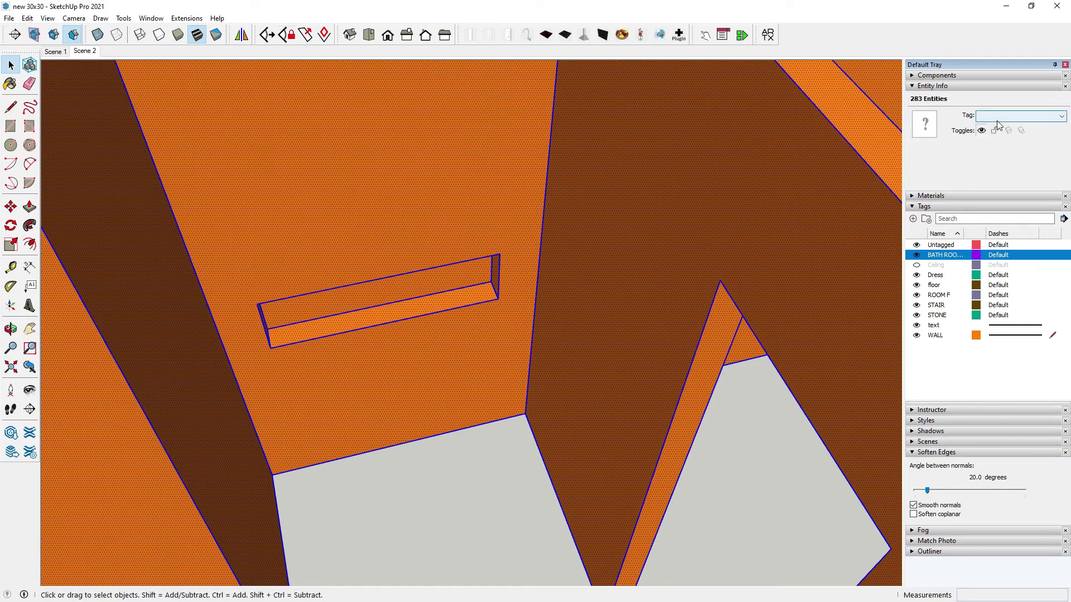
left_click(997, 121)
left_click(1003, 190)
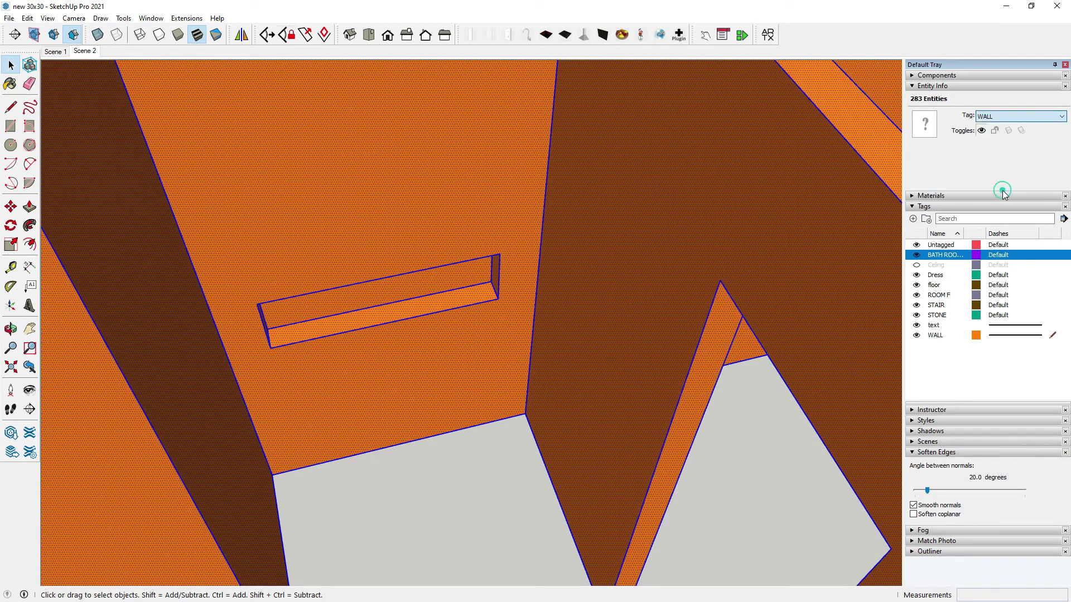
left_click(730, 191)
mouse_move(600, 287)
middle_mouse_down()
mouse_move(451, 375)
mouse_move(243, 332)
middle_mouse_up()
scroll(451, 375, "down", 6)
Orbit to an overhead view of the floor plan and exit the wall group.
left_click(244, 333)
scroll(425, 302, "up", 5)
scroll(425, 302, "up", 3)
scroll(424, 301, "down", 3)
middle_click_drag(424, 301, 421, 346)
scroll(420, 347, "down", 5)
left_click(627, 282)
middle_click_drag(627, 282, 490, 372)
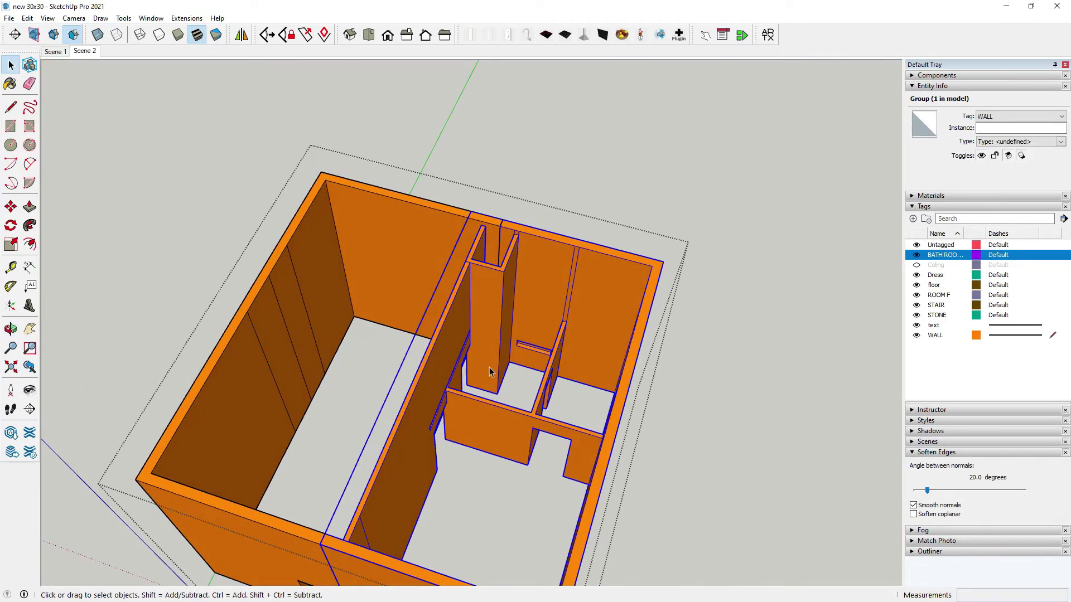
scroll(489, 372, "up", 3)
scroll(552, 263, "down", 5)
middle_click_drag(552, 262, 677, 318)
left_click(677, 318)
Orbit over the bathroom and add a new tag in the Tags panel.
scroll(408, 354, "up", 5)
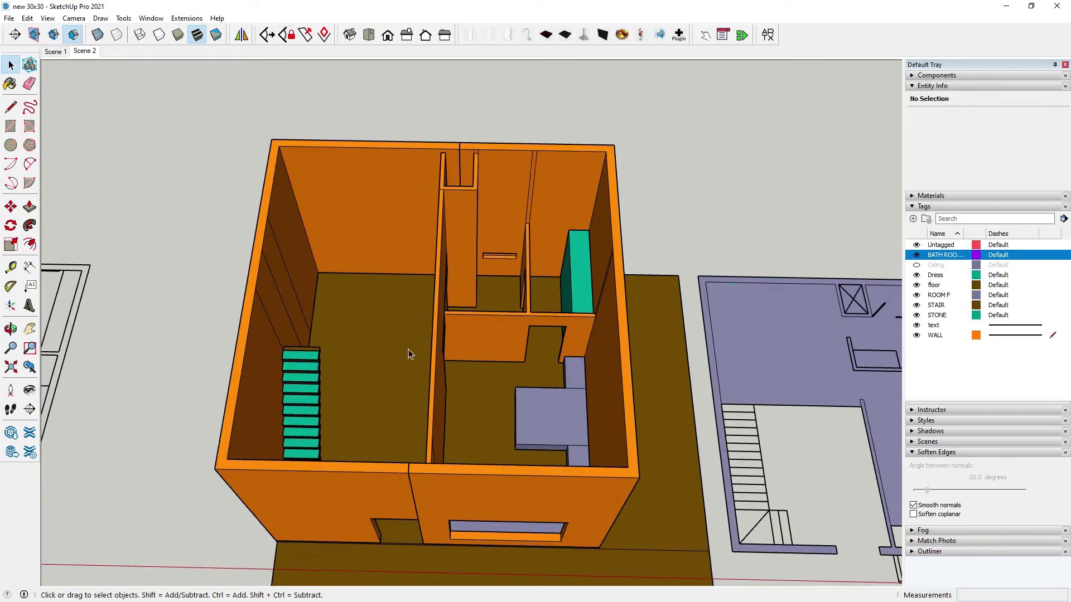
middle_click_drag(409, 354, 470, 393)
scroll(468, 350, "down", 3)
scroll(560, 346, "up", 5)
middle_click_drag(468, 350, 571, 346)
scroll(586, 357, "up", 2)
scroll(586, 357, "down", 3)
scroll(571, 346, "down", 3)
scroll(216, 287, "up", 3)
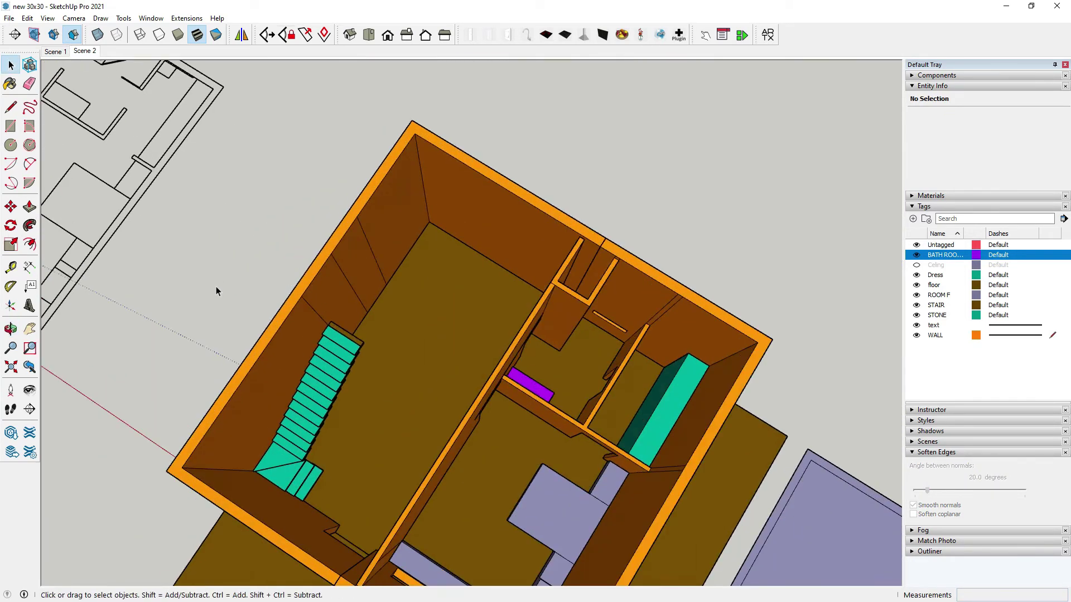
middle_click_drag(215, 287, 270, 354)
scroll(697, 252, "up", 2)
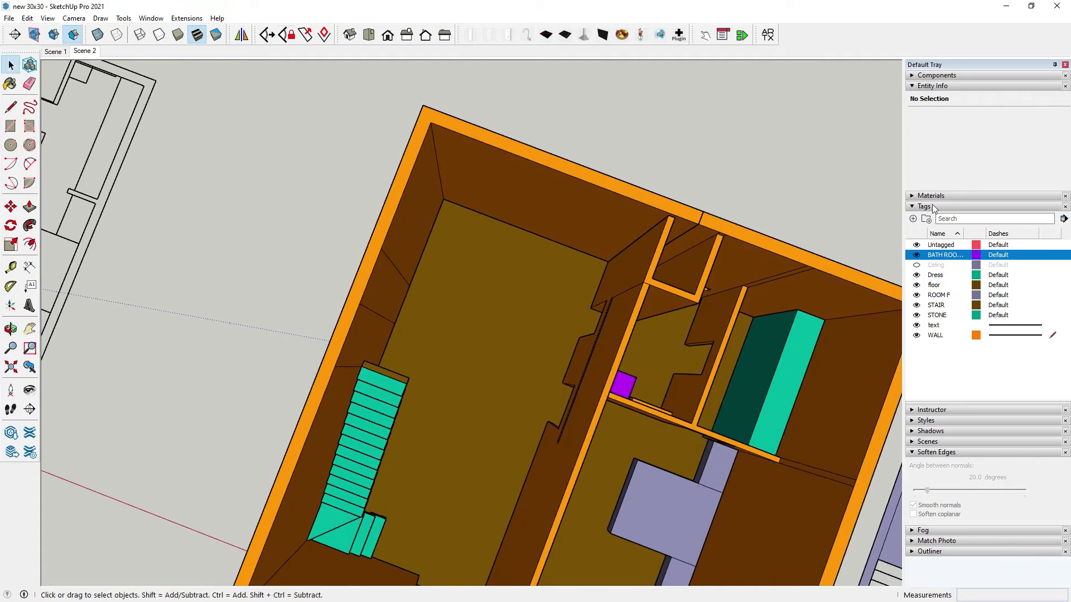
left_click(913, 220)
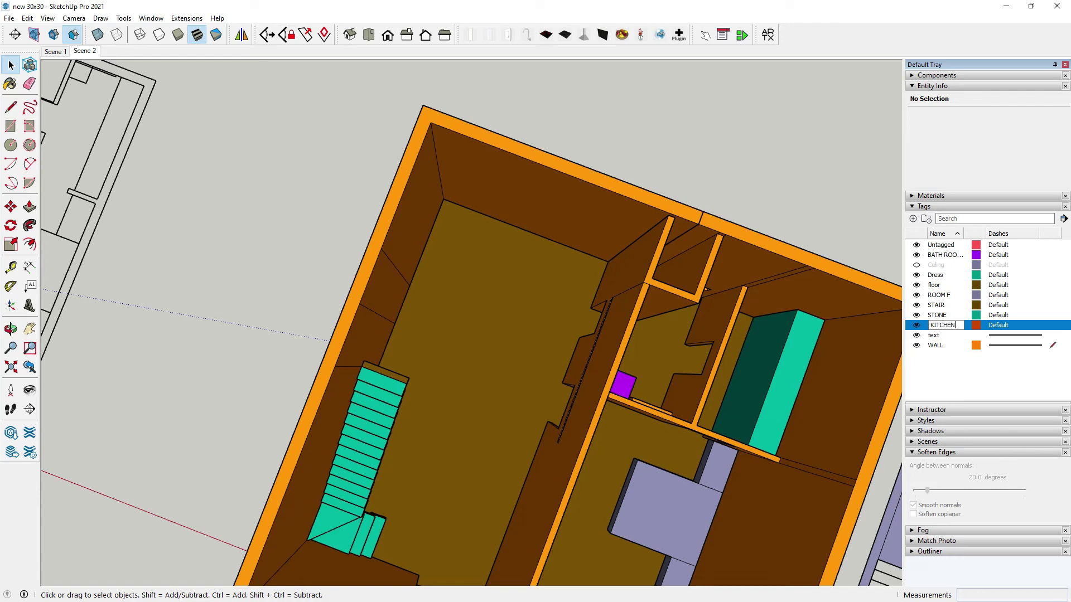
Make KITCHEN the active tag and bring the kitchen area into view.
middle_click_drag(774, 166, 566, 256)
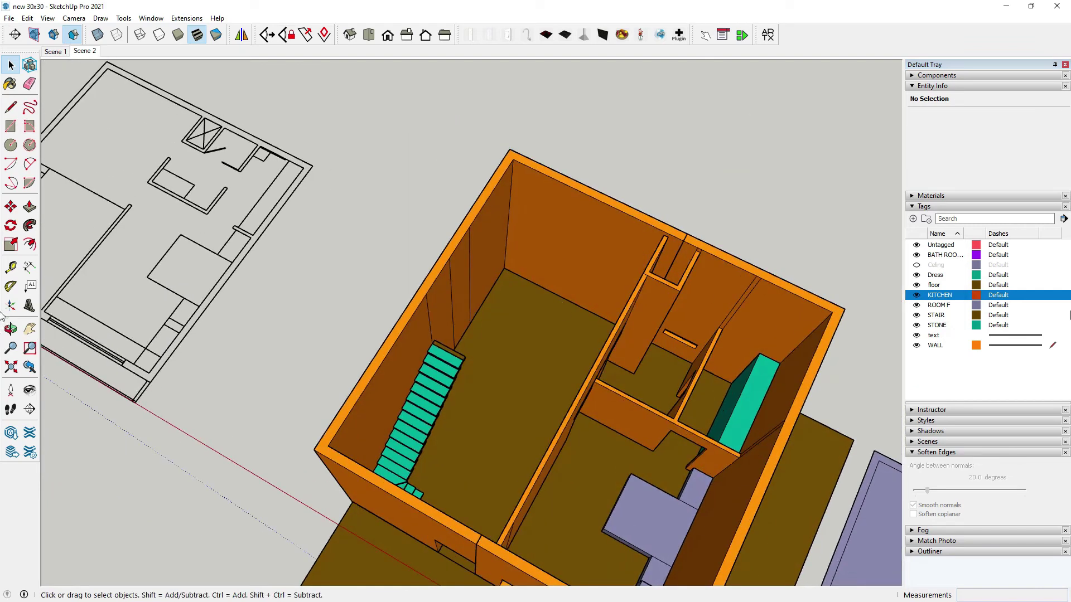
left_click(1054, 295)
middle_click_drag(457, 390, 416, 412)
scroll(591, 495, "up", 4)
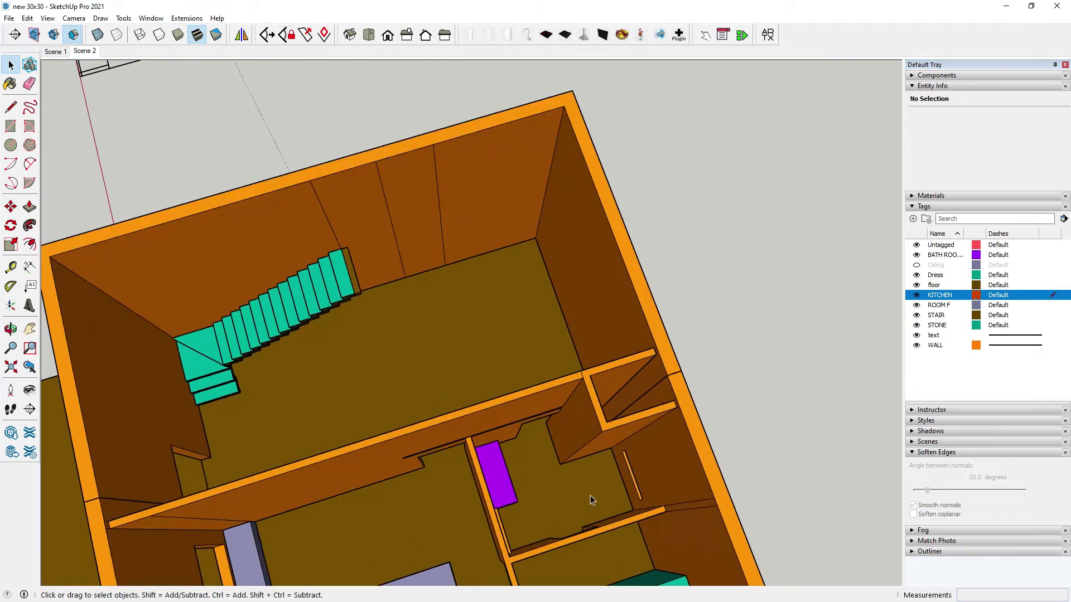
scroll(643, 470, "up", 3)
scroll(642, 470, "down", 5)
scroll(280, 225, "up", 2)
scroll(359, 283, "down", 2)
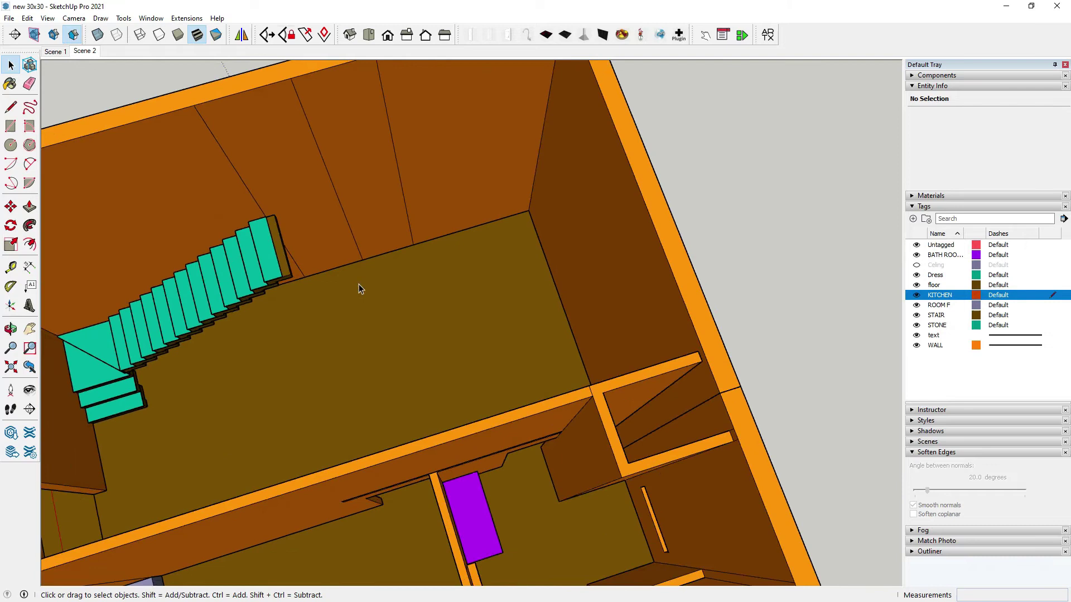
scroll(446, 359, "down", 3)
scroll(446, 363, "down", 3)
scroll(134, 157, "up", 3)
scroll(134, 157, "up", 3)
scroll(135, 157, "up", 2)
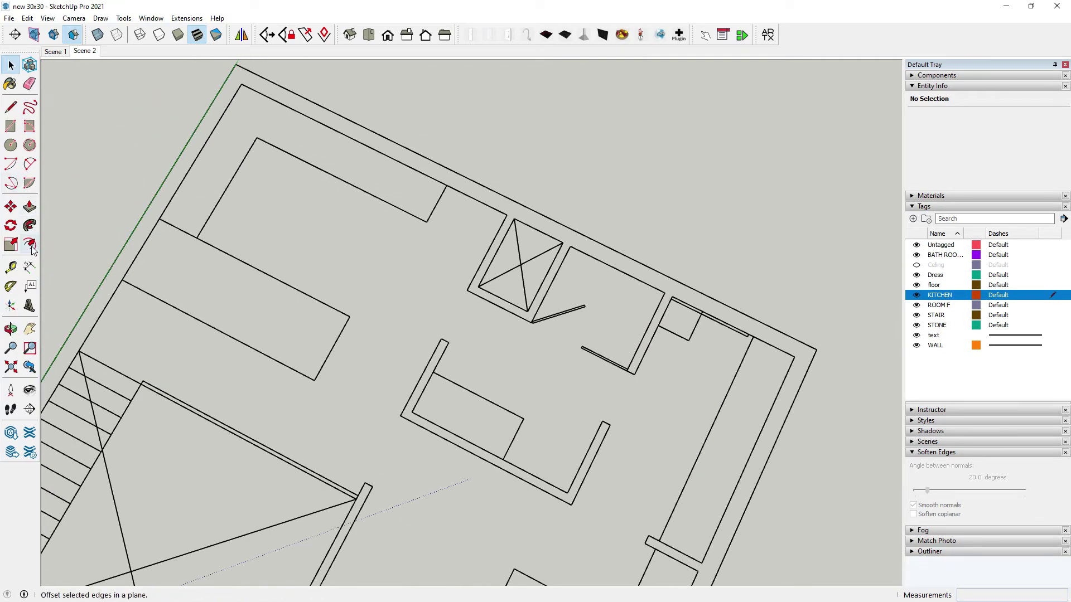
Dimension the top-left room's walls at 7' 5 15/16" and 14' 1 7/16".
left_click(32, 269)
left_click(160, 220)
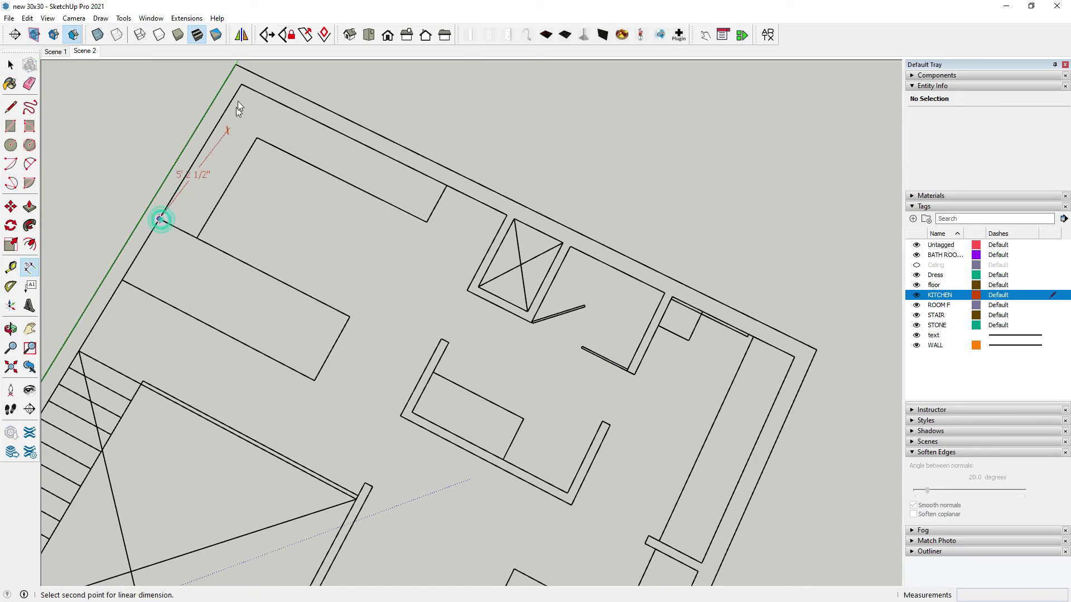
left_click(241, 85)
middle_click_drag(271, 202, 377, 228)
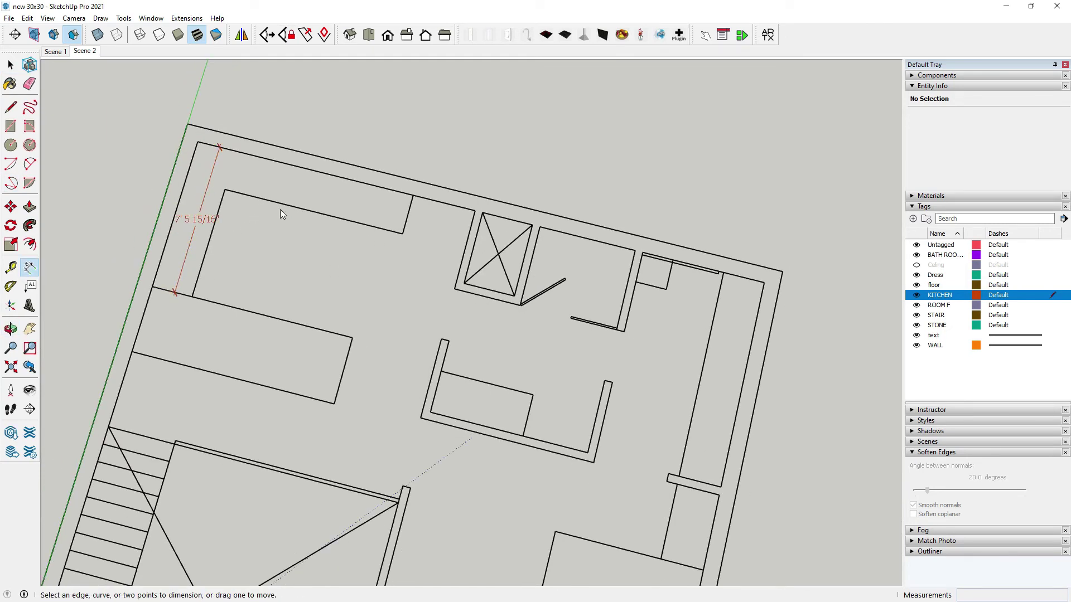
left_click(197, 141)
left_click(476, 212)
left_click(406, 225)
scroll(341, 218, "down", 2)
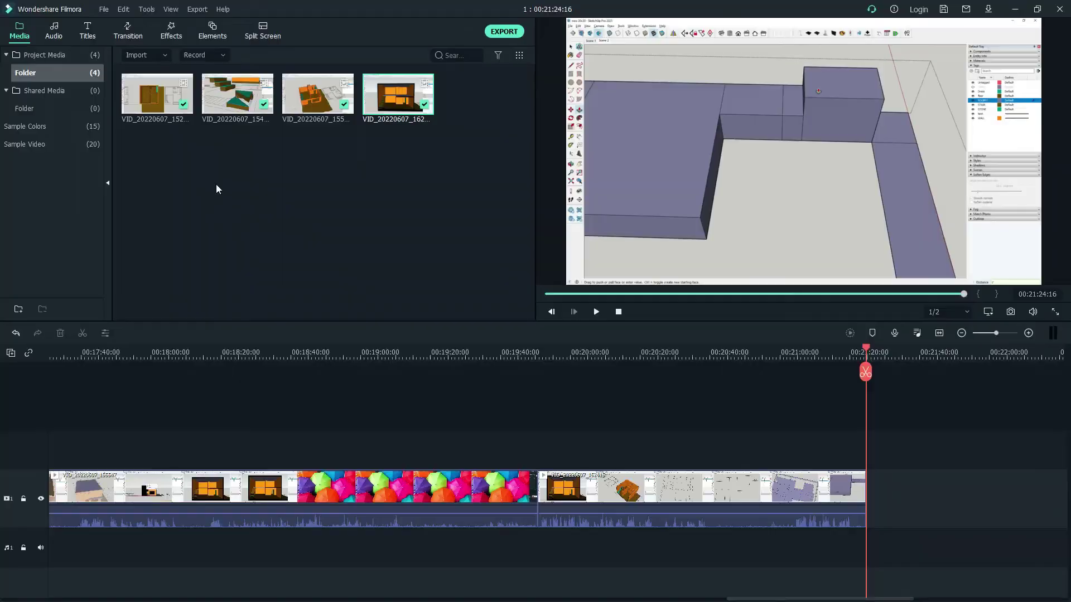
key("alt+Tab")
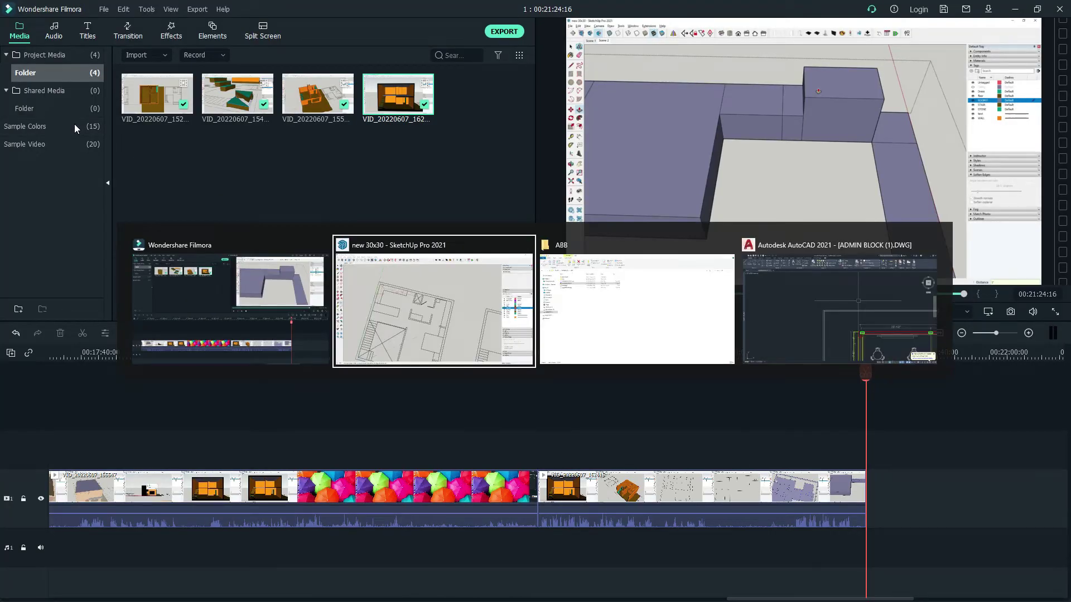
scroll(179, 258, "down", 1)
left_click(11, 106)
Draw the counter's first face along the top wall, closing the outline.
scroll(487, 349, "down", 3)
scroll(466, 231, "up", 5)
scroll(504, 251, "up", 2)
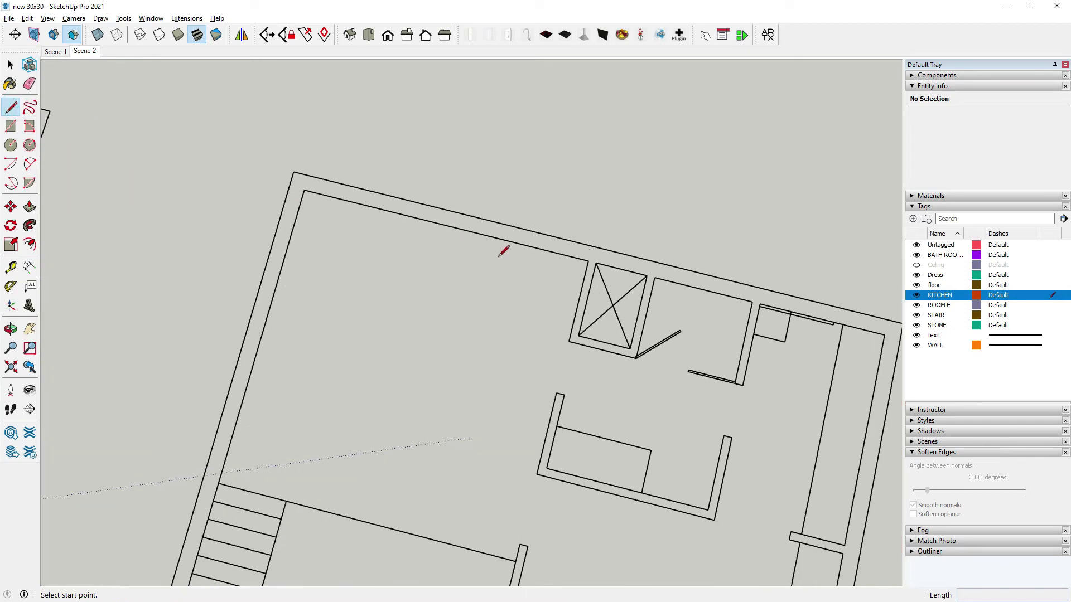
scroll(504, 251, "up", 1)
left_click(595, 261)
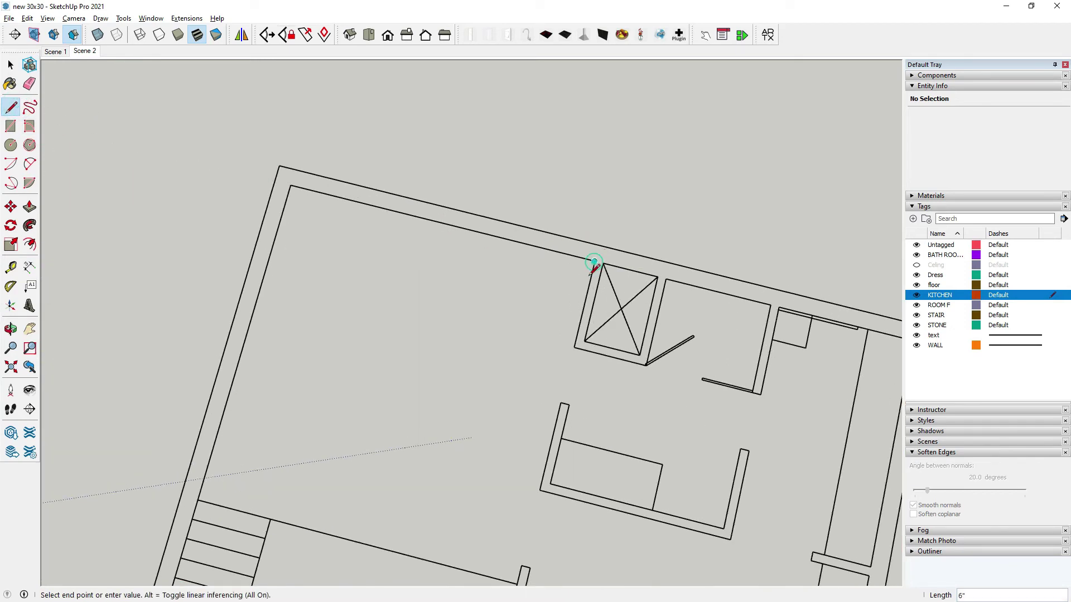
left_click(584, 304)
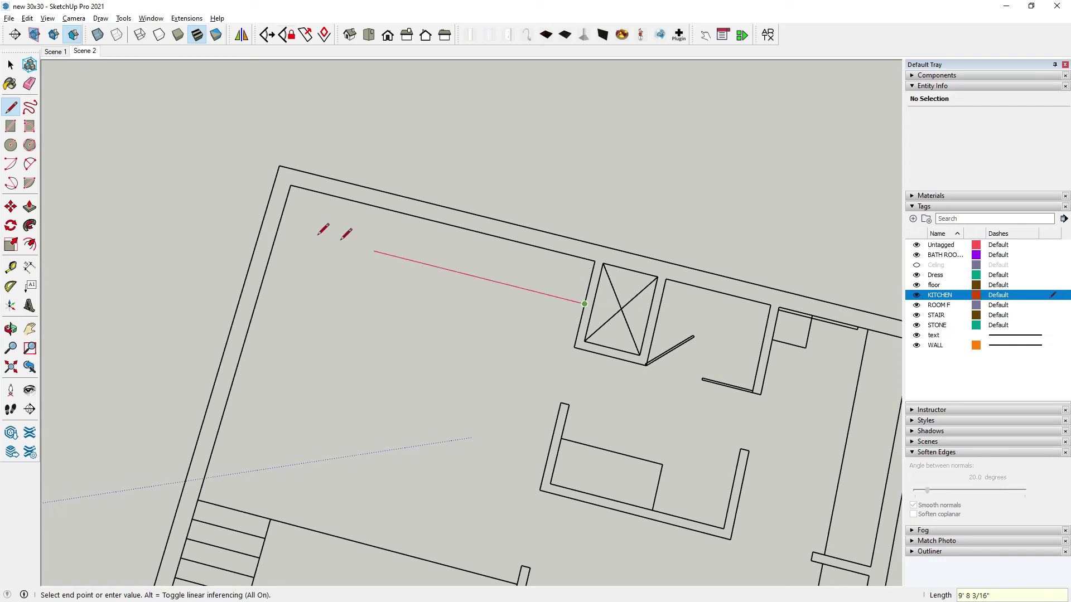
left_click(278, 227)
left_click(290, 185)
left_click(595, 261)
Draw the second counter arm down the left wall, completing the L-shaped face.
left_click(291, 184)
type("7'6")
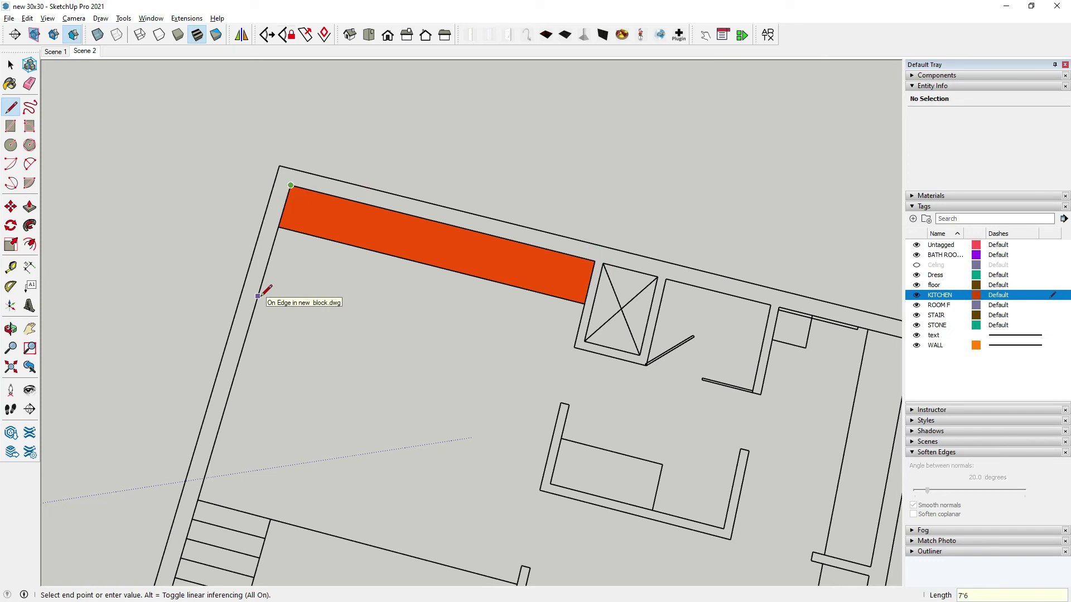
left_click(243, 344)
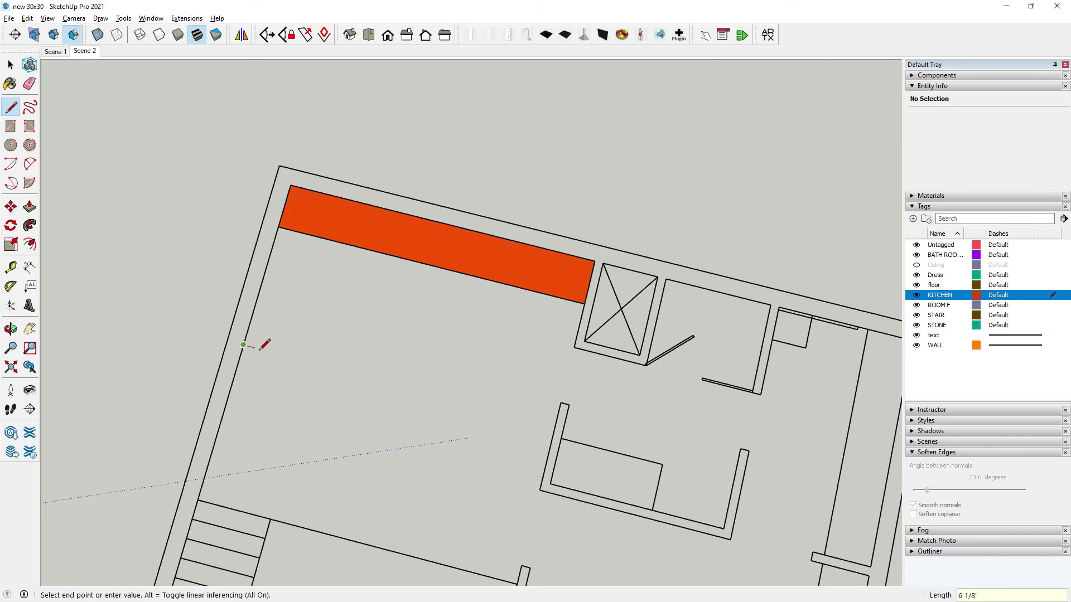
left_click(287, 356)
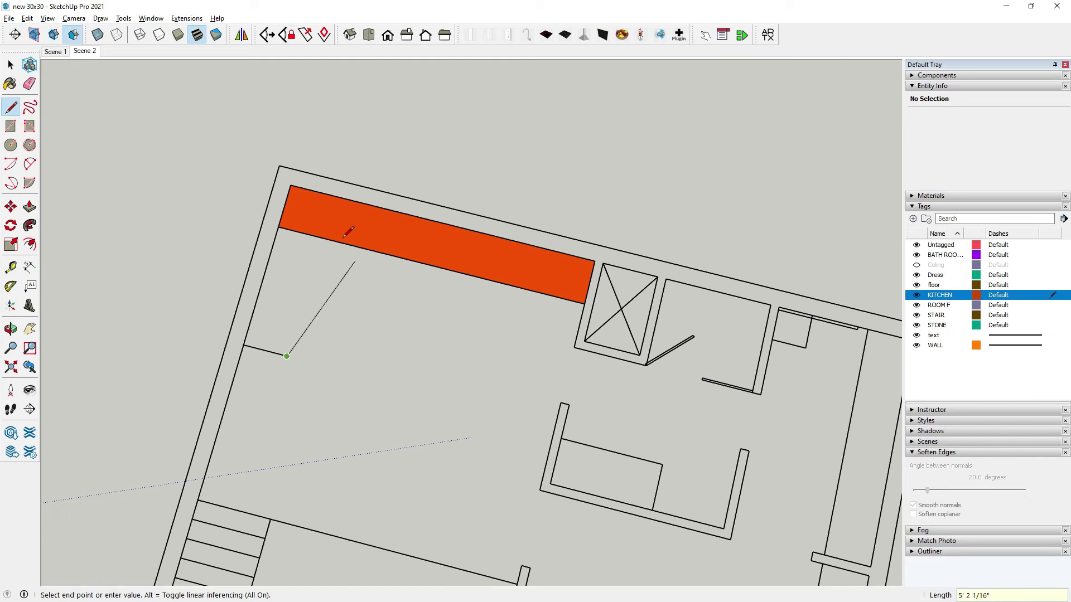
left_click(321, 237)
scroll(335, 304, "down", 1)
scroll(273, 338, "up", 2)
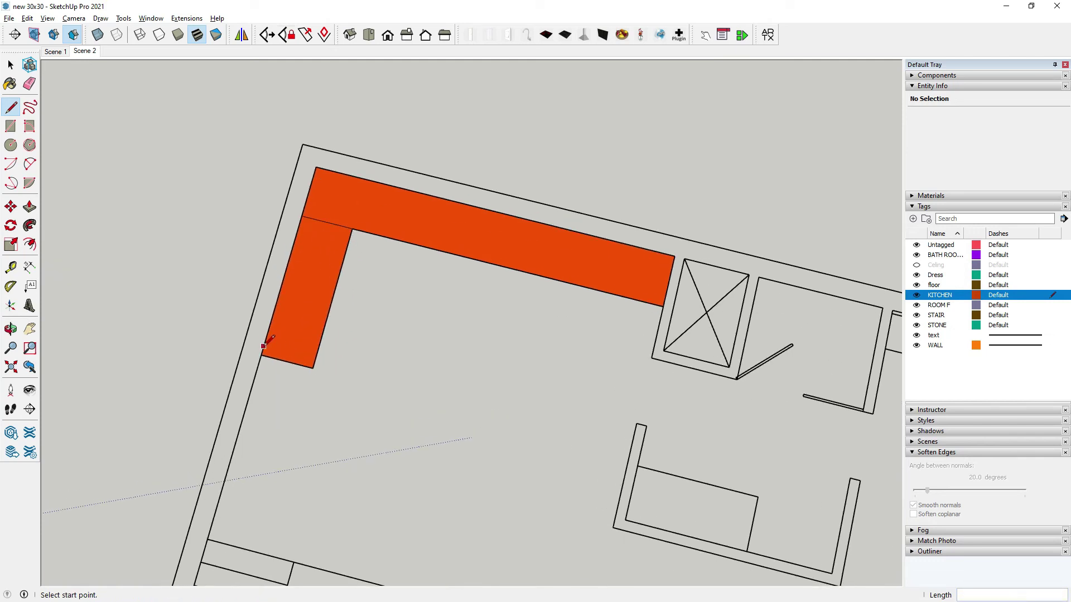
scroll(247, 419, "down", 2)
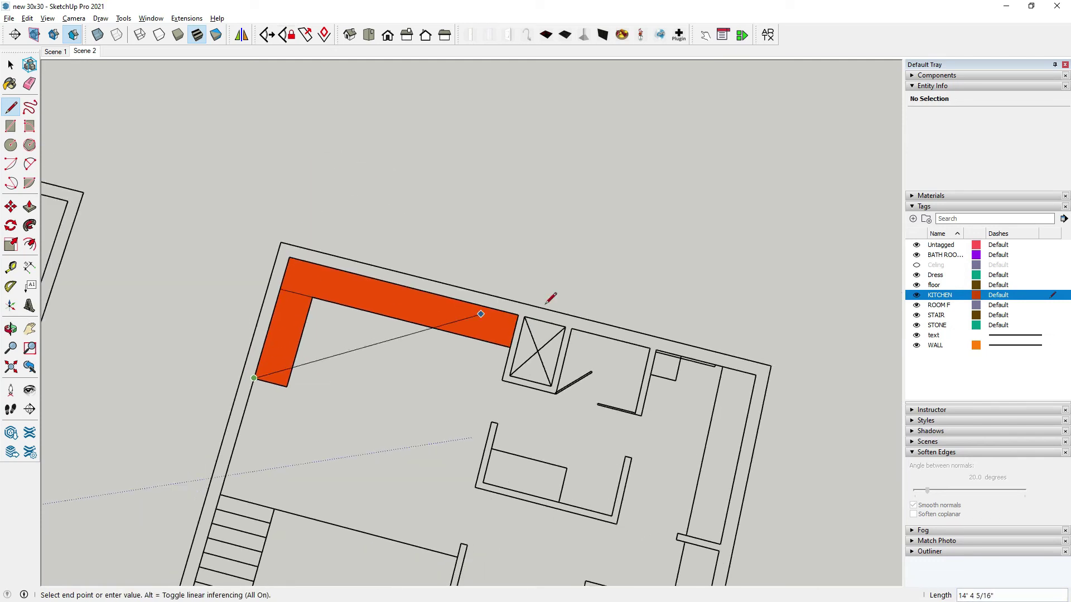
scroll(569, 301, "down", 2)
key("Escape")
scroll(530, 267, "down", 2)
scroll(384, 279, "up", 2)
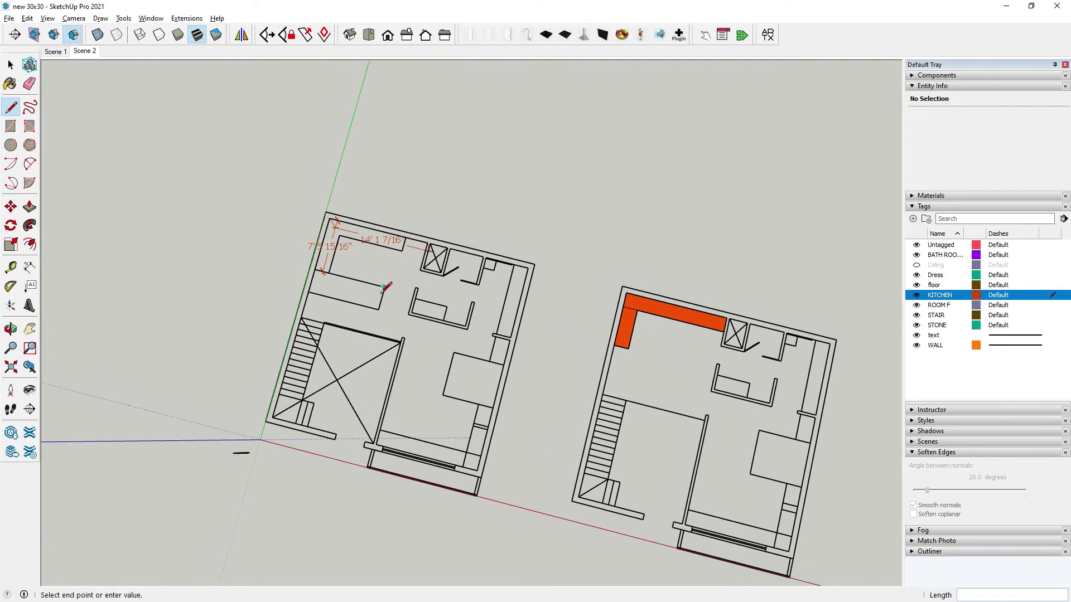
key("Escape")
scroll(312, 301, "down", 2)
middle_click_drag(574, 351, 471, 313, "shift")
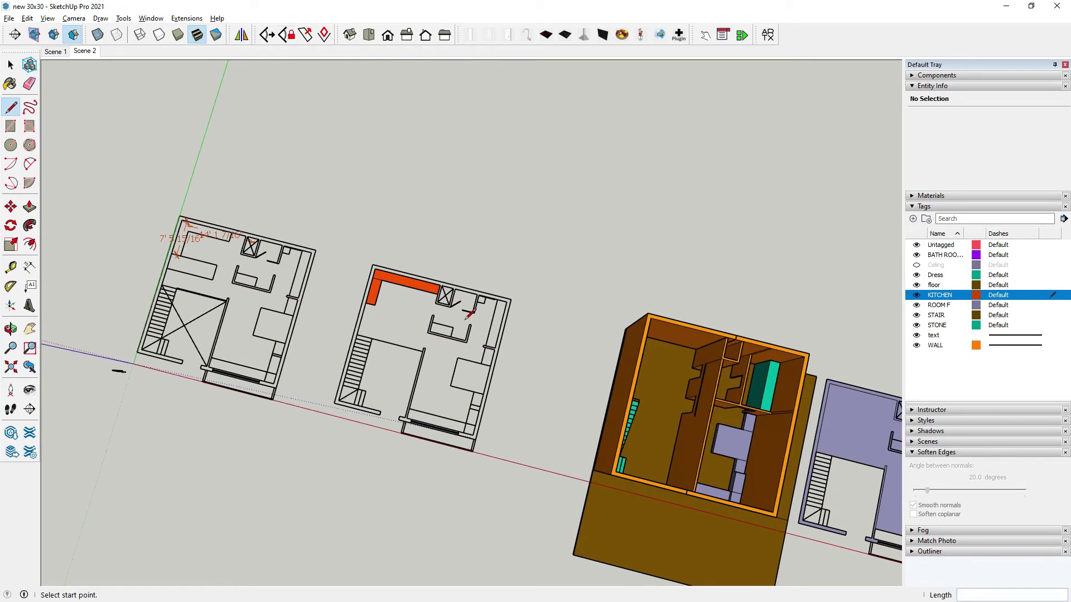
scroll(424, 298, "up", 3)
scroll(321, 305, "up", 2)
Draw a closed rectangle off the left arm's bottom as the third counter arm.
left_click(321, 307)
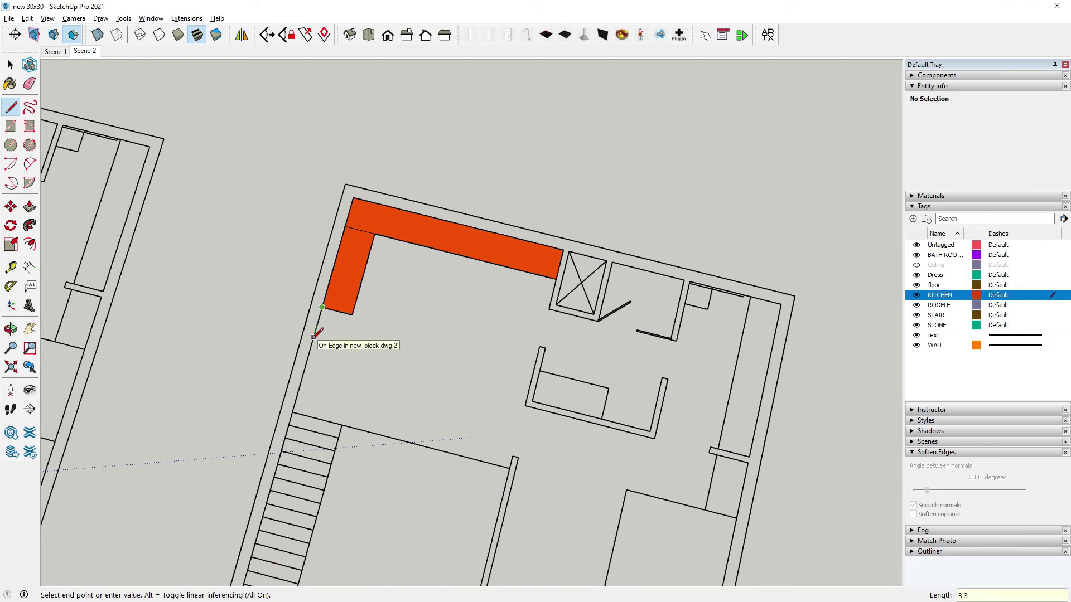
left_click(458, 395)
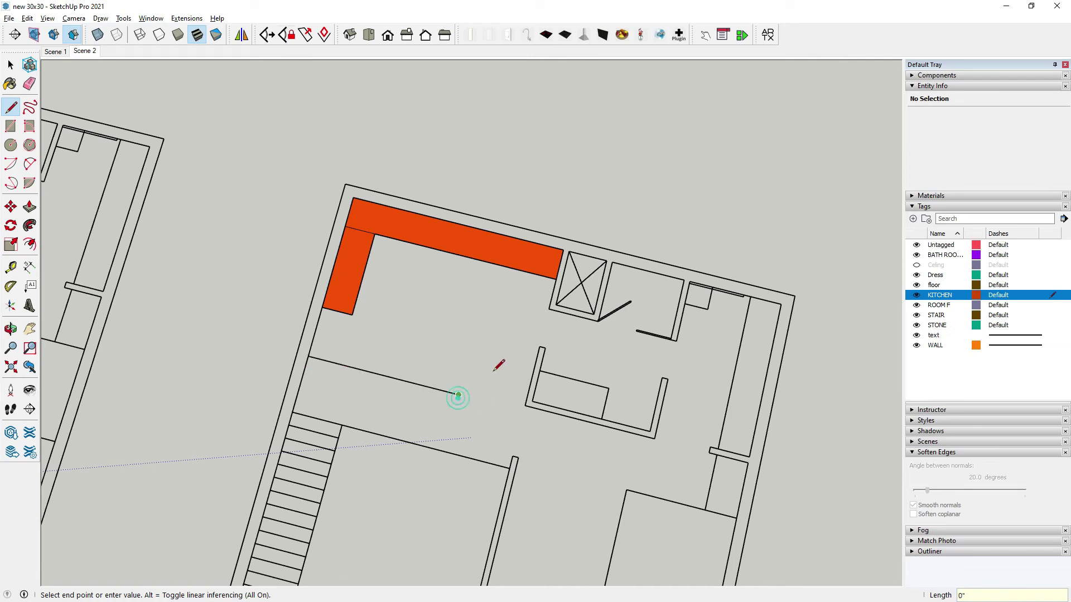
left_click(471, 345)
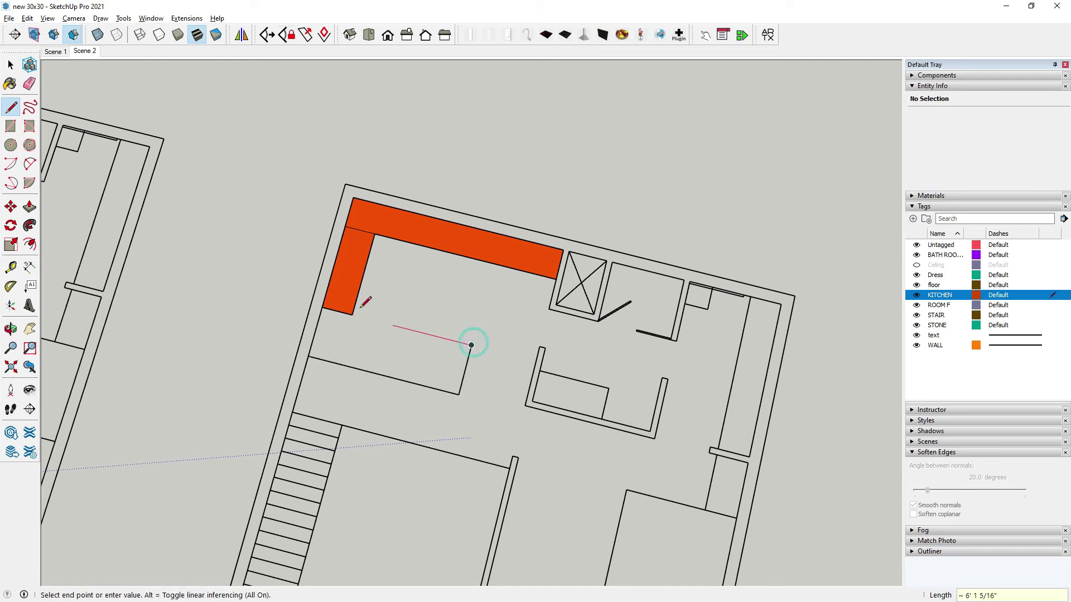
left_click(322, 307)
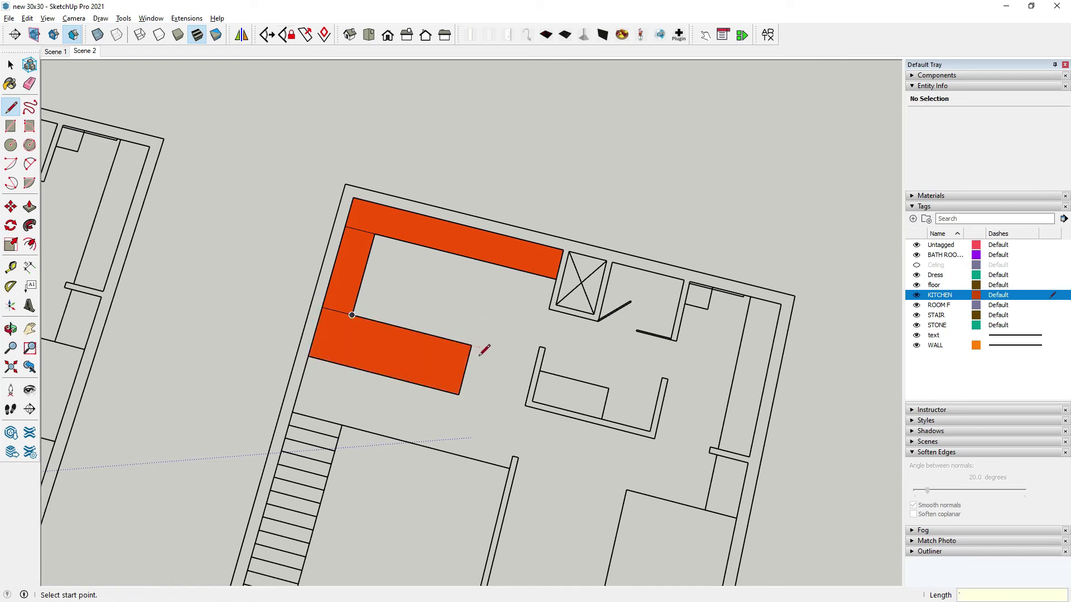
scroll(530, 328, "down", 5)
scroll(290, 242, "down", 2)
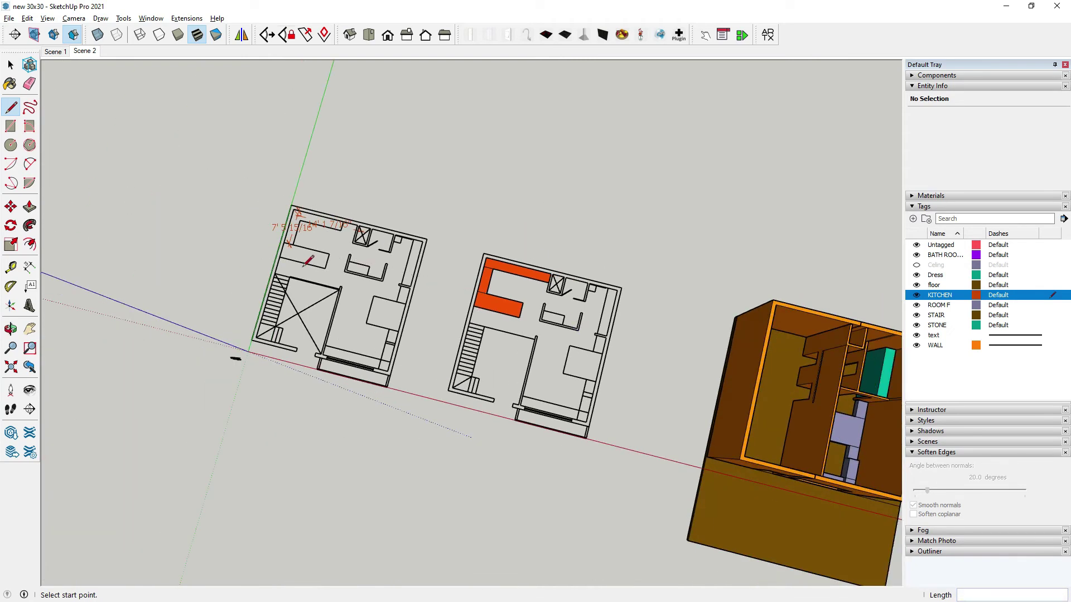
scroll(309, 261, "up", 2)
left_click(330, 267)
scroll(368, 272, "up", 2)
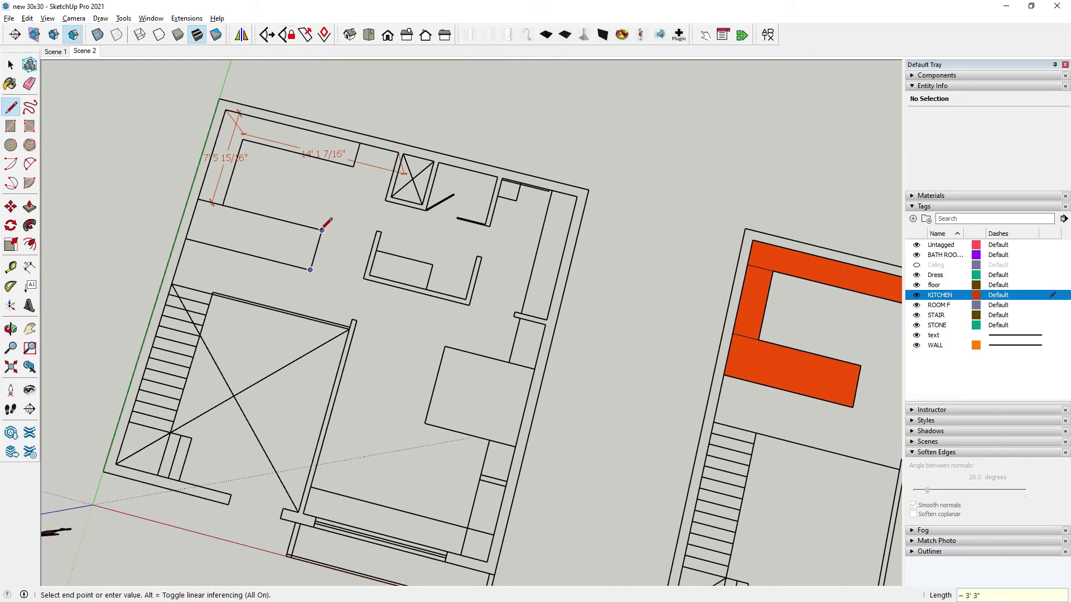
key("Escape")
scroll(279, 240, "down", 3)
scroll(598, 306, "up", 3)
Dimension the lower arm's end to the opposite wall, showing a 4' 2 3/4" gap.
scroll(598, 306, "up", 1)
left_click(29, 267)
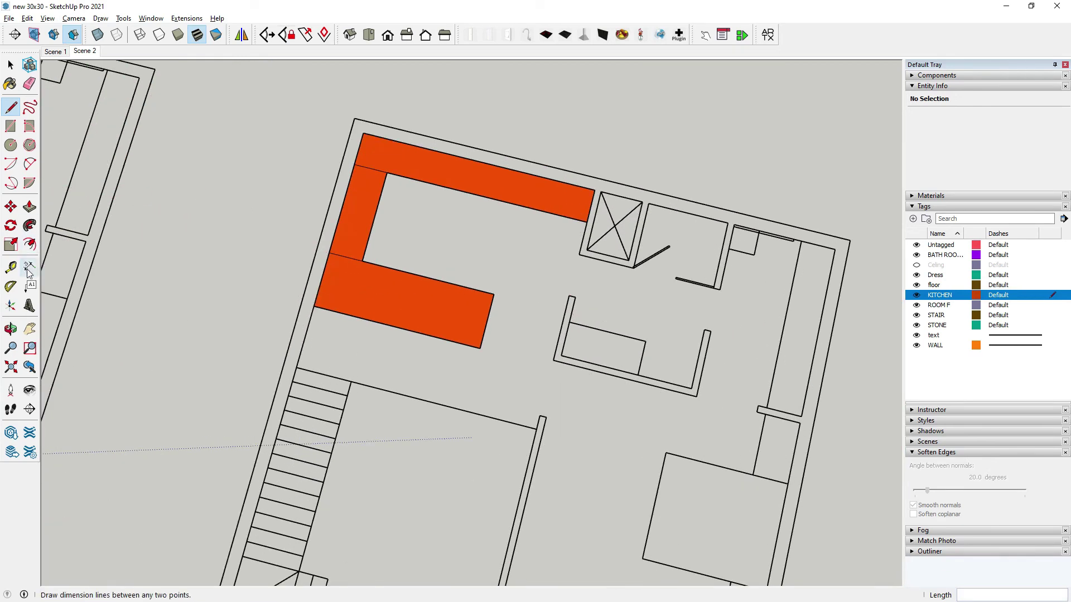
left_click(410, 331)
key("Escape")
scroll(502, 335, "up", 2)
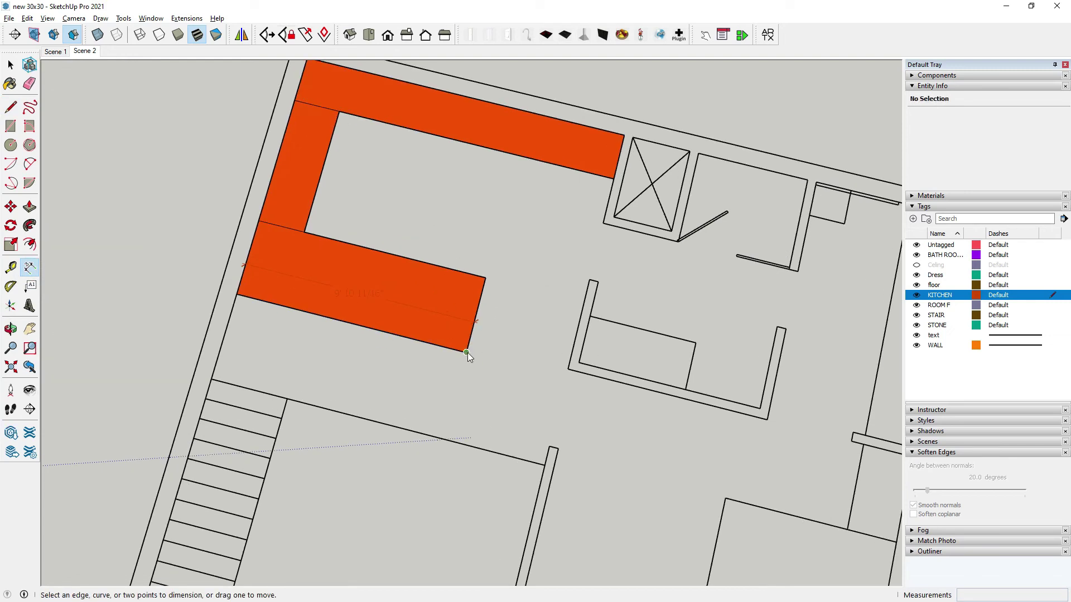
left_click(466, 353)
left_click(570, 372)
left_click(579, 320)
left_click(10, 65)
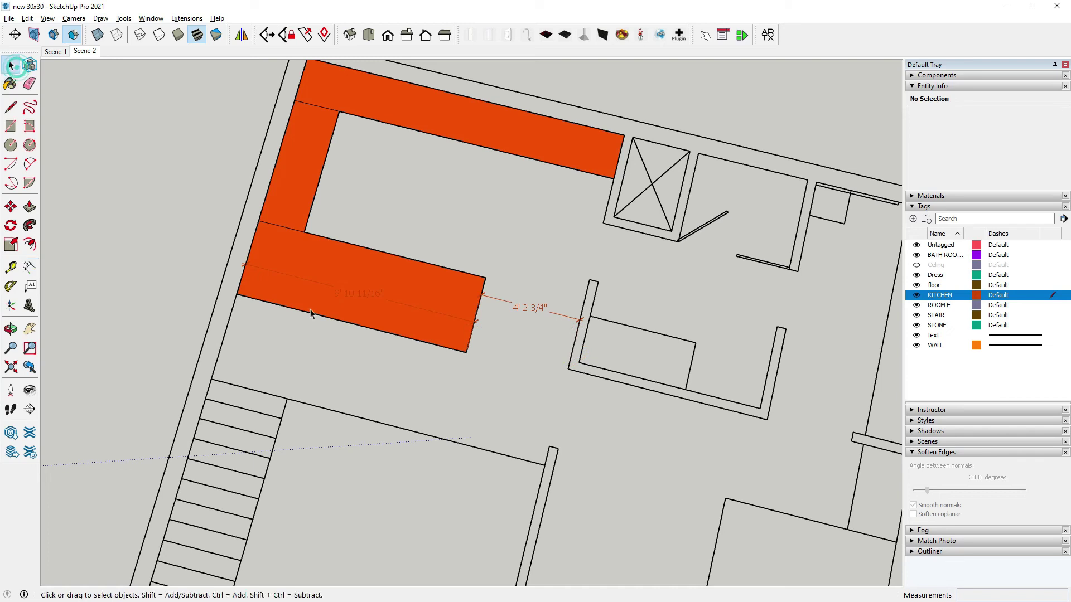
Move the lower arm's end edge so it sits exactly 4' from the wall.
middle_click_drag(310, 309, 413, 231)
left_click(473, 335)
key("m")
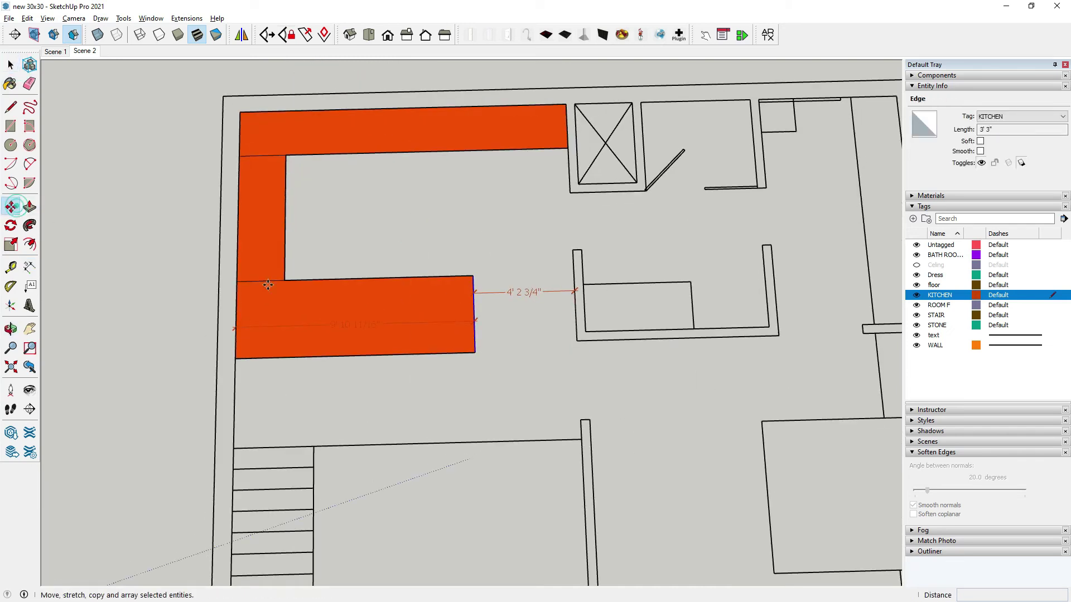
scroll(456, 334, "up", 1)
scroll(455, 333, "up", 1)
left_click(438, 333)
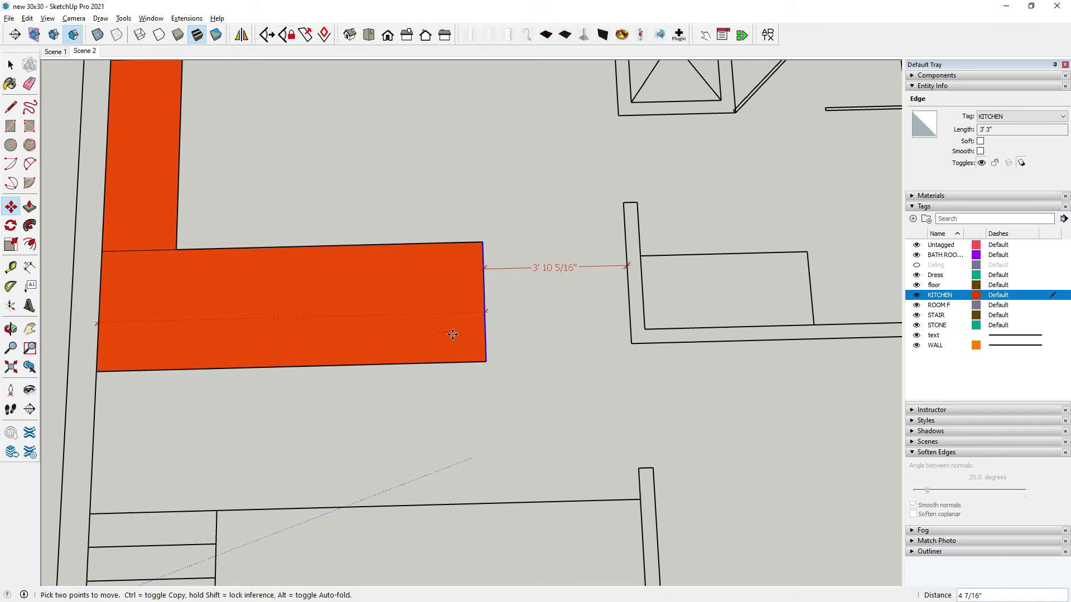
key("Escape")
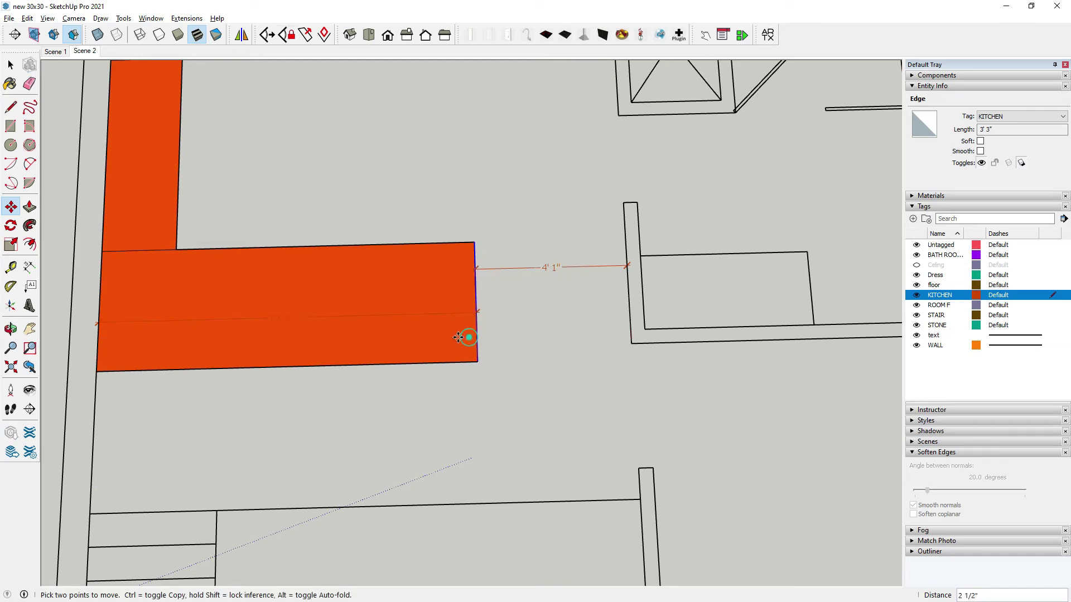
scroll(457, 338, "up", 1)
scroll(458, 338, "up", 1)
left_click(459, 338)
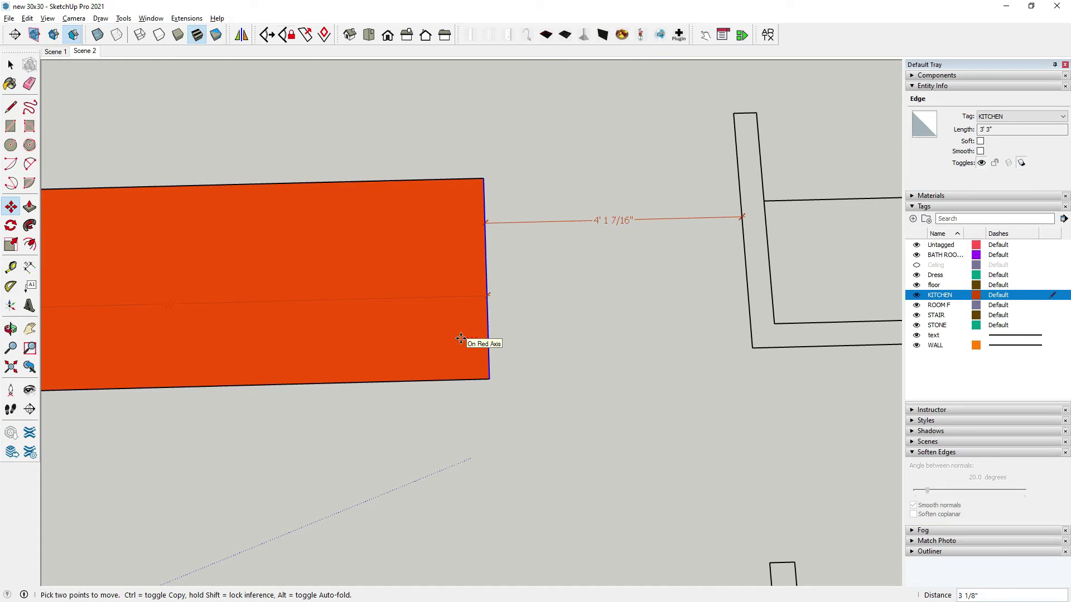
left_click(468, 340)
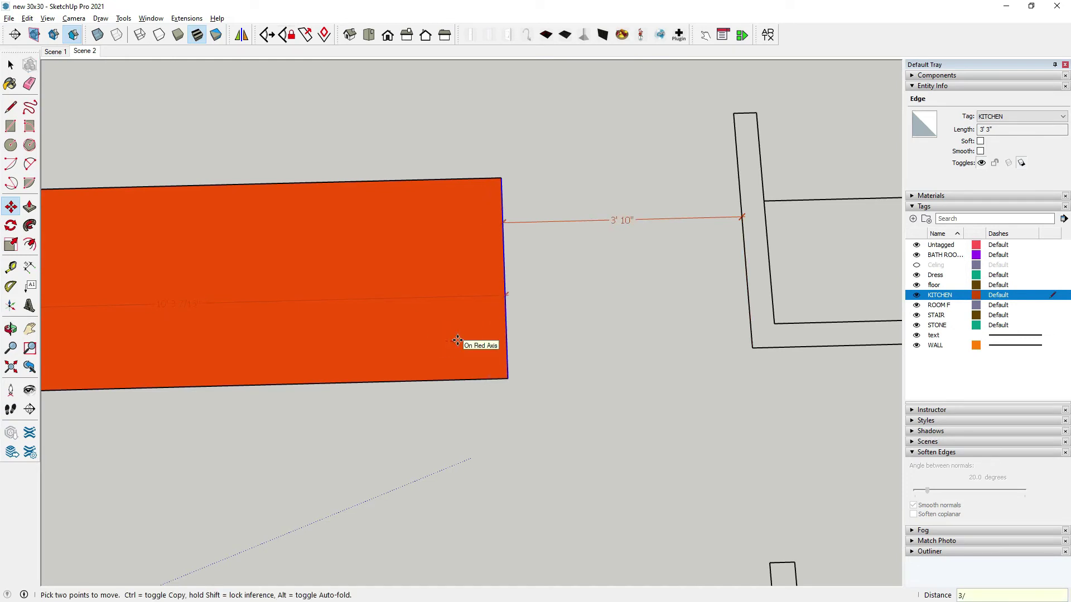
type("1")
key("Return")
scroll(625, 326, "down", 2)
scroll(592, 325, "down", 2)
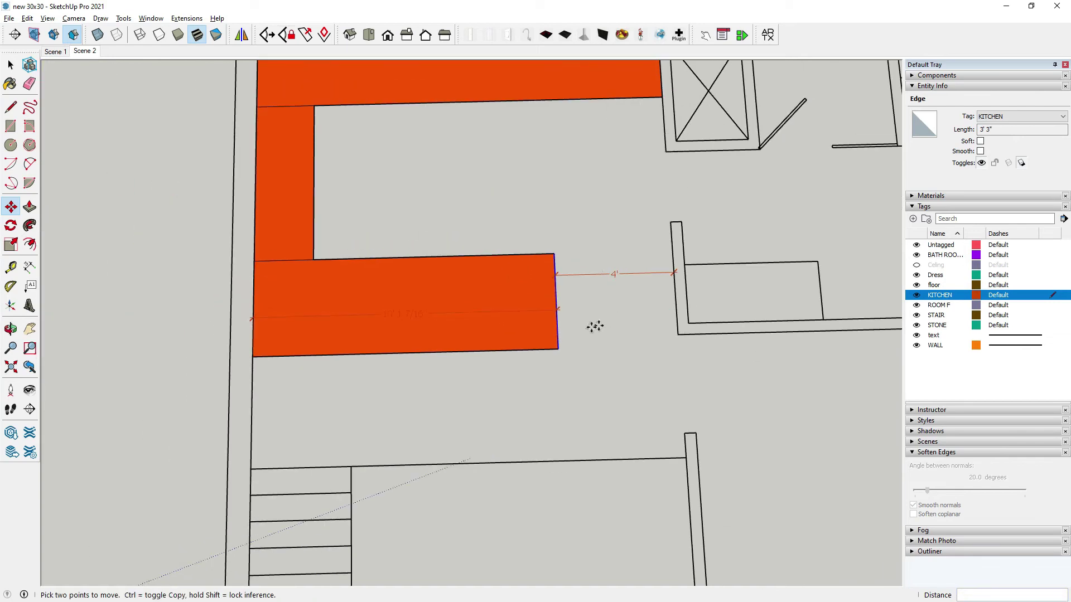
left_click(30, 83)
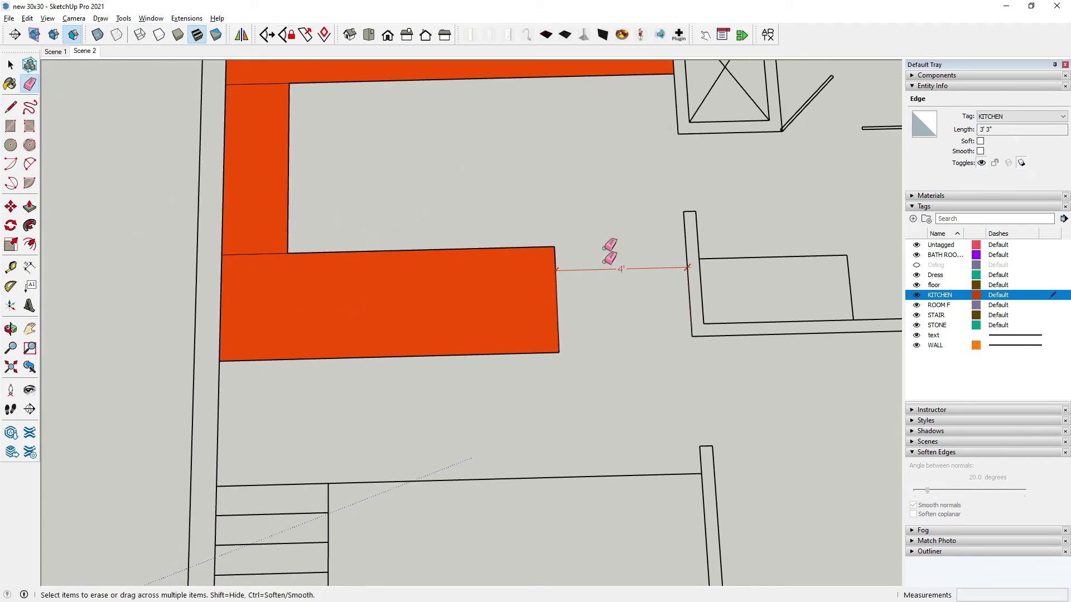
scroll(387, 299, "down", 2)
scroll(466, 270, "down", 2)
middle_click_drag(466, 270, 352, 171)
scroll(351, 172, "up", 2)
Push/Pull the U-shaped counter face up to 2' 8" height.
scroll(328, 130, "up", 2)
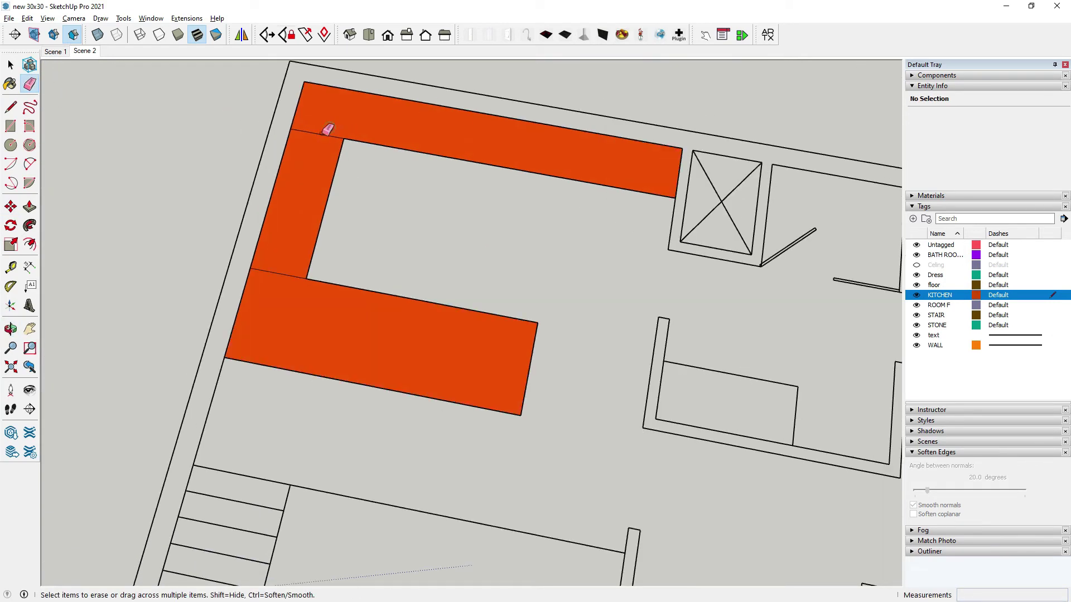
left_click(30, 206)
mouse_move(423, 268)
middle_mouse_down()
mouse_move(489, 291)
mouse_move(481, 240)
middle_mouse_up()
left_click(481, 239)
type("32")
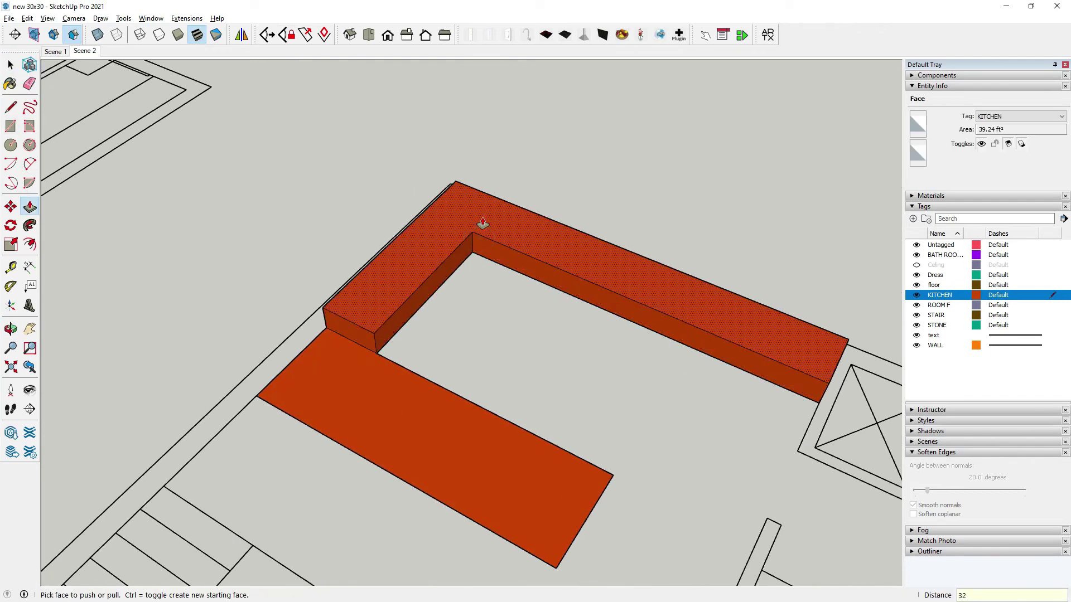
key("Return")
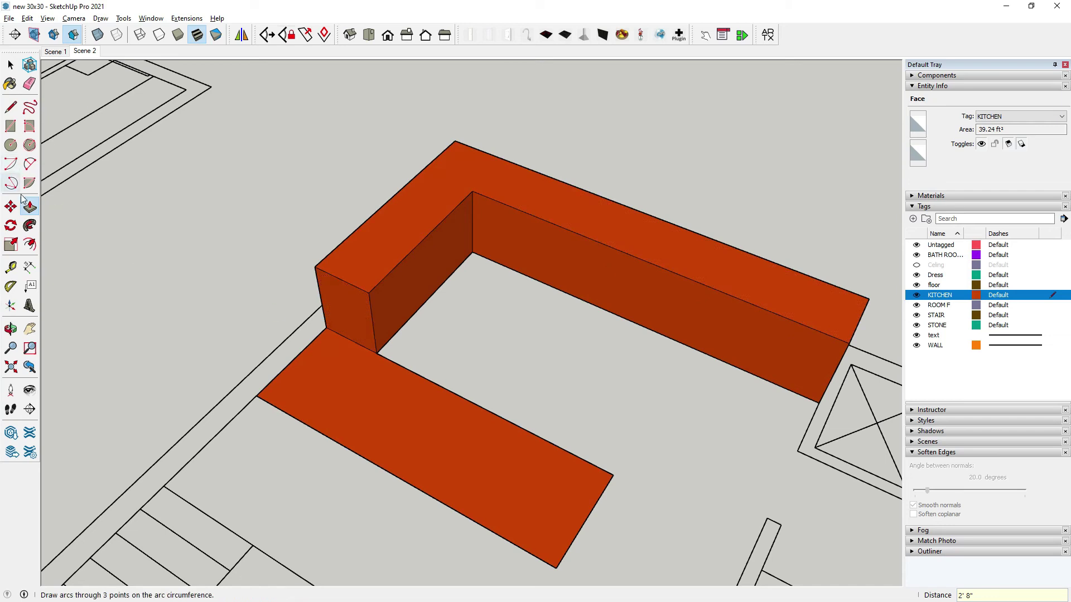
Adjust the counter arm's end and raise the lower counter arm.
middle_click_drag(168, 262, 604, 382)
left_click(589, 361)
left_click_drag(589, 362, 562, 364)
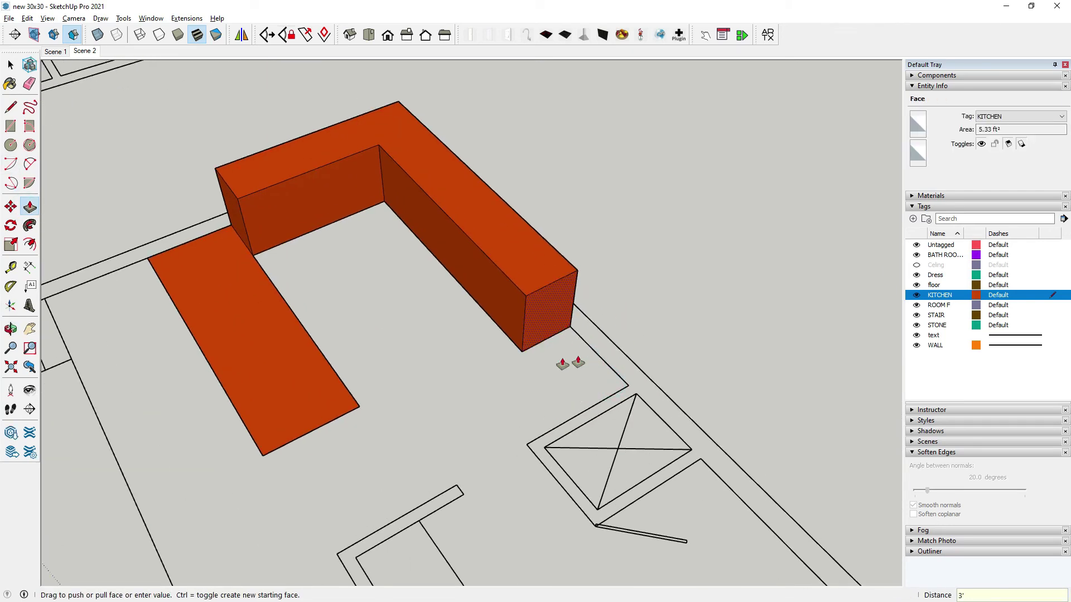
left_click(10, 65)
middle_click_drag(335, 268, 523, 269)
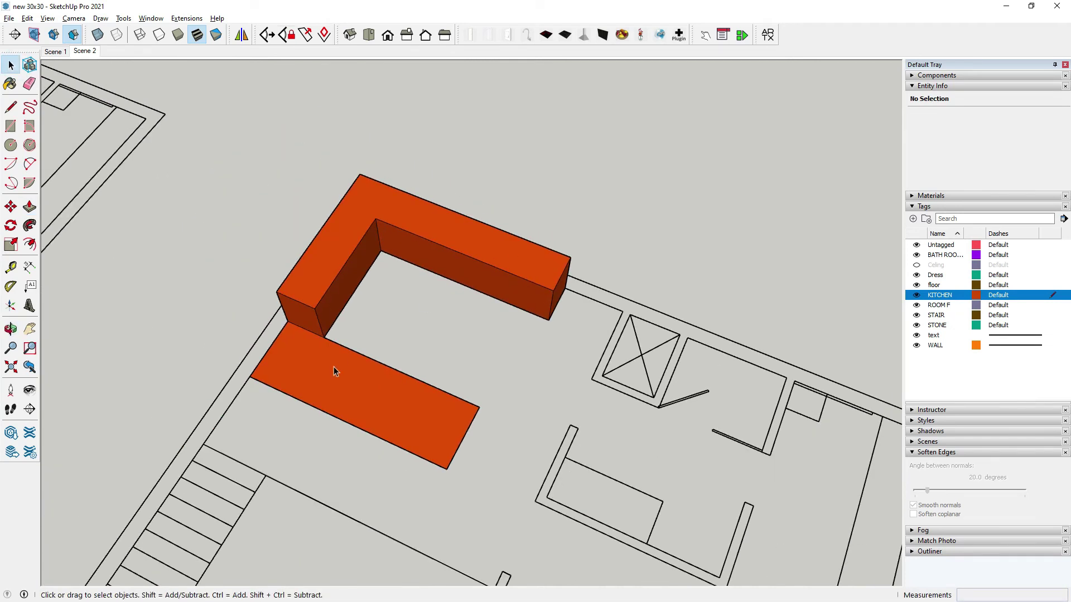
key("p")
scroll(337, 388, "up", 2)
mouse_move(337, 388)
left_mouse_down()
mouse_move(329, 246)
mouse_move(344, 222)
left_mouse_up()
middle_click_drag(344, 222, 430, 284)
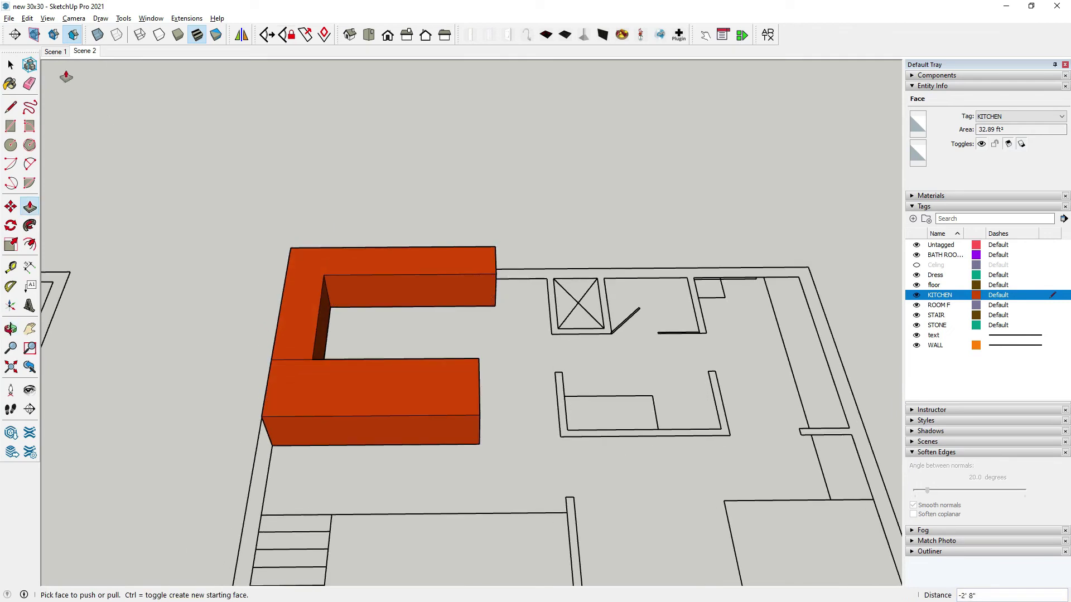
Split a back strip off the lower arm and pull its top face by 1.
left_click(11, 66)
scroll(325, 277, "down", 2)
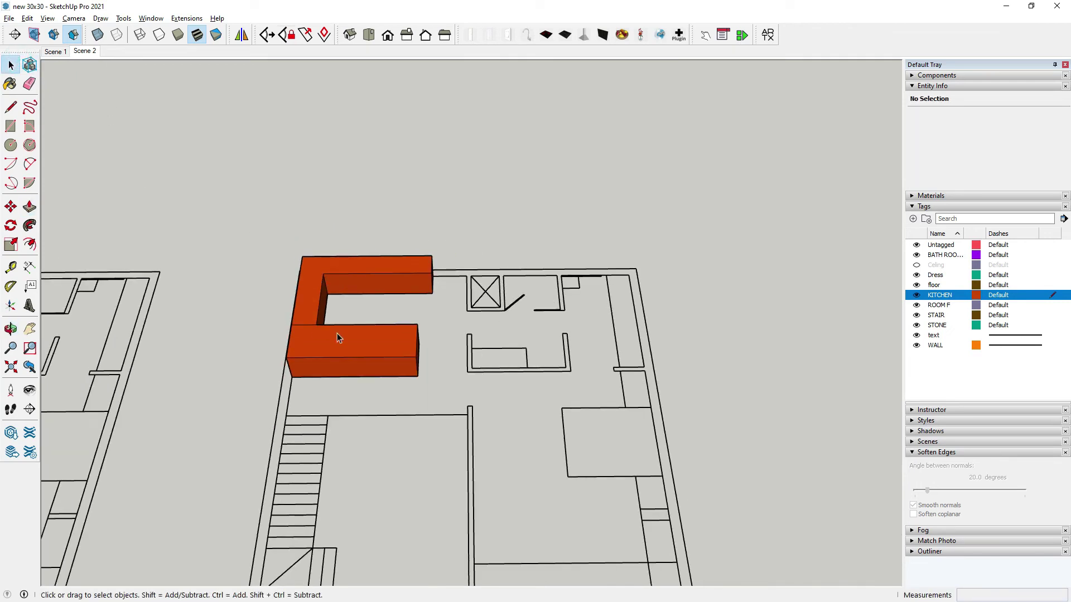
scroll(337, 334, "up", 2)
middle_click_drag(262, 397, 316, 289)
key("f")
key("p")
scroll(434, 421, "up", 2)
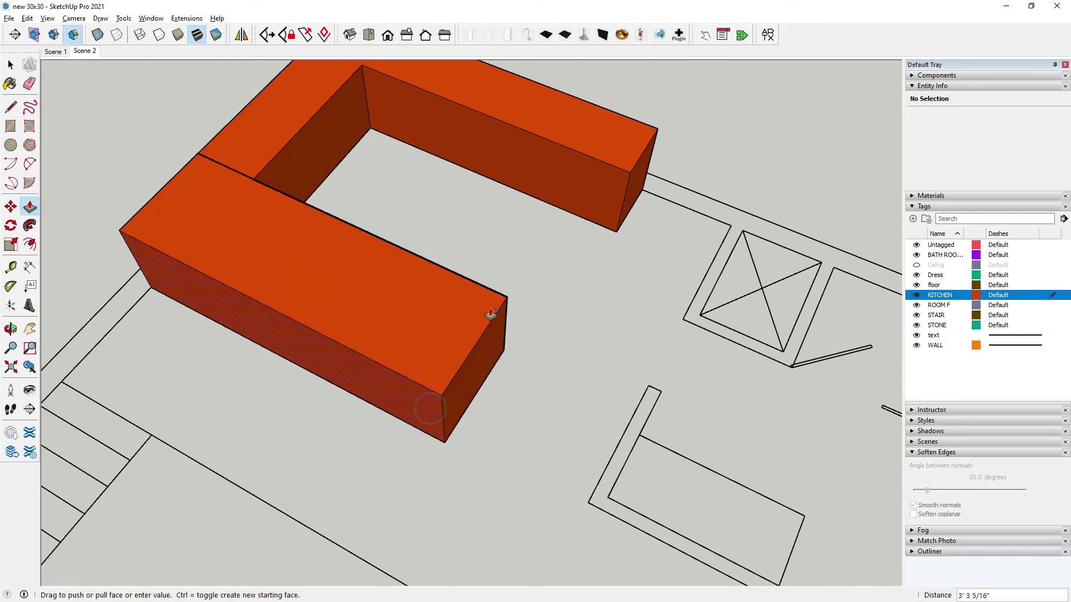
left_click_drag(490, 313, 459, 357)
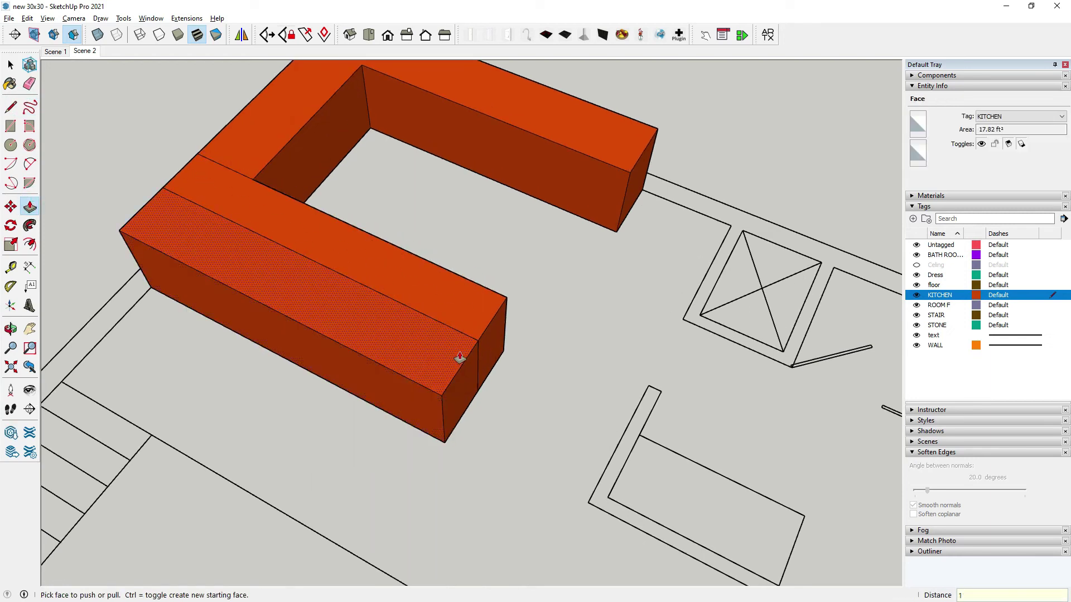
type("5")
left_click(460, 358)
middle_click_drag(449, 358, 387, 309)
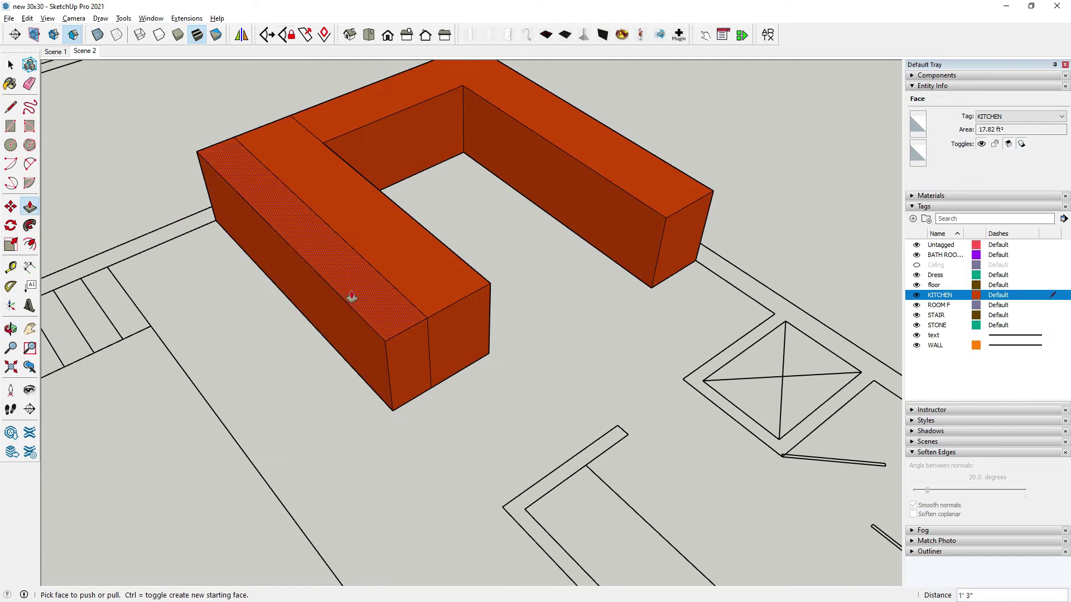
type("1")
key("Return")
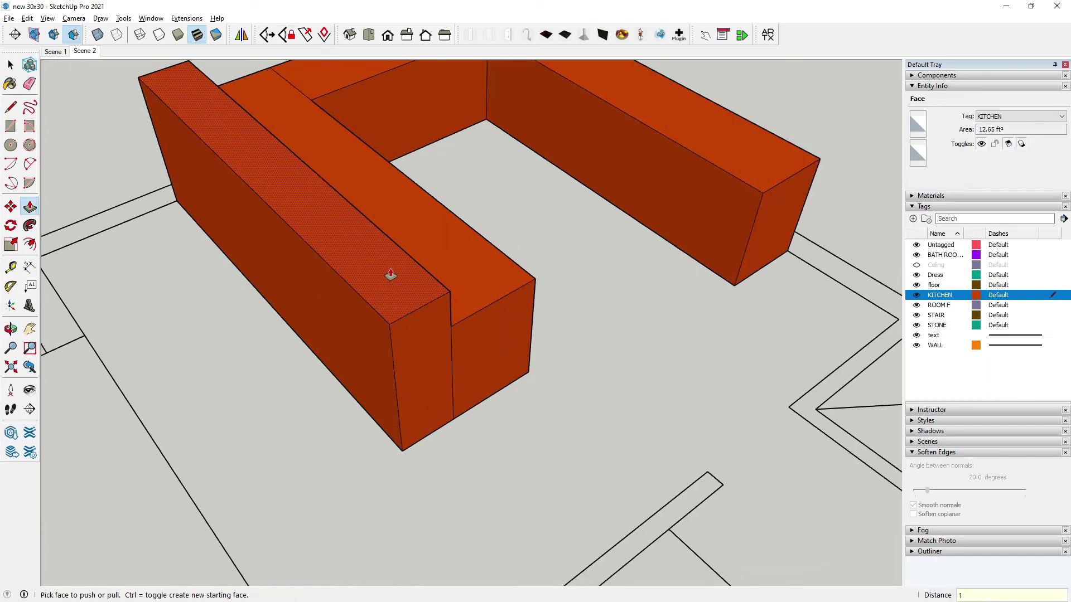
Raise the lower arm's outer strip an extra 1' (entered as -1').
left_click(390, 275)
middle_click_drag(390, 275, 208, 261)
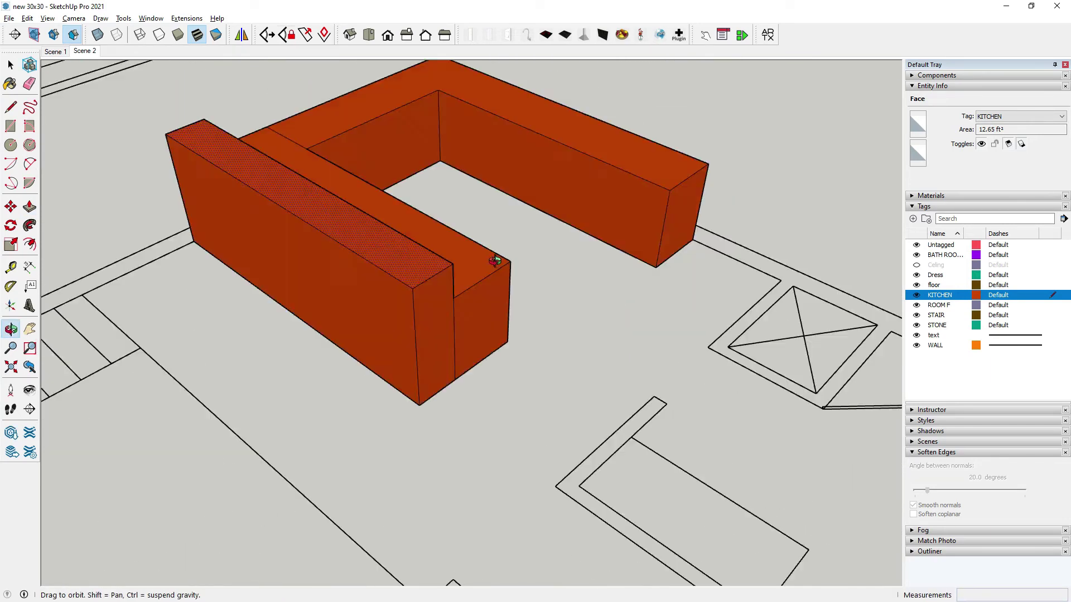
type("-1'")
key("Return")
left_click(10, 65)
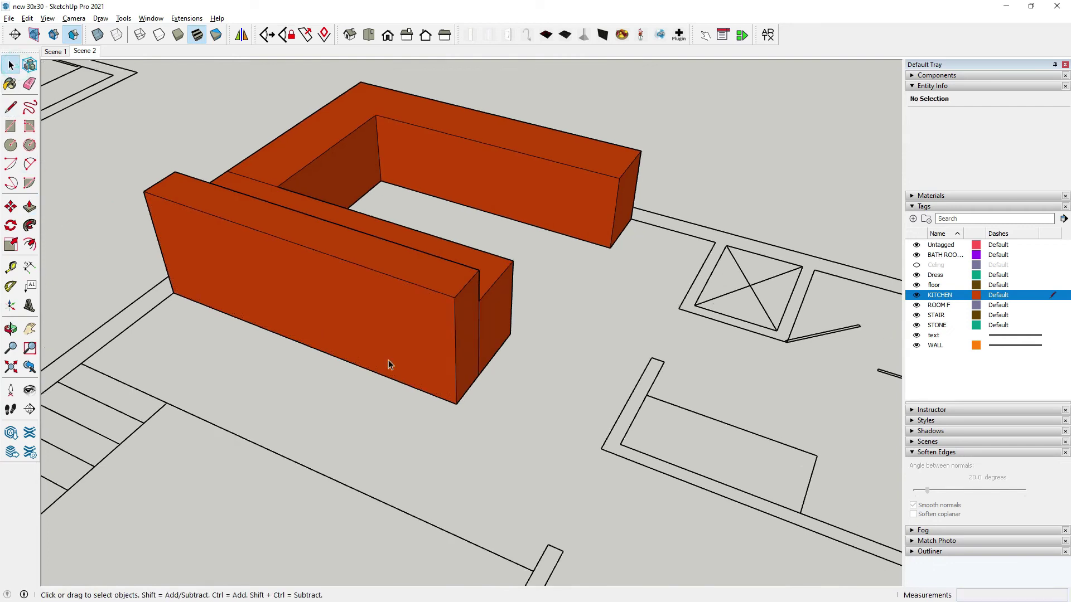
Select all the counter geometry and make it a group.
middle_click_drag(387, 363, 415, 372)
triple_click(425, 364)
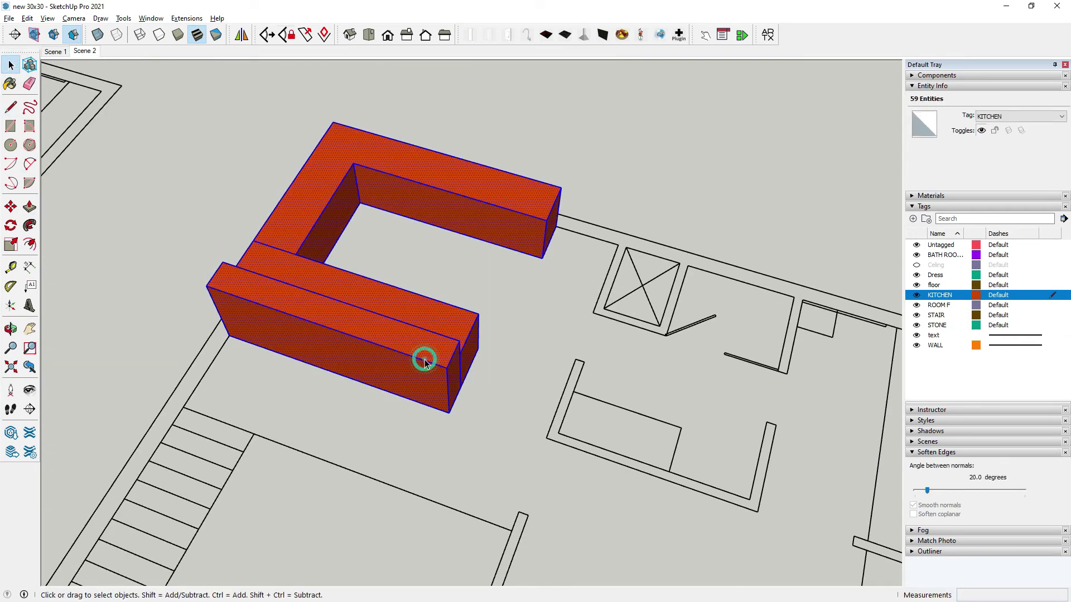
right_click(426, 360)
left_click(472, 173)
Move the counter group into the house's kitchen corner beside the stairs.
left_click(10, 207)
mouse_move(174, 287)
middle_mouse_down()
mouse_move(632, 183)
mouse_move(362, 228)
middle_mouse_up()
scroll(362, 228, "up", 3)
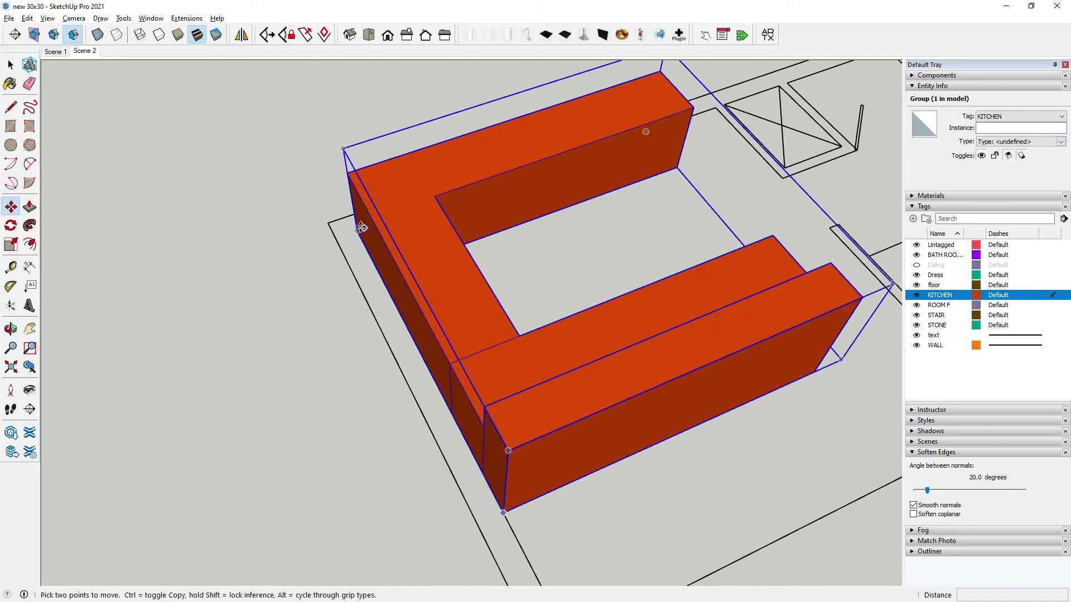
left_click(354, 230)
scroll(355, 230, "down", 4)
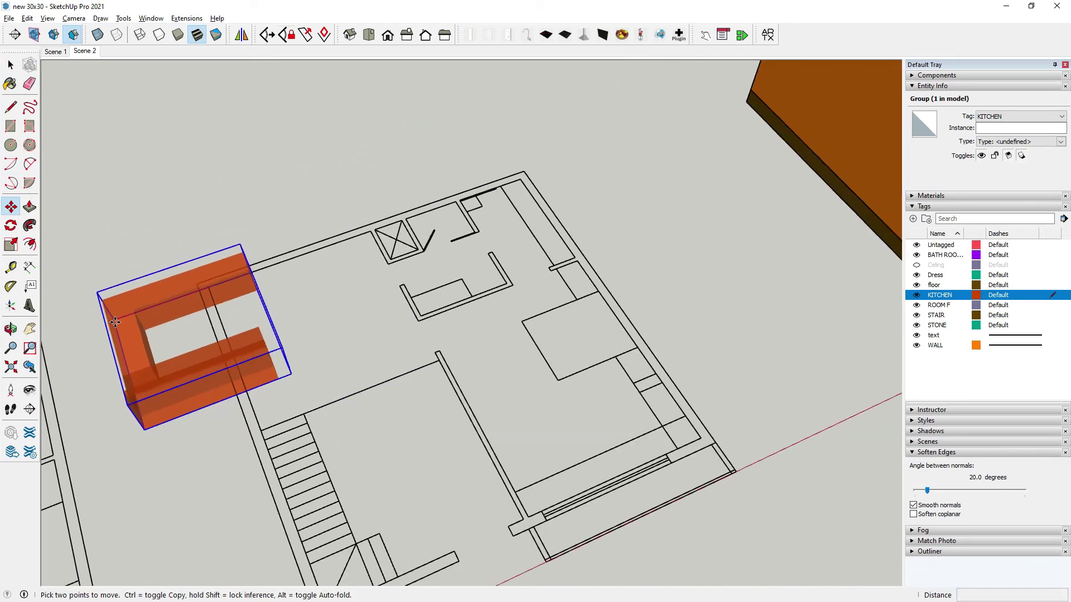
scroll(465, 254, "down", 3)
scroll(642, 167, "up", 2)
scroll(313, 257, "up", 3)
scroll(167, 324, "up", 3)
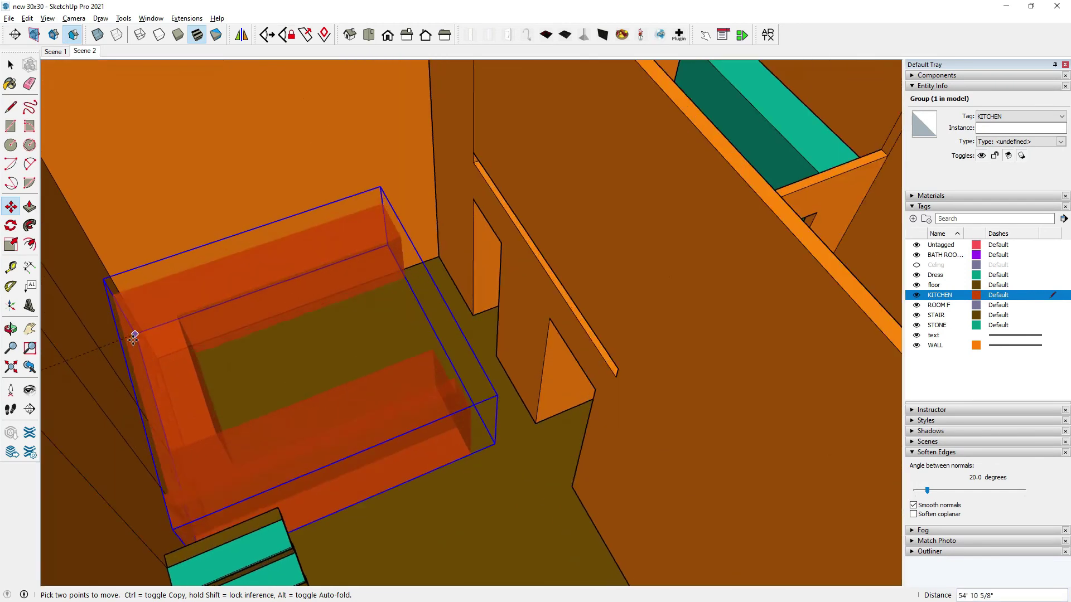
scroll(148, 350, "up", 1)
scroll(148, 349, "down", 1)
left_click(162, 358)
scroll(162, 358, "down", 4)
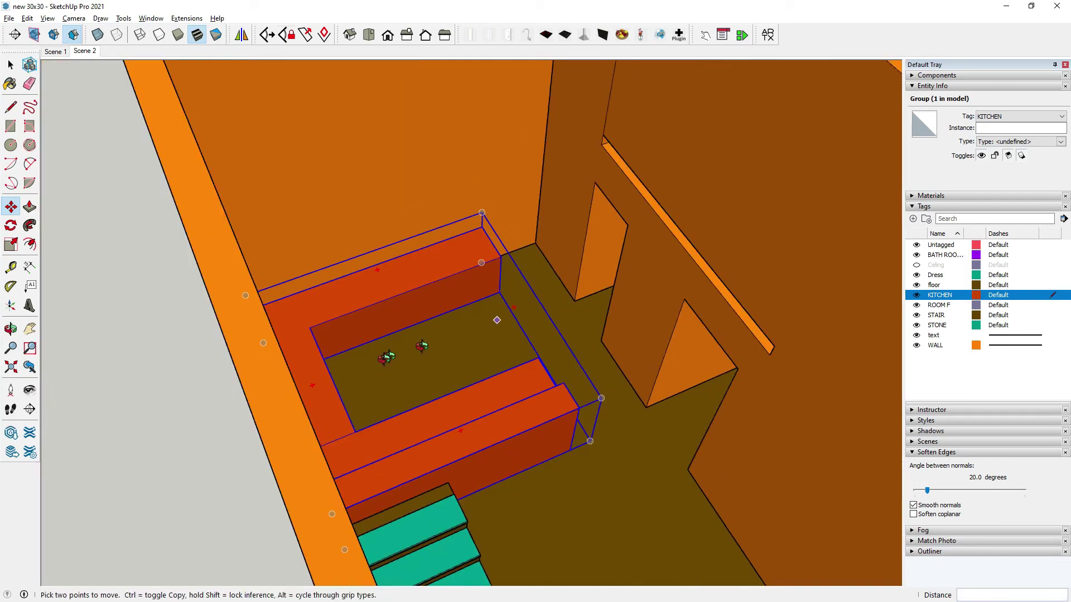
left_click(10, 65)
left_click(89, 106)
Orbit from a top-down view to an angled view of the house.
scroll(516, 370, "down", 5)
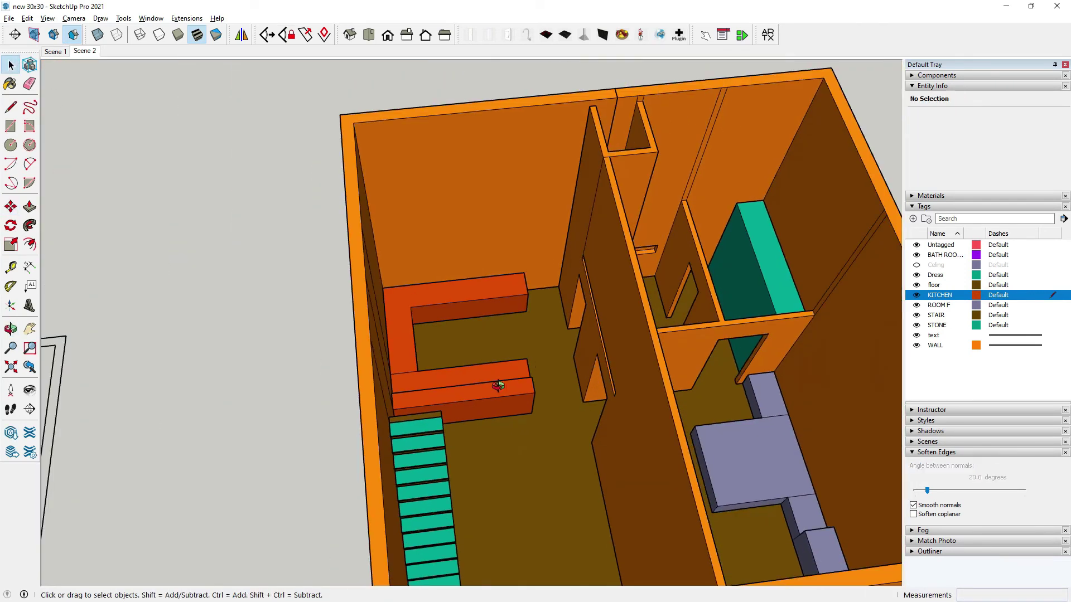
scroll(516, 371, "up", 3)
middle_click_drag(432, 306, 430, 233)
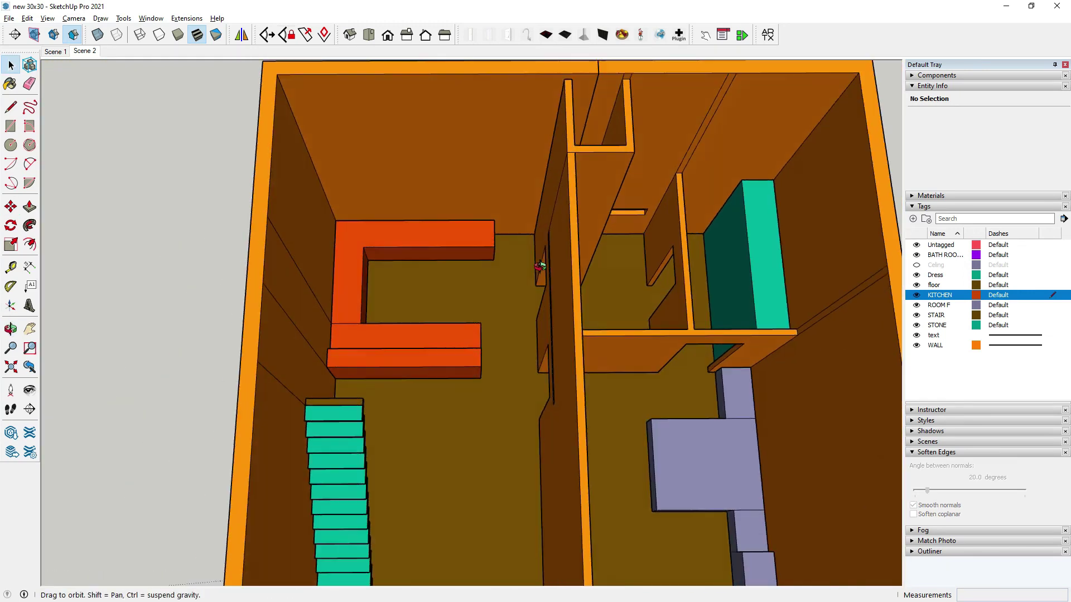
scroll(427, 272, "down", 3)
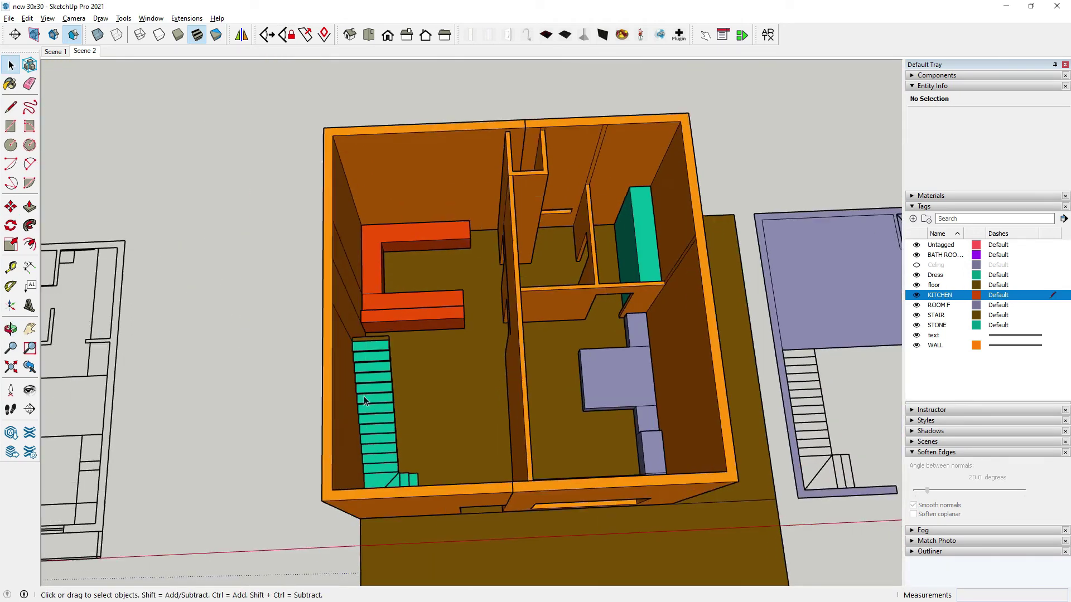
scroll(414, 379, "up", 3)
middle_click_drag(413, 380, 667, 245)
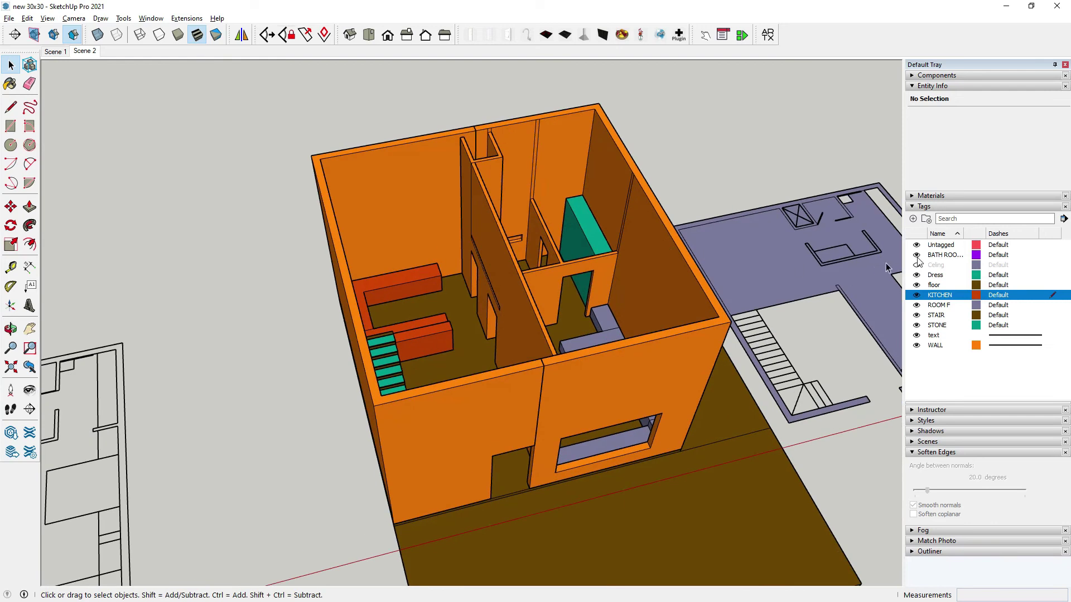
Show the ceiling and orbit up to inspect the roof from the front.
left_click(916, 265)
mouse_move(457, 400)
middle_mouse_down()
mouse_move(409, 237)
mouse_move(481, 292)
middle_mouse_up()
scroll(442, 223, "up", 1)
scroll(500, 336, "down", 2)
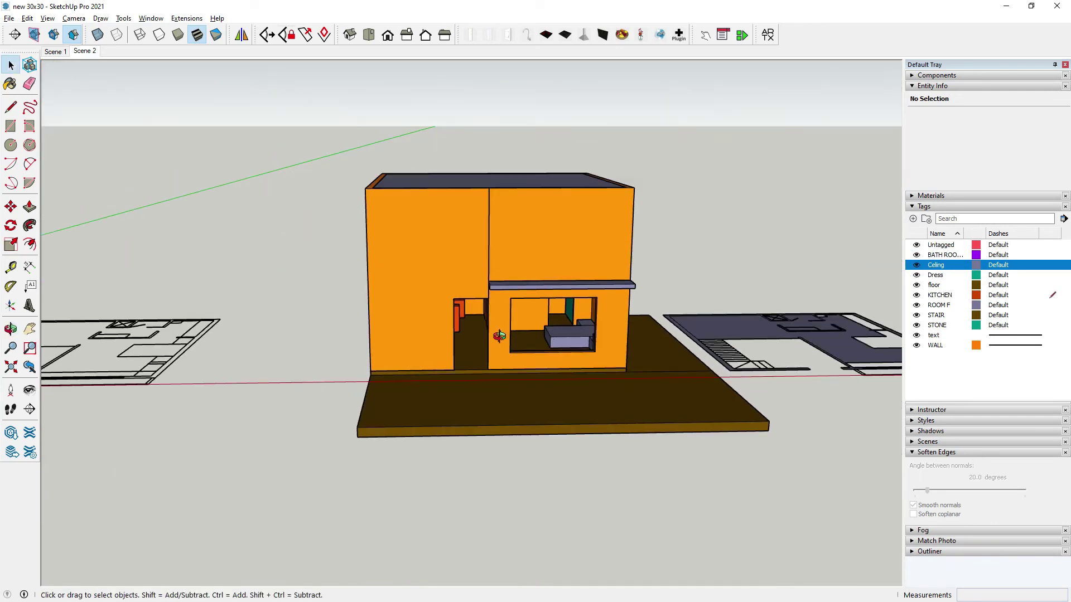
middle_click_drag(499, 336, 609, 196)
scroll(609, 196, "up", 2)
scroll(524, 315, "up", 1)
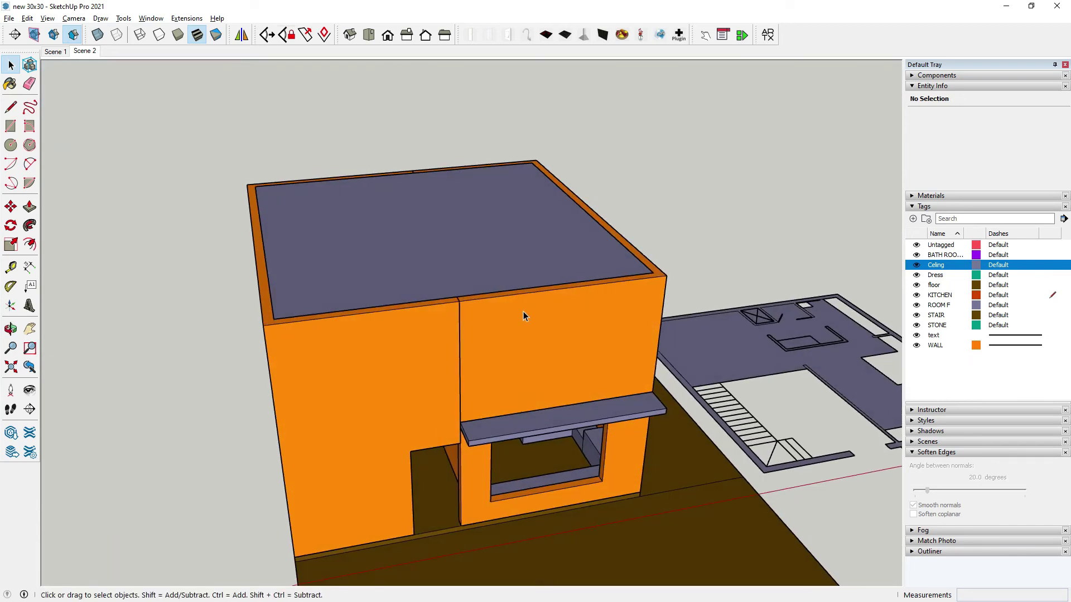
scroll(523, 312, "down", 1)
Hide the Ceiling tag and orbit over the exposed house interior.
left_click(917, 265)
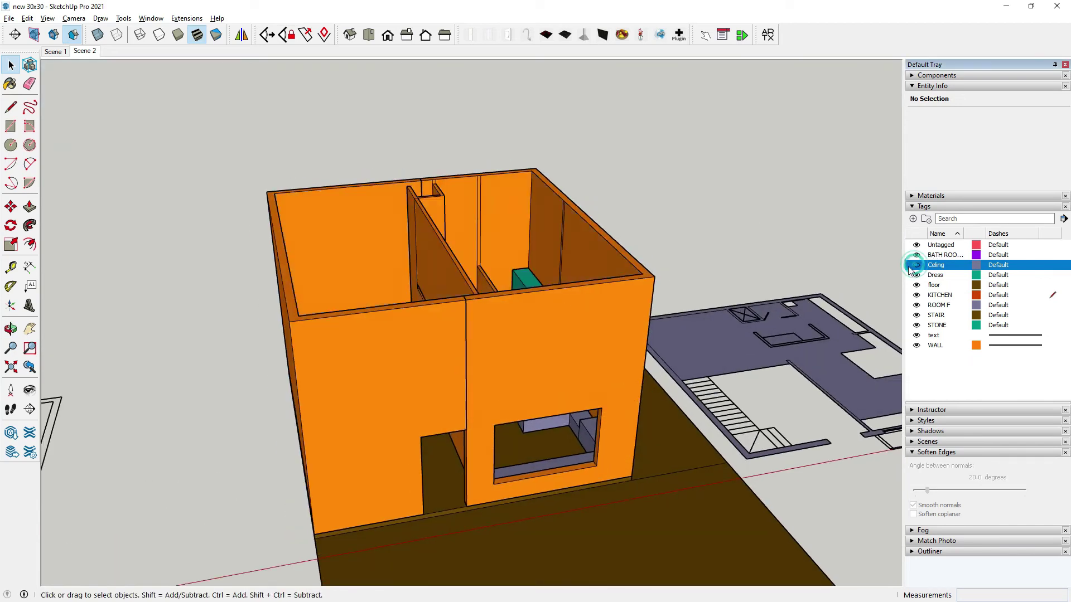
middle_click_drag(593, 534, 470, 463)
scroll(470, 463, "up", 2)
scroll(419, 414, "down", 1)
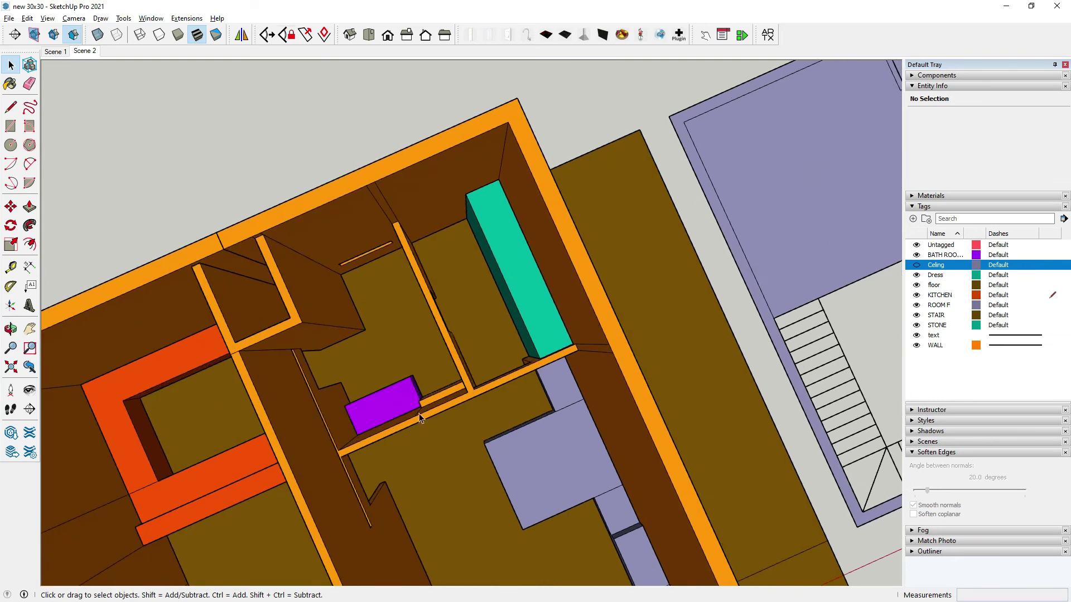
scroll(462, 242, "up", 3)
middle_click_drag(462, 242, 598, 363)
scroll(683, 331, "up", 3)
mouse_move(683, 330)
middle_mouse_down()
mouse_move(637, 330)
mouse_move(581, 391)
mouse_move(582, 318)
middle_mouse_up()
Orbit around the lilac kitchen counters and select the ROOM F furniture group.
scroll(581, 318, "down", 2)
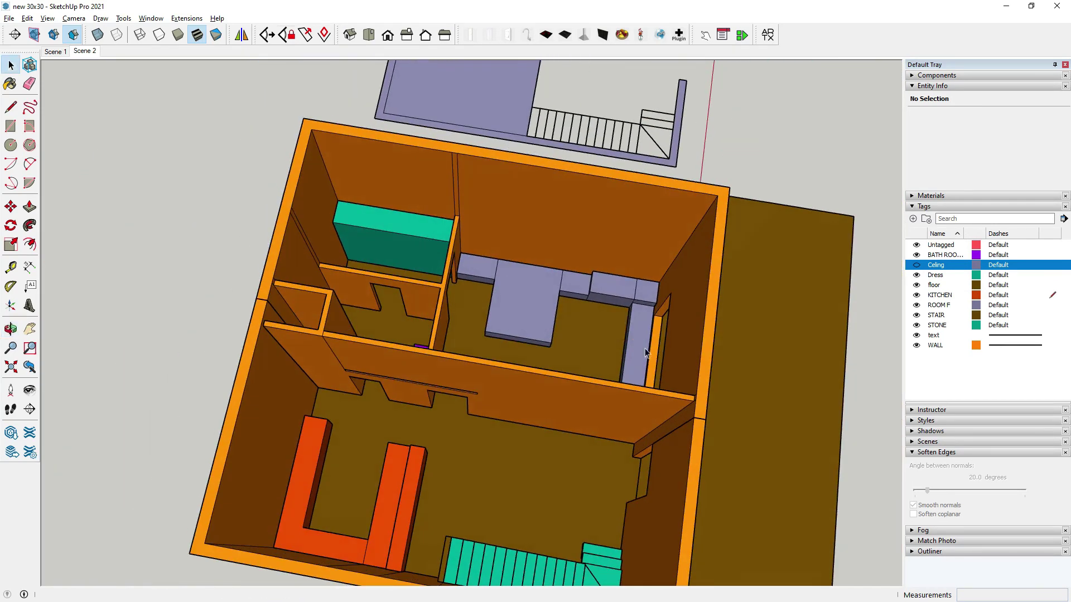
scroll(564, 327, "up", 3)
scroll(590, 364, "up", 2)
middle_click_drag(591, 363, 498, 306)
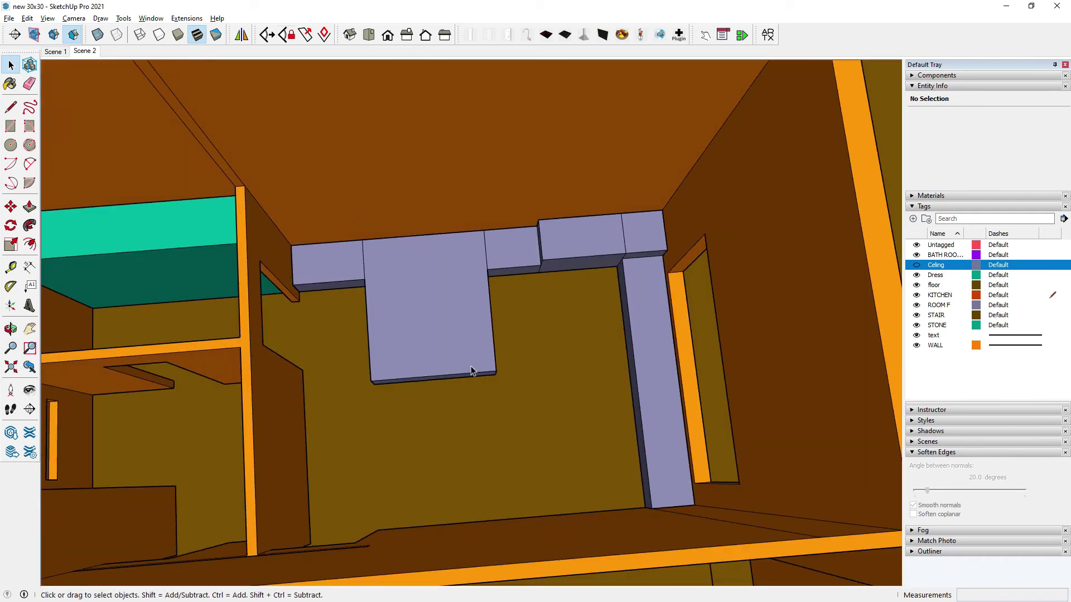
scroll(472, 371, "down", 5)
mouse_move(574, 383)
middle_mouse_down()
mouse_move(564, 393)
mouse_move(390, 223)
middle_mouse_up()
scroll(368, 176, "up", 3)
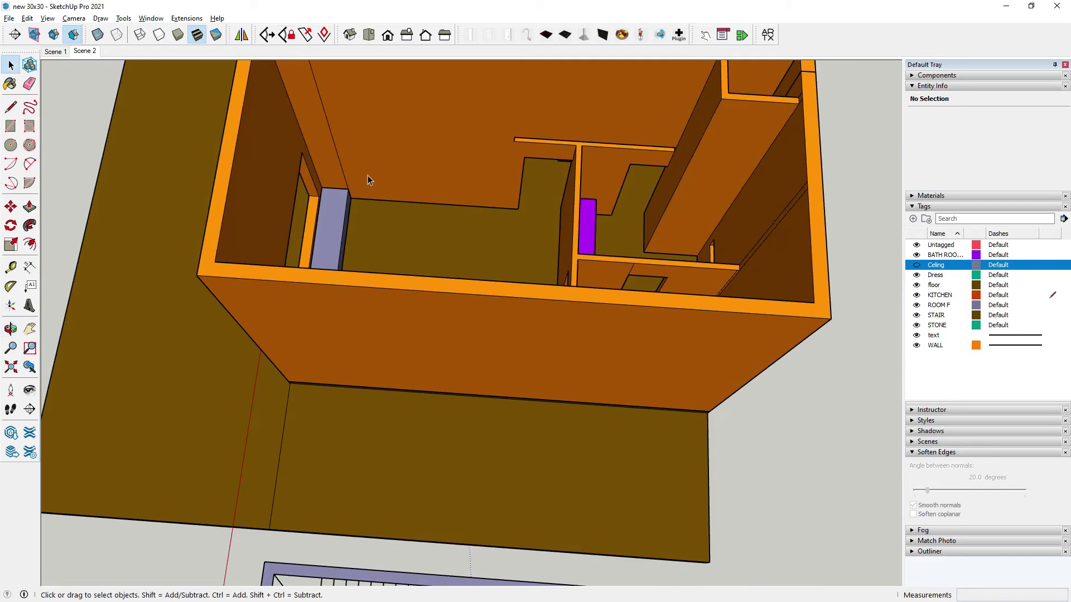
scroll(390, 190, "up", 3)
left_click(480, 489)
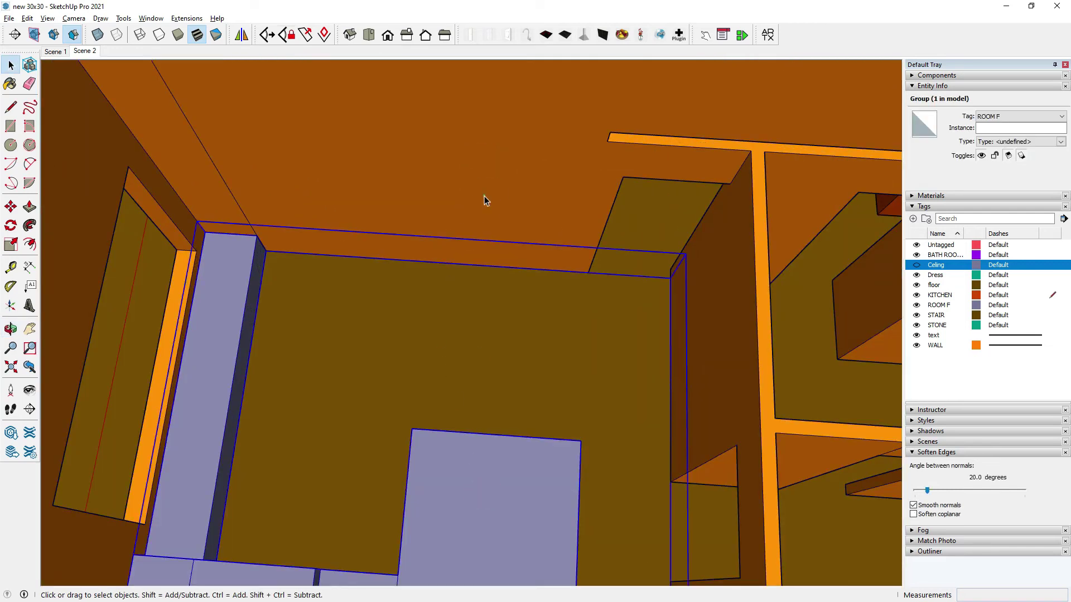
Open the ROOM F group for editing and make ROOM F the current tag.
key("Delete")
left_click(482, 194)
scroll(473, 464, "down", 3)
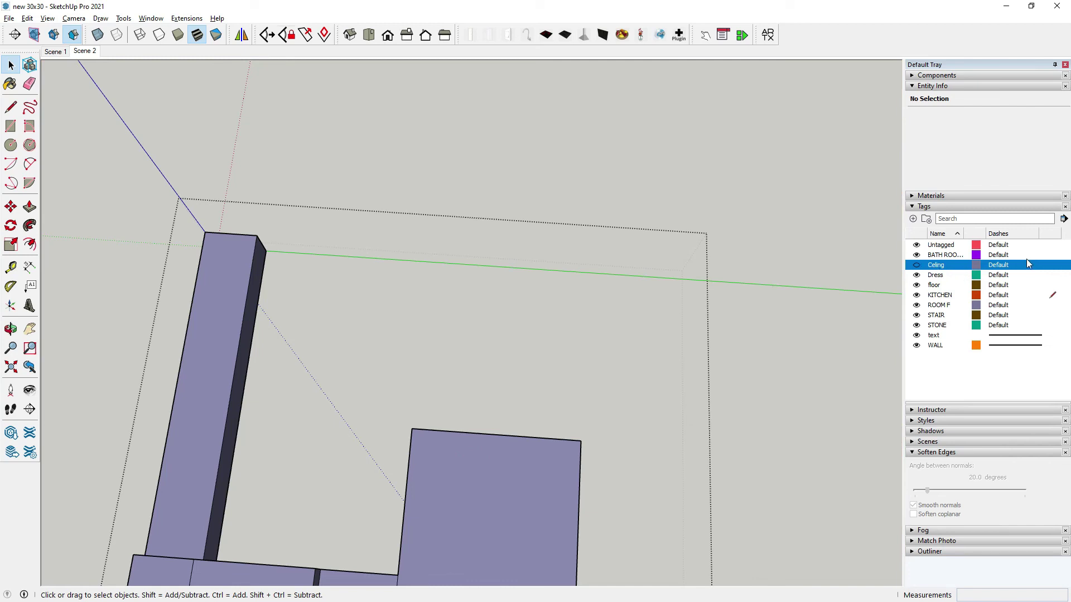
left_click(1054, 257)
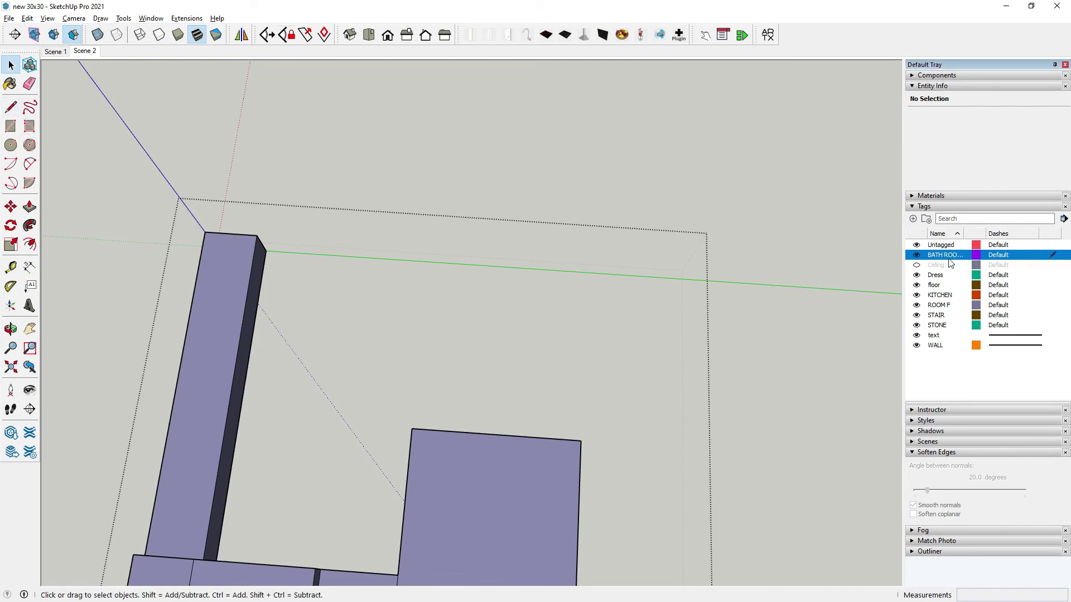
left_click(941, 307)
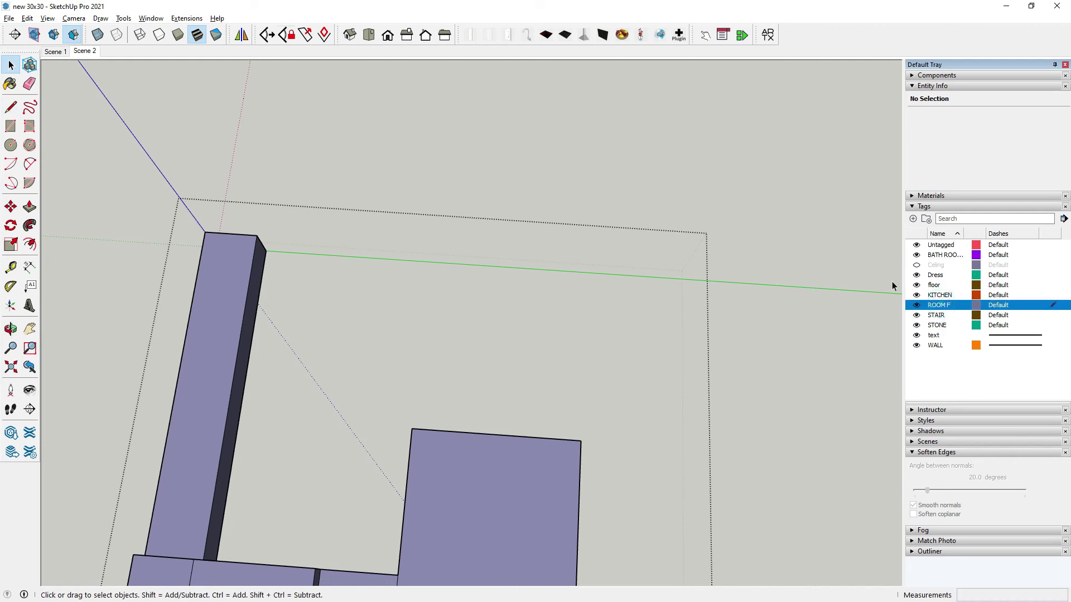
Draw a closed rectangular bench footprint on the floor with the Line tool.
left_click(10, 107)
scroll(460, 360, "down", 1)
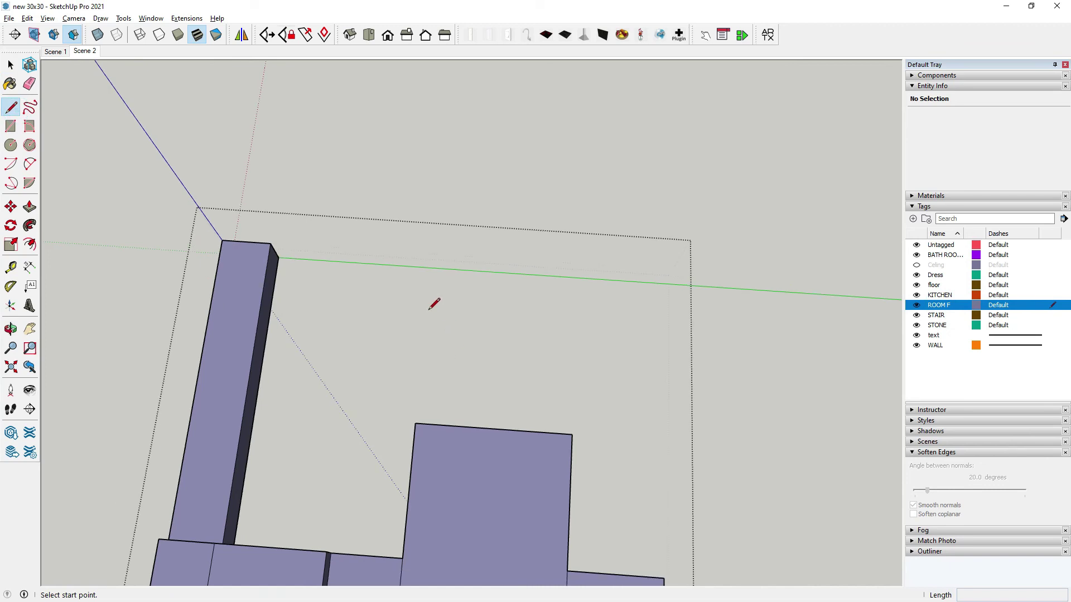
left_click(393, 306)
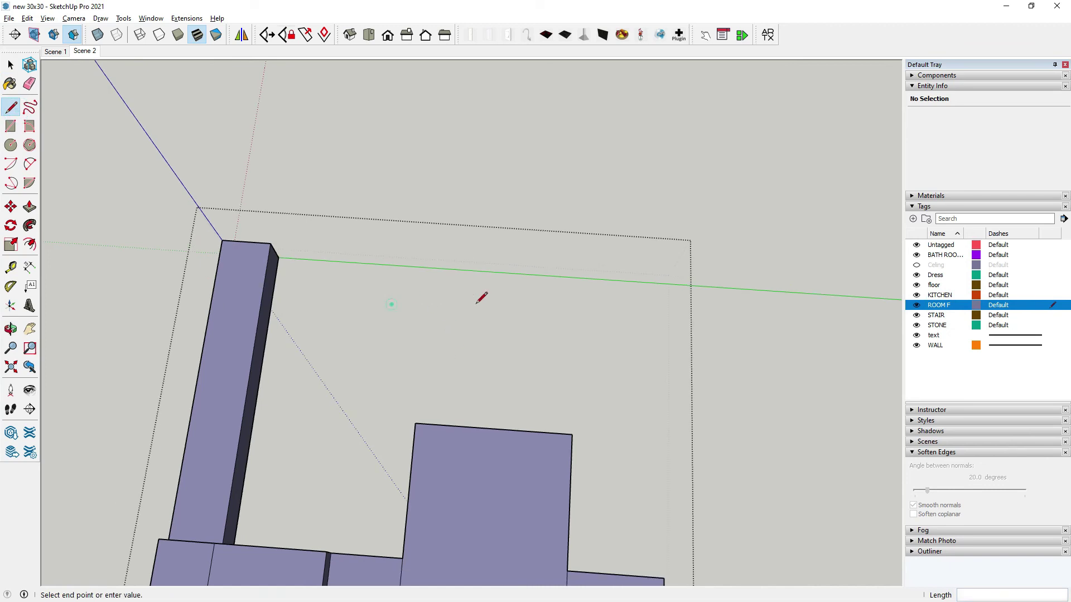
left_click(535, 314)
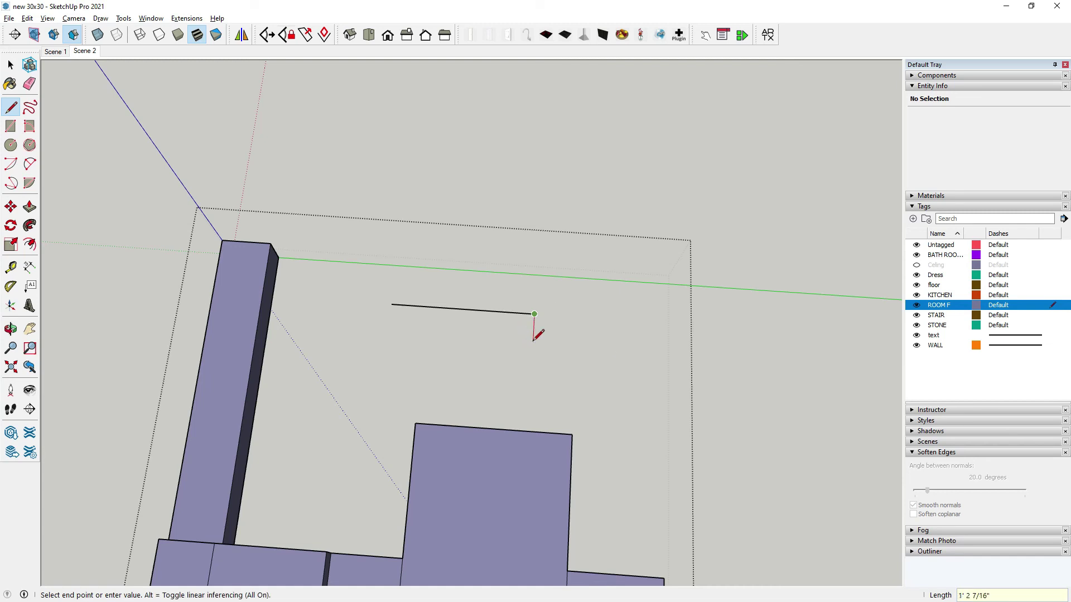
key("Return")
left_click(388, 332)
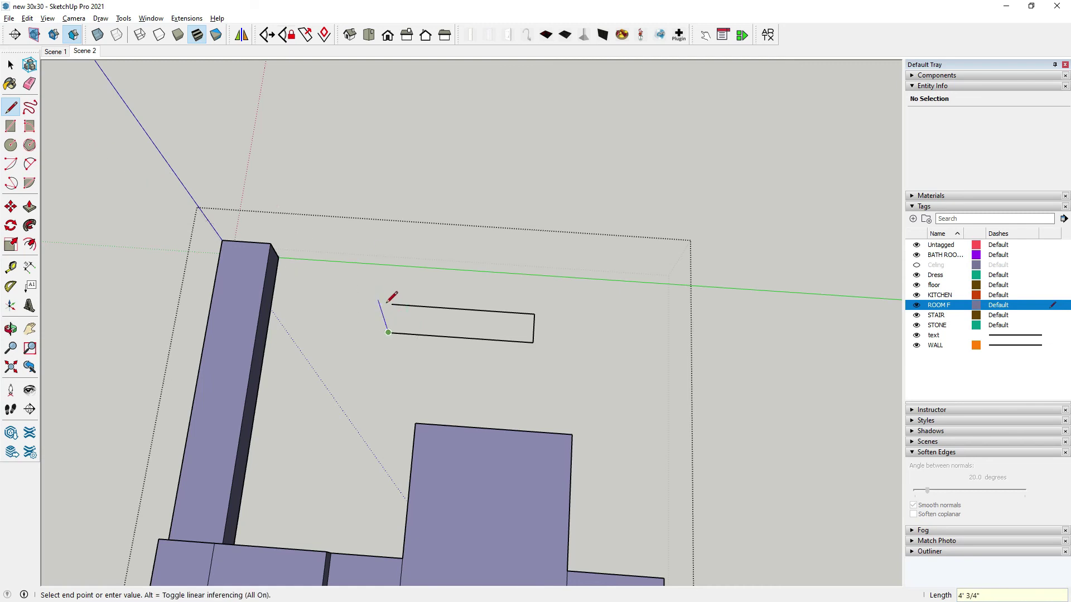
left_click(391, 304)
Push/Pull the footprint up into a seat block exactly 2' tall.
left_click(10, 65)
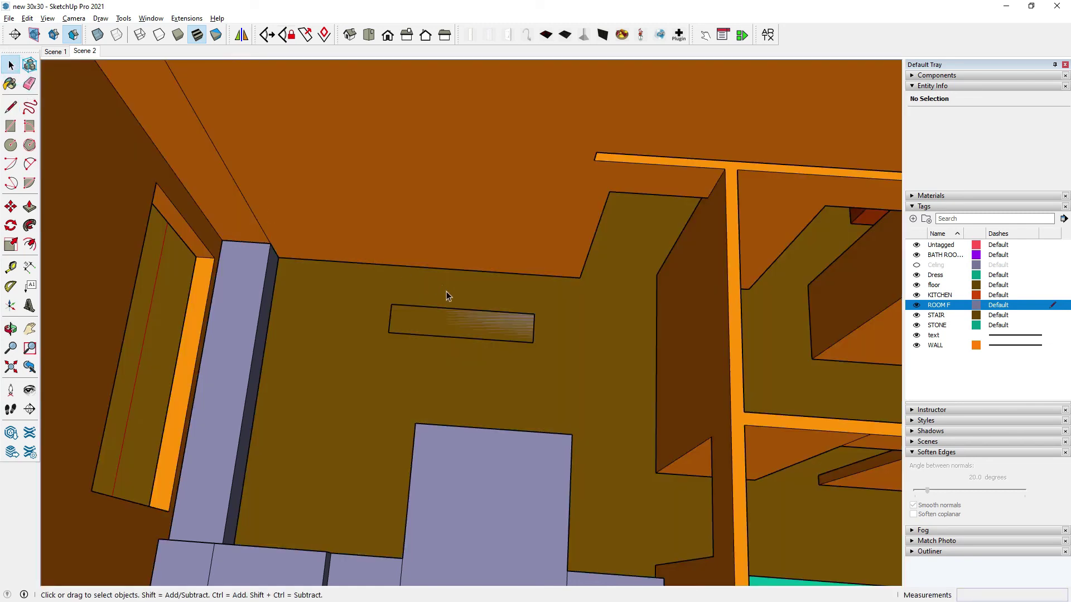
left_click(447, 309)
key("p")
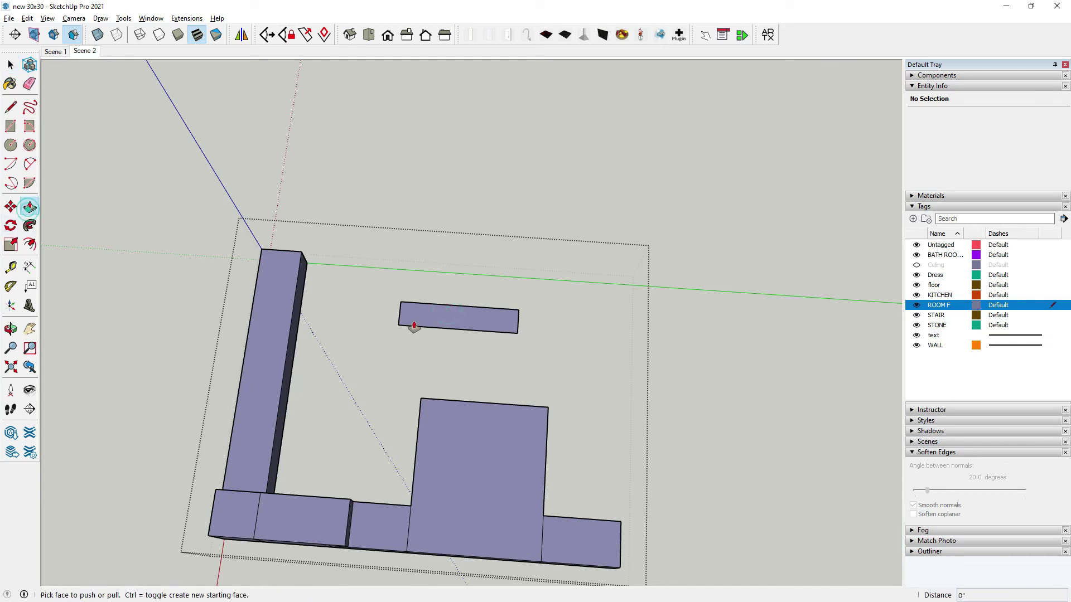
left_click_drag(441, 317, 444, 297)
left_click(444, 297)
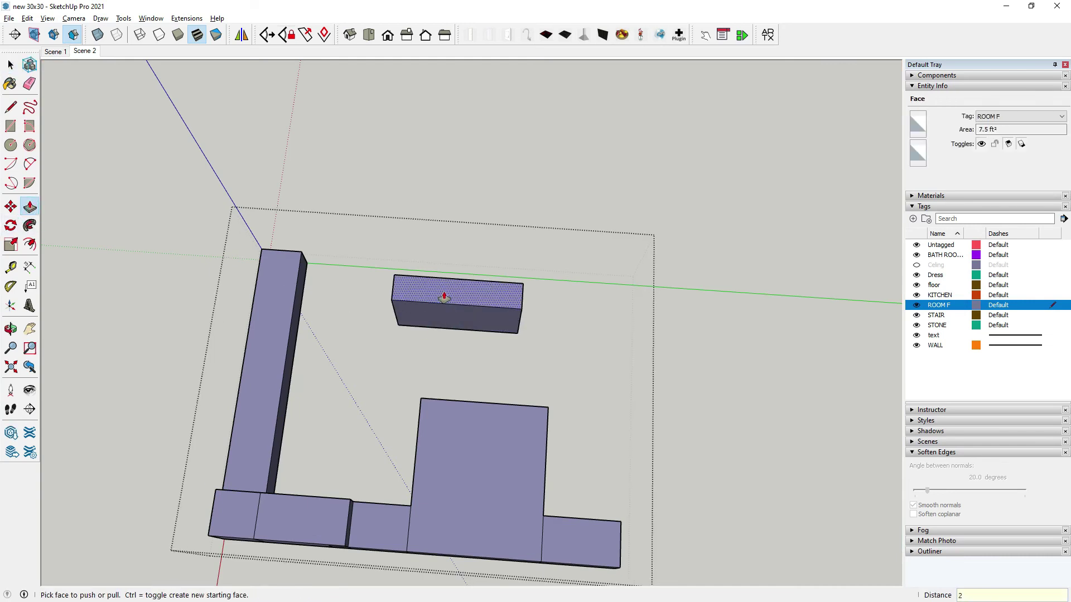
key("Return")
Pull a thin slab along the seat's side and raise it into a backrest 4 high.
scroll(448, 304, "up", 2)
mouse_move(441, 311)
middle_mouse_down()
mouse_move(426, 323)
mouse_move(464, 384)
mouse_move(449, 406)
middle_mouse_up()
scroll(449, 406, "up", 2)
left_click(450, 398)
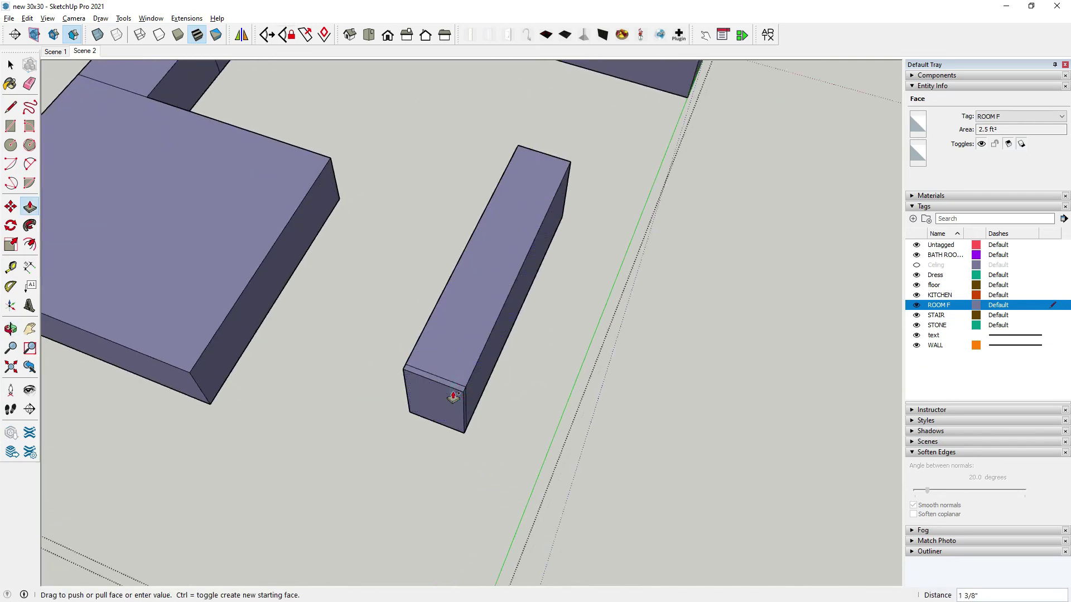
left_click(487, 399)
left_click(485, 390)
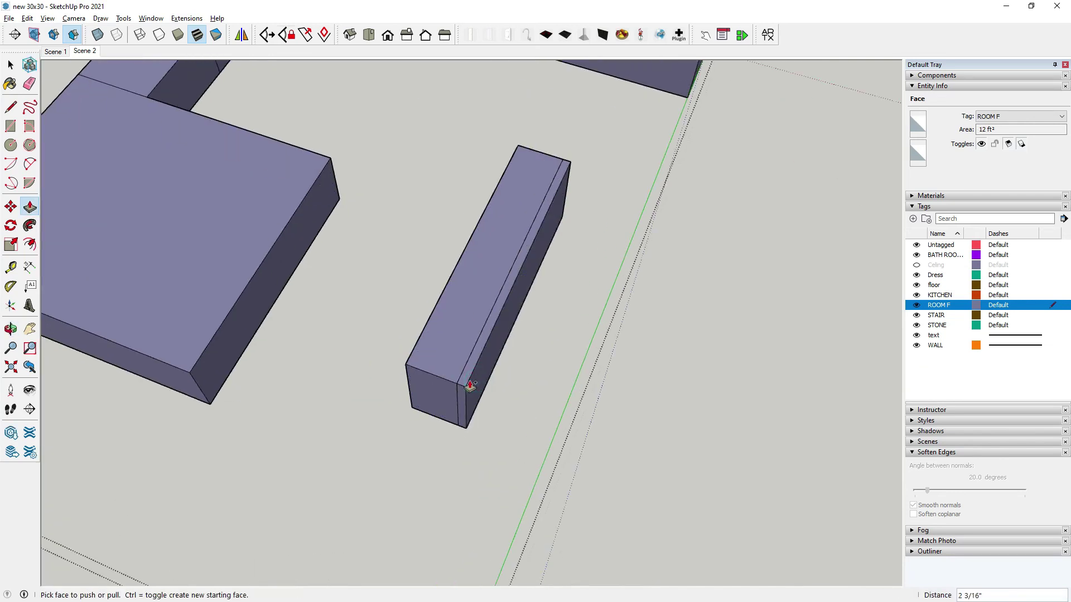
left_click(470, 385)
middle_click_drag(490, 250, 627, 227)
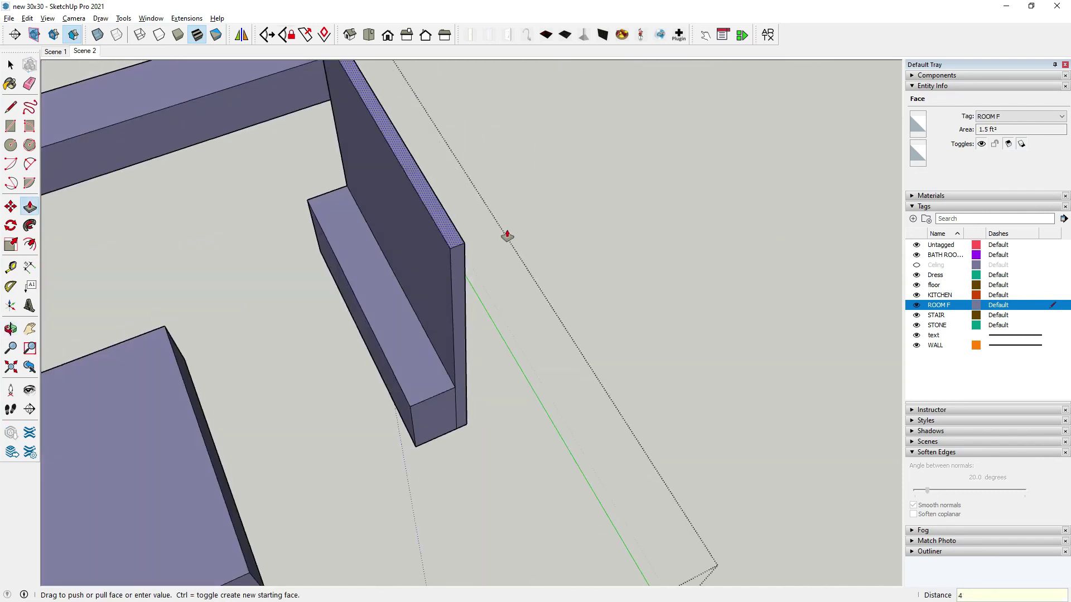
key("Return")
key("space")
mouse_move(507, 236)
middle_mouse_down()
mouse_move(282, 387)
mouse_move(707, 362)
mouse_move(413, 279)
mouse_move(460, 443)
middle_mouse_up()
Triple-click the bench inside the ROOM F group and Make Group from it.
double_click(407, 330)
scroll(407, 330, "up", 2)
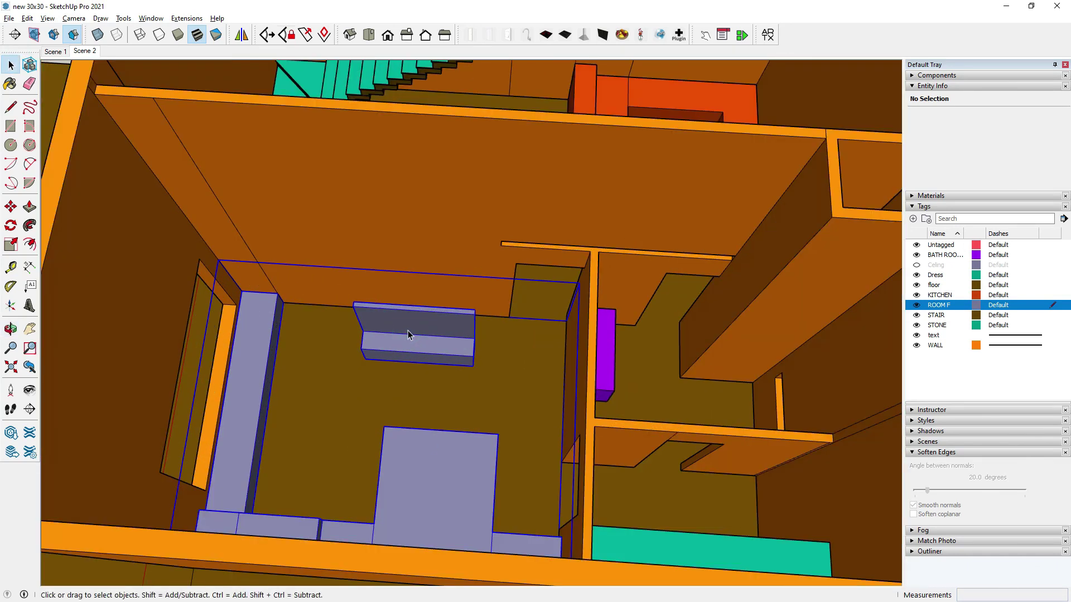
scroll(407, 330, "up", 3)
left_click(382, 320)
triple_click(383, 320)
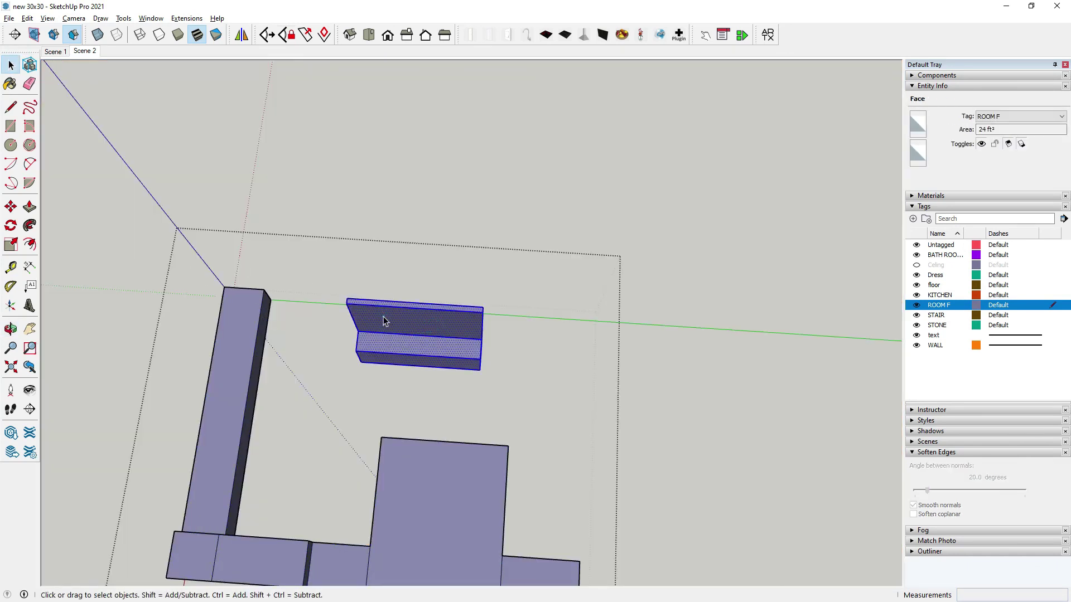
right_click(433, 327)
left_click(493, 135)
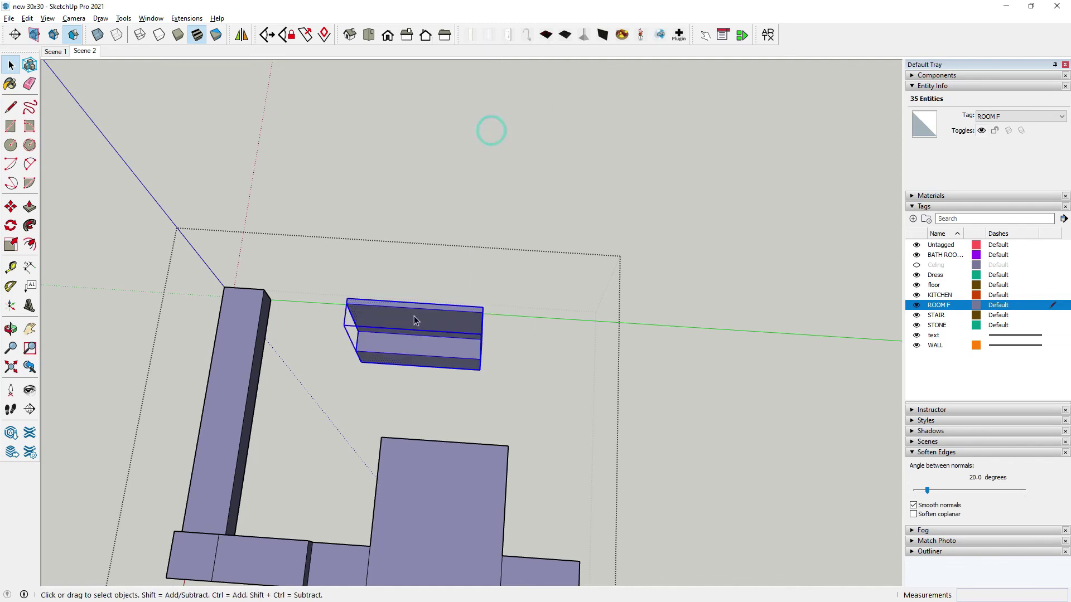
Move the bench group back against the room's wall and close the ROOM F group.
scroll(287, 335, "down", 1)
left_click(17, 212)
scroll(402, 335, "up", 2)
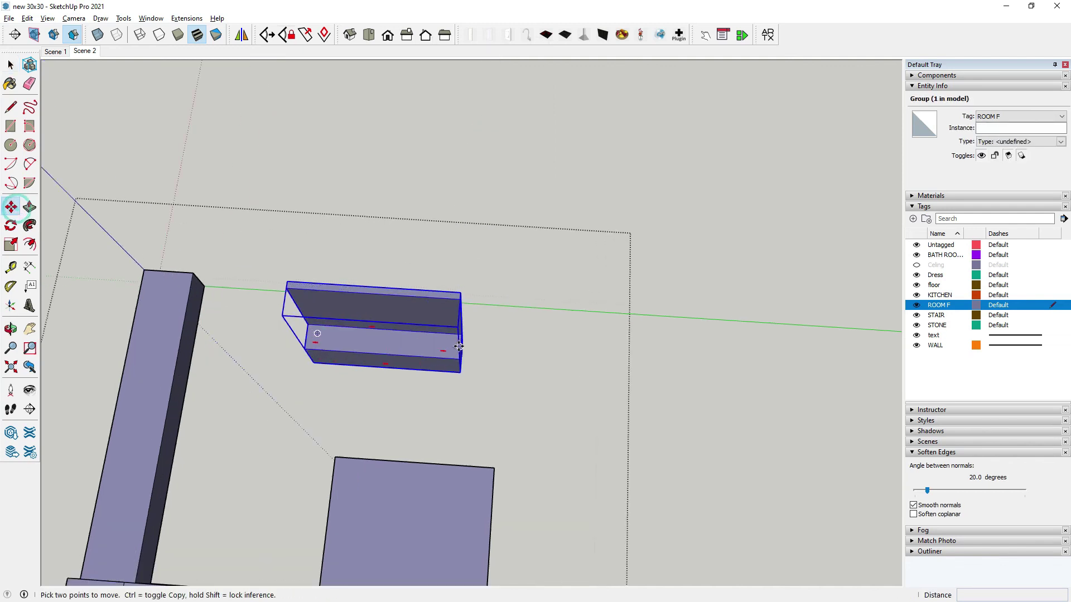
middle_click_drag(402, 335, 448, 332)
scroll(448, 332, "up", 2)
left_click(449, 332)
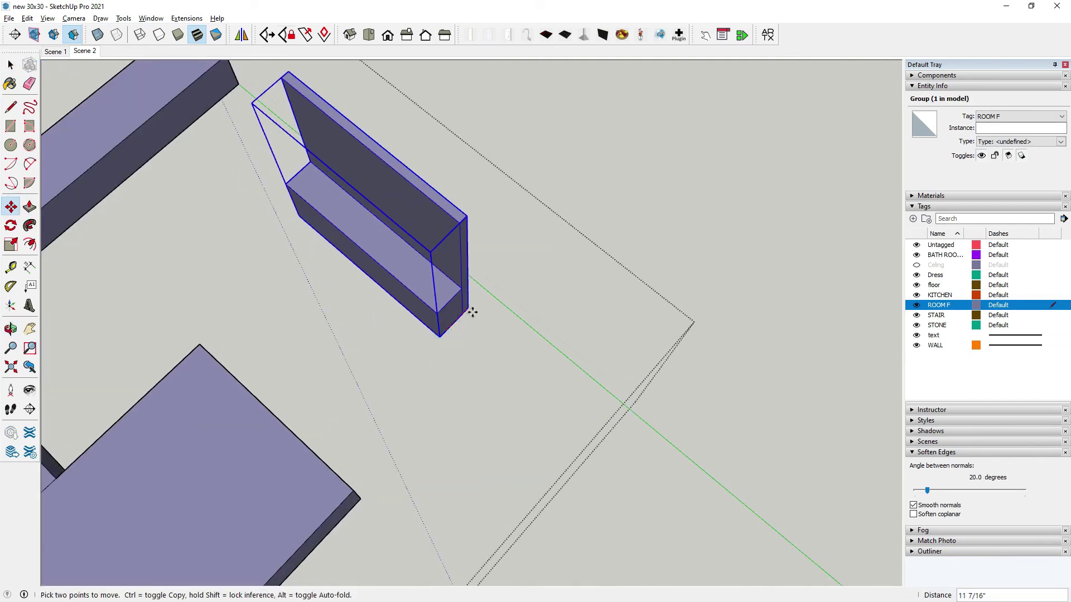
left_click(498, 295)
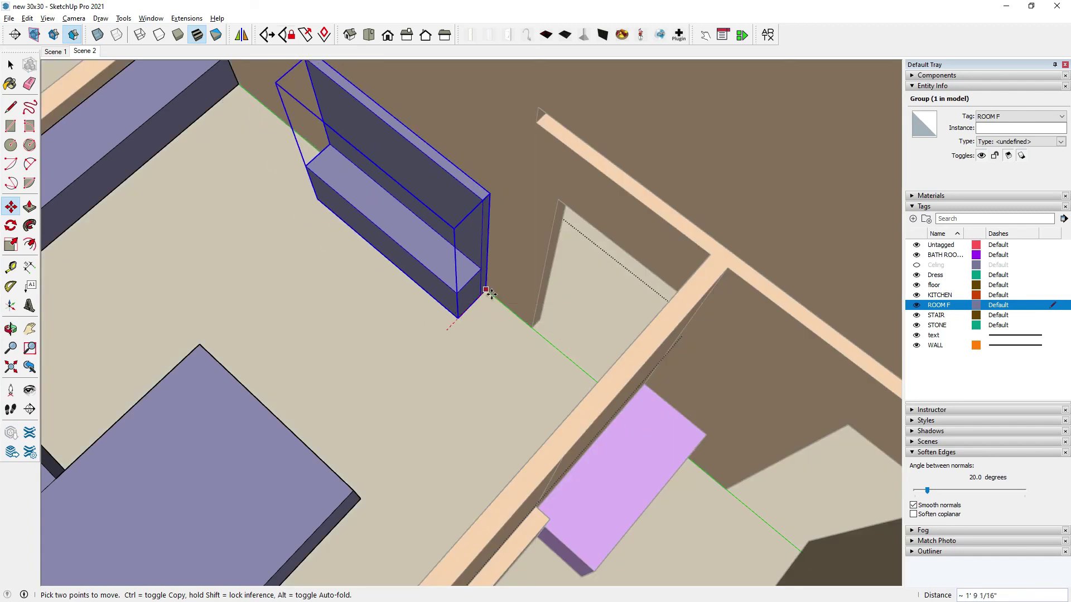
scroll(454, 361, "down", 3)
scroll(580, 418, "up", 1)
scroll(497, 368, "down", 5)
key("space")
left_click(215, 161)
middle_click_drag(174, 262, 239, 334)
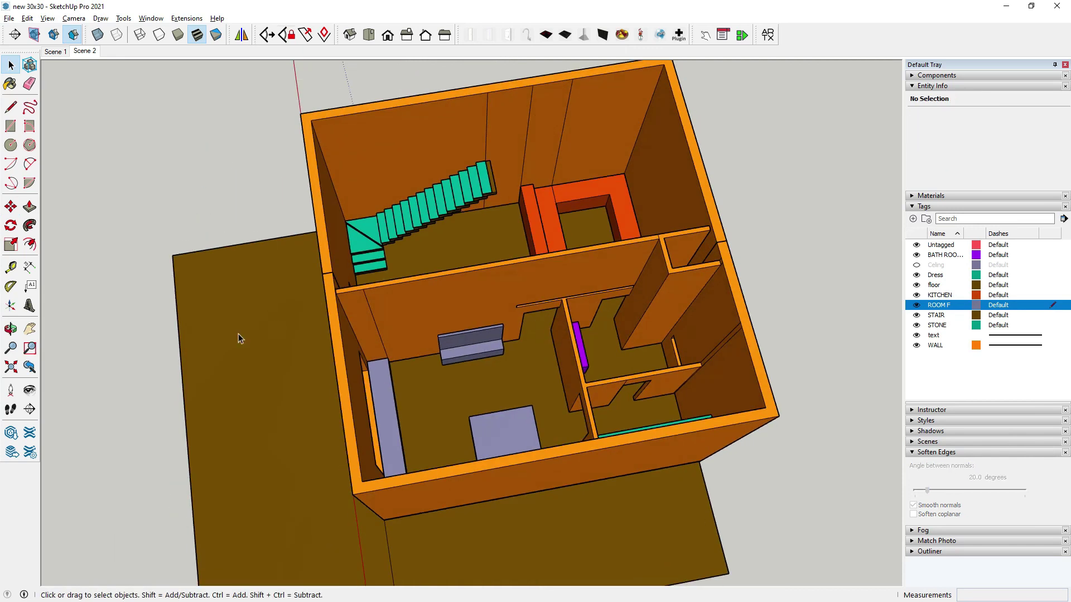
scroll(239, 334, "down", 2)
scroll(501, 367, "up", 3)
scroll(501, 367, "up", 3)
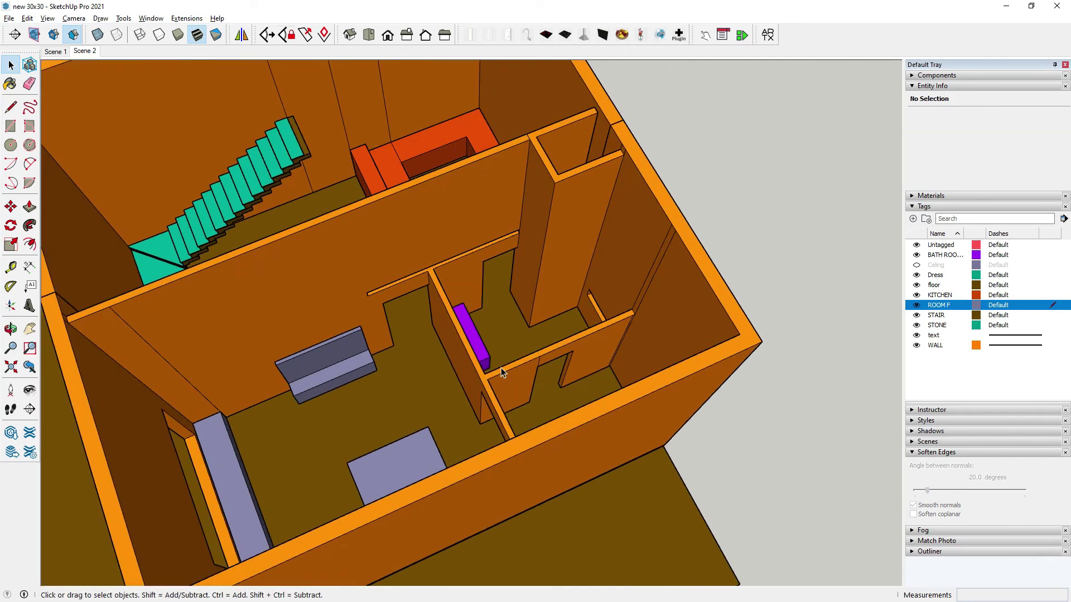
scroll(501, 368, "down", 3)
mouse_move(501, 367)
middle_mouse_down()
mouse_move(562, 307)
mouse_move(490, 353)
mouse_move(581, 440)
middle_mouse_up()
scroll(519, 335, "down", 2)
scroll(391, 258, "up", 3)
middle_click_drag(390, 258, 553, 334)
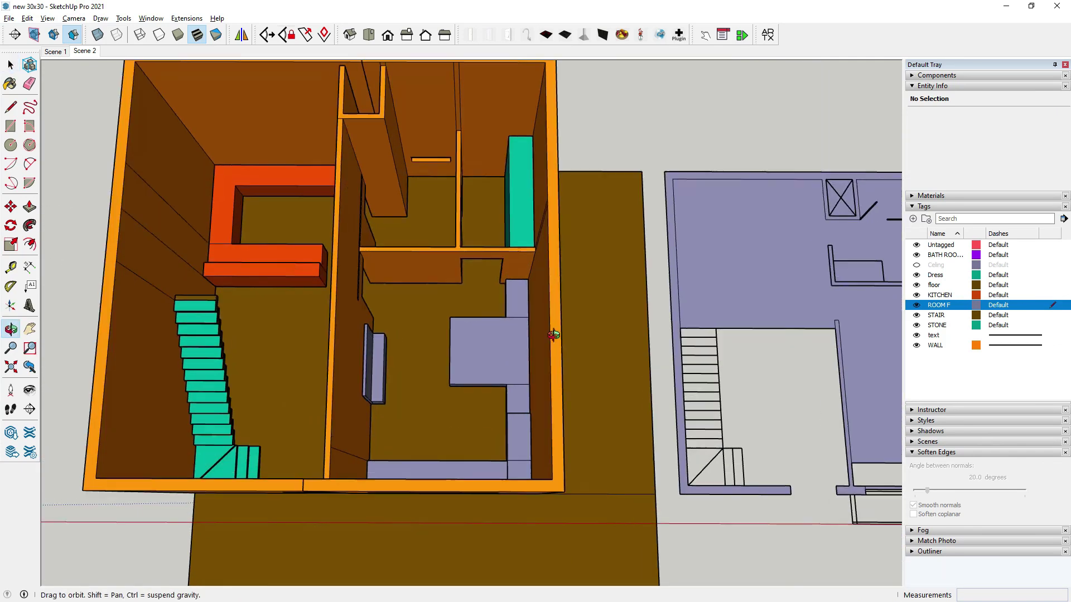
scroll(456, 301, "up", 2)
scroll(400, 333, "down", 5)
middle_click_drag(400, 333, 470, 162)
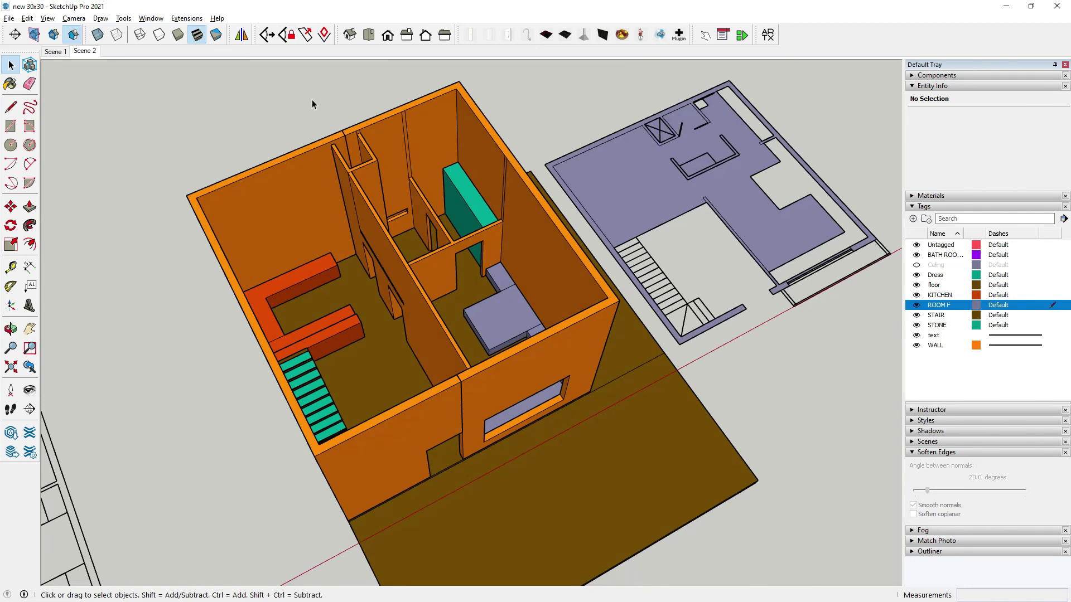
mouse_move(313, 104)
middle_mouse_down()
mouse_move(551, 336)
mouse_move(458, 332)
mouse_move(477, 335)
middle_mouse_up()
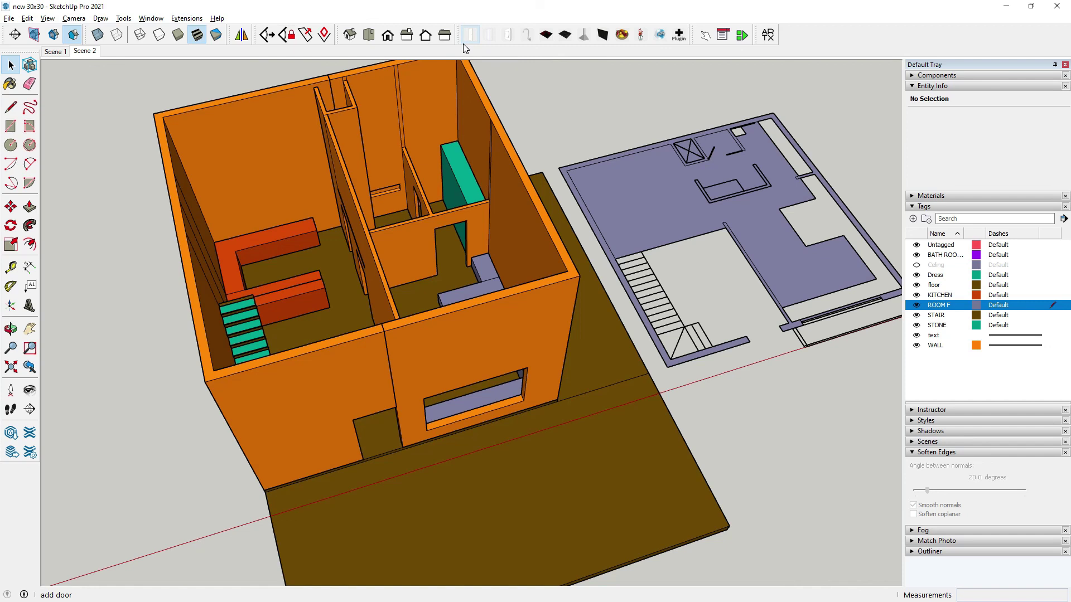
right_click(463, 45)
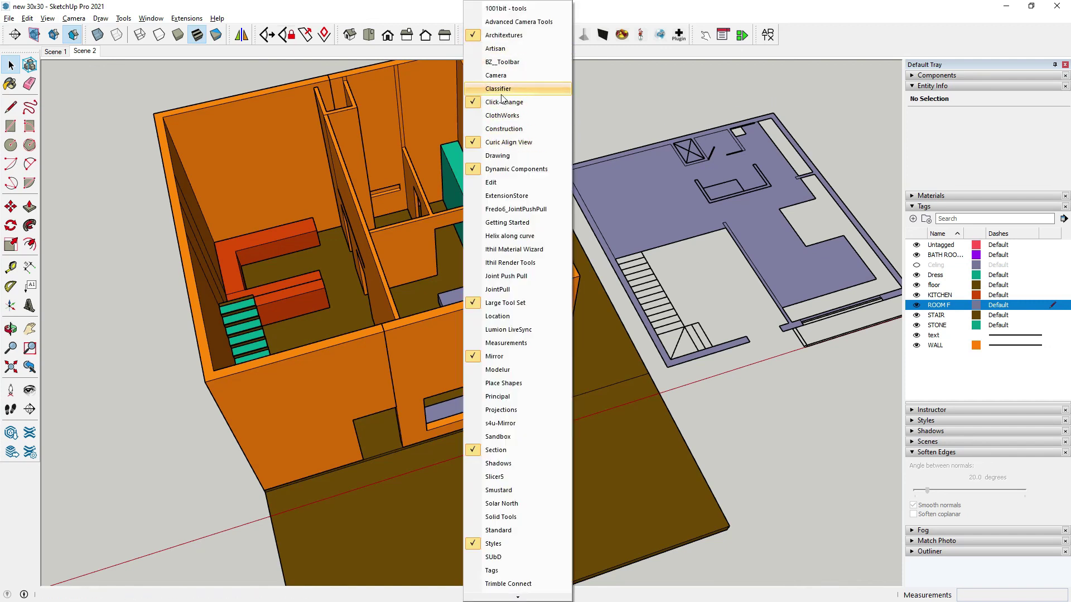
left_click(617, 108)
mouse_move(564, 132)
middle_mouse_down()
mouse_move(617, 100)
mouse_move(530, 217)
middle_mouse_up()
scroll(529, 217, "up", 3)
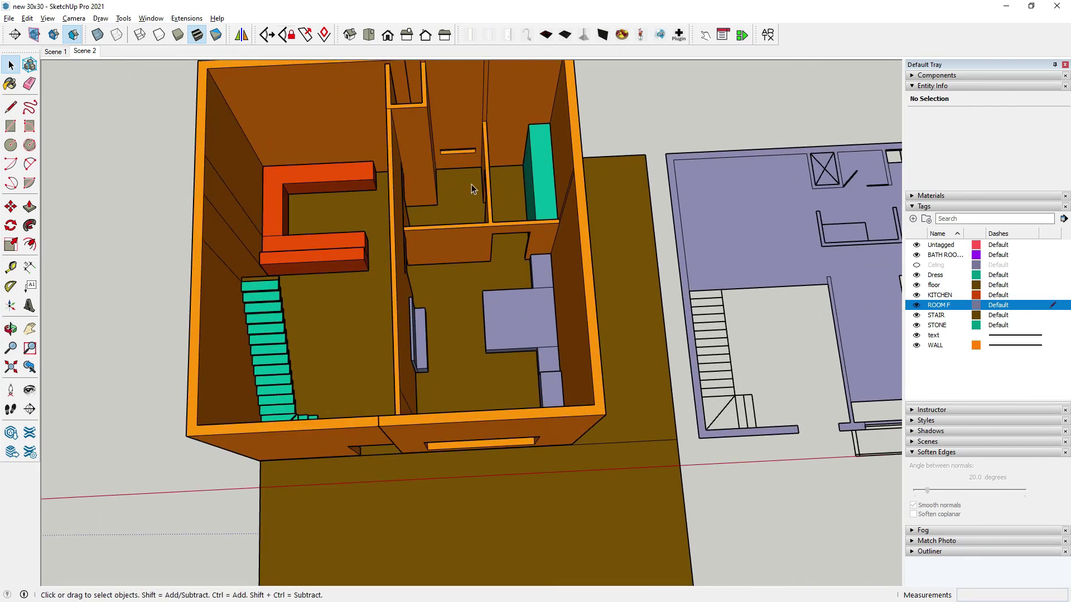
scroll(471, 184, "down", 3)
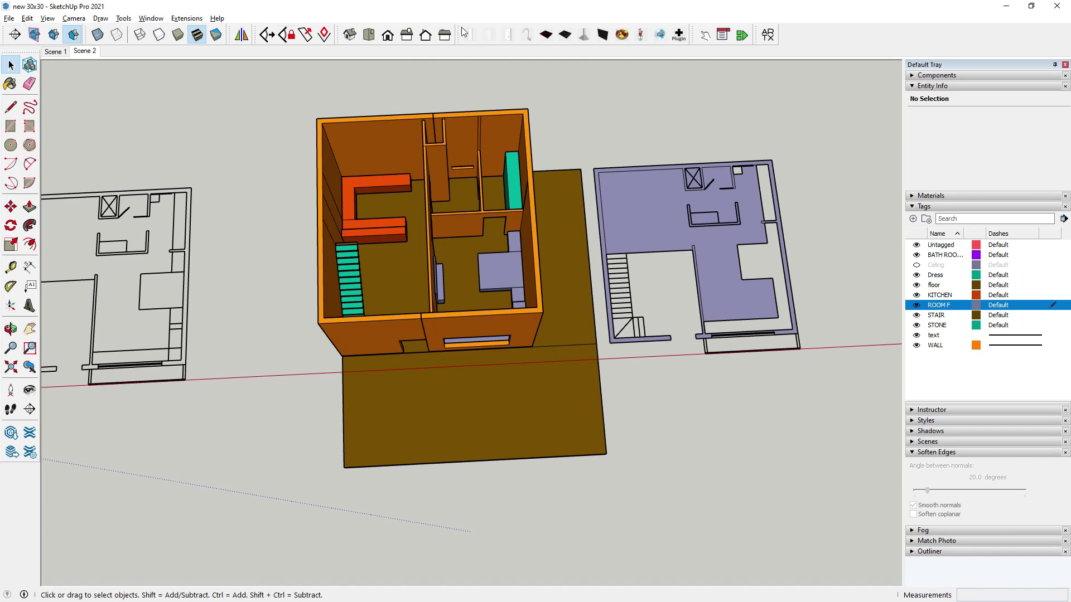
left_click(503, 73)
middle_click_drag(503, 74, 499, 100)
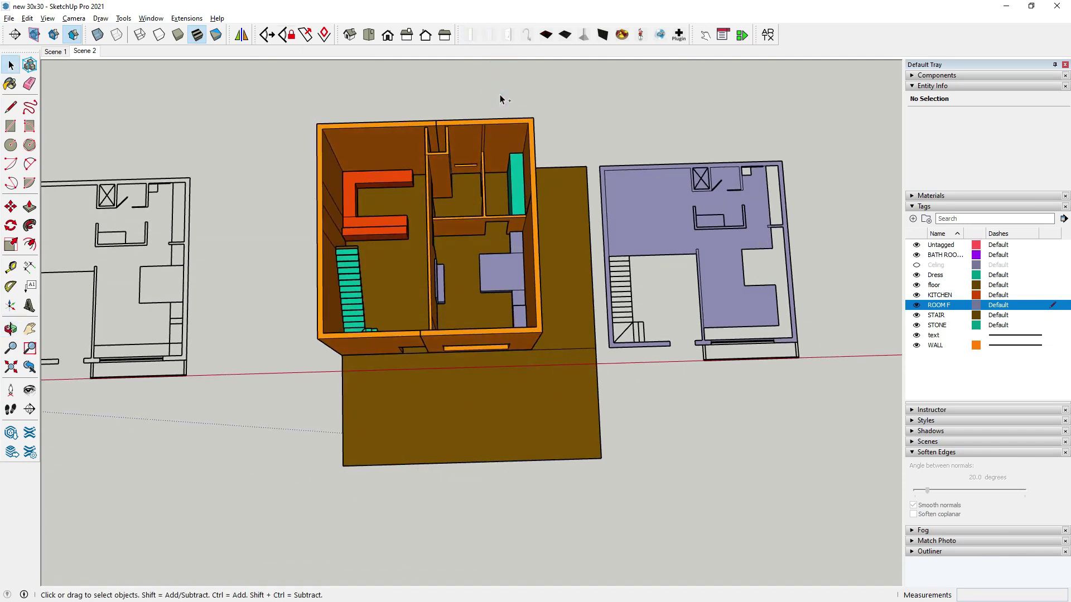